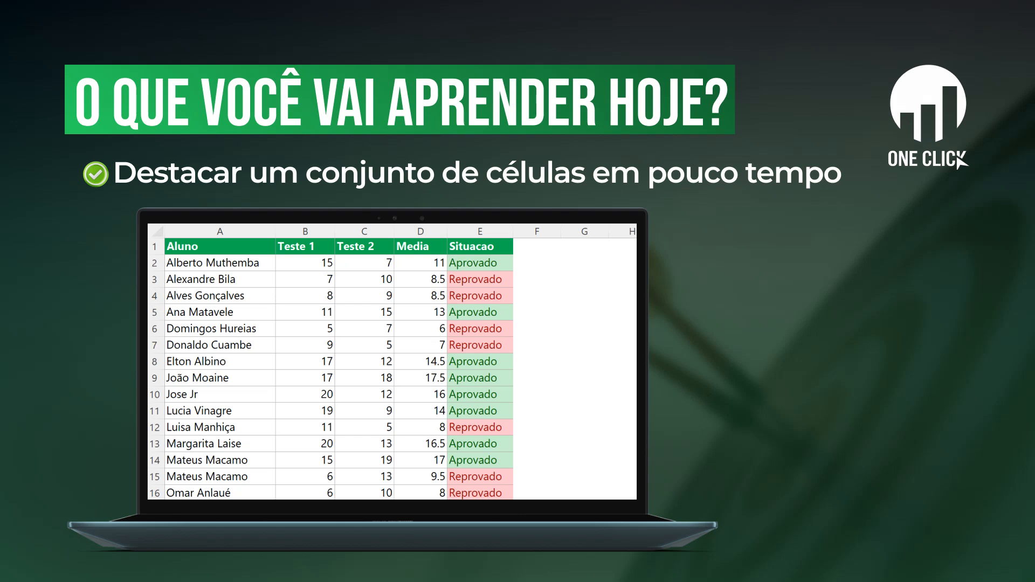
pyautogui.click(632, 383)
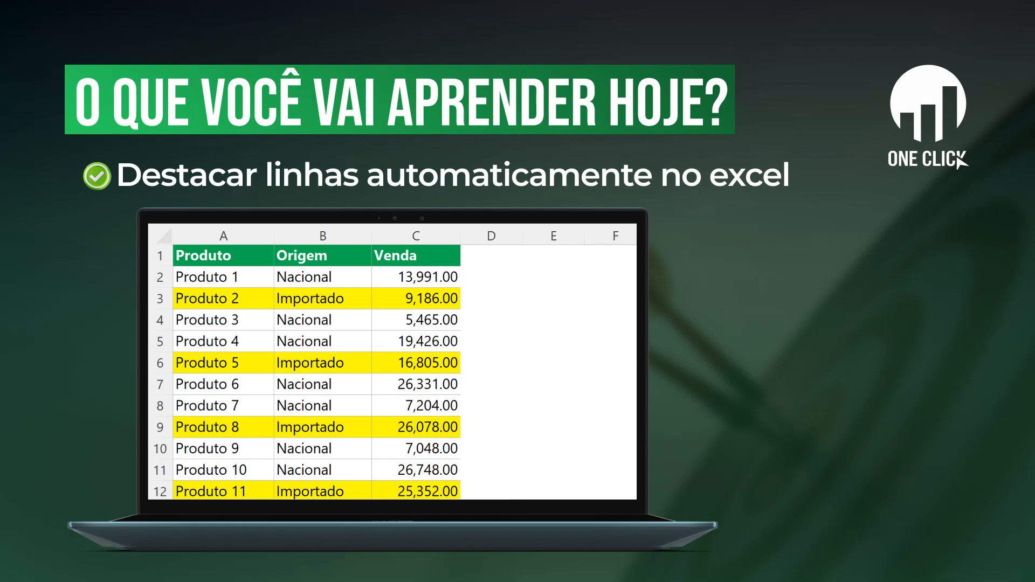
pyautogui.press('Right')
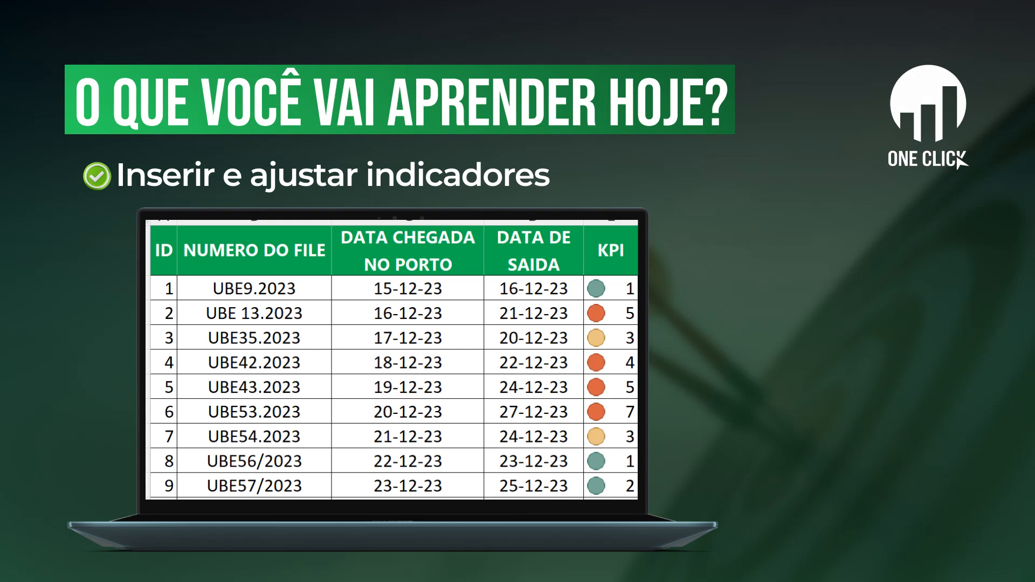
# Step: Switch from the presentation to the Excel workbook "Indicadores no Excel"
pyautogui.hotkey('alt', 'Tab')
pyautogui.press('Tab')
pyautogui.press('Tab')
pyautogui.press('Tab')
pyautogui.press('Tab')
pyautogui.press('Tab')
pyautogui.press('Tab')
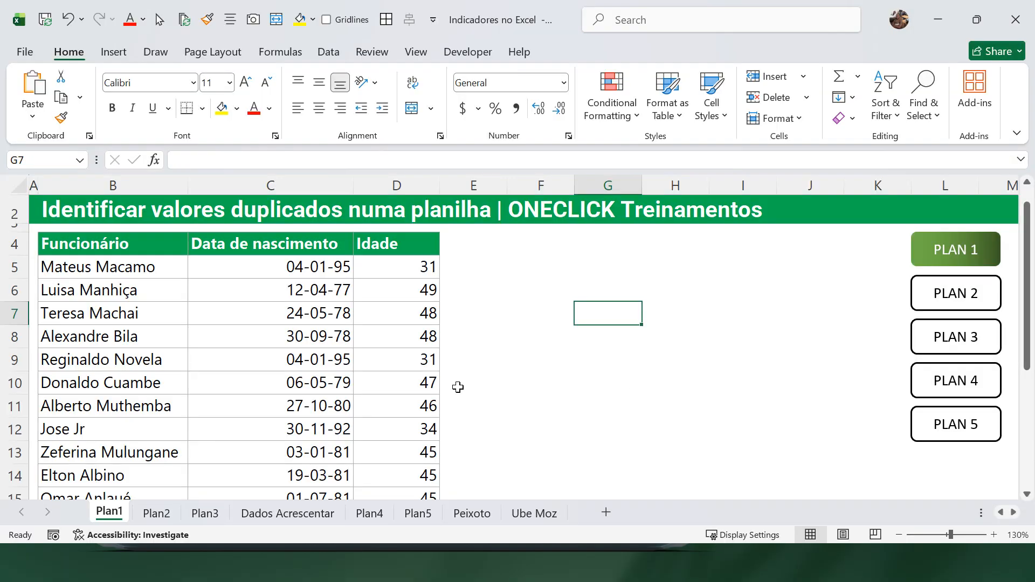
# Step: Examine the employee table on the Plan1 sheet for names repeated in the Funcionário column
pyautogui.click(343, 383)
pyautogui.click(85, 350)
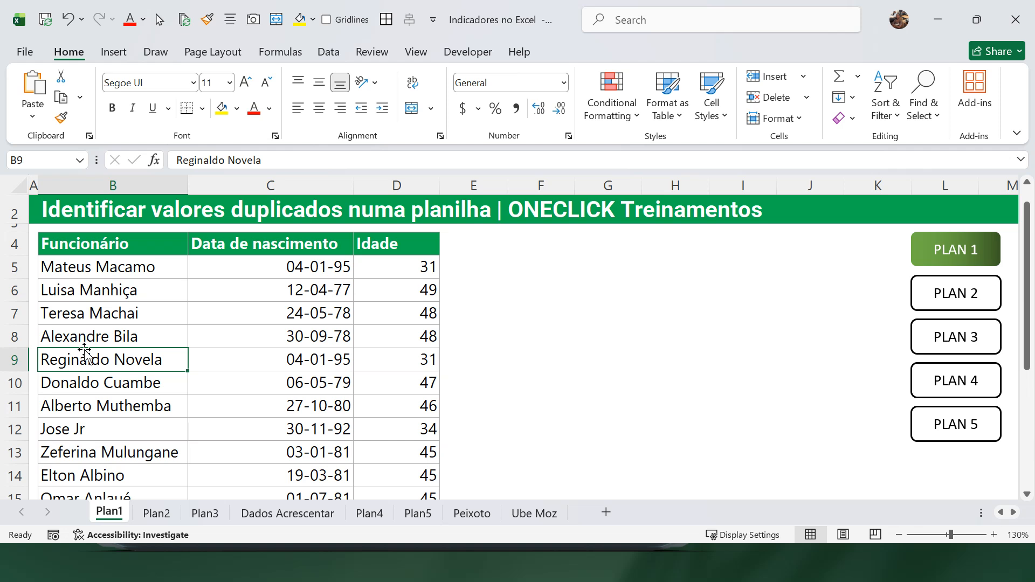
pyautogui.click(268, 353)
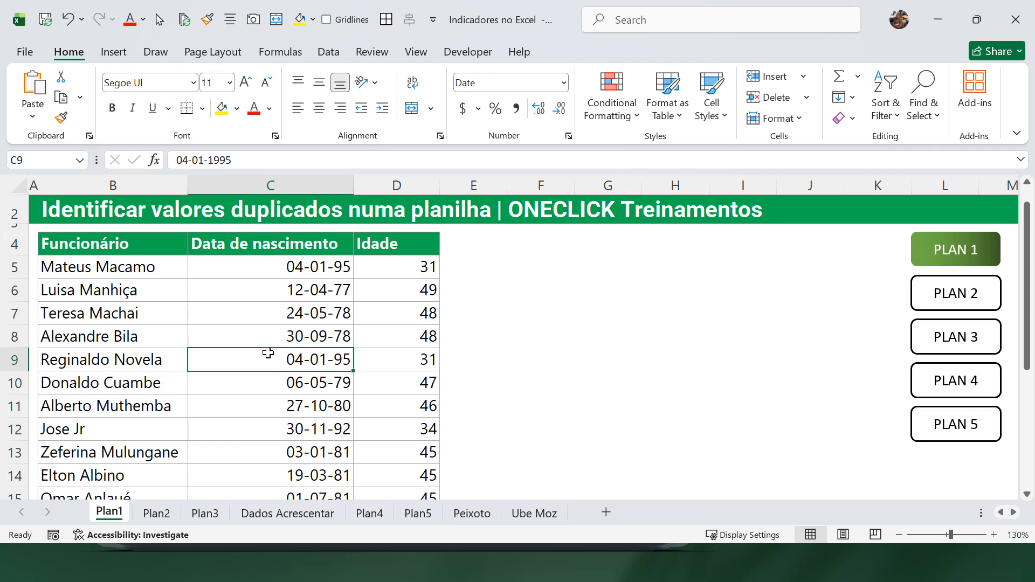
pyautogui.scroll(-2, 268, 353)
pyautogui.scroll(2, 268, 353)
pyautogui.click(103, 443)
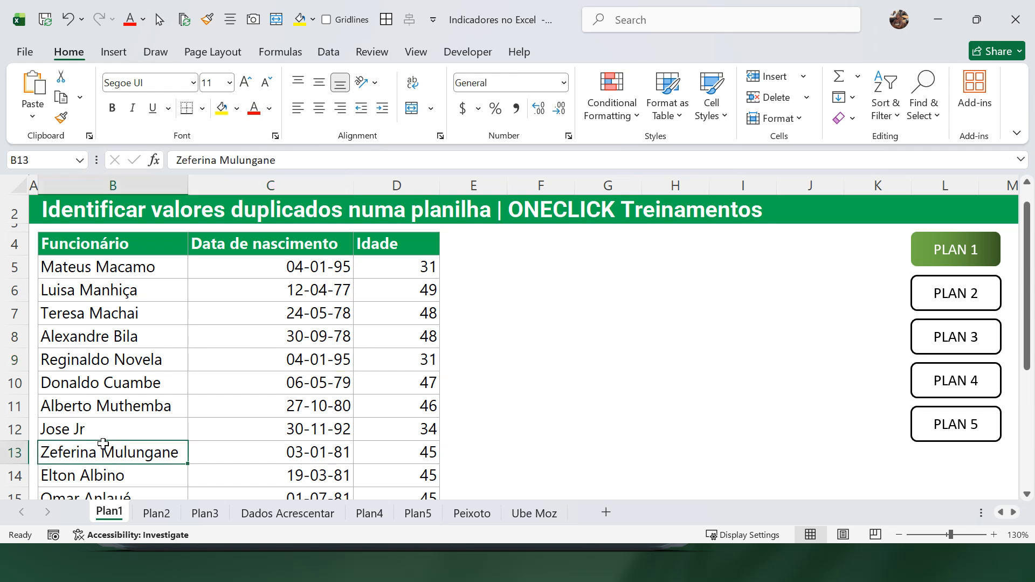
pyautogui.scroll(-3, 103, 444)
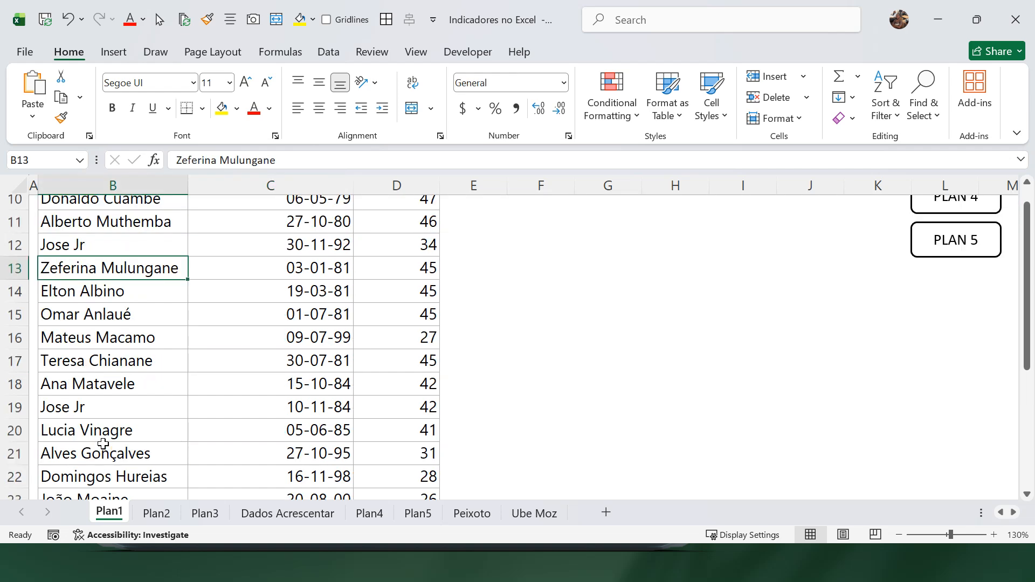
pyautogui.scroll(3, 103, 443)
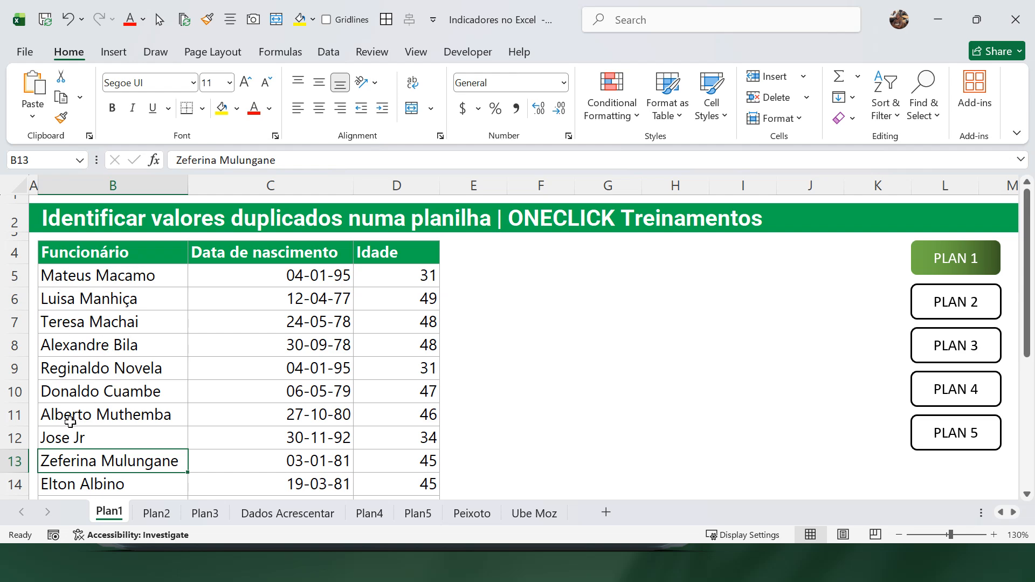
pyautogui.scroll(-1, 70, 422)
pyautogui.scroll(-3, 70, 422)
pyautogui.scroll(3, 70, 422)
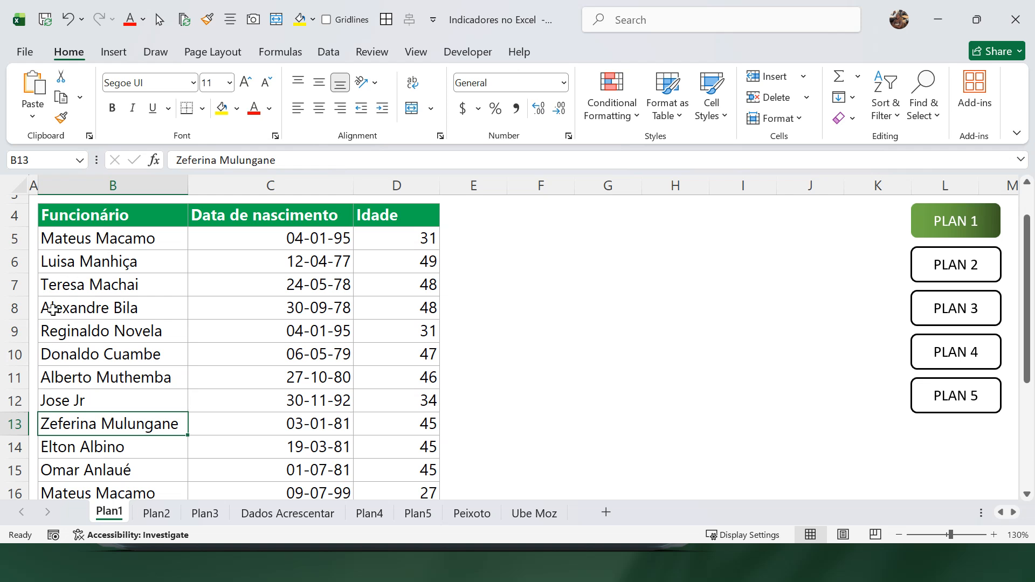
pyautogui.scroll(-3, 89, 373)
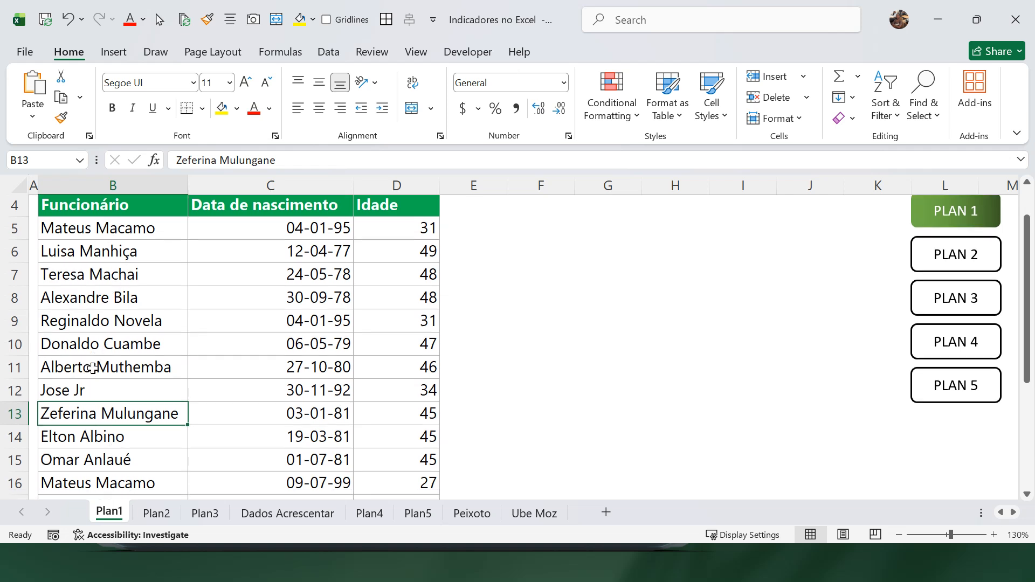
pyautogui.scroll(3, 93, 369)
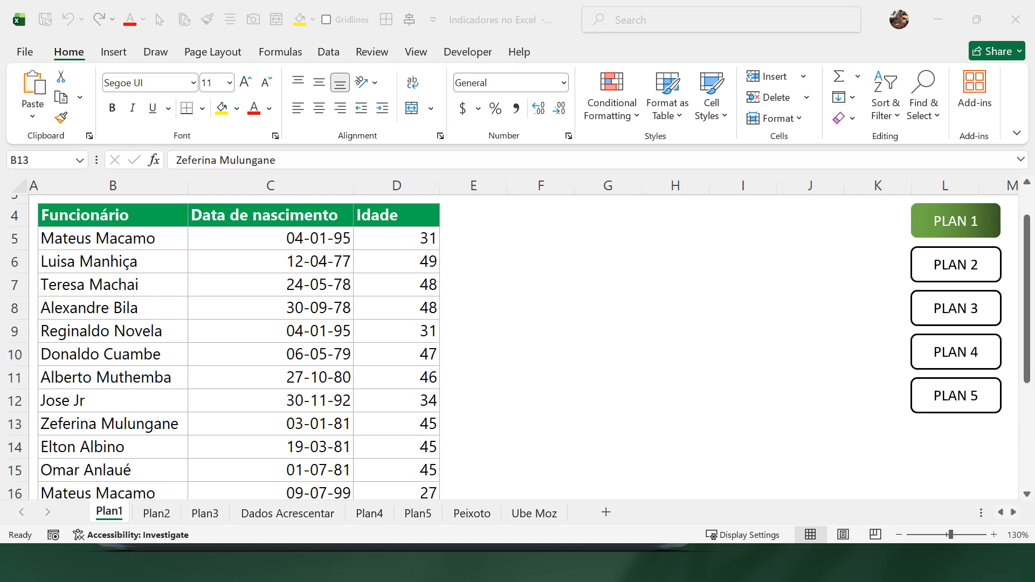
pyautogui.click(137, 343)
pyautogui.click(135, 353)
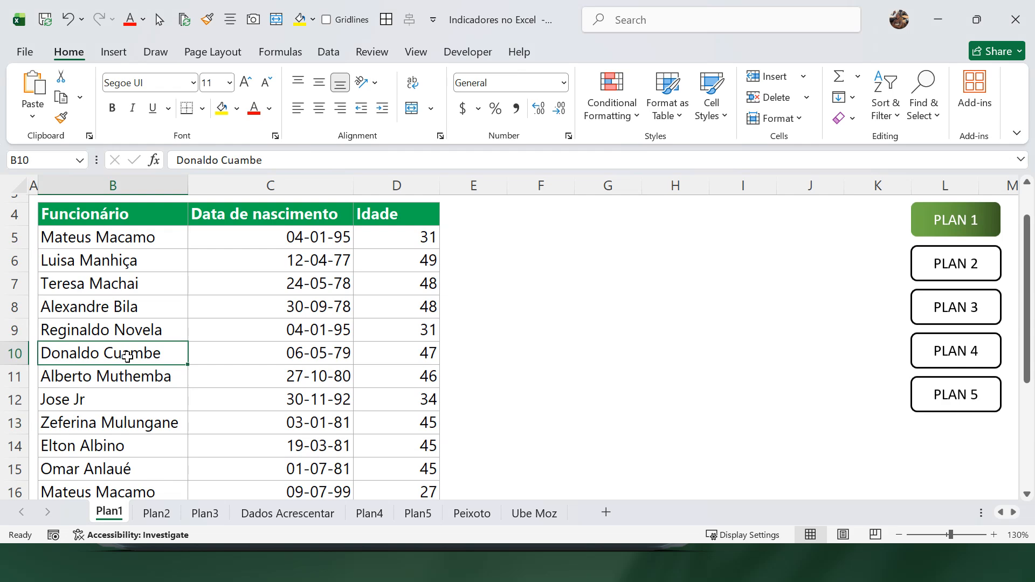
pyautogui.scroll(-2, 127, 358)
pyautogui.scroll(-1, 127, 357)
pyautogui.scroll(2, 128, 357)
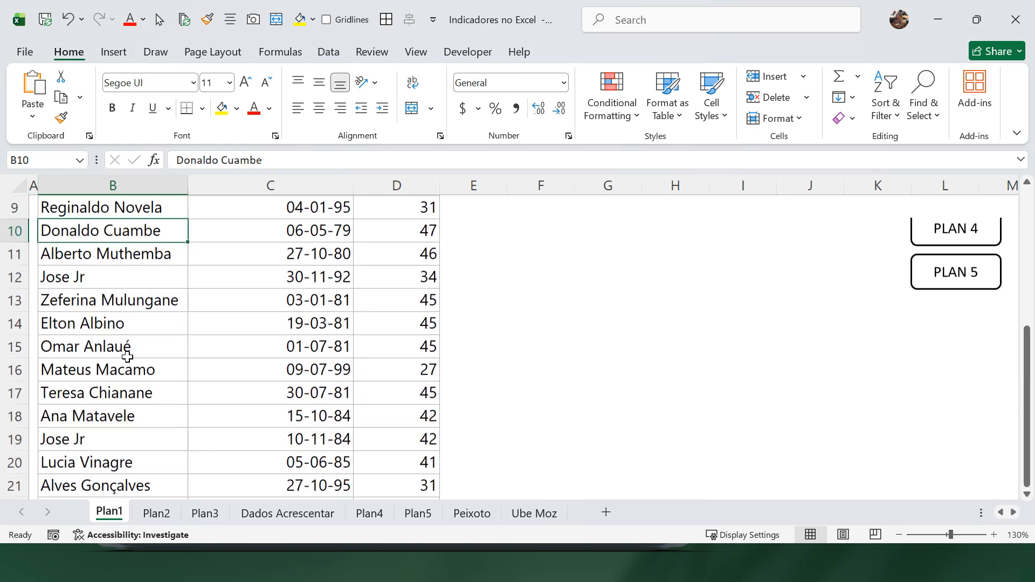
pyautogui.scroll(2, 128, 357)
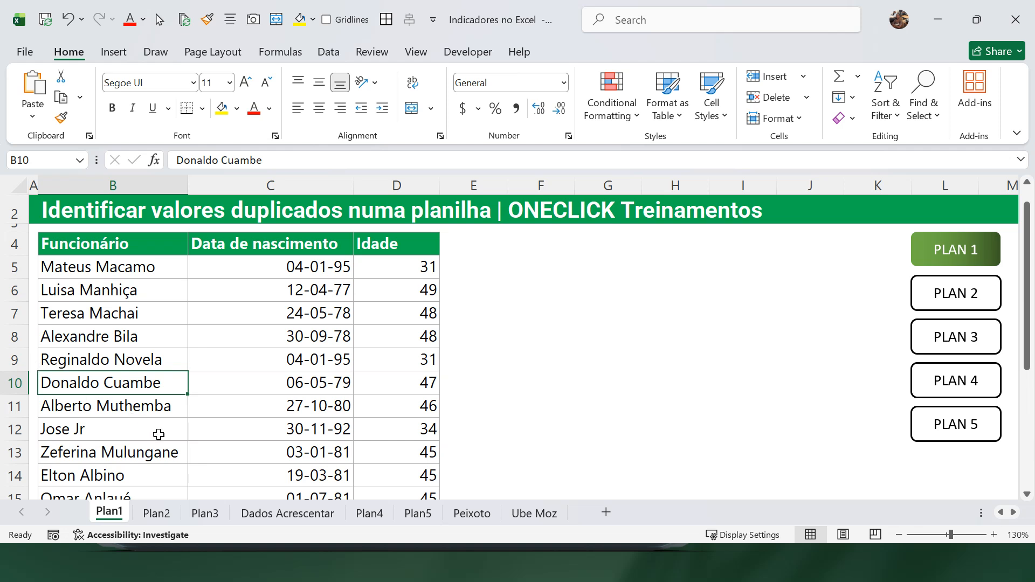
pyautogui.scroll(-1, 158, 434)
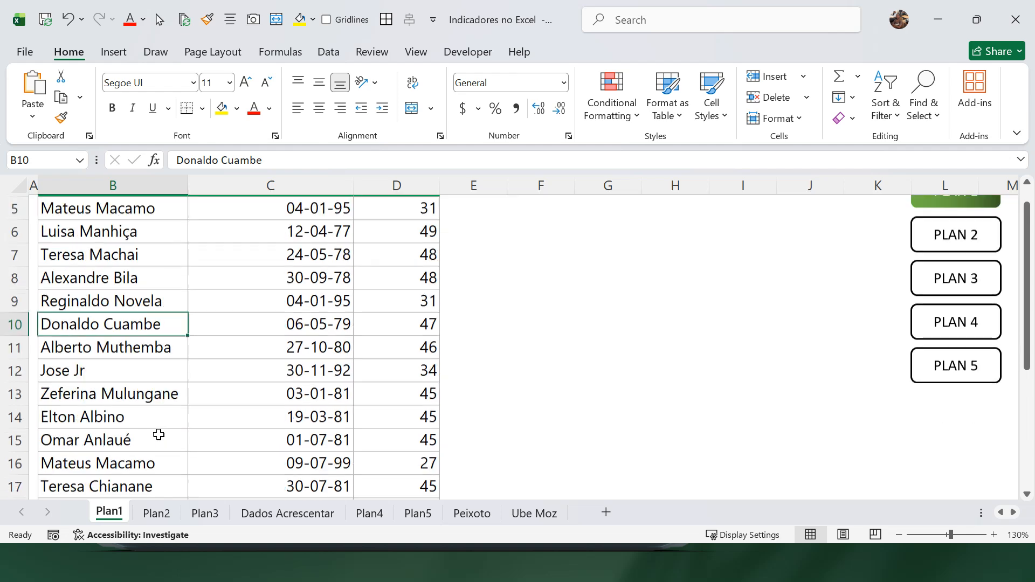
pyautogui.scroll(1, 141, 357)
# Step: Highlight the repeated employee name in cells B5 and B16 with a yellow fill
pyautogui.click(123, 268)
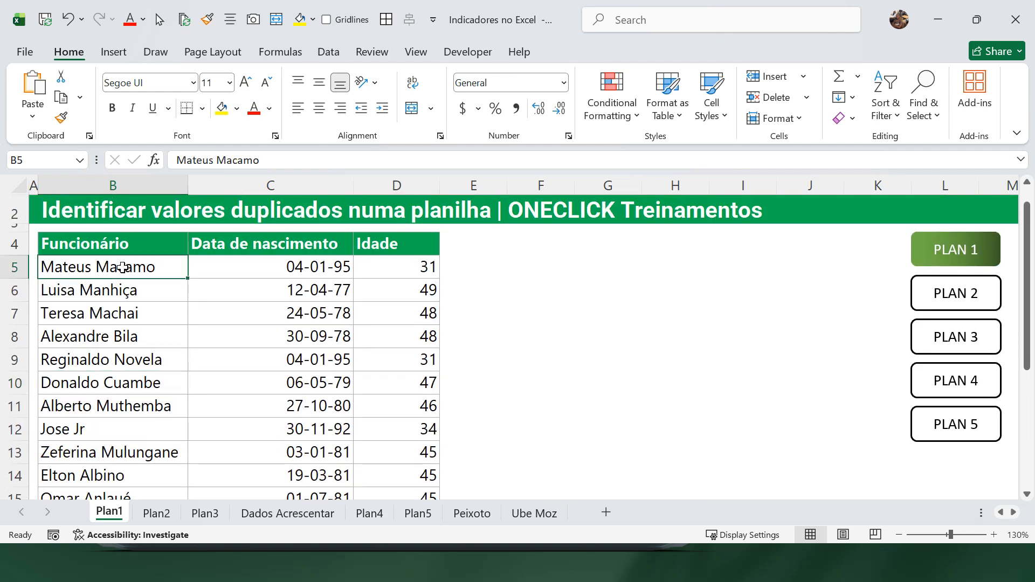
pyautogui.click(222, 111)
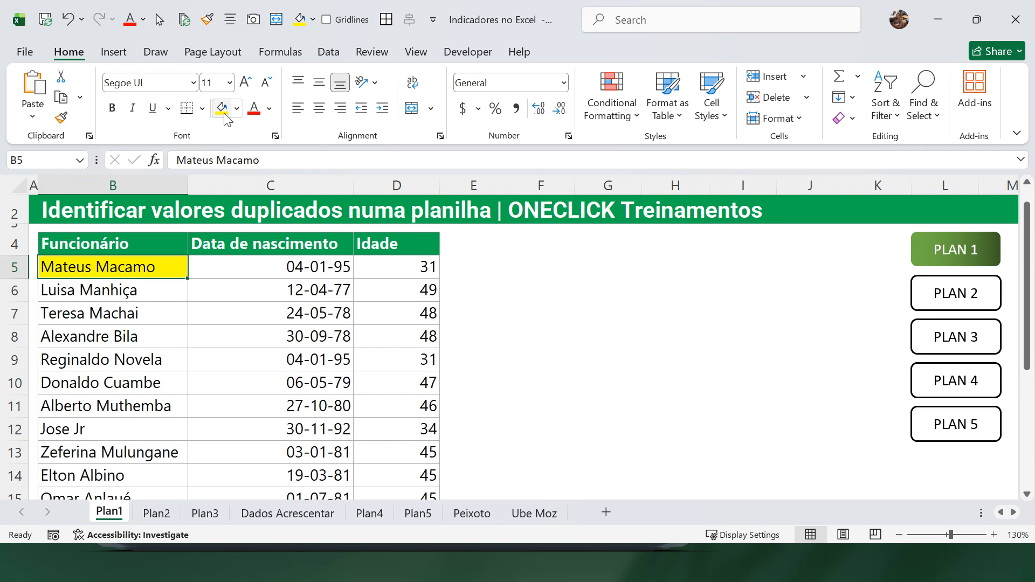
pyautogui.click(91, 423)
pyautogui.scroll(-1, 91, 421)
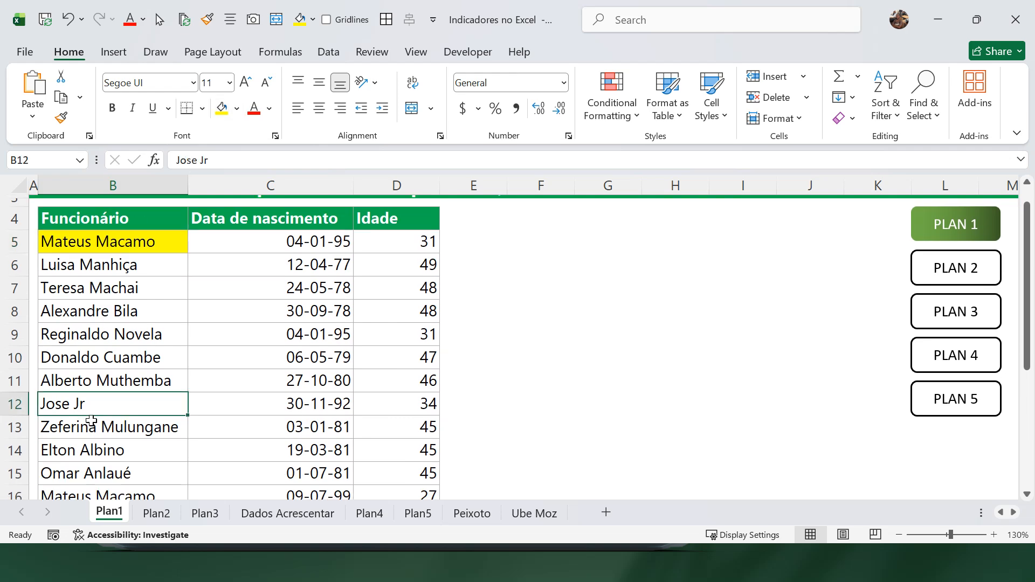
pyautogui.scroll(-1, 91, 421)
pyautogui.click(92, 436)
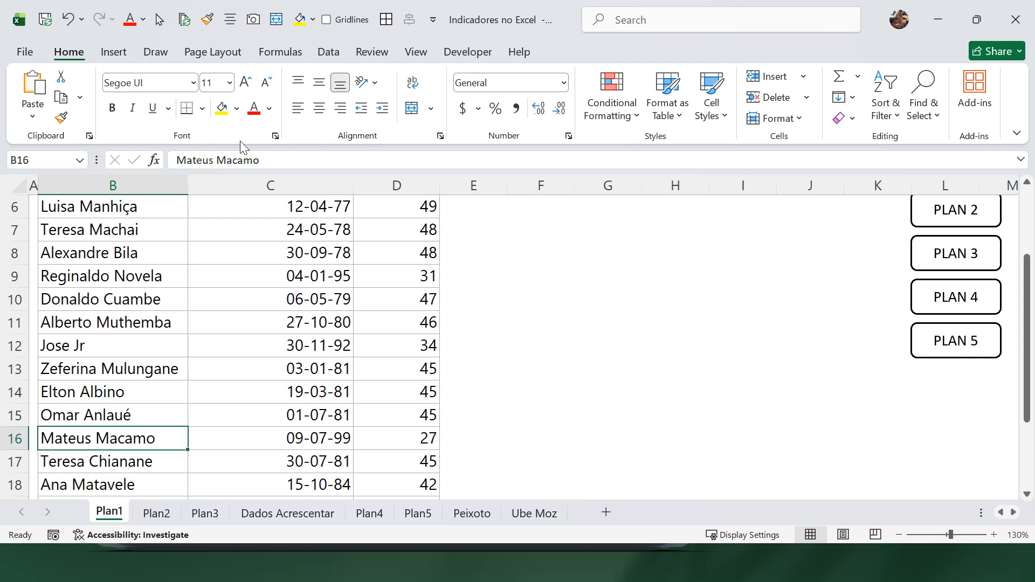
pyautogui.click(222, 109)
pyautogui.scroll(2, 130, 329)
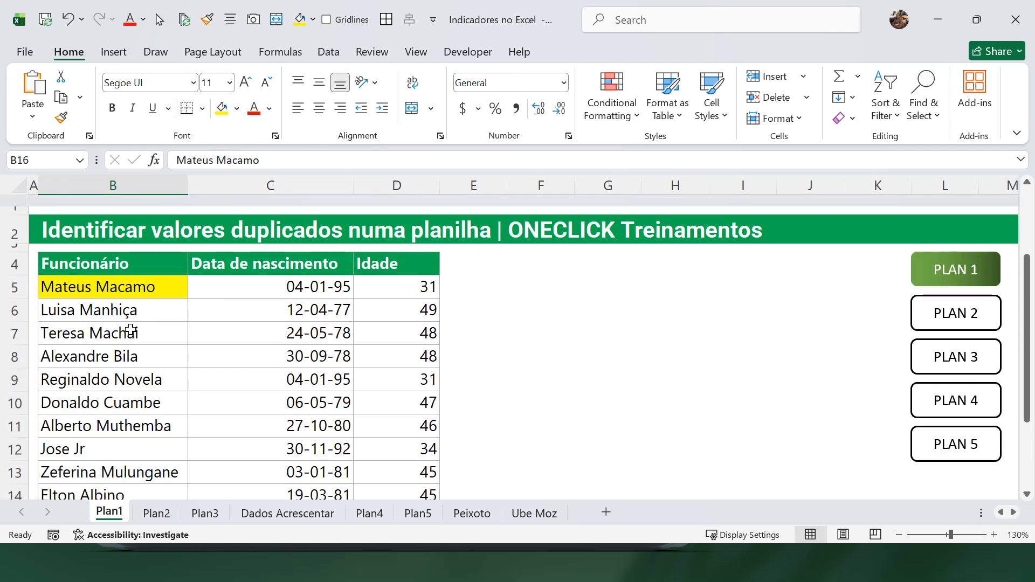
pyautogui.scroll(-1, 131, 329)
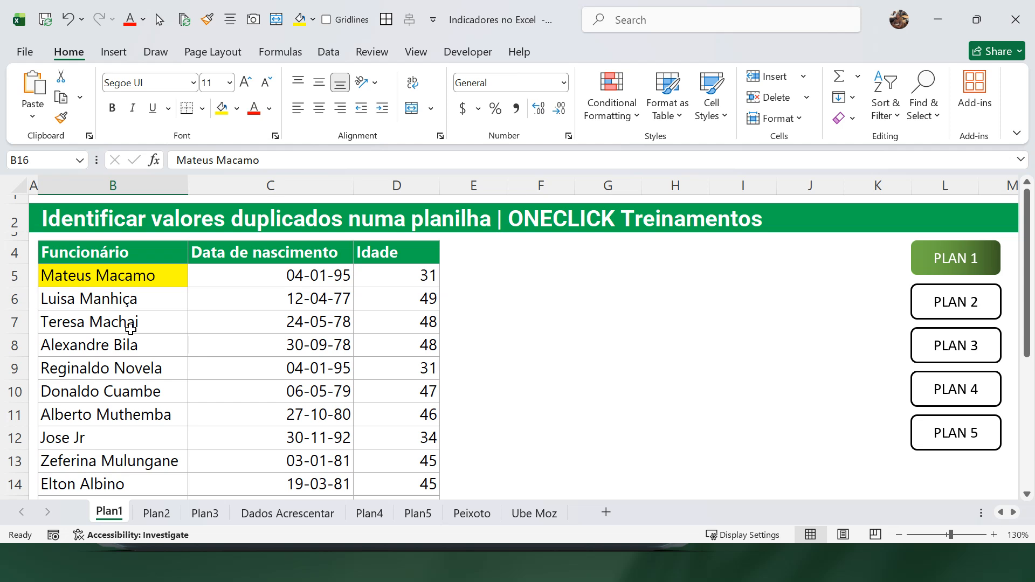
# Step: Undo the yellow fills applied to cells B5 and B16
pyautogui.click(153, 359)
pyautogui.hotkey('ctrl', 'z')
pyautogui.hotkey('ctrl', 'z')
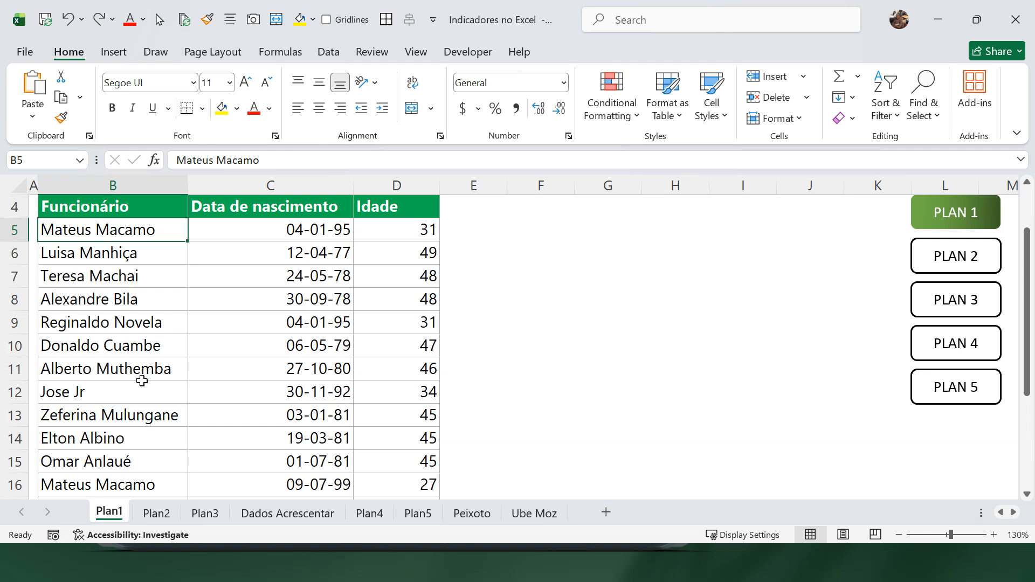
pyautogui.click(137, 400)
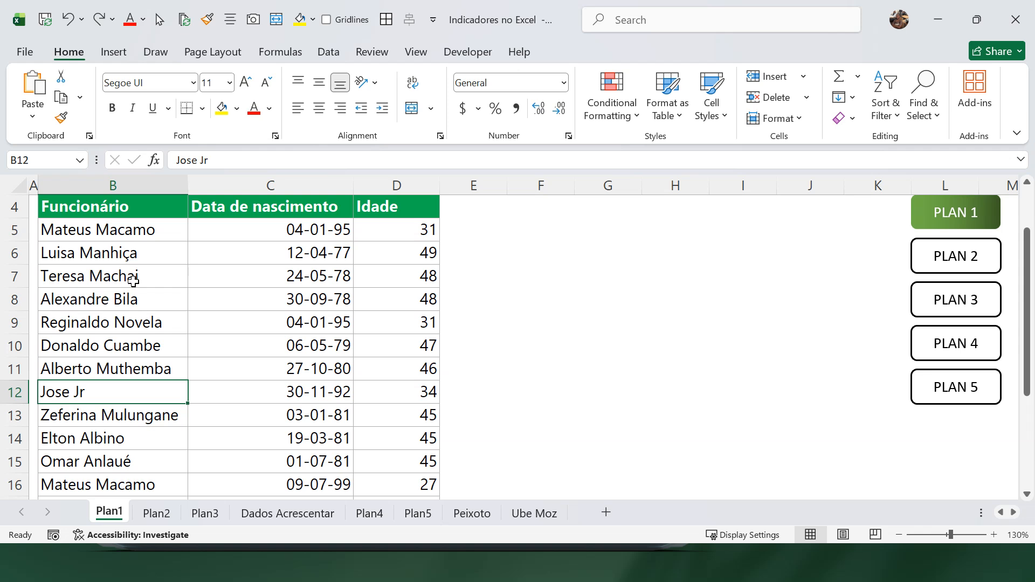
# Step: Apply a Duplicate Values conditional formatting rule to column B with Light Red Fill with Dark Red Text
pyautogui.click(123, 183)
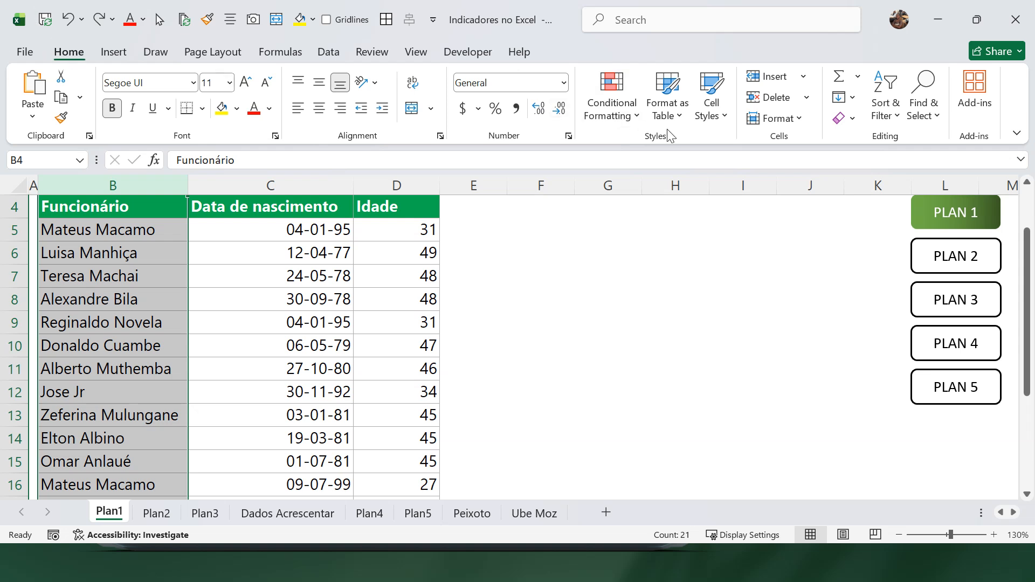
pyautogui.click(609, 124)
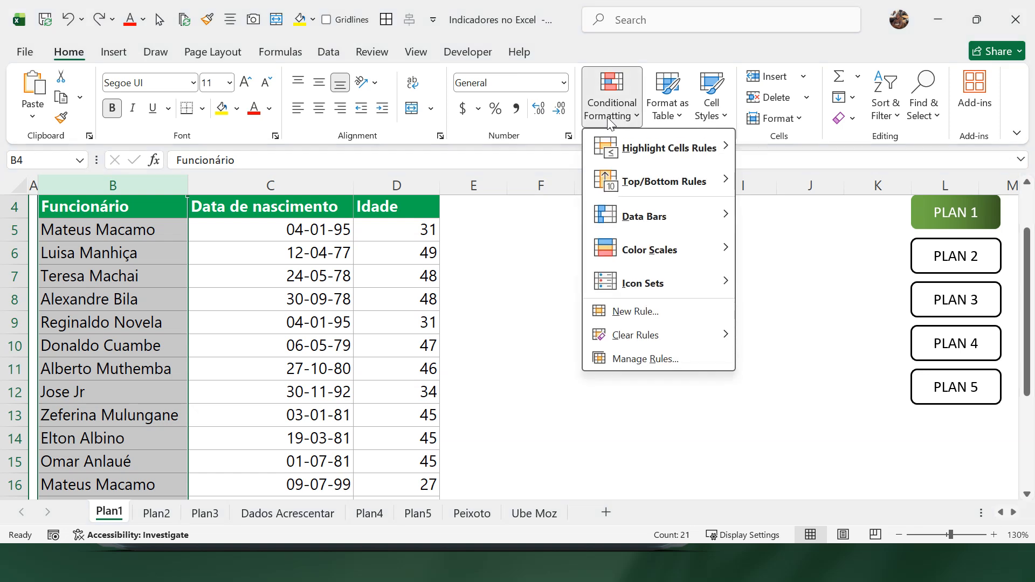
pyautogui.moveTo(631, 151)
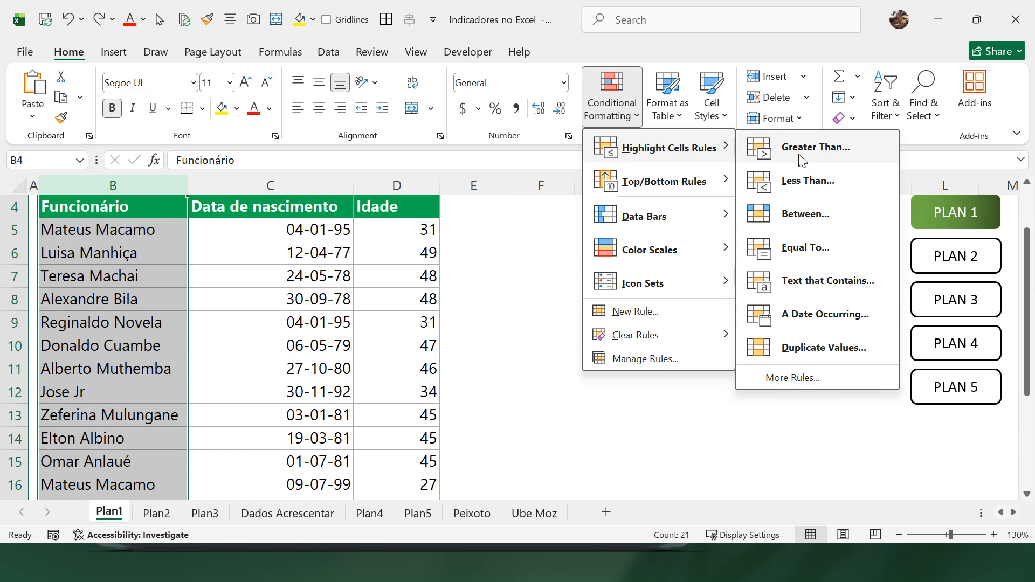
pyautogui.click(827, 351)
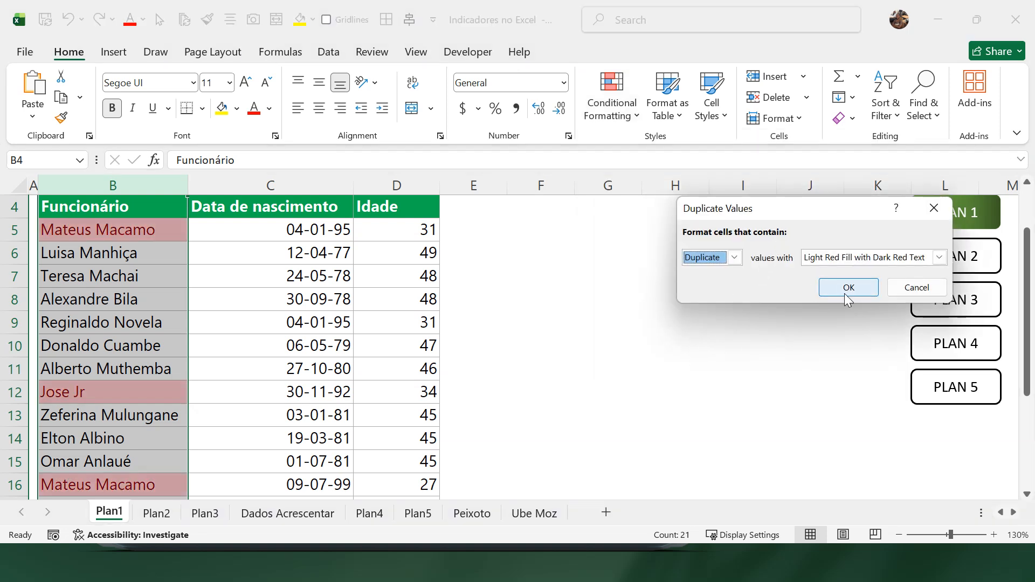
pyautogui.click(850, 291)
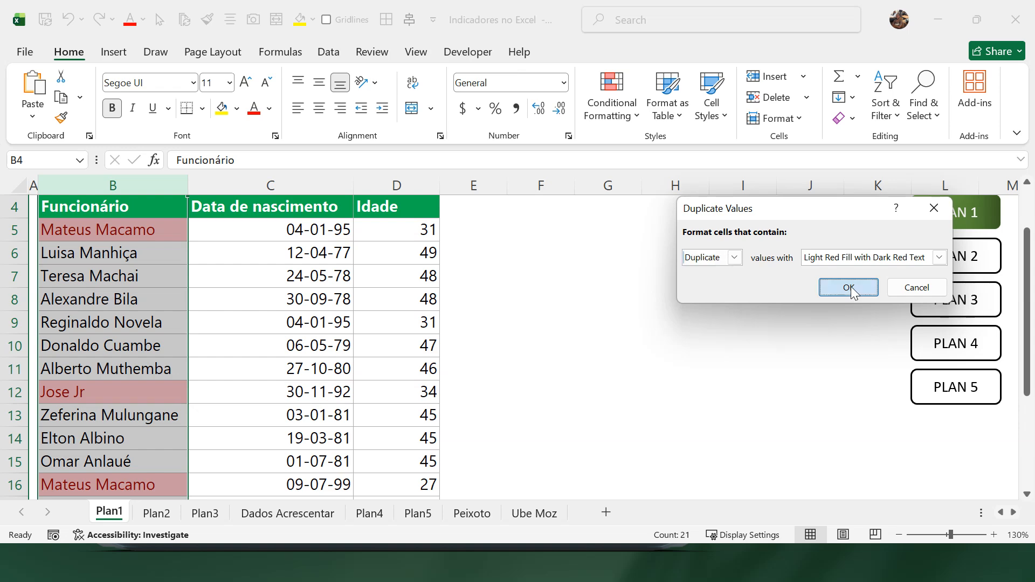
pyautogui.click(126, 312)
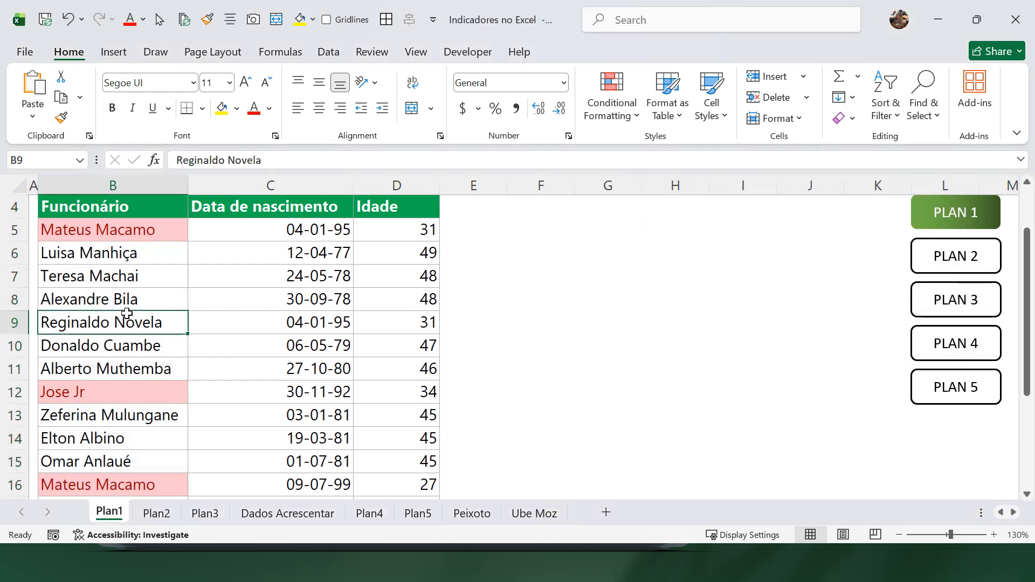
# Step: Copy the employee name from B7 into B14 to test the duplicate highlighting
pyautogui.scroll(-3, 127, 313)
pyautogui.scroll(4, 127, 313)
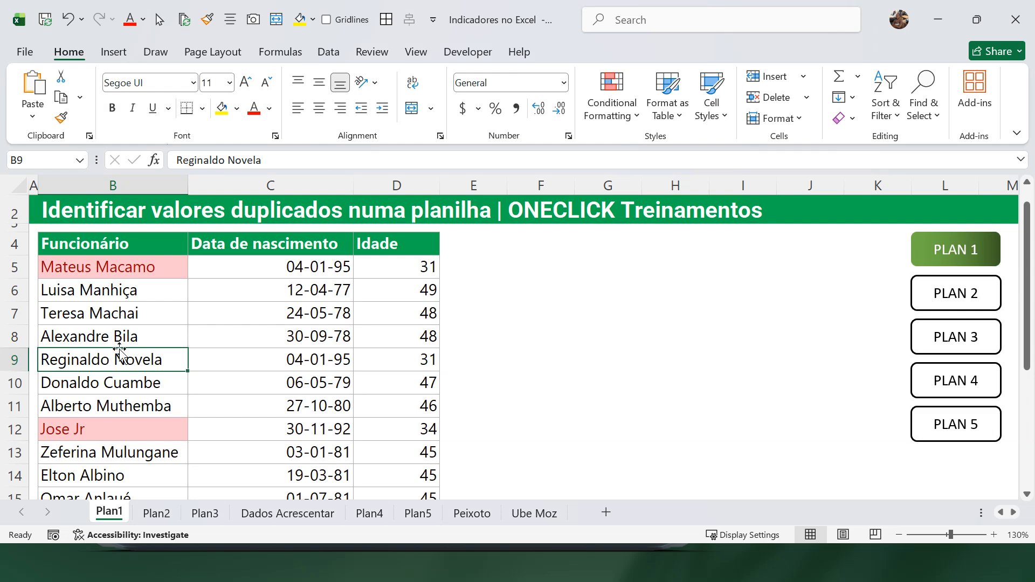
pyautogui.scroll(-1, 119, 351)
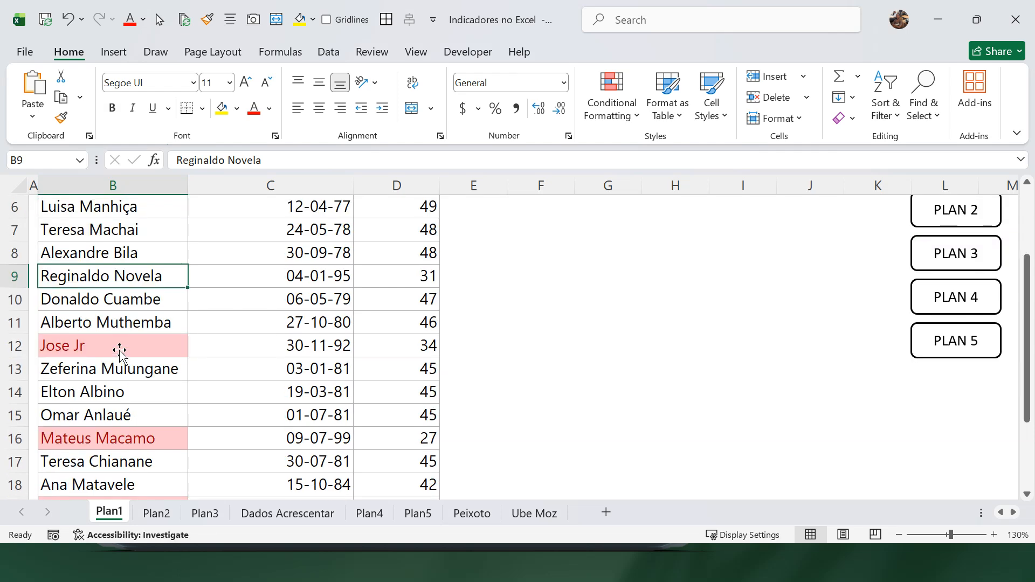
pyautogui.click(119, 230)
pyautogui.hotkey('ctrl', 'c')
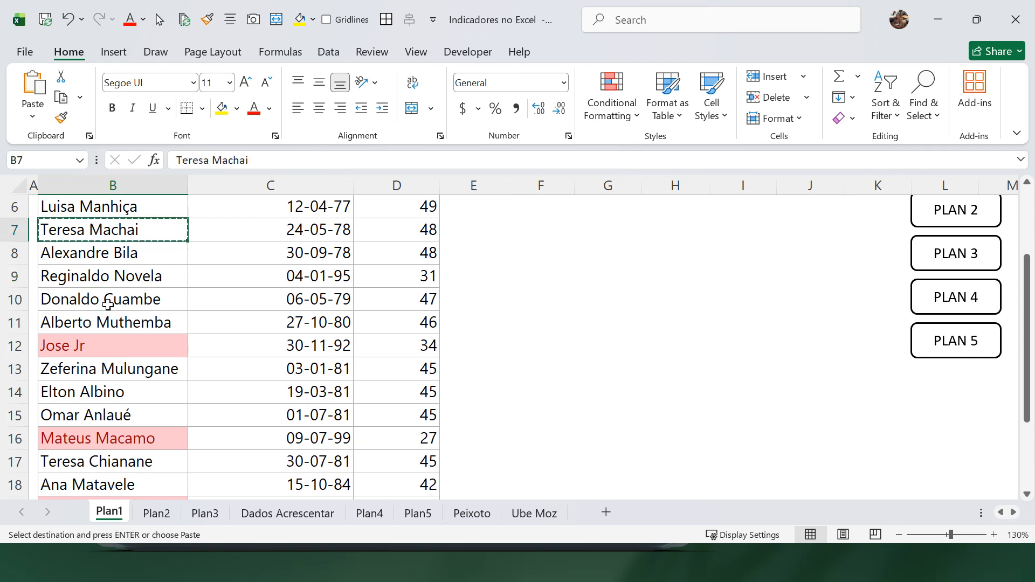
pyautogui.click(103, 394)
pyautogui.hotkey('ctrl', 'v')
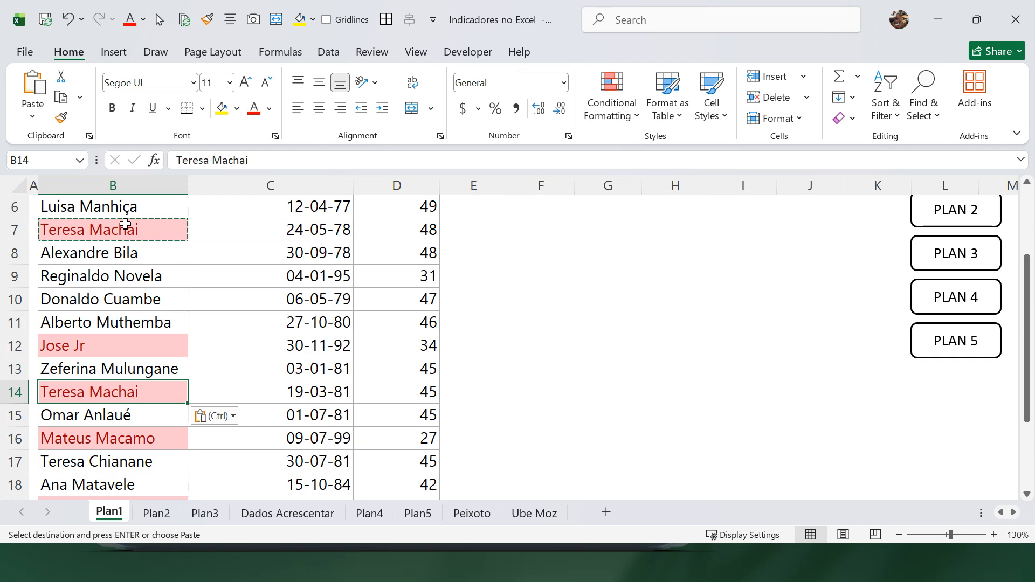
pyautogui.click(120, 281)
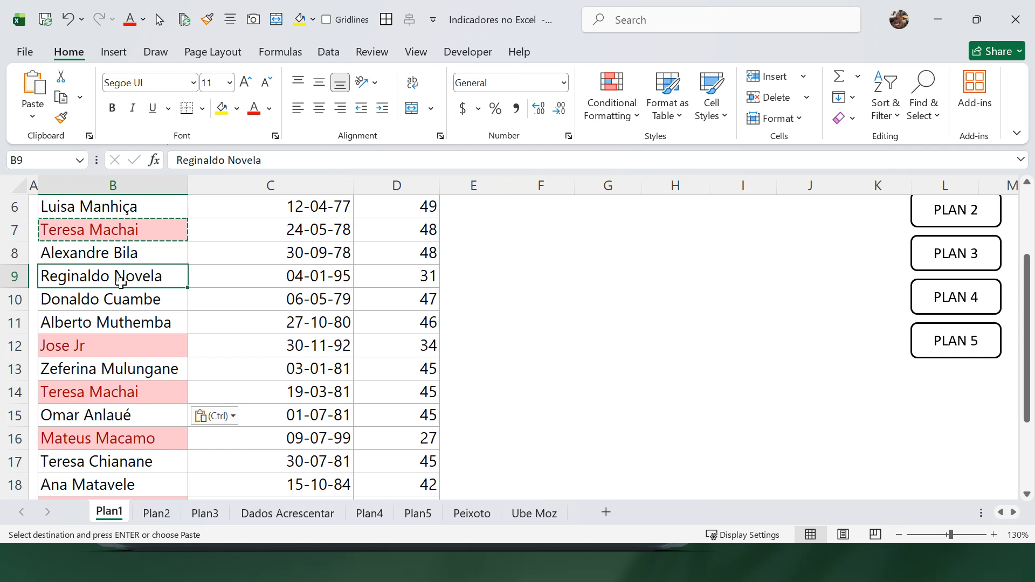
# Step: Add a new worksheet and enter the headers Nome in A1 and Valor in B1
pyautogui.click(606, 507)
pyautogui.click(105, 258)
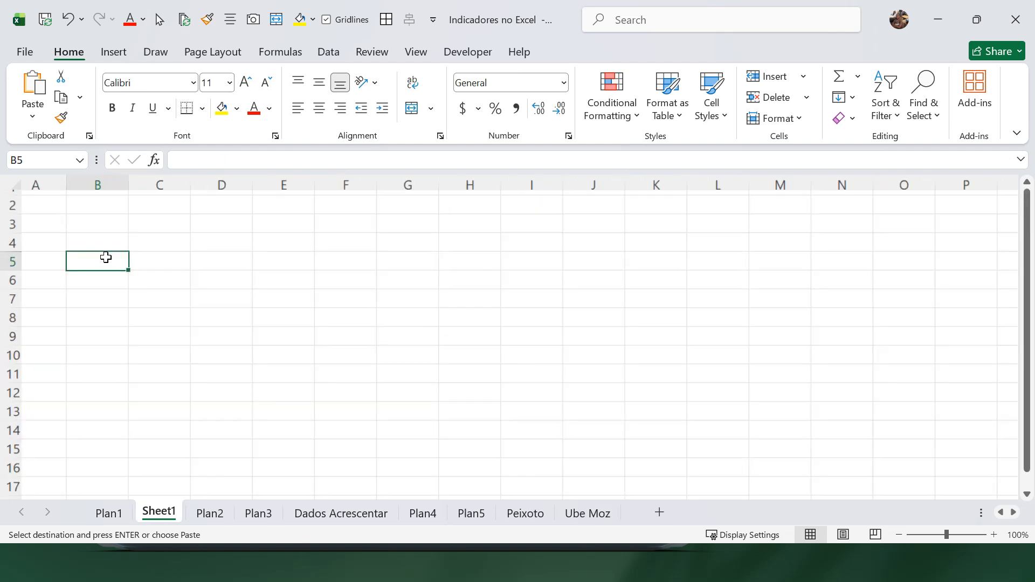
pyautogui.scroll(9, 106, 258)
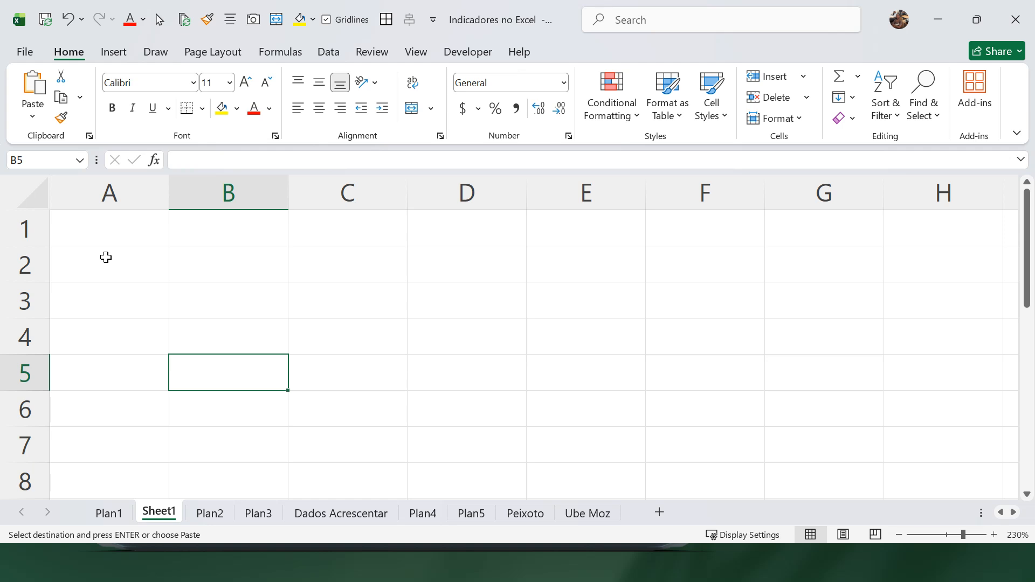
pyautogui.click(124, 226)
pyautogui.write('nOME')
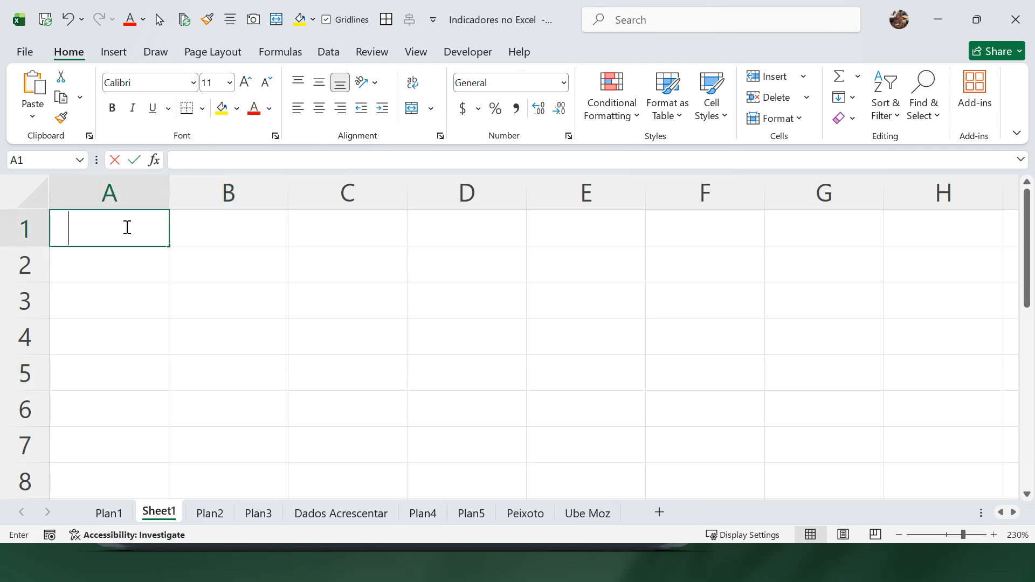
pyautogui.press('BackSpace')
pyautogui.press('BackSpace')
pyautogui.press('BackSpace')
pyautogui.press('BackSpace')
pyautogui.write('Nome')
pyautogui.press('Tab')
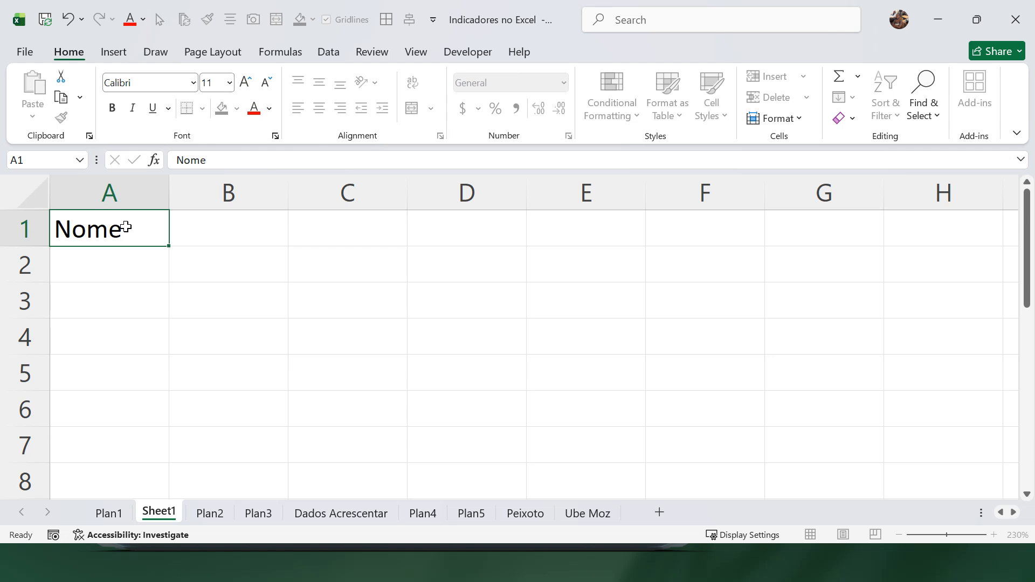
pyautogui.write('Valor')
pyautogui.press('Tab')
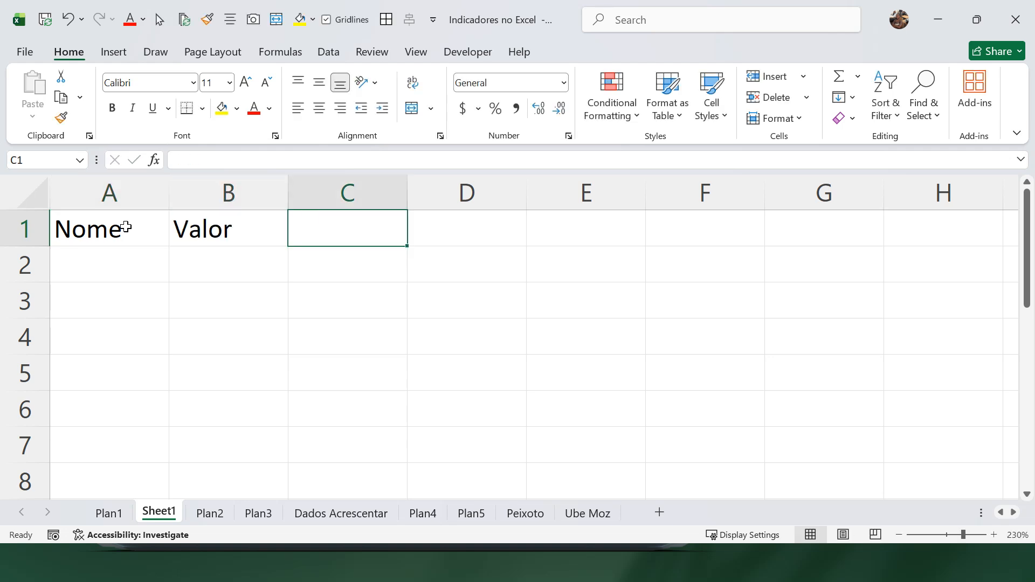
# Step: Enter the header Codigo de pagamento in C1
pyautogui.write('Codigo do')
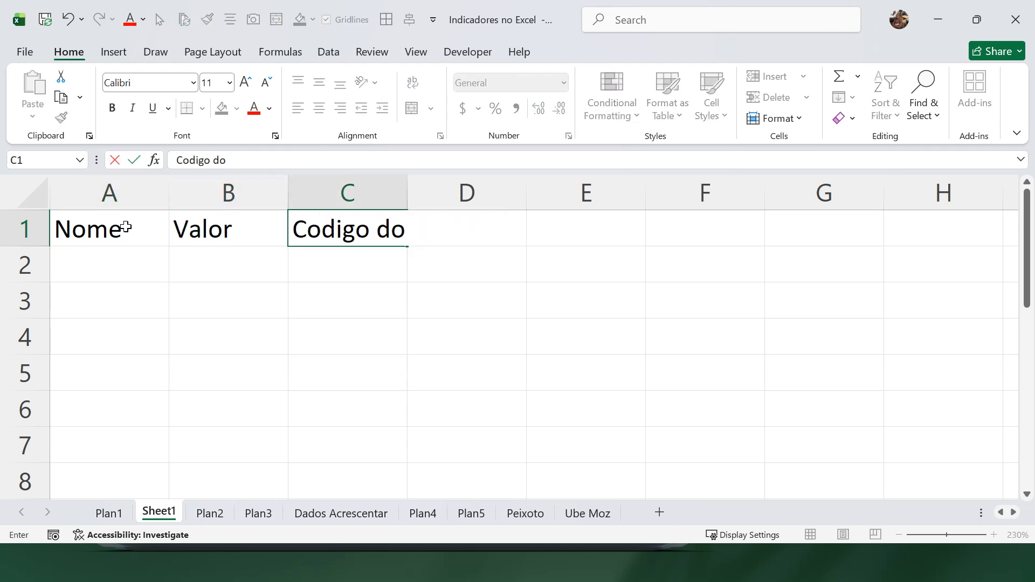
pyautogui.press('BackSpace')
pyautogui.write('e pagmaen')
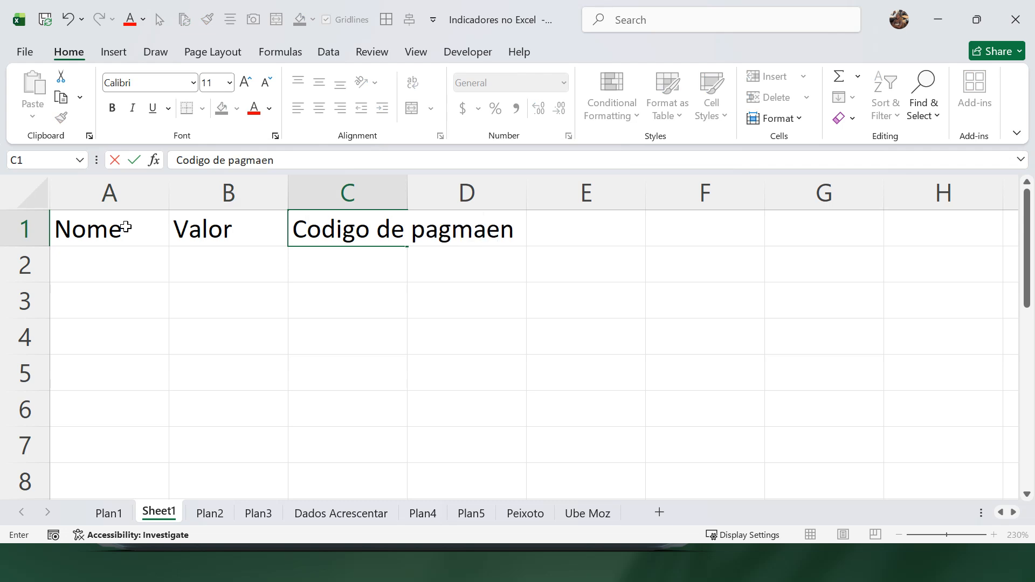
pyautogui.press('BackSpace')
pyautogui.press('BackSpace')
pyautogui.press('BackSpace')
pyautogui.press('BackSpace')
pyautogui.write('amento')
pyautogui.press('Return')
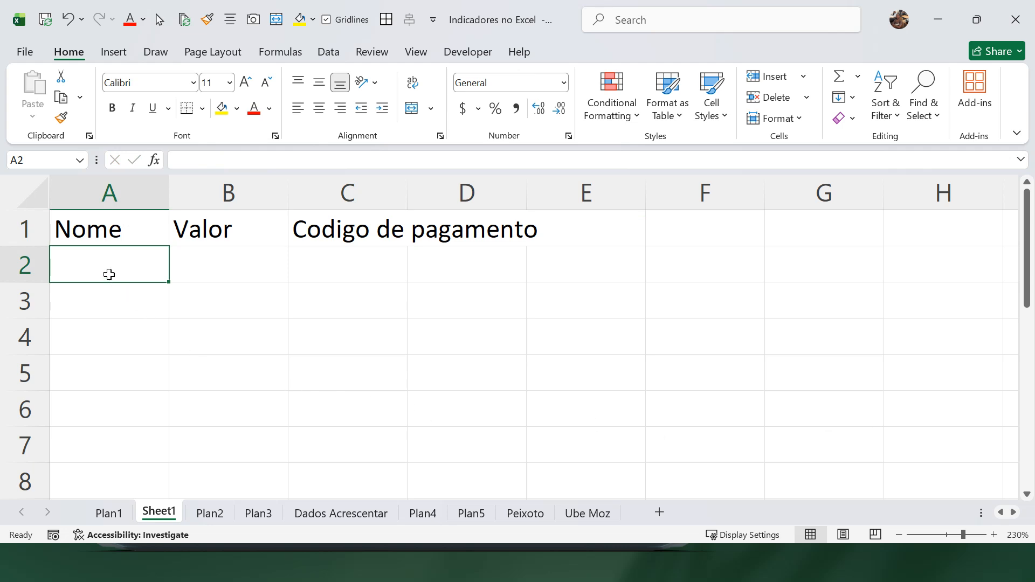
# Step: Enter three people's names in A2 to A4 and autofit column C to its header
pyautogui.write('Men')
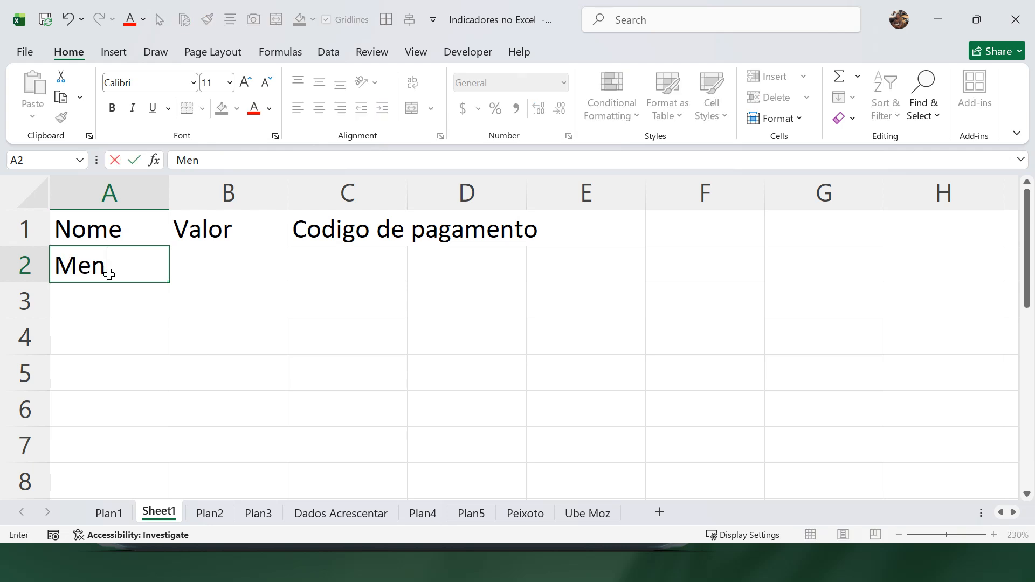
pyautogui.write('des')
pyautogui.press('Return')
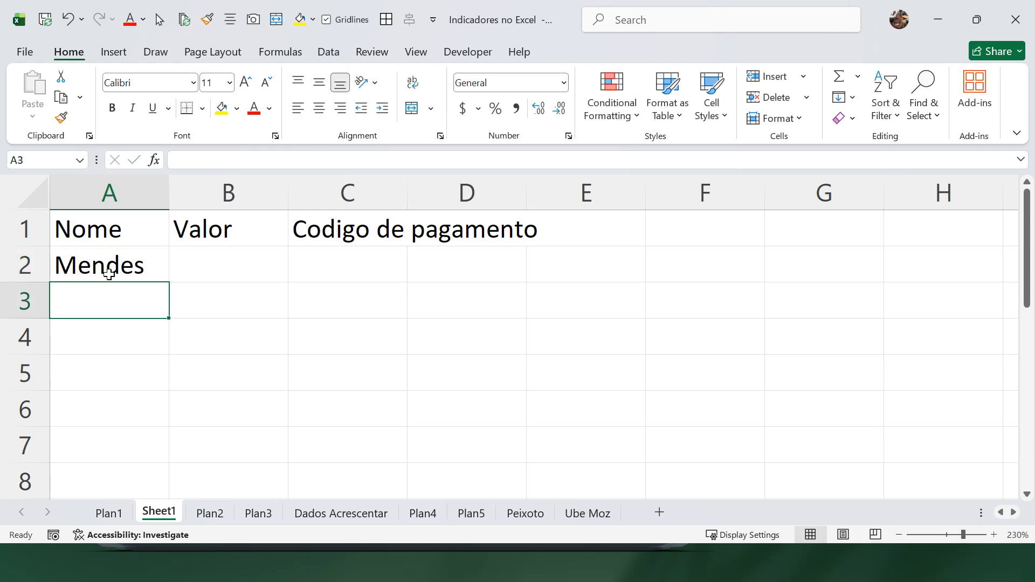
pyautogui.write('Nelito')
pyautogui.press('Return')
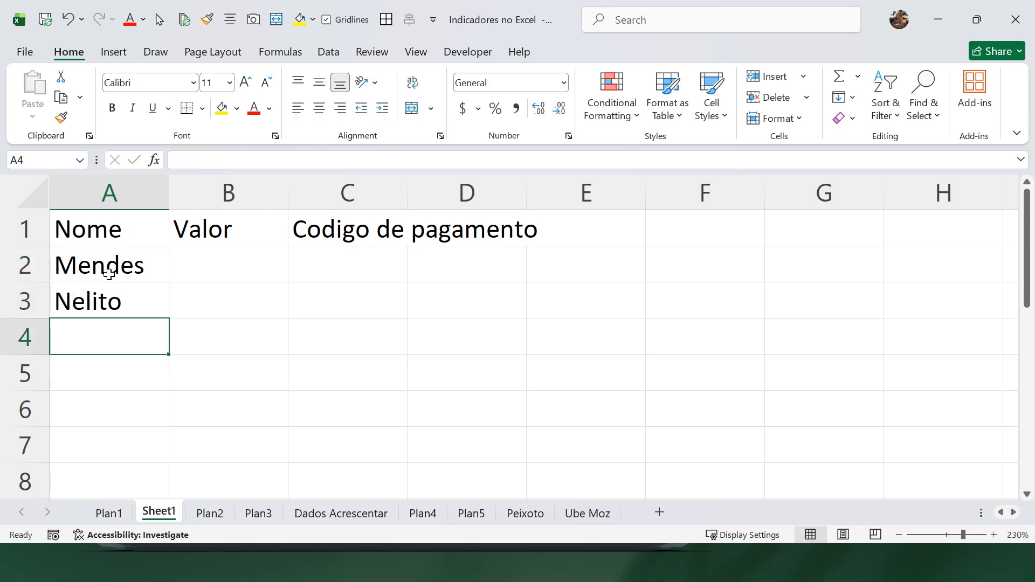
pyautogui.write('Damiapo')
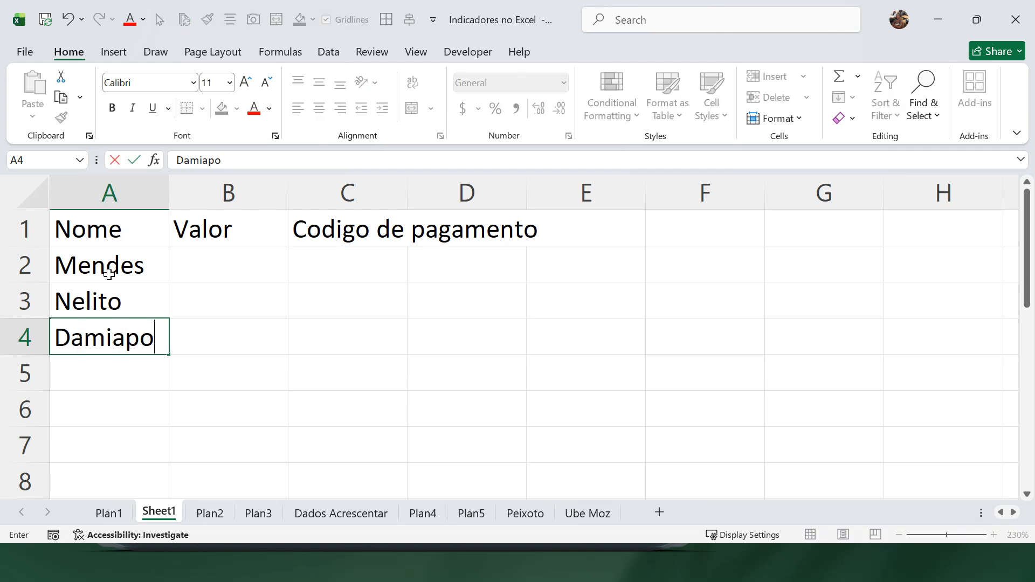
pyautogui.press('BackSpace')
pyautogui.press('BackSpace')
pyautogui.write('o')
pyautogui.hotkey('ctrl', 'Return')
pyautogui.press('Return')
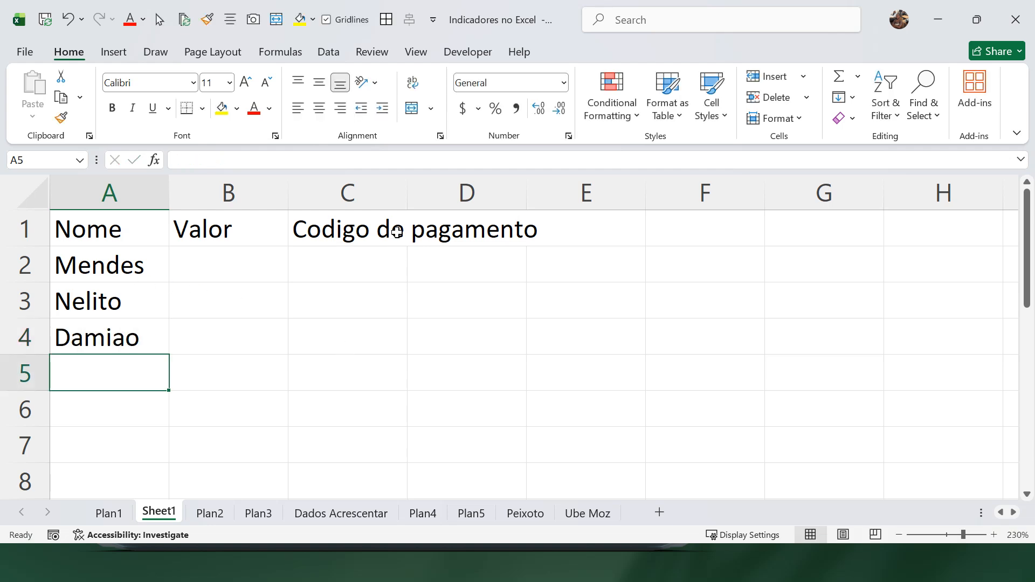
pyautogui.doubleClick(407, 190)
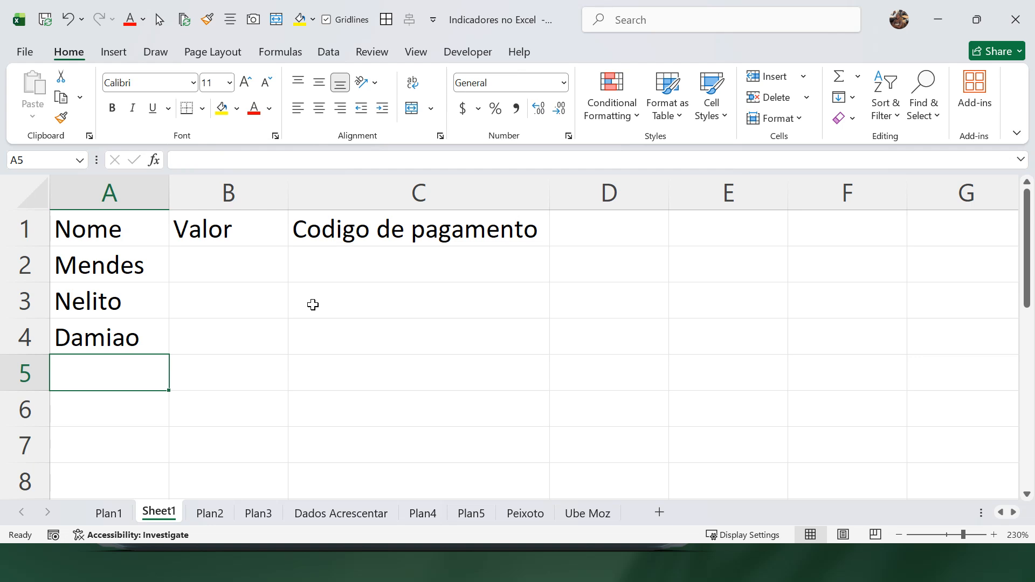
# Step: Fill in the first person's row with the value 1300 in B2 and a six-digit payment code in C2
pyautogui.click(128, 270)
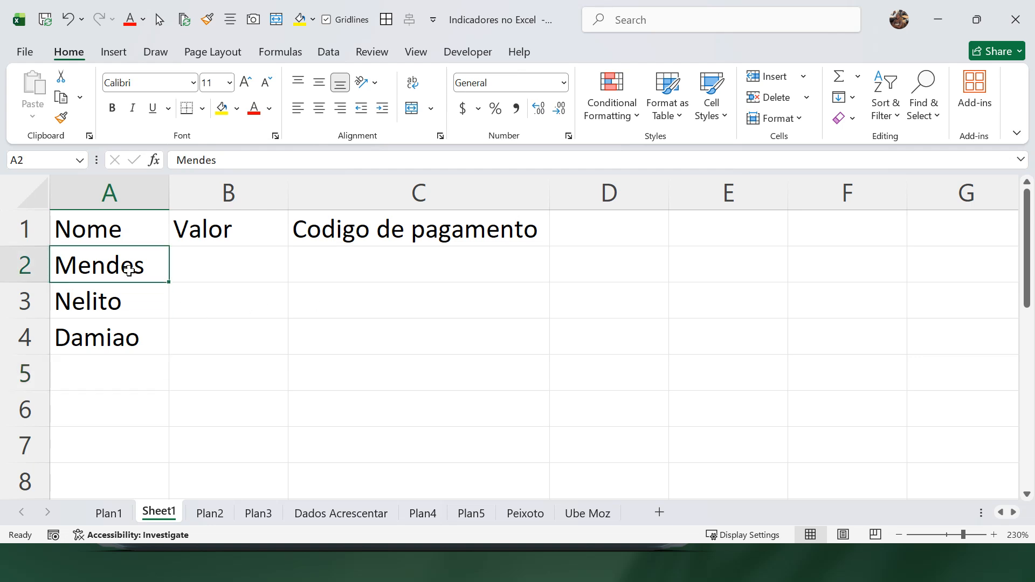
pyautogui.click(232, 266)
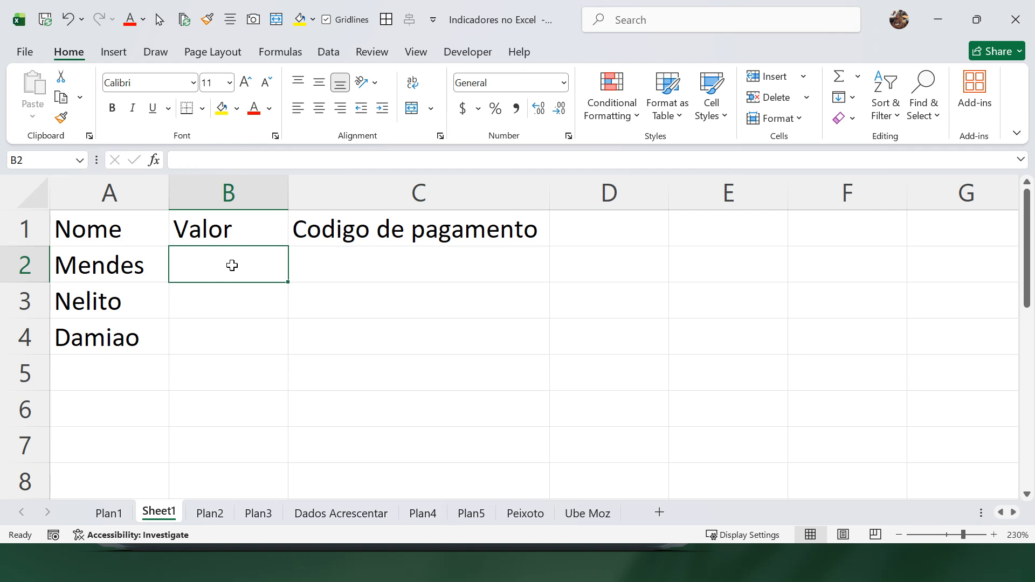
pyautogui.write('1300')
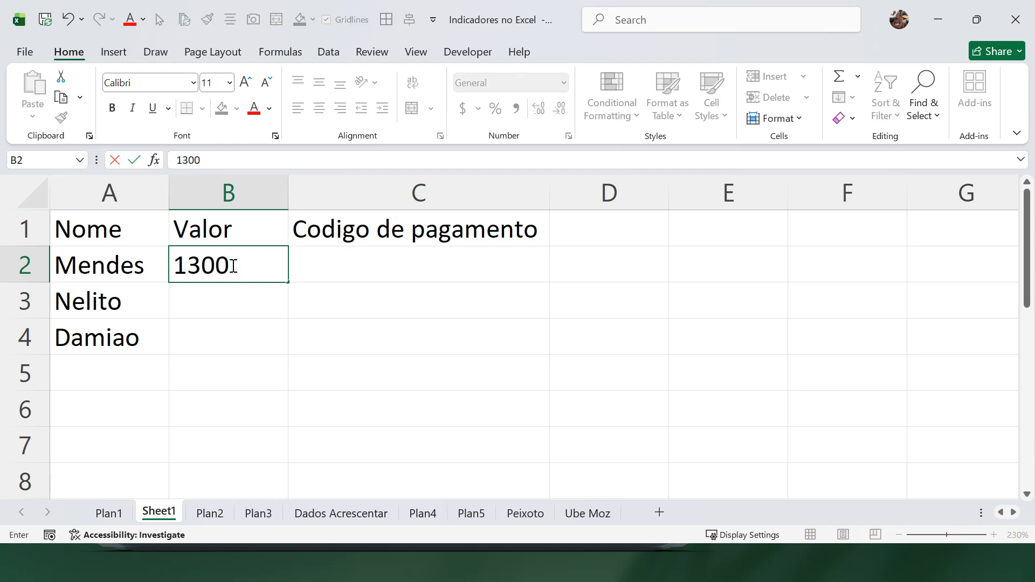
pyautogui.press('Tab')
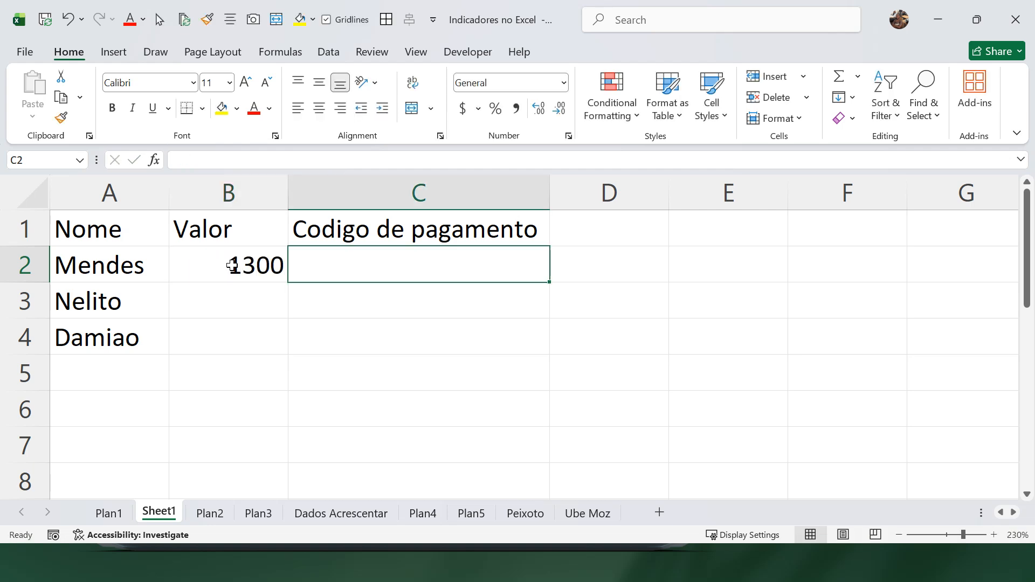
pyautogui.write('2244')
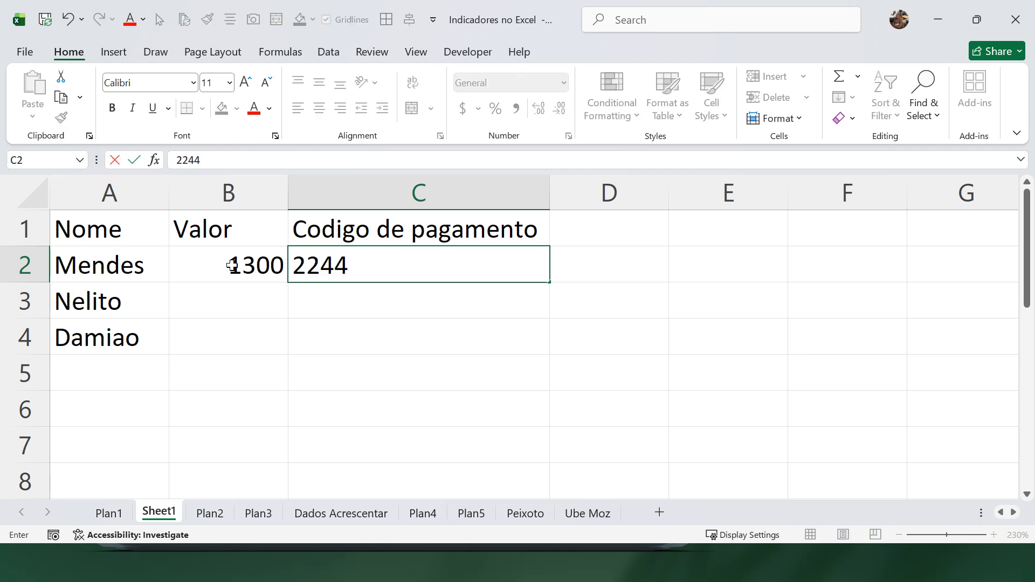
pyautogui.write('66')
pyautogui.press('Return')
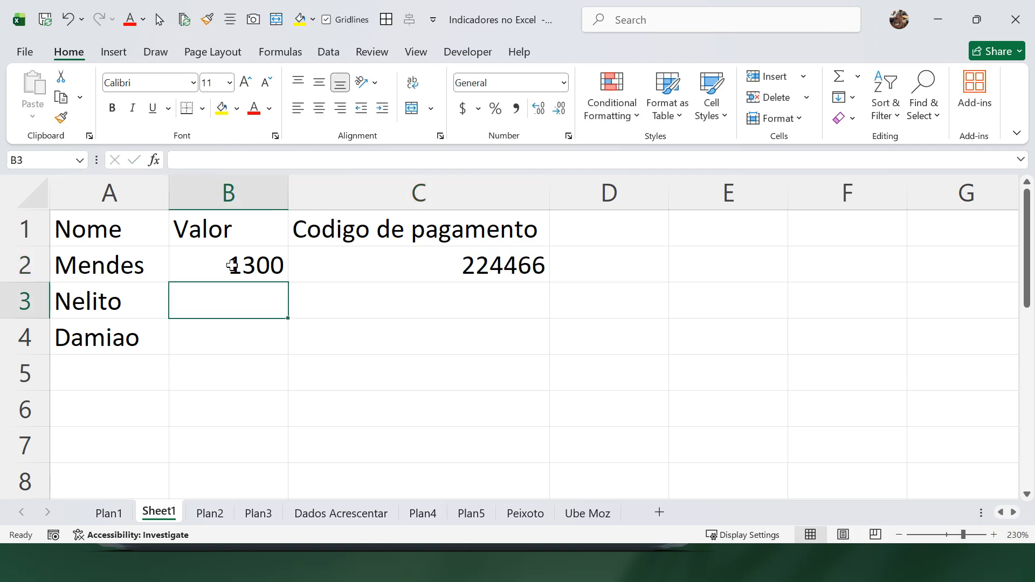
# Step: Fill in the second person's row with the value 1300 in B3 and a different six-digit payment code in C3
pyautogui.write('13300')
pyautogui.press('BackSpace')
pyautogui.press('BackSpace')
pyautogui.press('BackSpace')
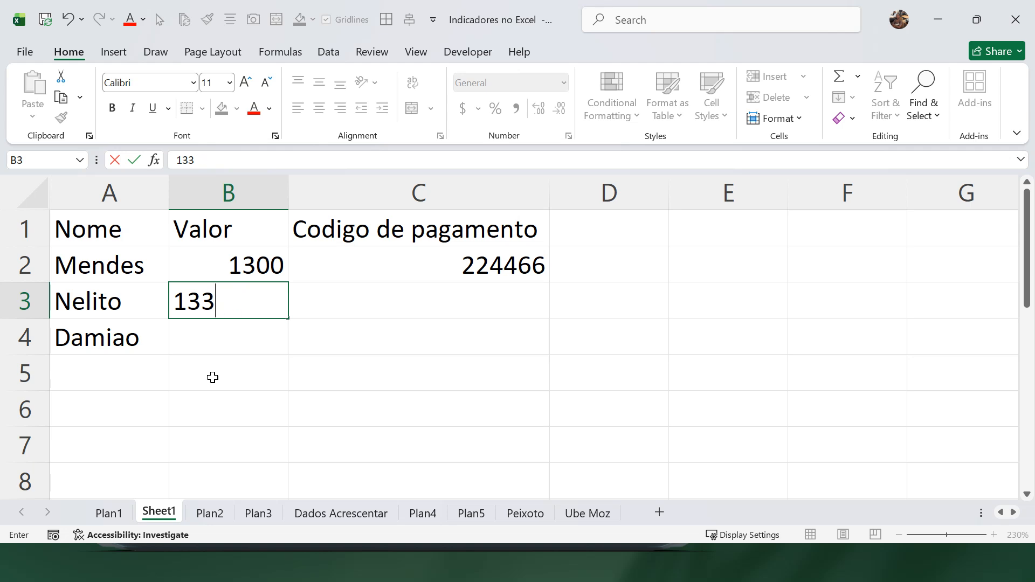
pyautogui.write('00')
pyautogui.press('Tab')
pyautogui.write('23')
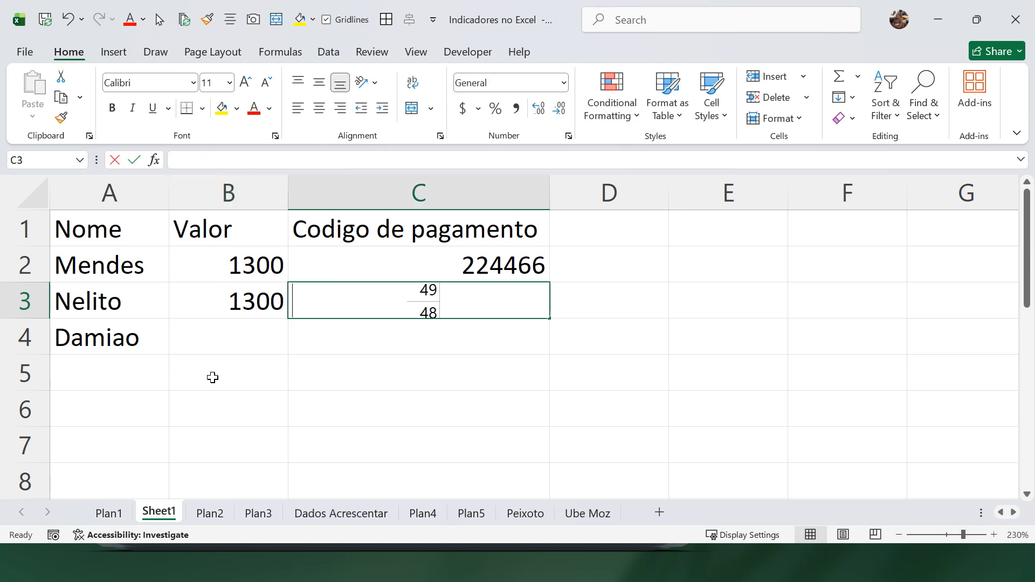
pyautogui.write('5323')
pyautogui.press('Return')
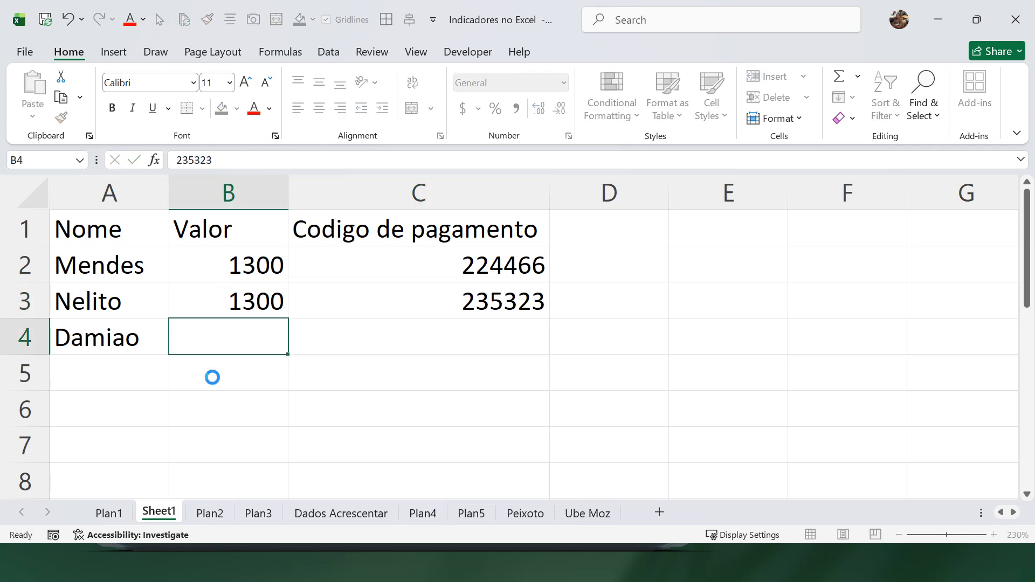
# Step: Enter the value 1300 in B4 for the third person, leaving the payment code in C4 blank
pyautogui.write('1300')
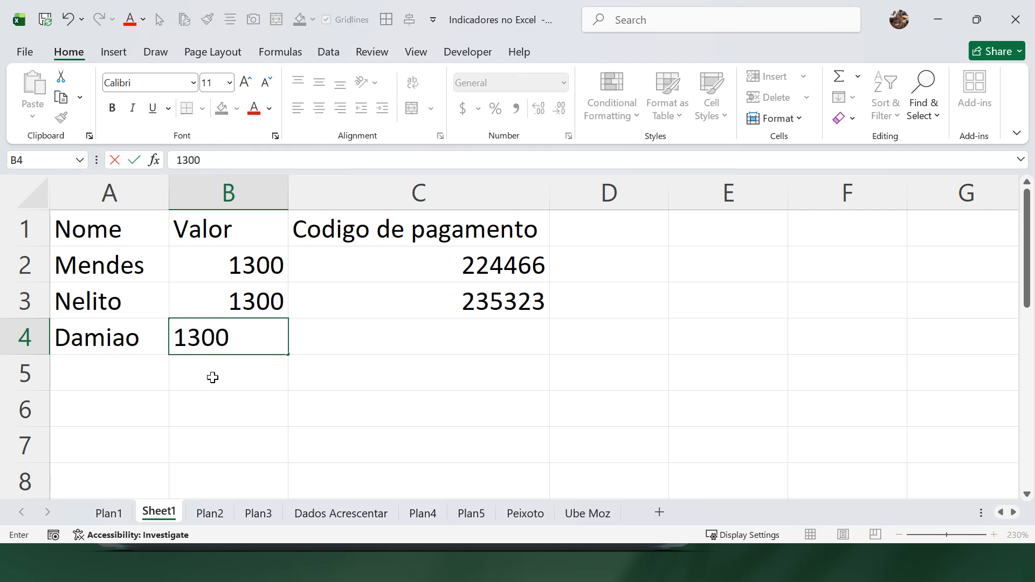
pyautogui.press('Tab')
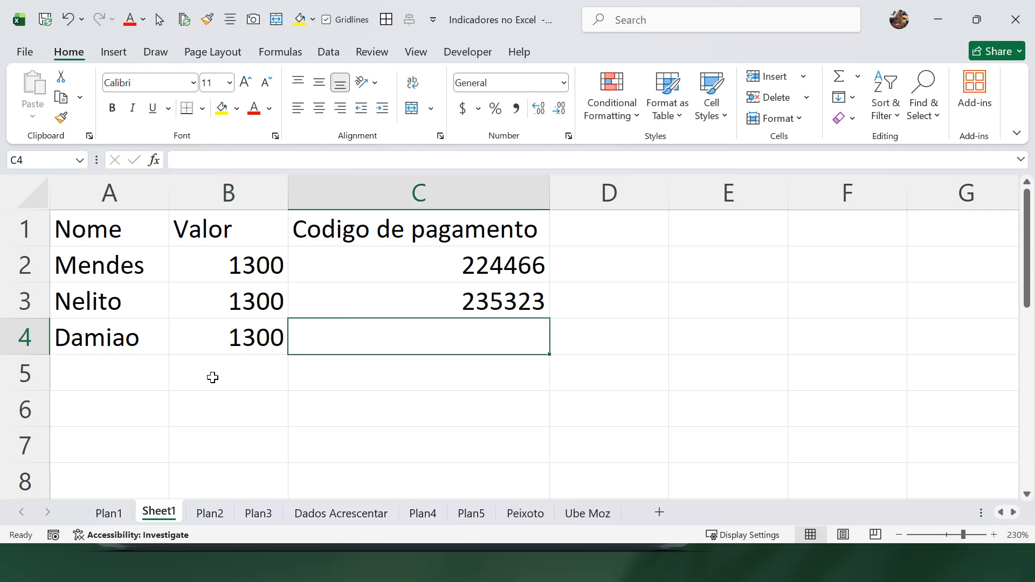
pyautogui.write('2')
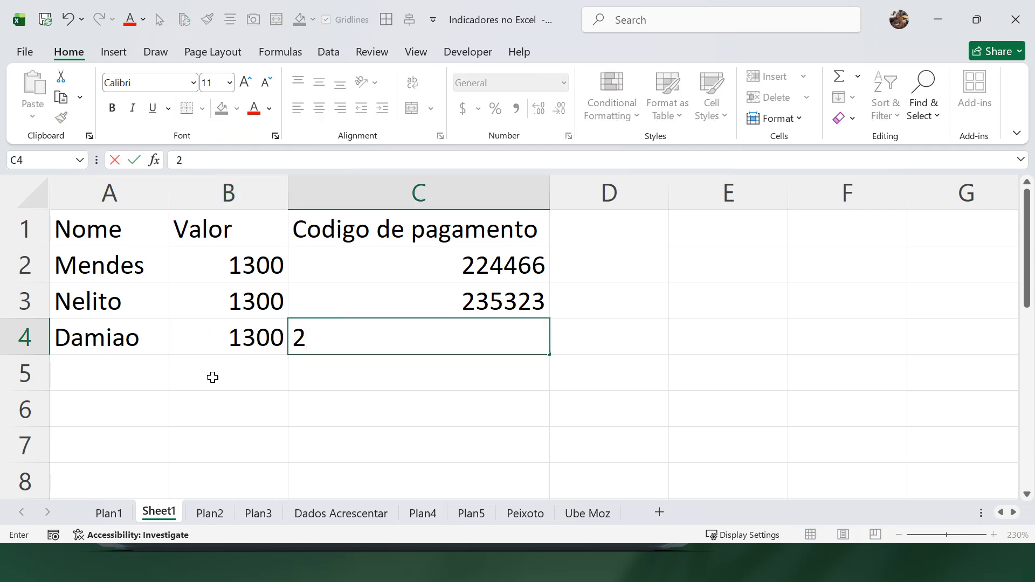
pyautogui.press('BackSpace')
pyautogui.click(212, 378)
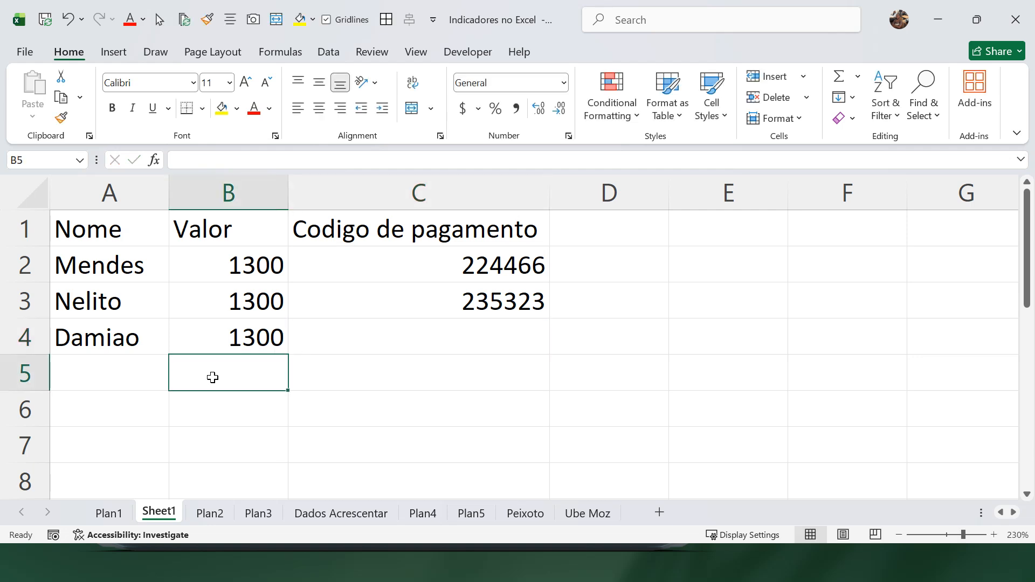
# Step: Copy the first person's payment code from C2 into C4 for the third person
pyautogui.click(129, 259)
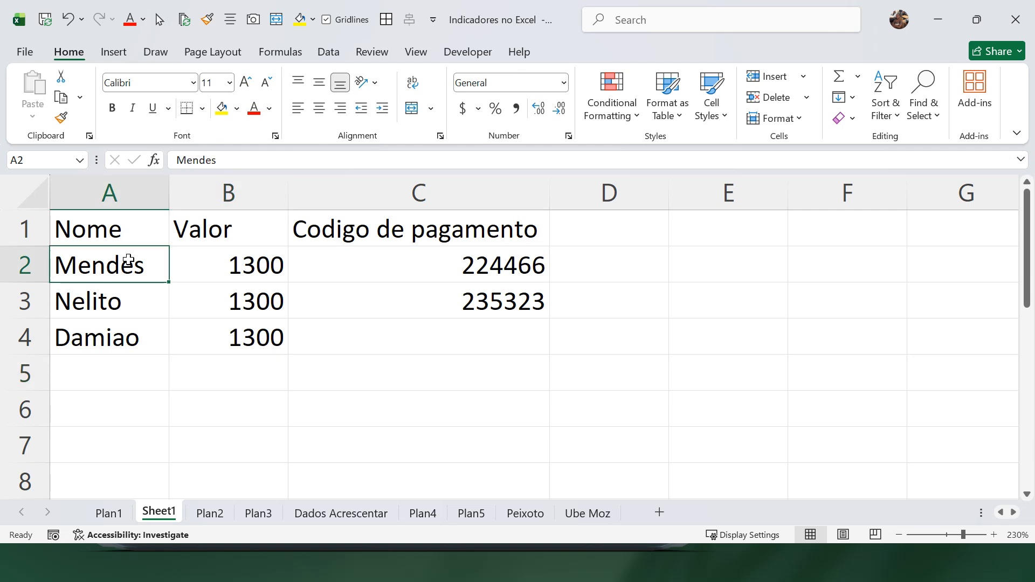
pyautogui.click(123, 340)
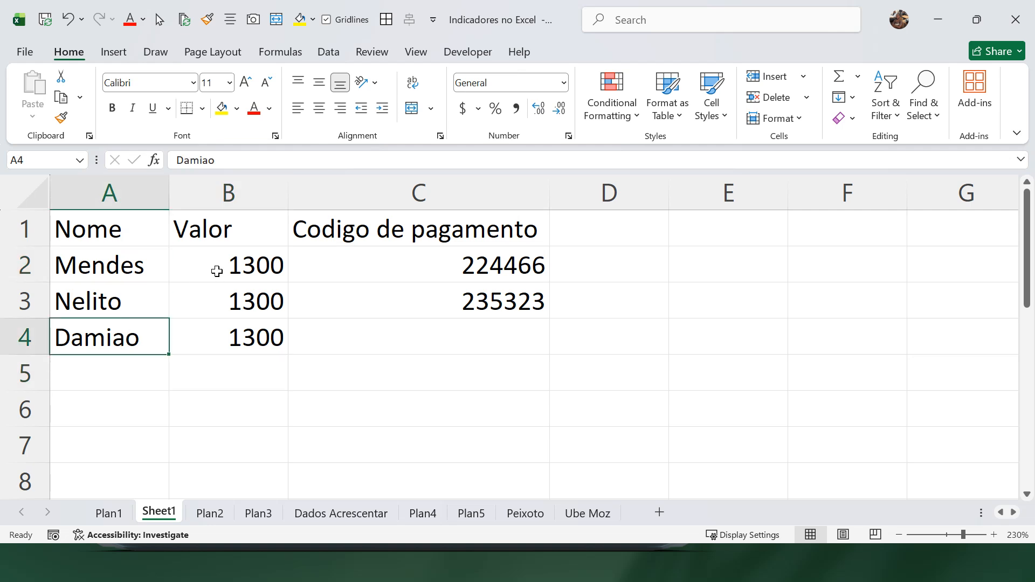
pyautogui.click(359, 263)
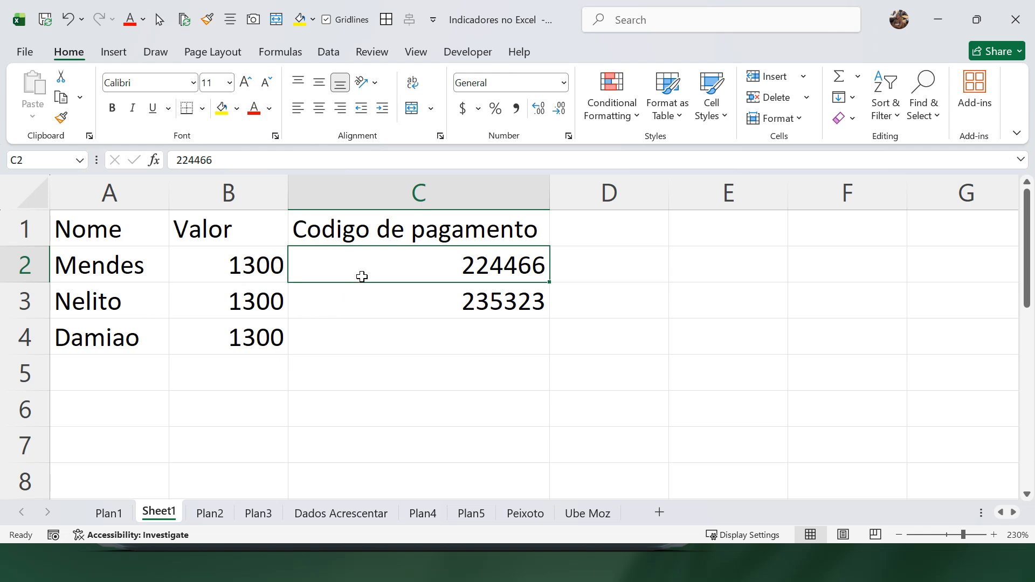
pyautogui.hotkey('ctrl', 'c')
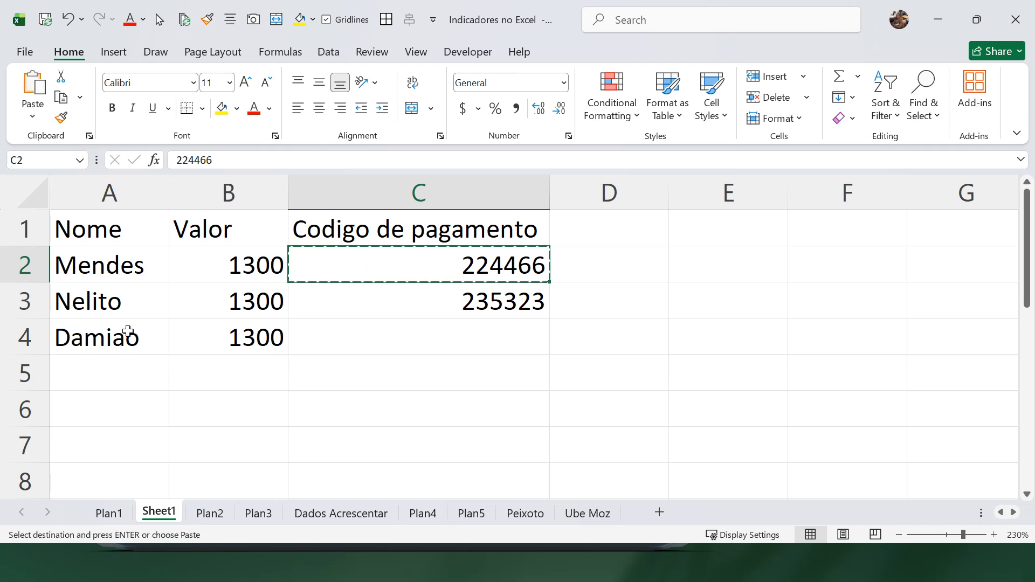
pyautogui.click(348, 338)
pyautogui.hotkey('ctrl', 'v')
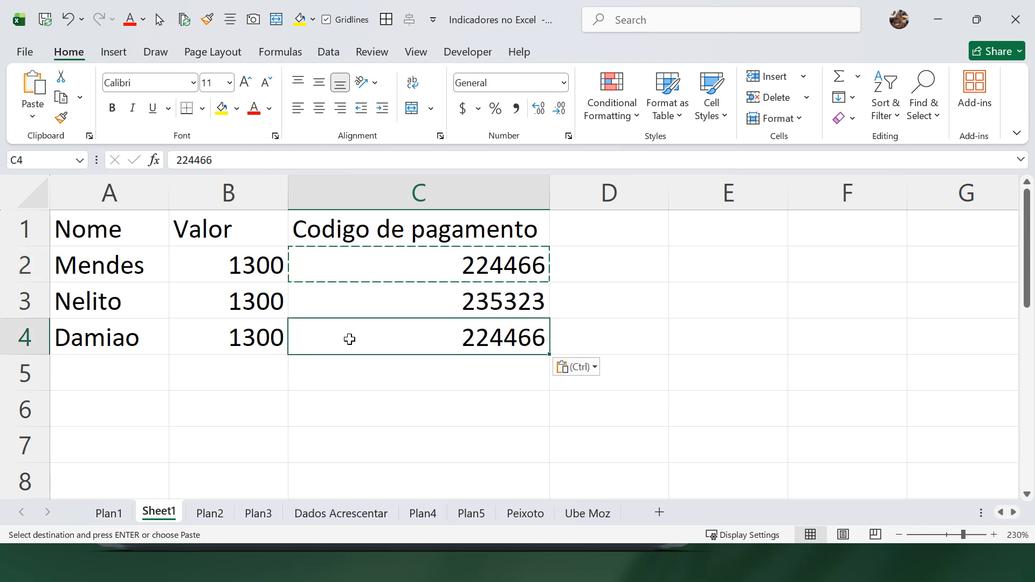
pyautogui.click(352, 384)
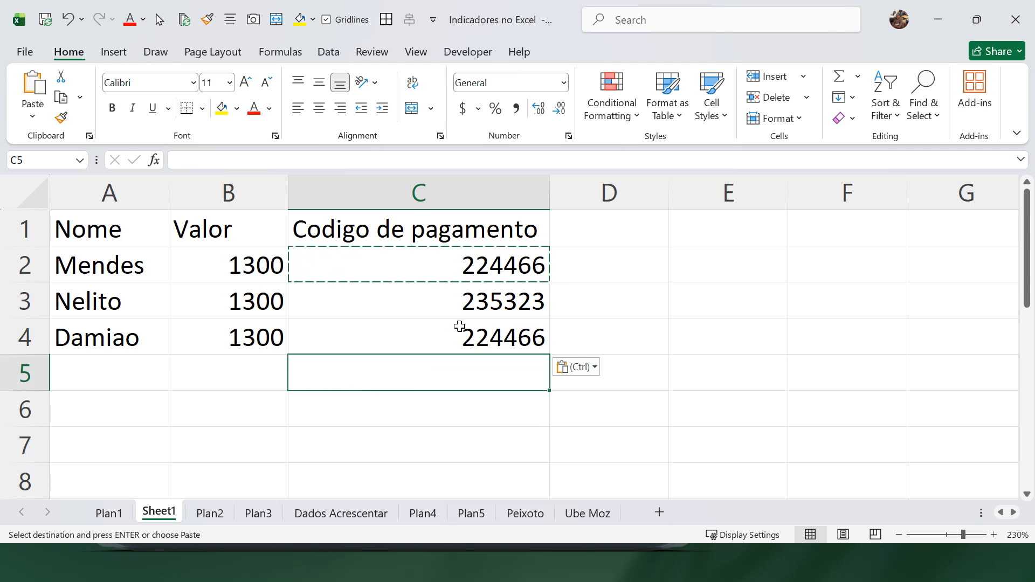
# Step: Clear the duplicated payment code from cell C4
pyautogui.click(239, 274)
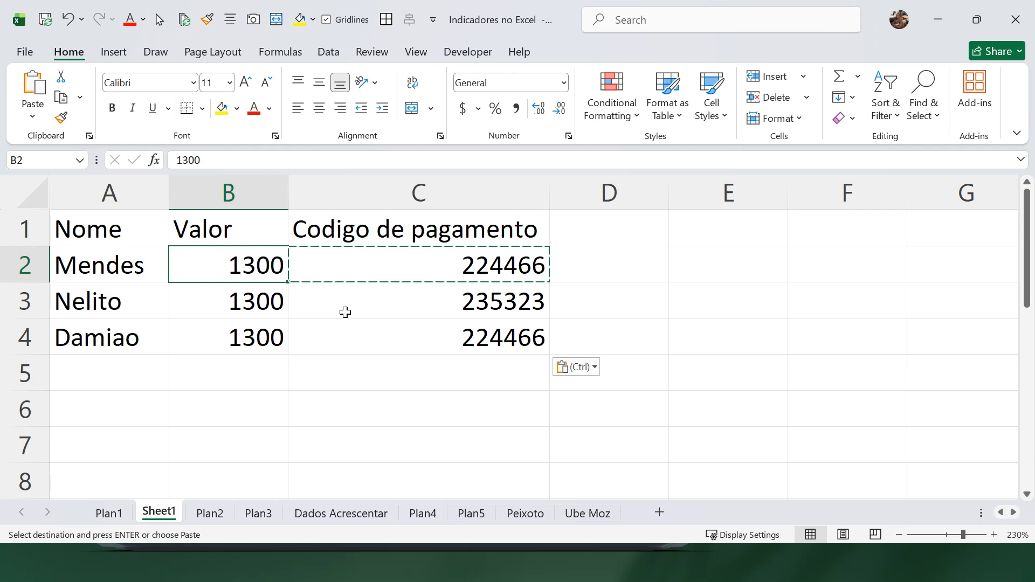
pyautogui.click(393, 337)
pyautogui.press('Delete')
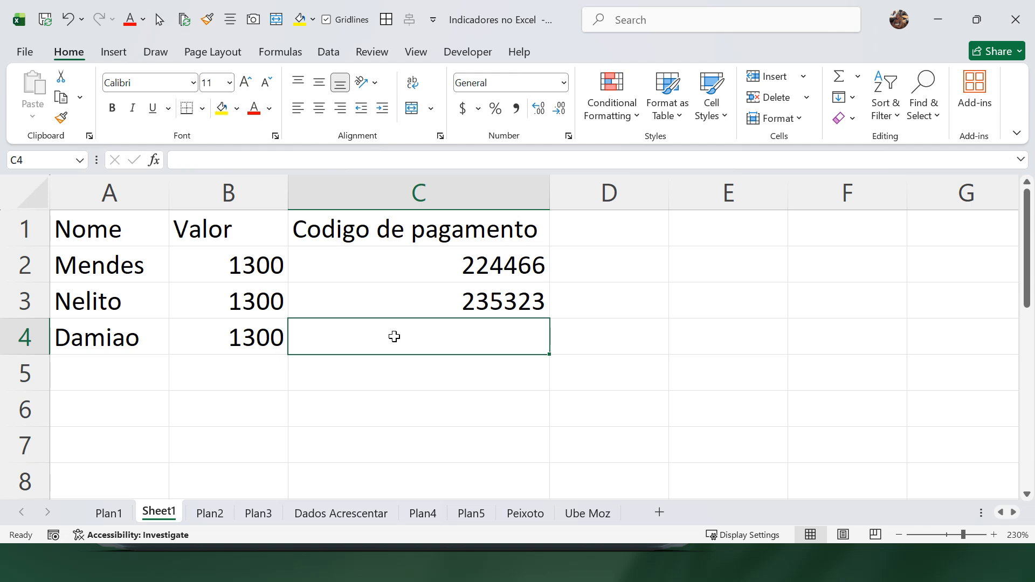
# Step: Highlight duplicate values throughout the Codigo de pagamento column with Light Red Fill with Dark Red Text
pyautogui.click(378, 251)
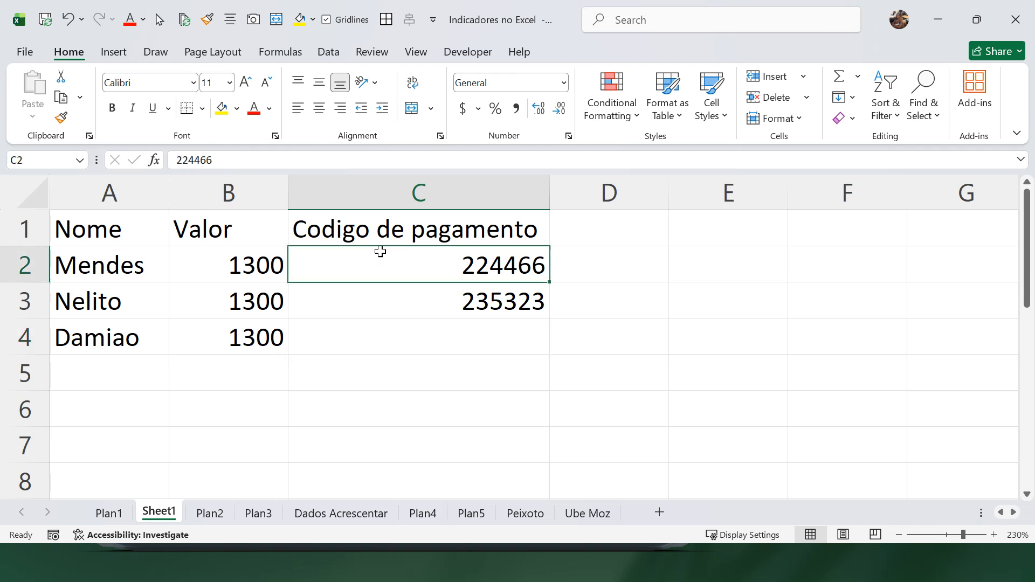
pyautogui.click(365, 298)
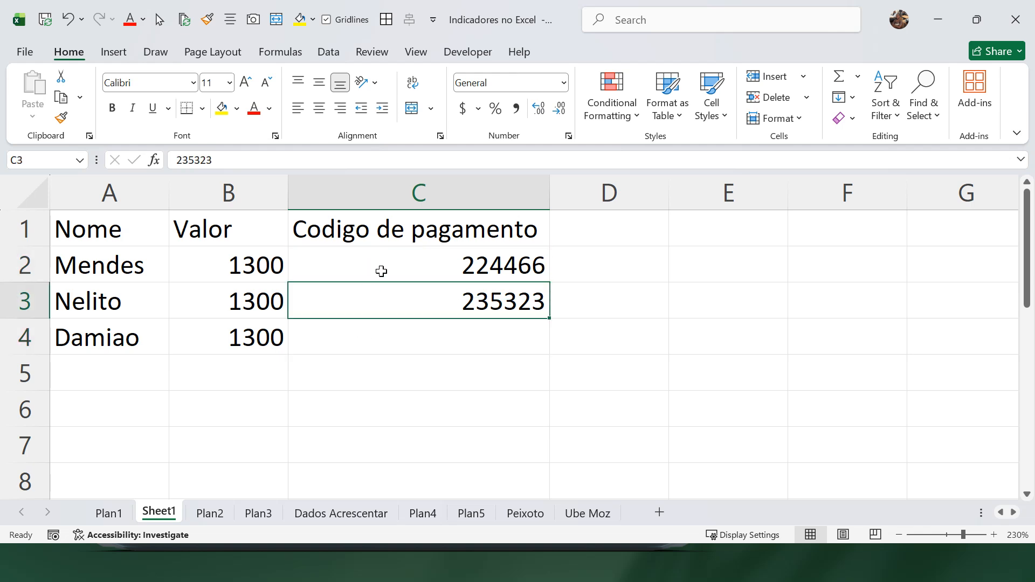
pyautogui.click(419, 202)
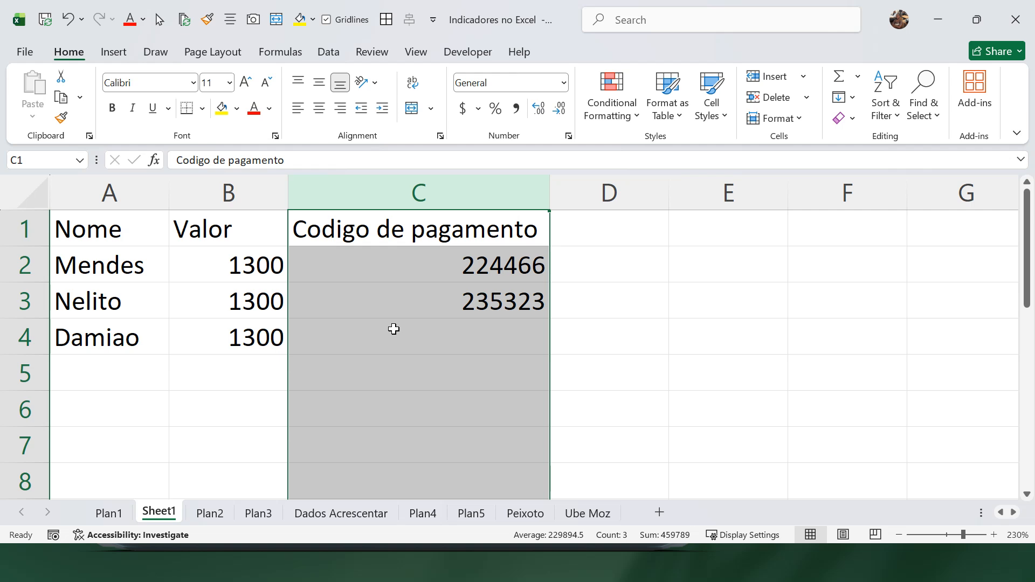
pyautogui.click(615, 108)
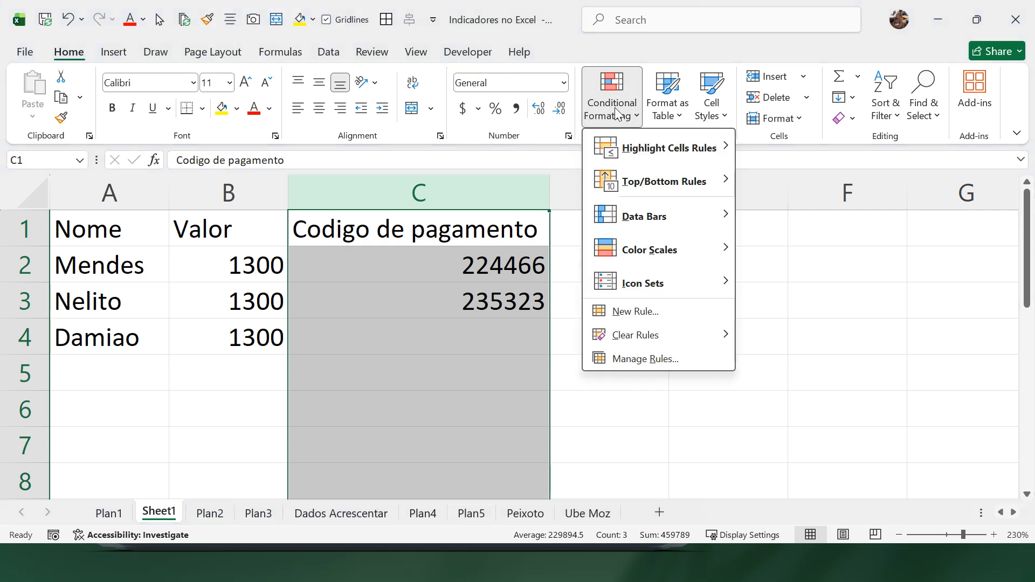
pyautogui.moveTo(655, 146)
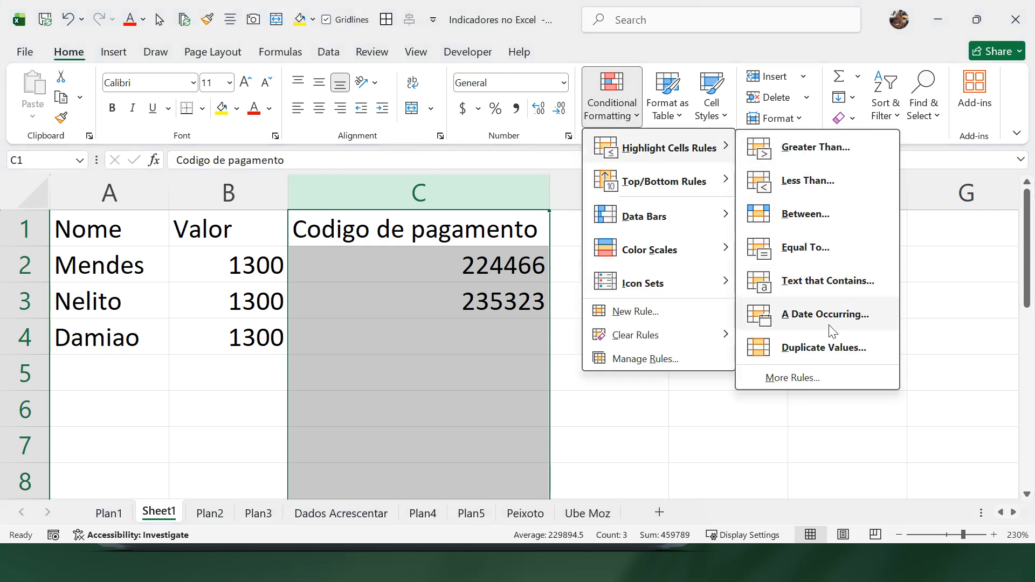
pyautogui.click(825, 348)
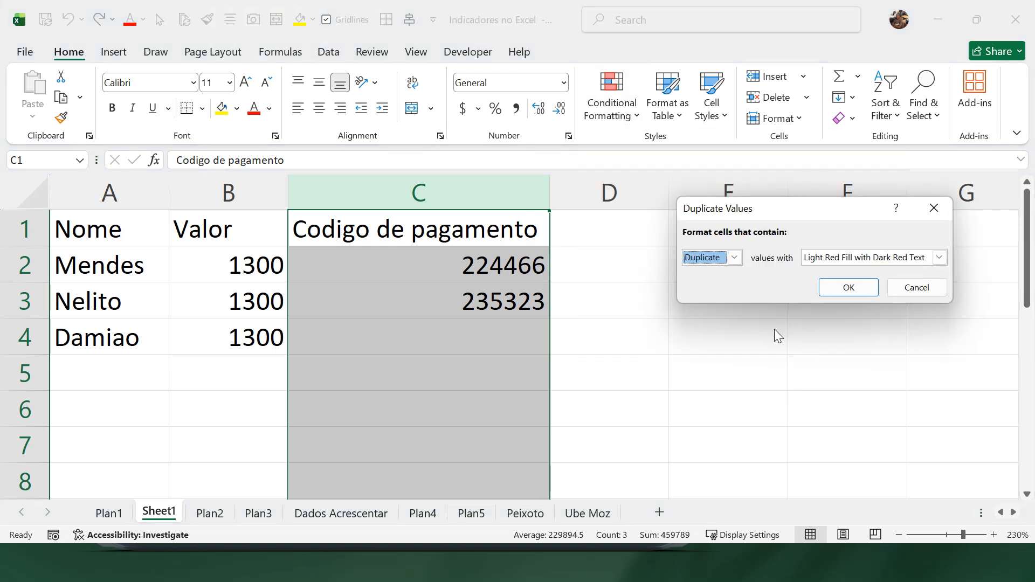
pyautogui.click(843, 286)
pyautogui.click(544, 366)
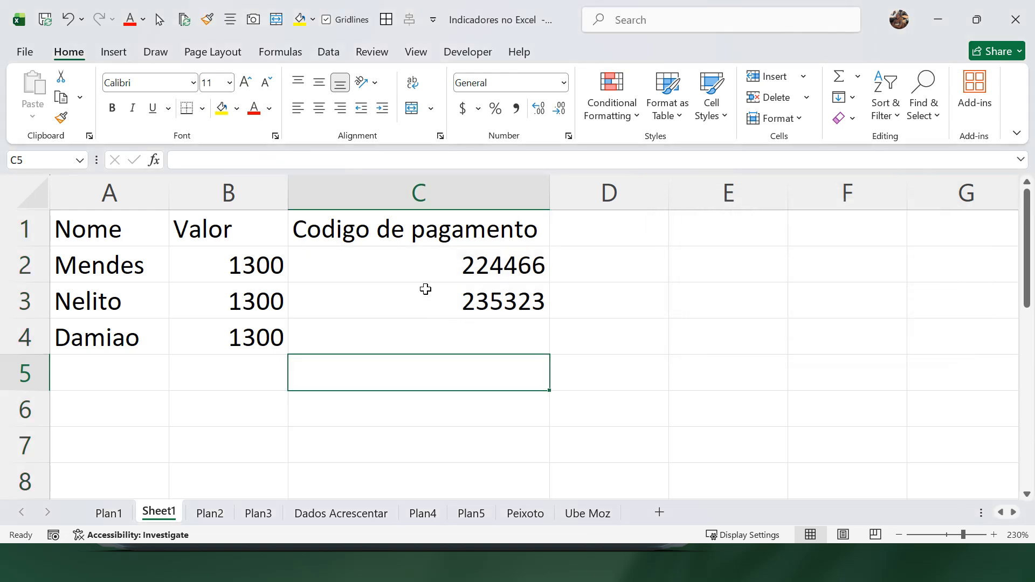
# Step: Copy the first person's payment code from C2 into C4 to test the duplicate highlighting
pyautogui.click(412, 272)
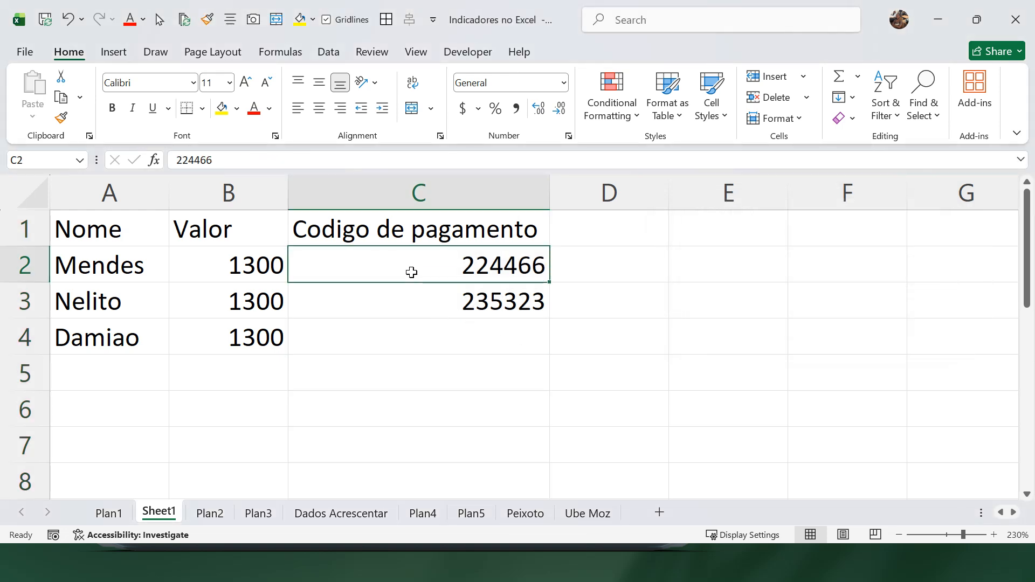
pyautogui.hotkey('ctrl', 'c')
pyautogui.hotkey('ctrl', 'v')
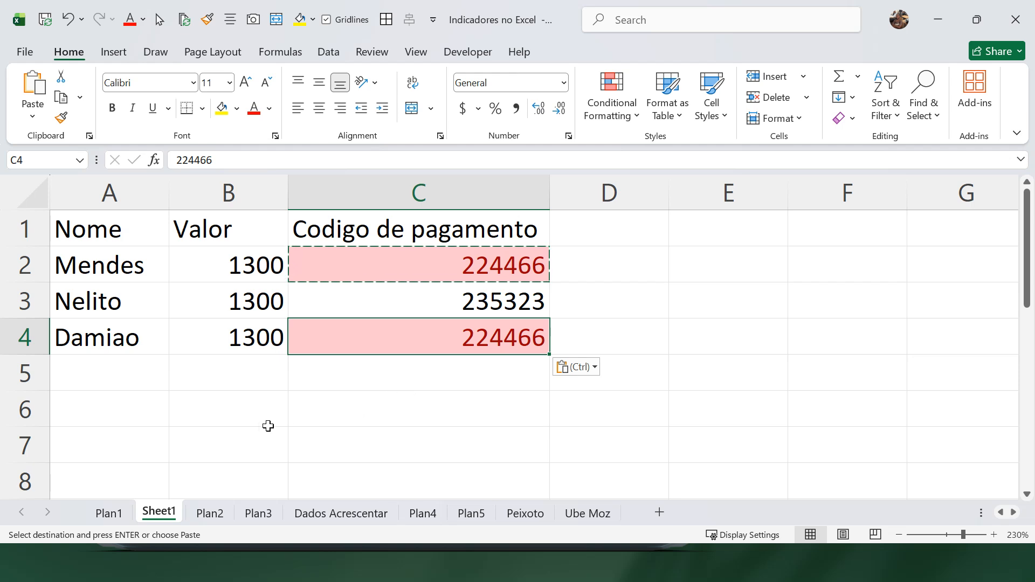
# Step: Examine the highlighted duplicate names in column B of Plan1, and return to Sheet1
pyautogui.click(115, 513)
pyautogui.click(126, 352)
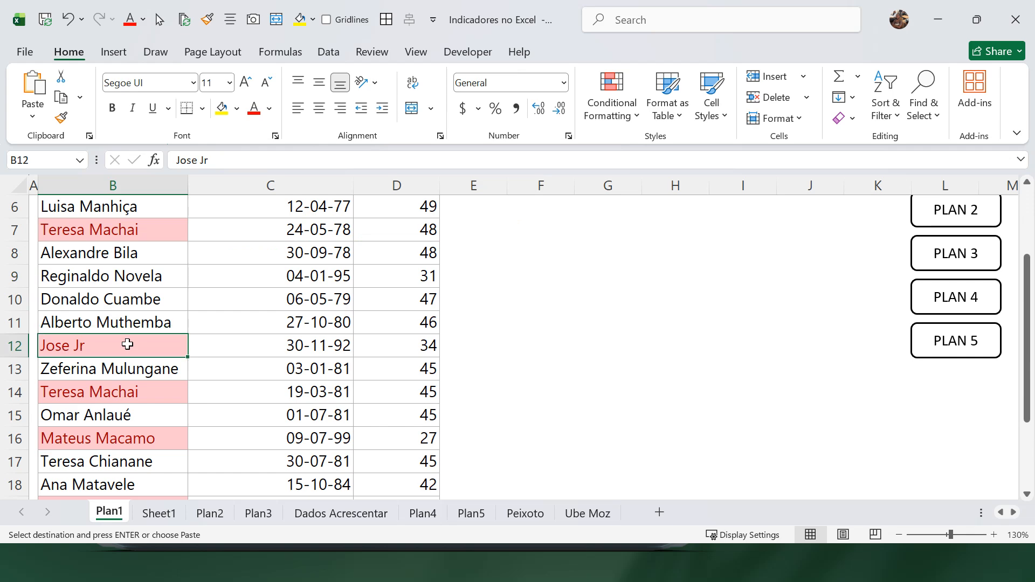
pyautogui.scroll(-3, 127, 347)
pyautogui.scroll(3, 127, 344)
pyautogui.scroll(-3, 127, 344)
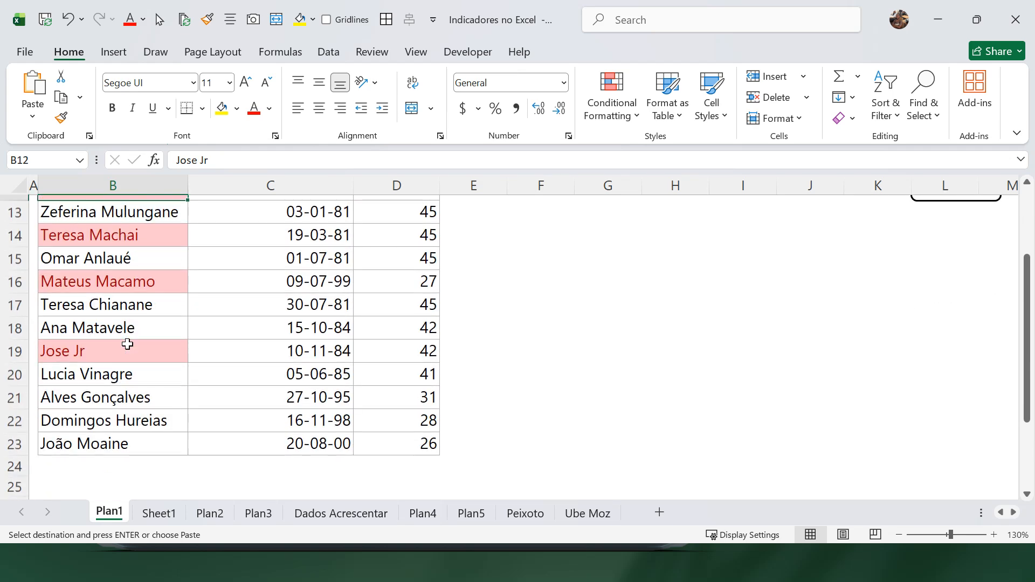
pyautogui.scroll(2, 128, 344)
pyautogui.scroll(1, 127, 344)
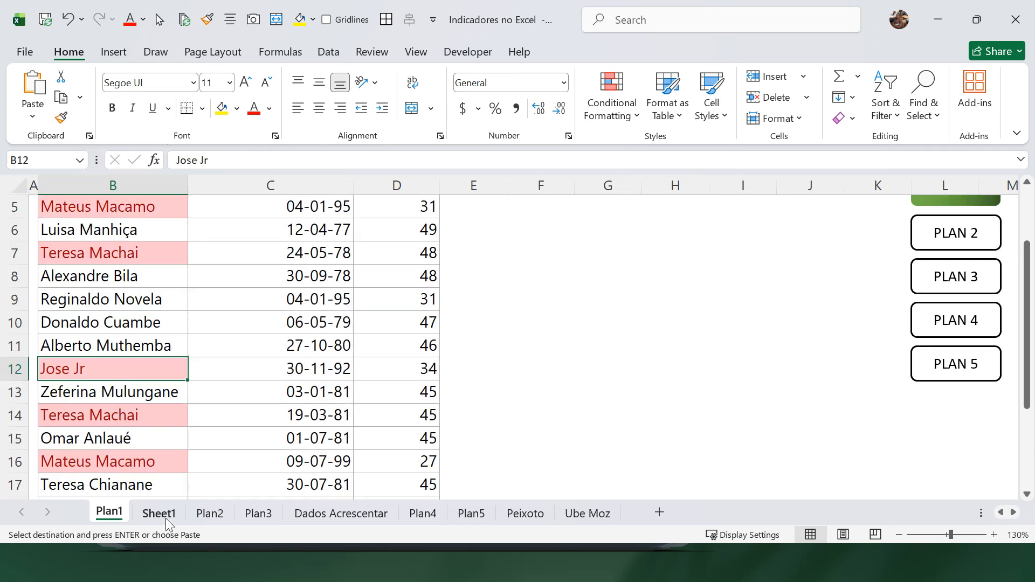
pyautogui.click(165, 517)
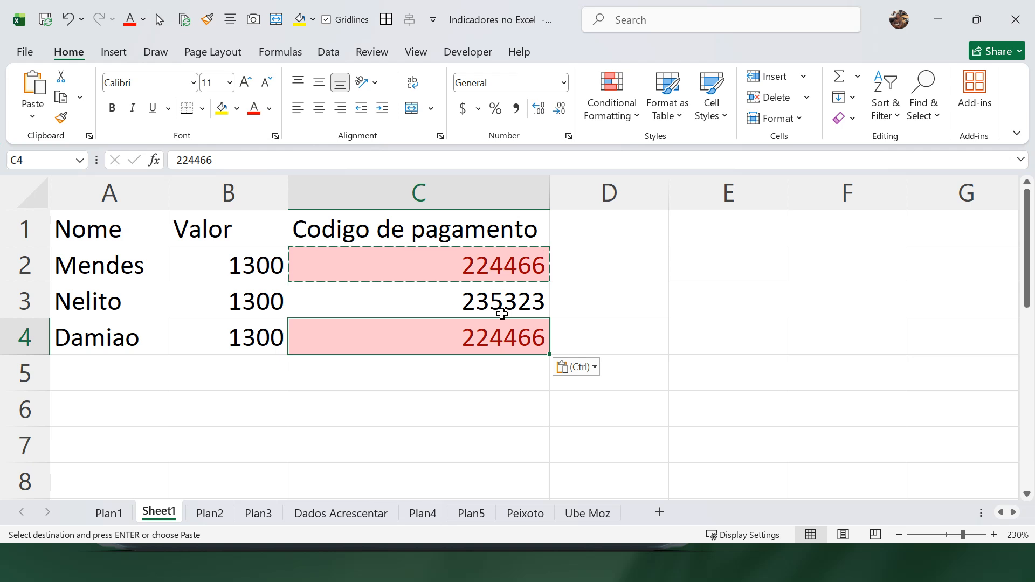
# Step: Open the Plan2 sheet with the ribbon collapsed and review its student name, Teste 1, Teste 2 and Media columns
pyautogui.click(214, 517)
pyautogui.click(286, 353)
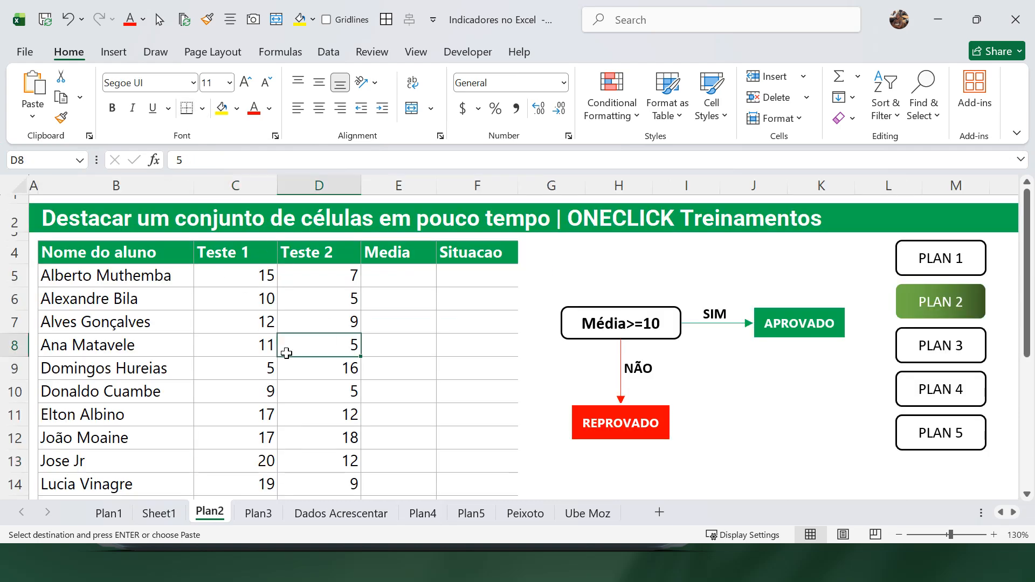
pyautogui.doubleClick(75, 53)
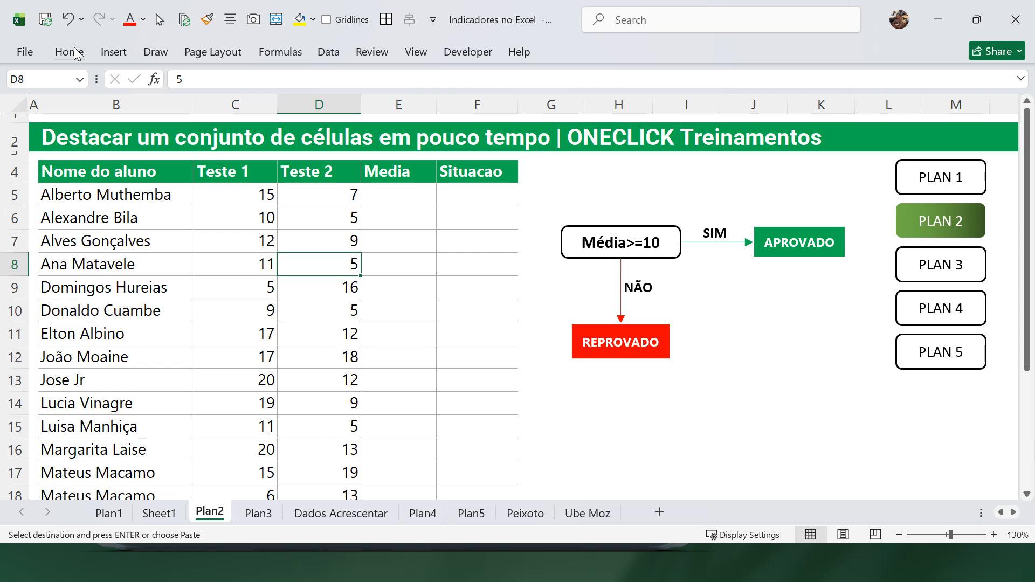
pyautogui.click(109, 100)
pyautogui.click(225, 102)
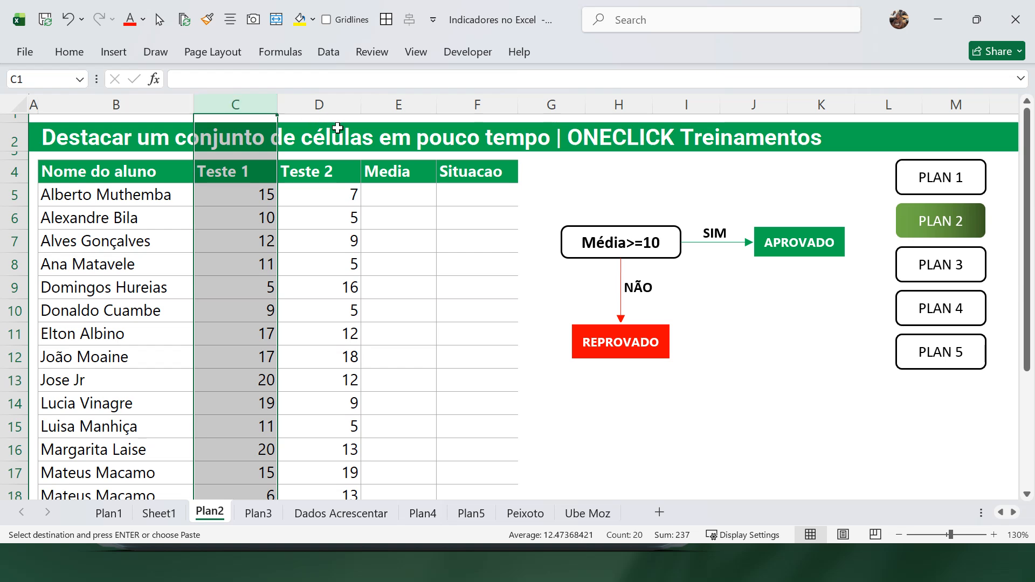
pyautogui.click(326, 104)
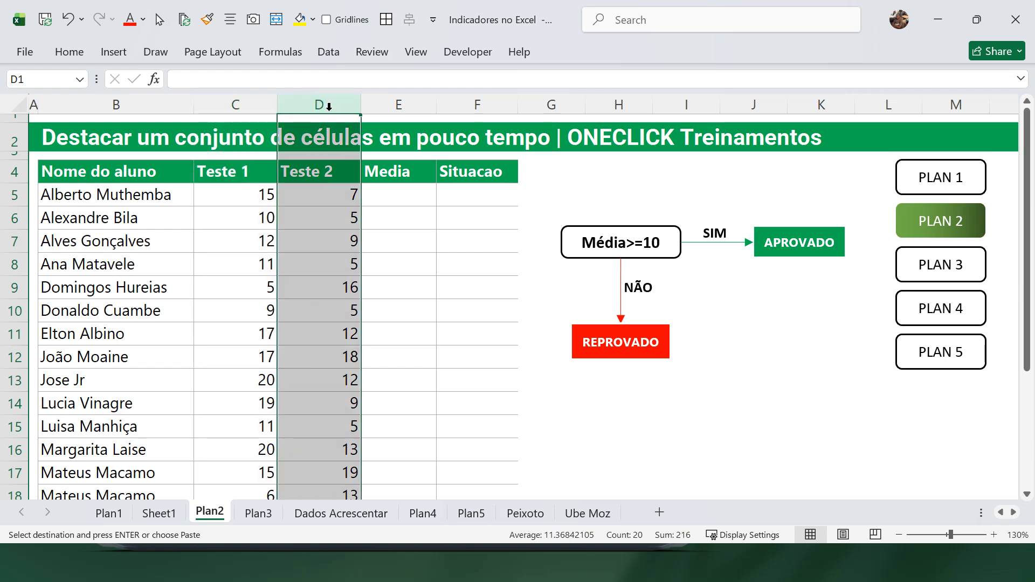
pyautogui.click(397, 189)
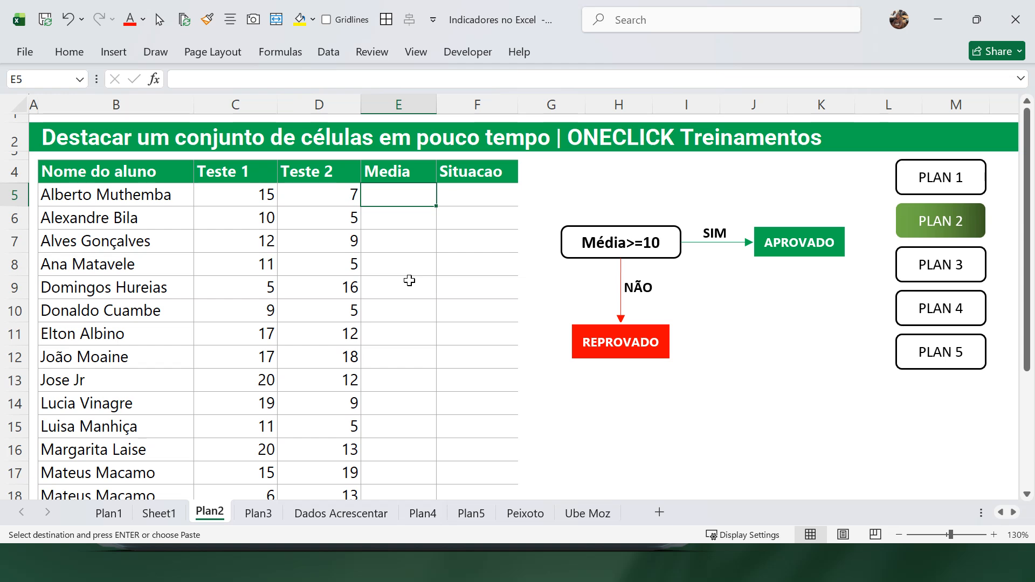
# Step: Write the function names AVERAGE in H14 and MÉDIA in H15, switching the keyboard layout for the accented word
pyautogui.click(605, 401)
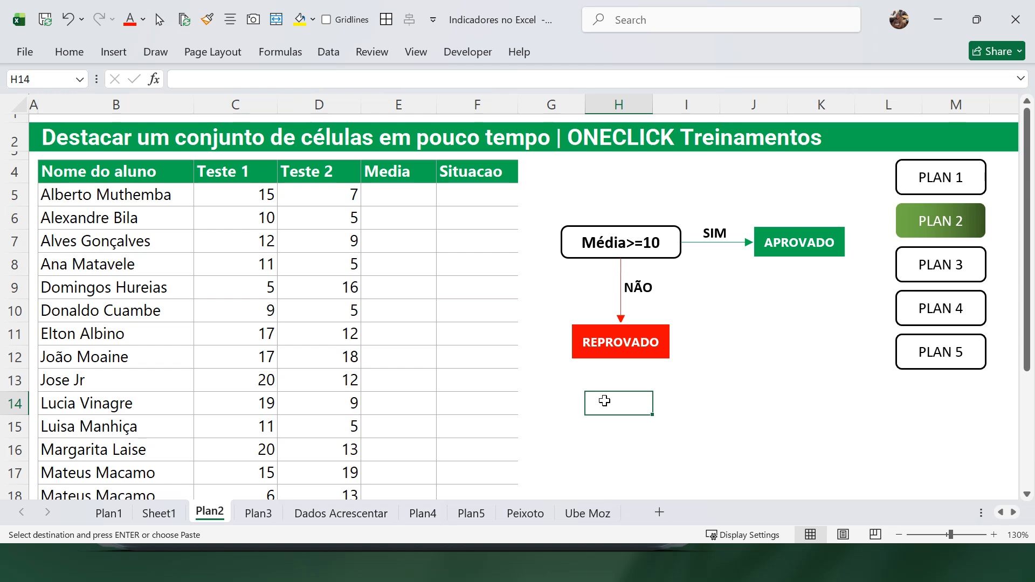
pyautogui.write('AVERAGE')
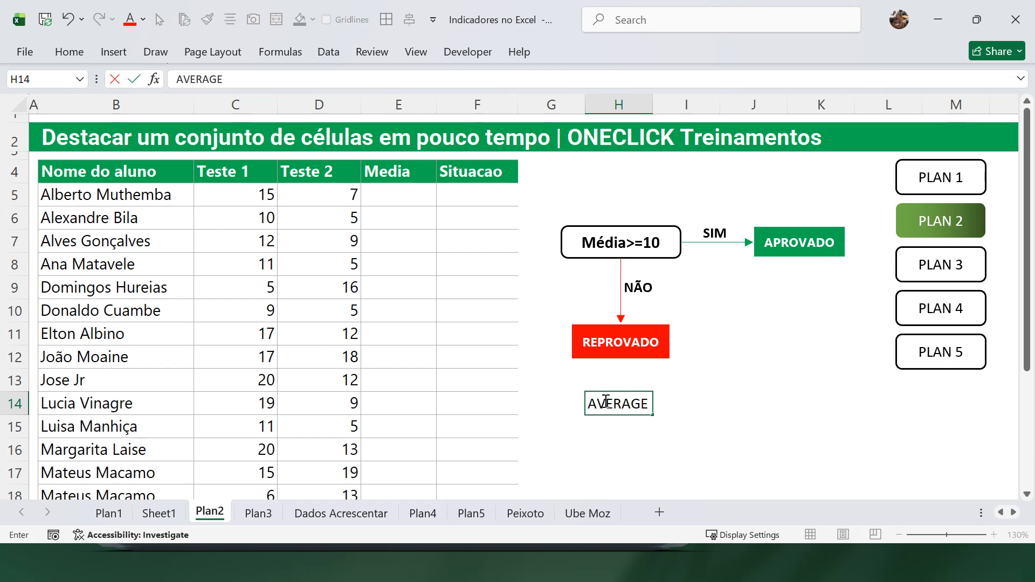
pyautogui.press('Return')
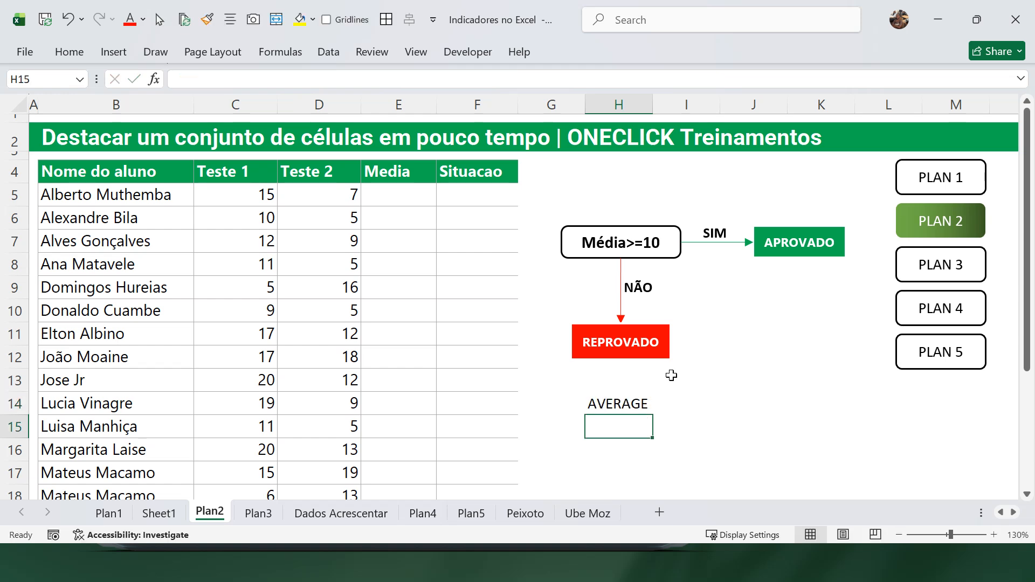
pyautogui.press('super+space')
pyautogui.press('super+space')
pyautogui.press('super+space')
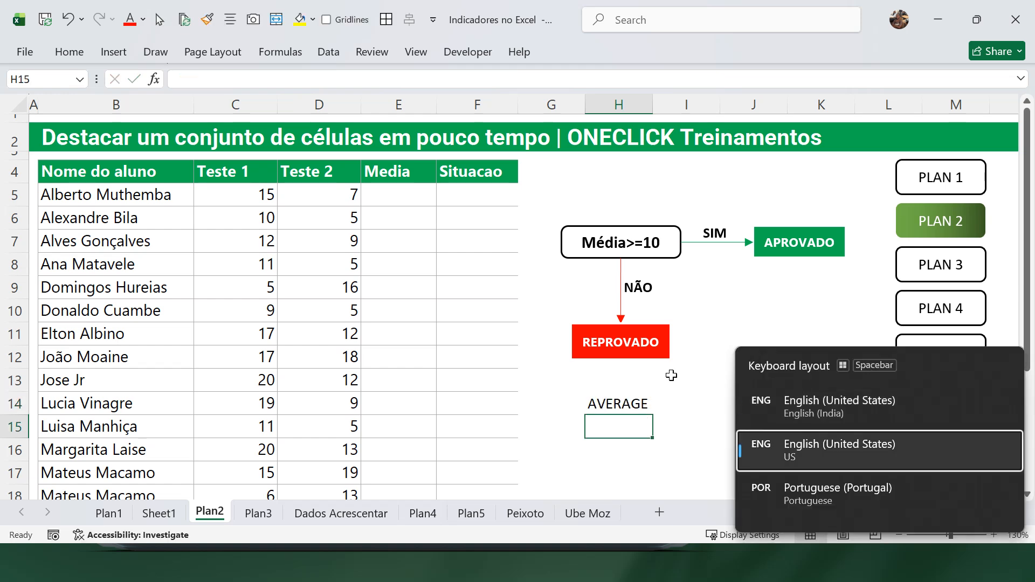
pyautogui.write('MÉDIA')
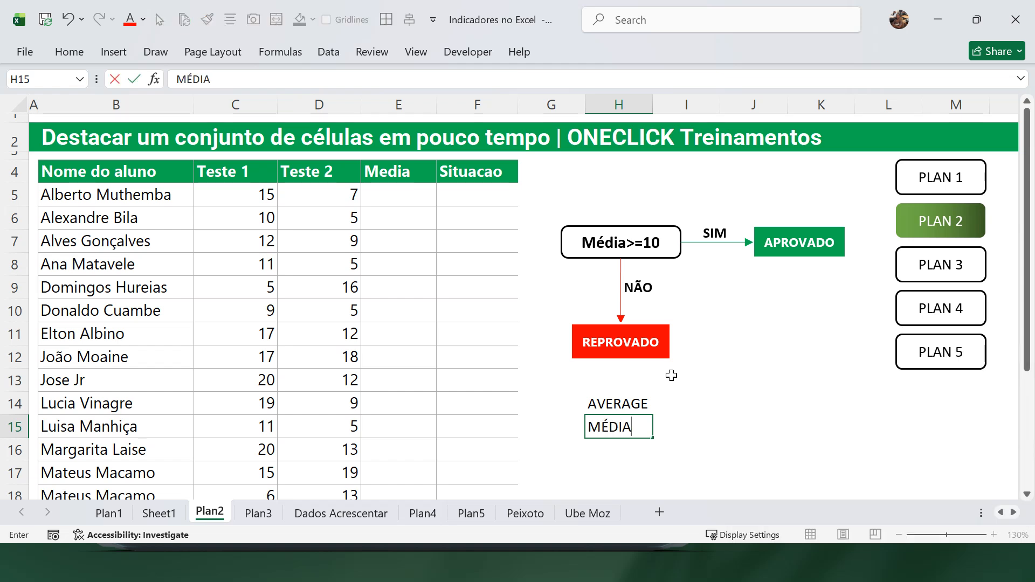
pyautogui.press('Return')
pyautogui.press('super+space')
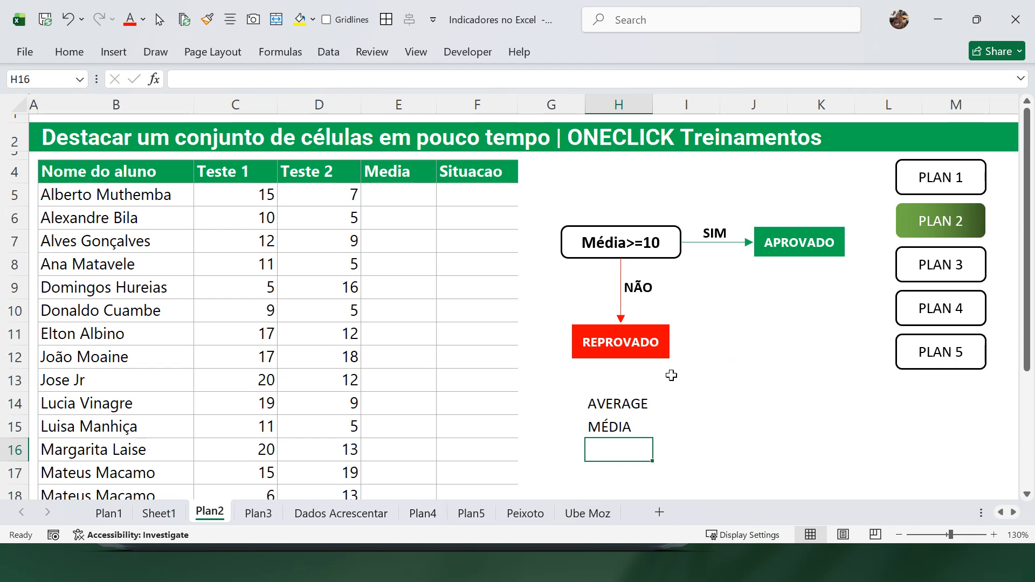
# Step: Calculate the first student's average in E5 from both test scores with the formula =AVERAGE(C5:D5)
pyautogui.click(405, 193)
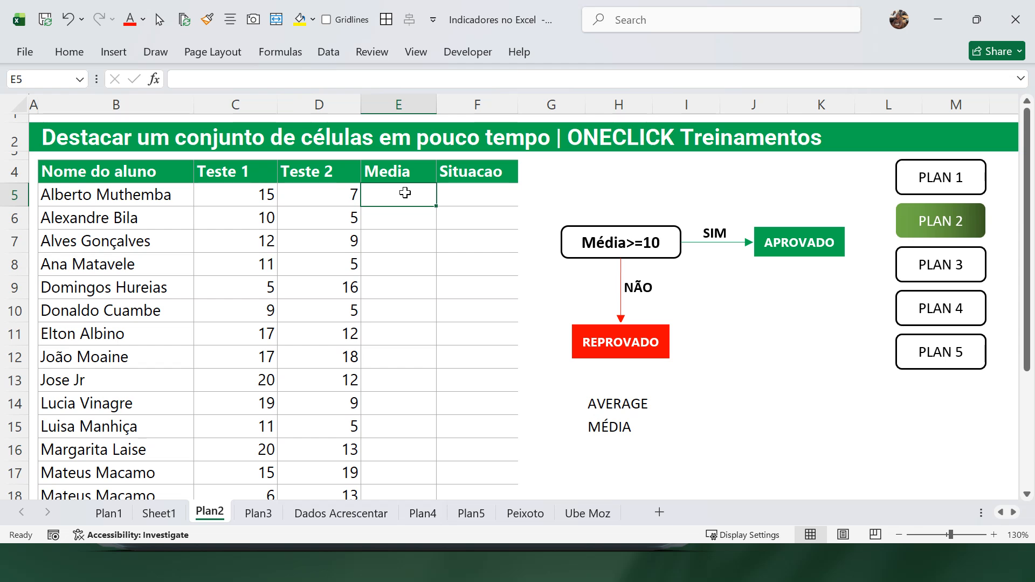
pyautogui.click(256, 197)
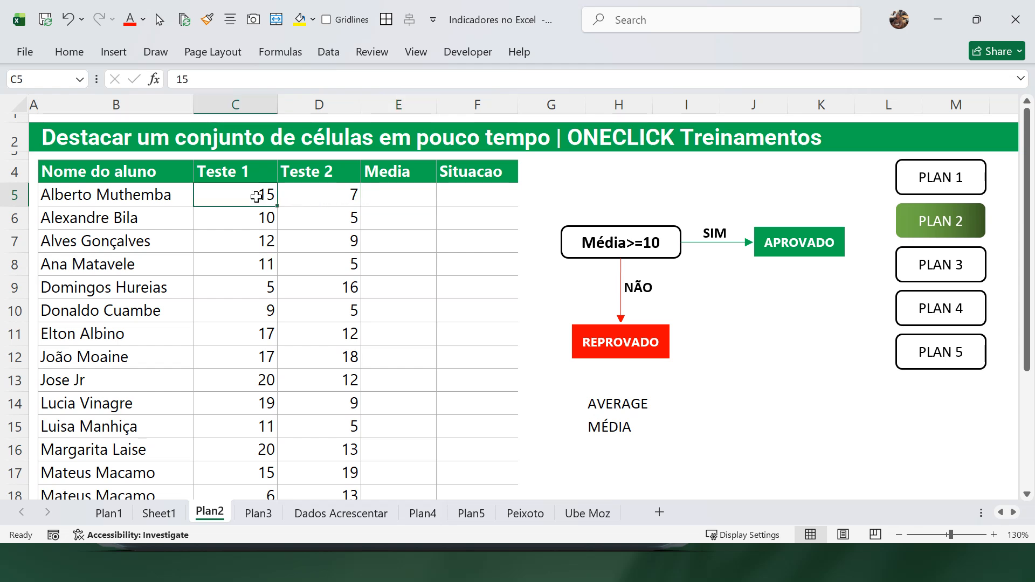
pyautogui.click(307, 199)
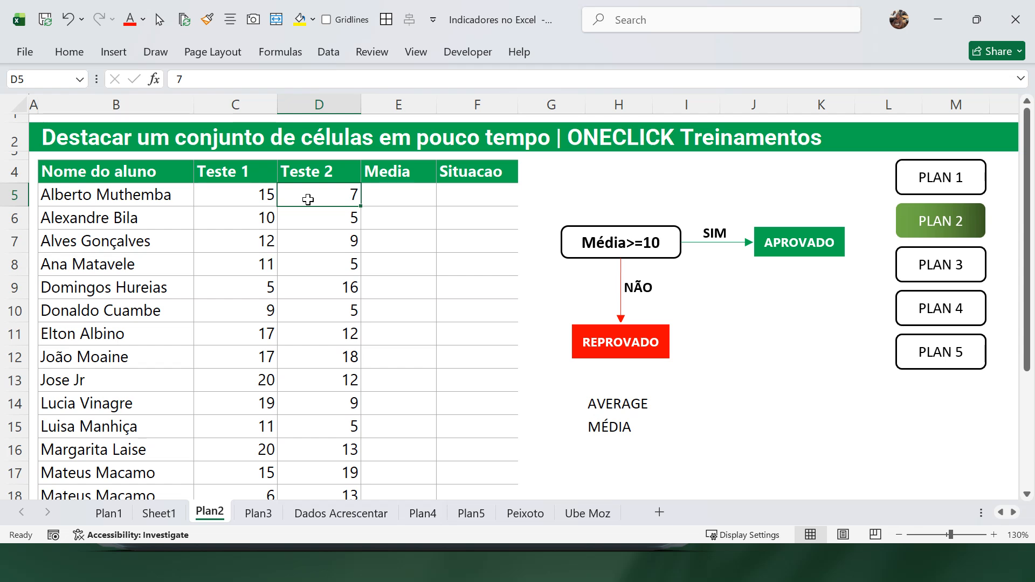
pyautogui.click(387, 192)
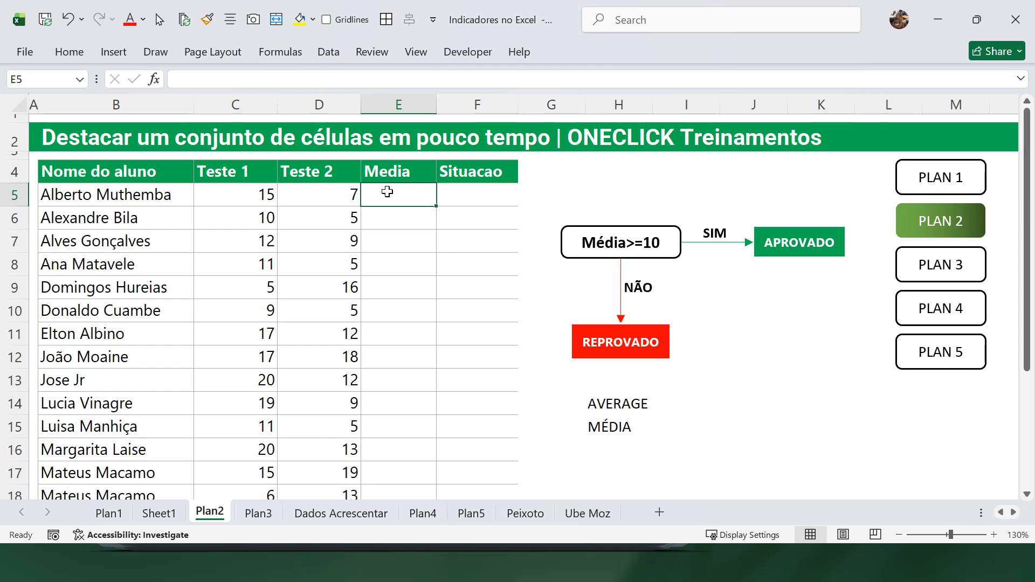
pyautogui.write('=AV')
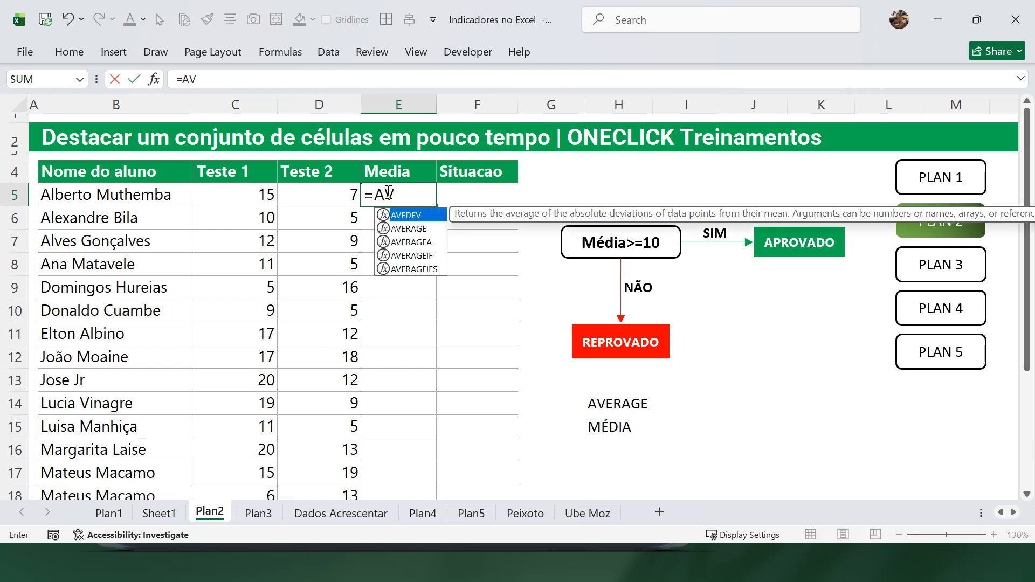
pyautogui.click(420, 229)
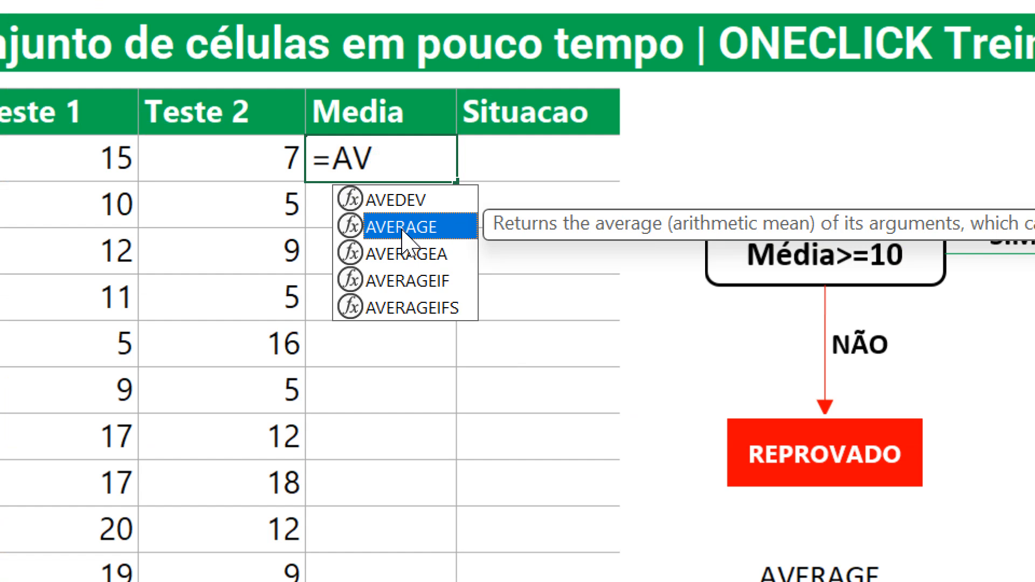
pyautogui.doubleClick(402, 229)
pyautogui.moveTo(81, 158); pyautogui.dragTo(195, 170)
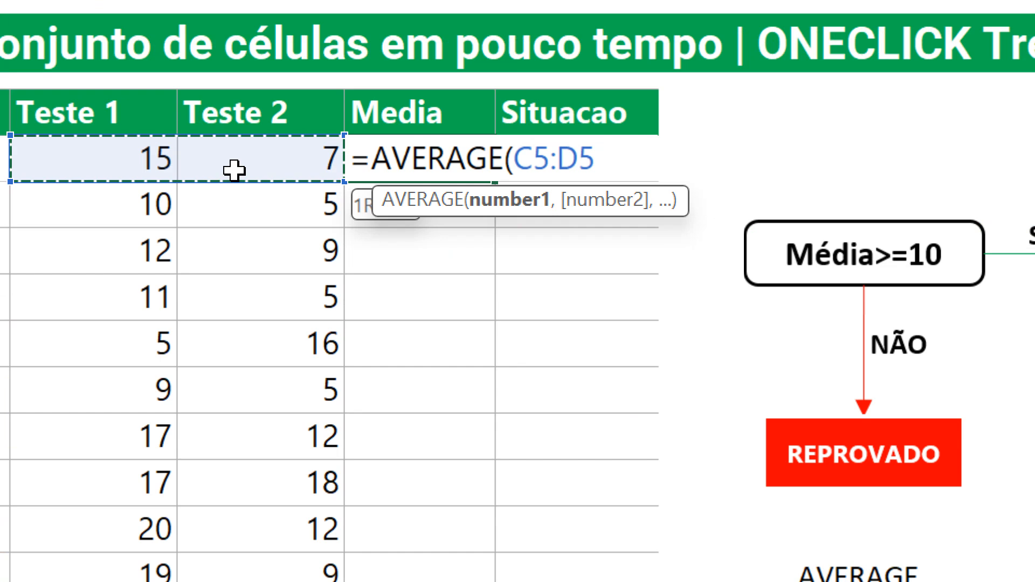
pyautogui.press('Return')
# Step: Fill the average formula from E5 down the Media column for all remaining students
pyautogui.click(155, 153)
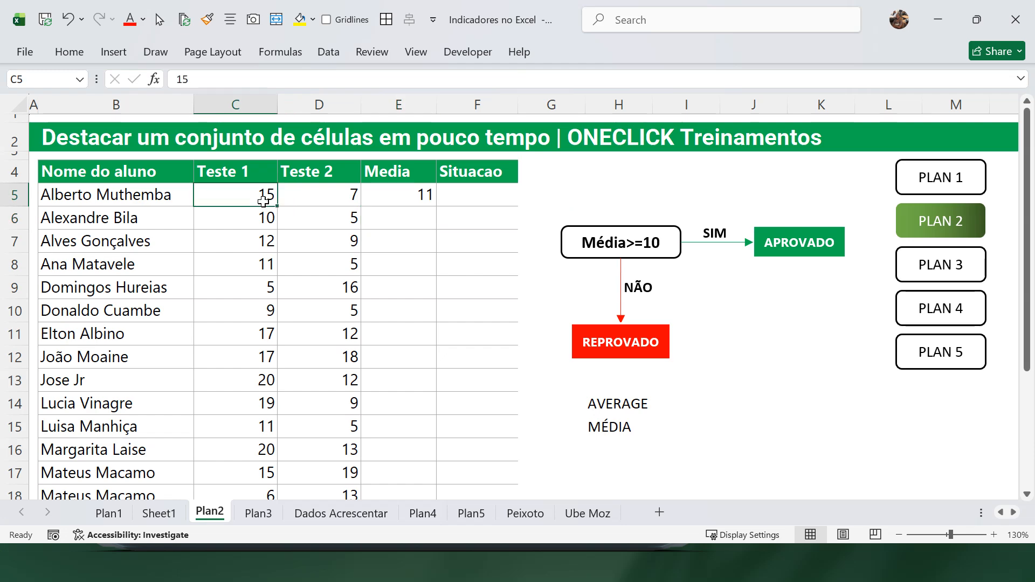
pyautogui.click(254, 164)
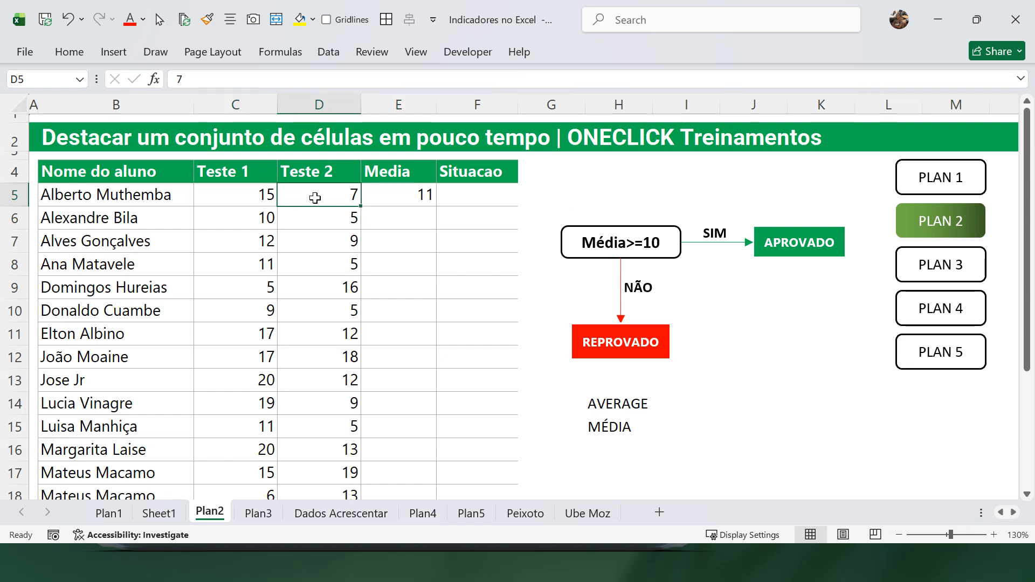
pyautogui.click(410, 196)
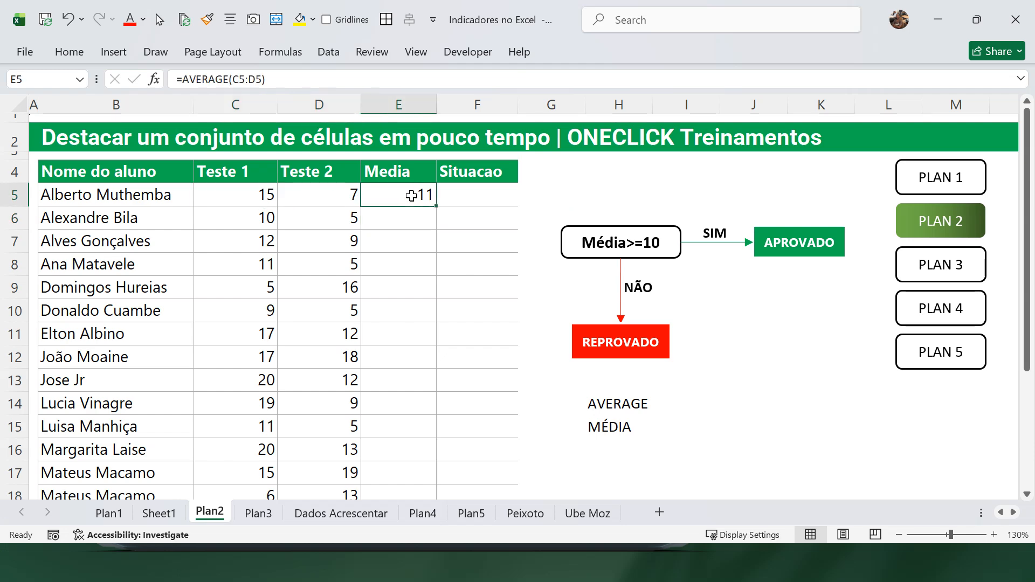
pyautogui.doubleClick(435, 206)
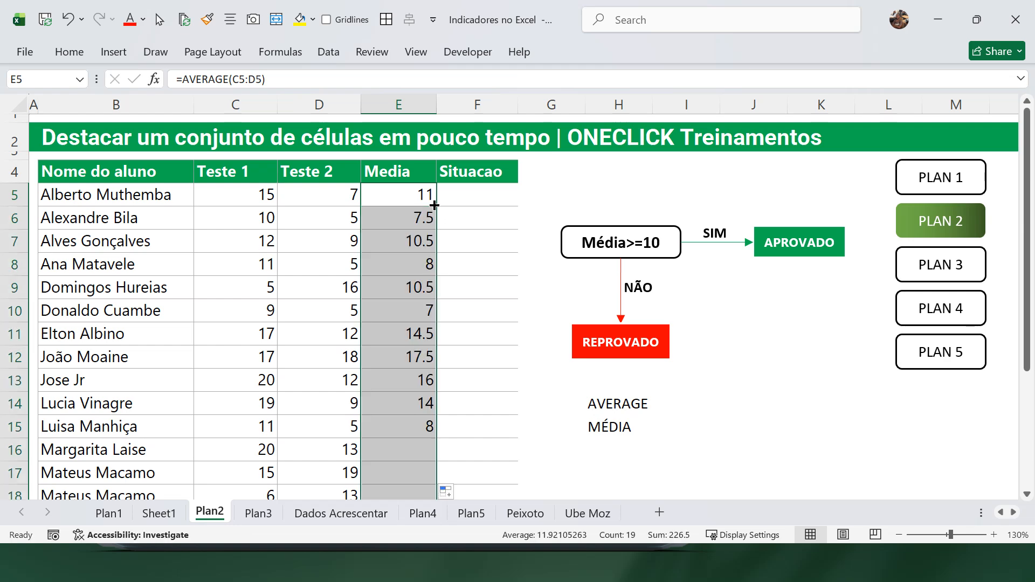
pyautogui.scroll(-3, 412, 332)
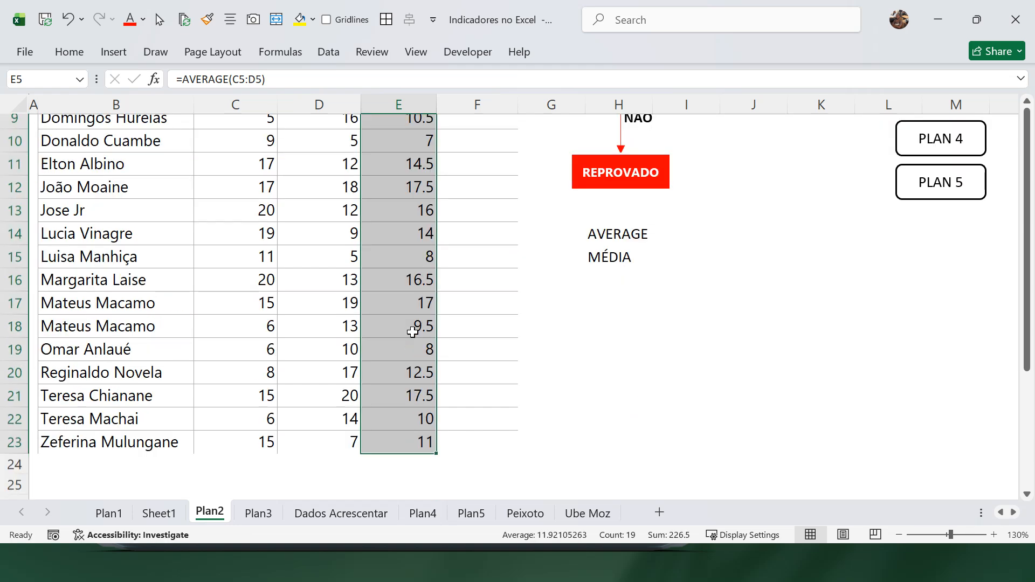
pyautogui.scroll(3, 413, 333)
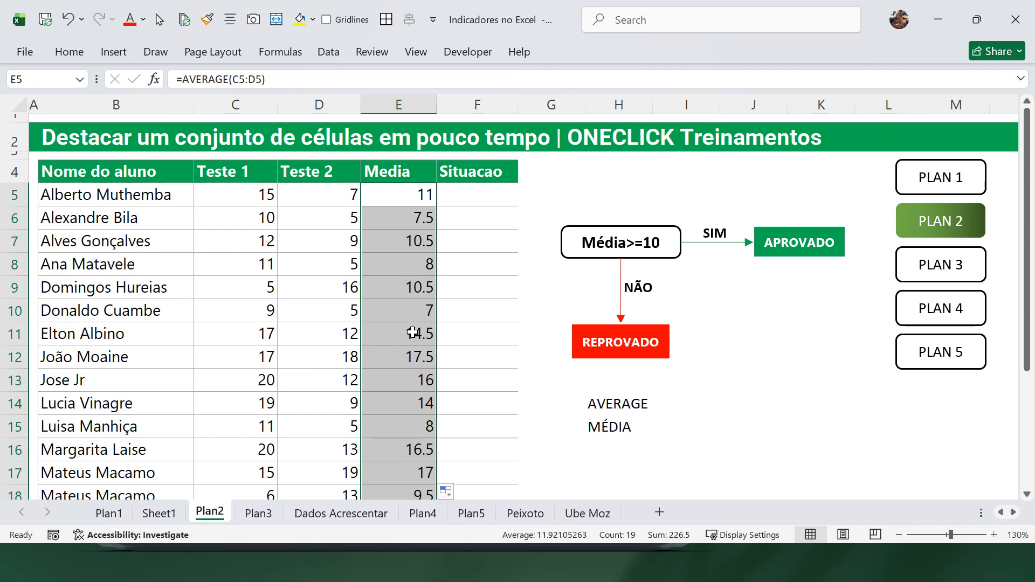
pyautogui.click(421, 189)
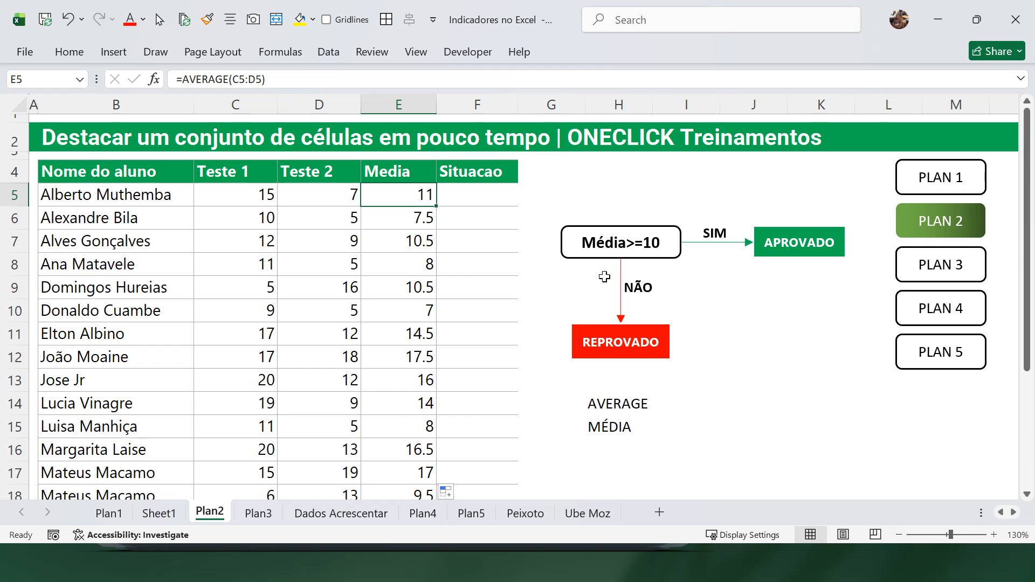
# Step: Enter the first four statuses by hand in the Situacao column: Aprovado in F5 and F7, Reprovado in F6 and F8
pyautogui.click(481, 197)
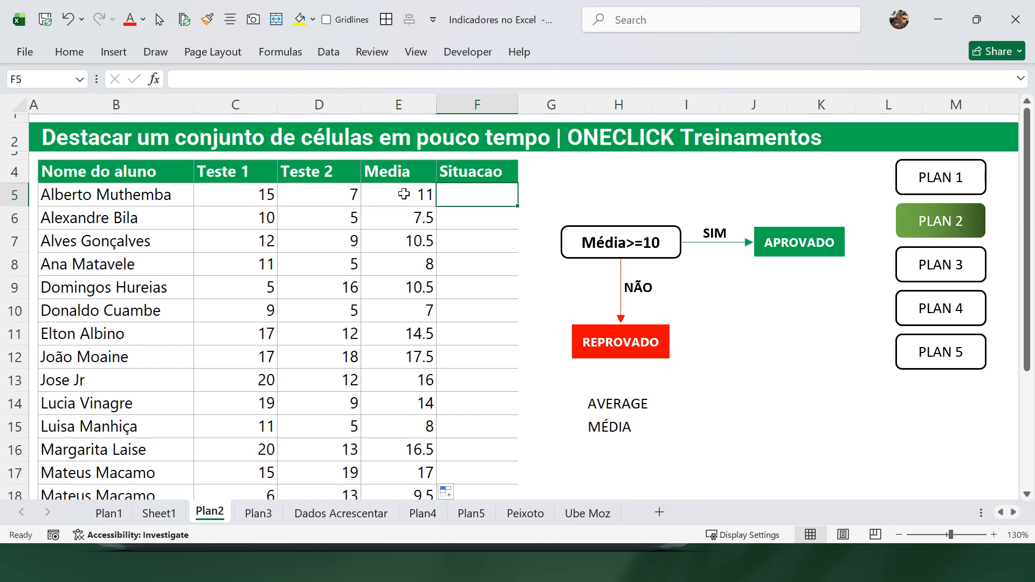
pyautogui.write('aPR')
pyautogui.press('BackSpace')
pyautogui.press('BackSpace')
pyautogui.press('BackSpace')
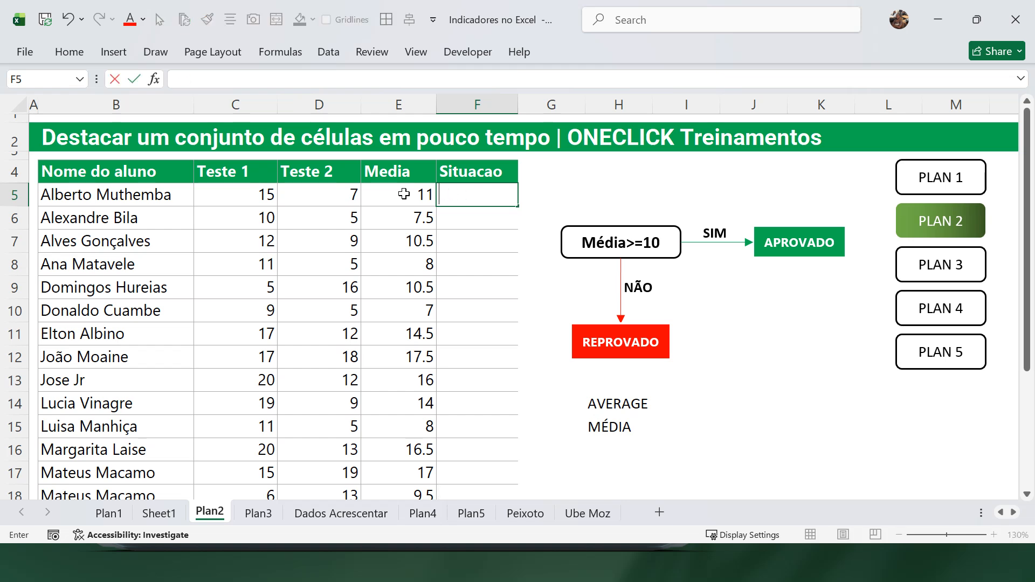
pyautogui.write('Aprovado')
pyautogui.press('Return')
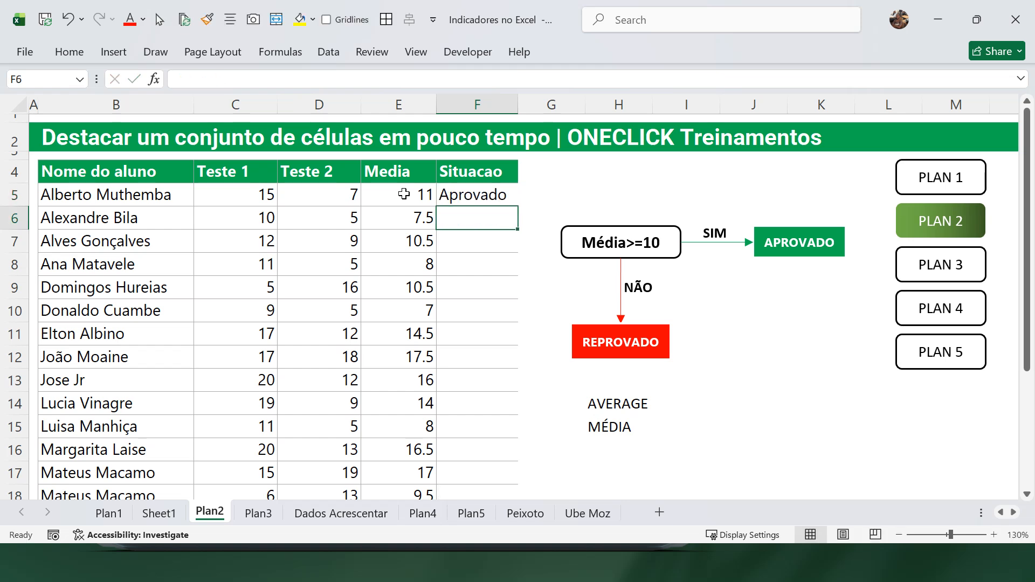
pyautogui.write('Reprovado')
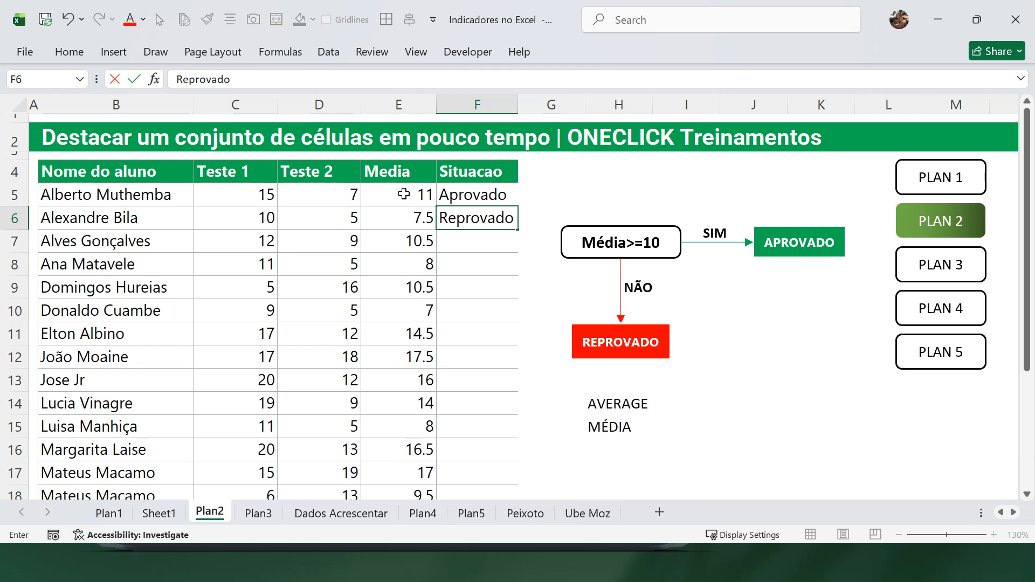
pyautogui.press('Return')
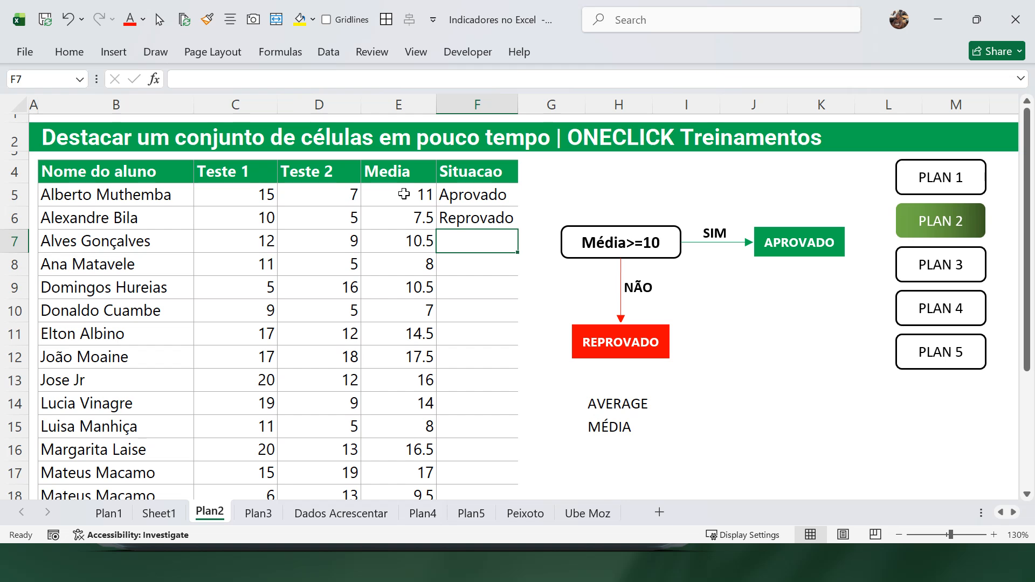
pyautogui.write('Aprovado')
pyautogui.press('Return')
pyautogui.write('Reprovado')
pyautogui.press('Return')
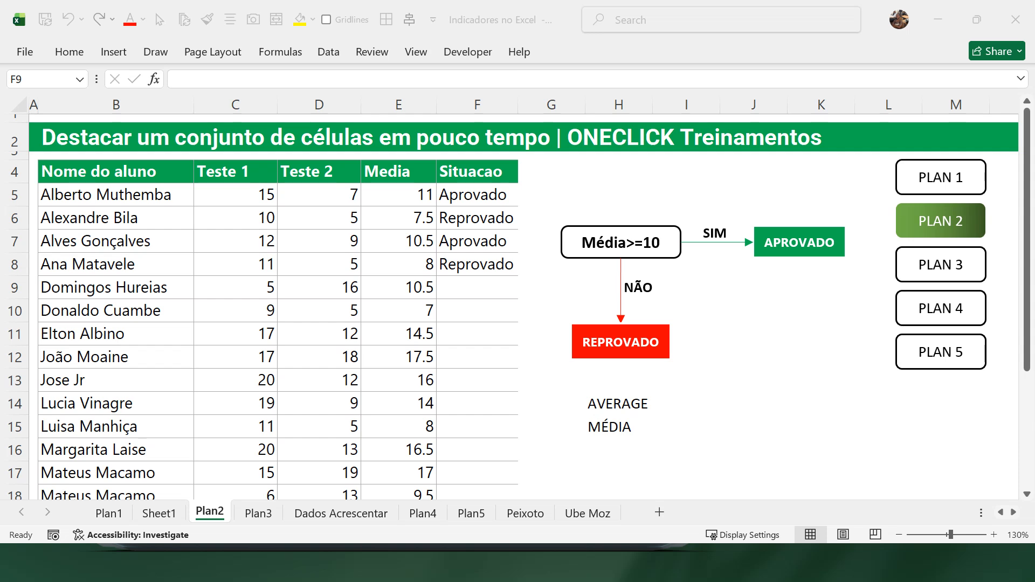
# Step: Clear the manually entered statuses from F5:F8
pyautogui.click(477, 288)
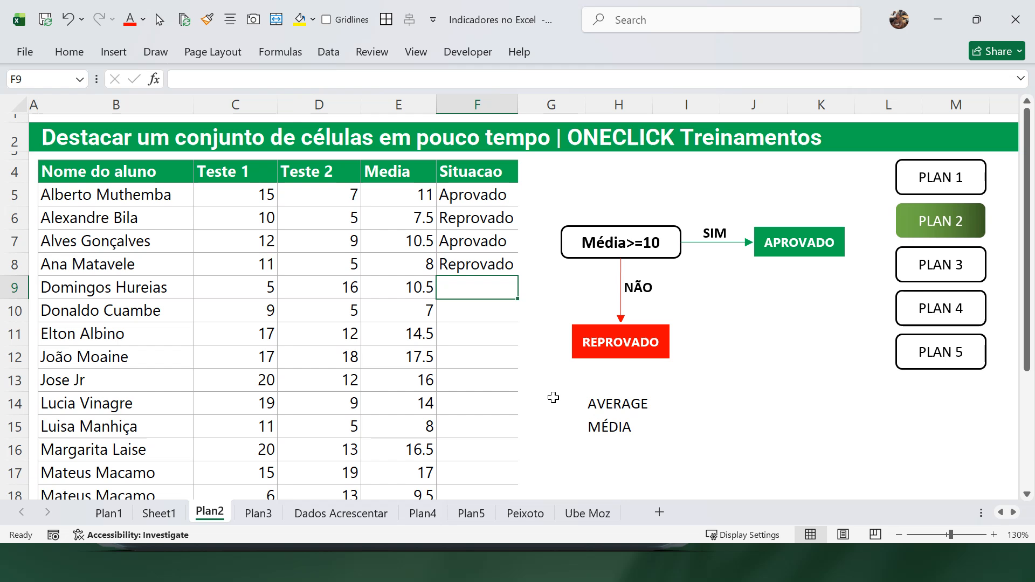
pyautogui.click(525, 396)
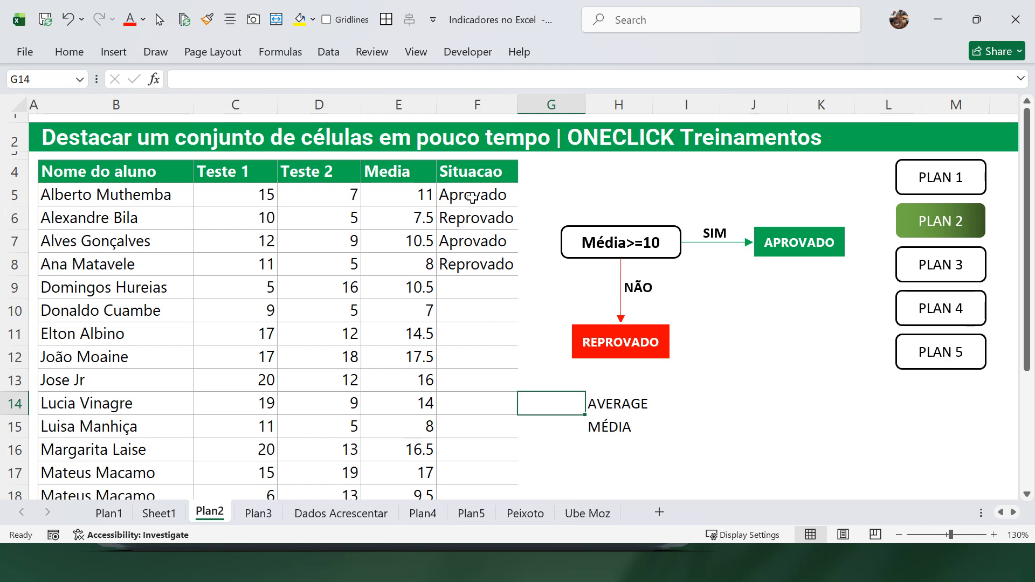
pyautogui.moveTo(472, 195); pyautogui.dragTo(474, 267)
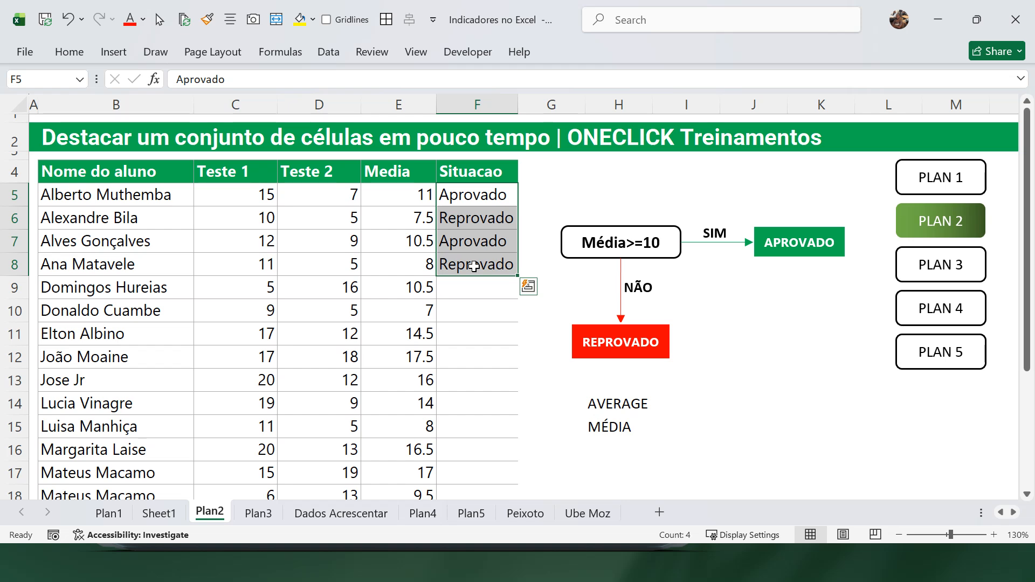
pyautogui.press('Delete')
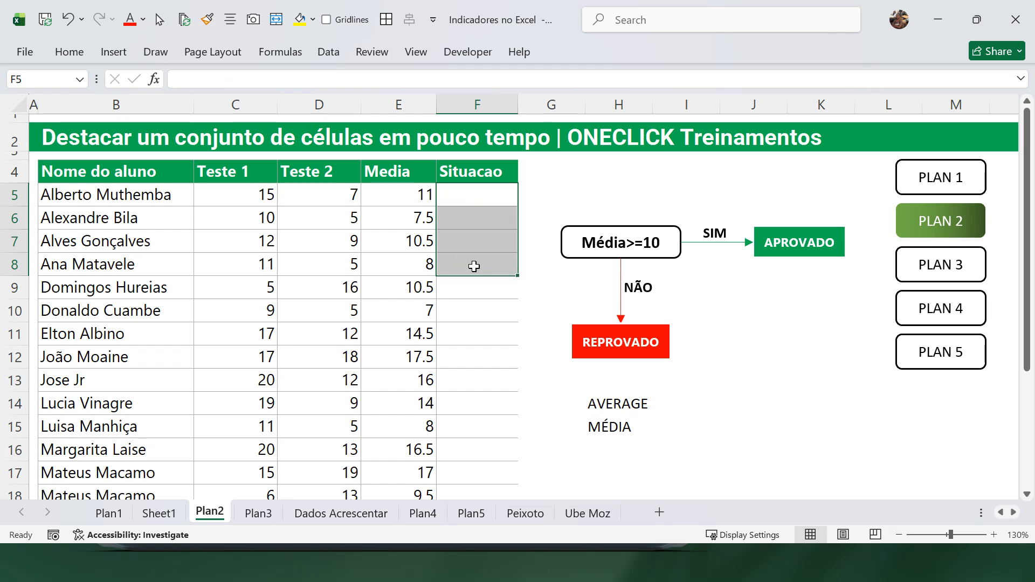
pyautogui.click(481, 201)
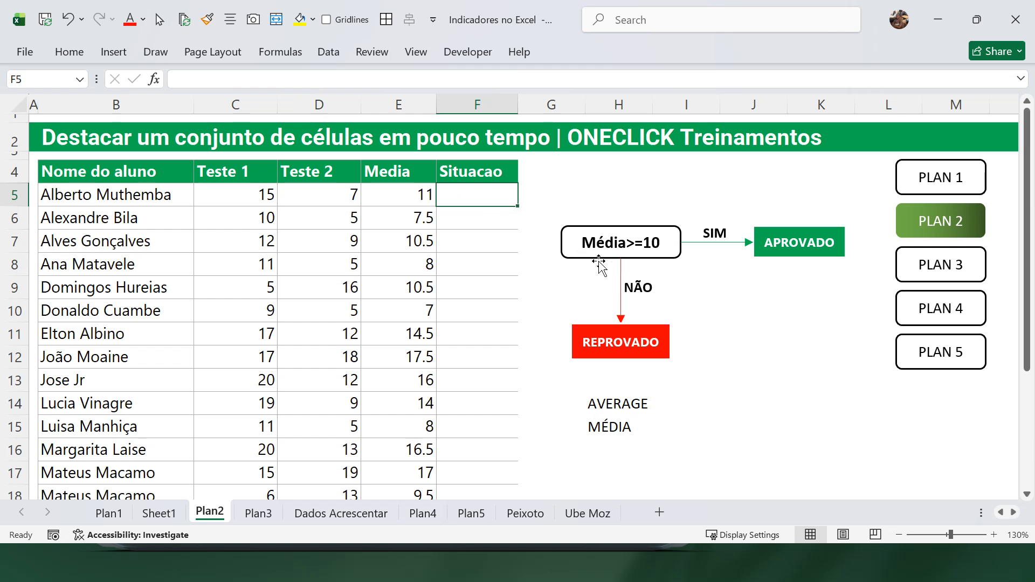
pyautogui.click(465, 241)
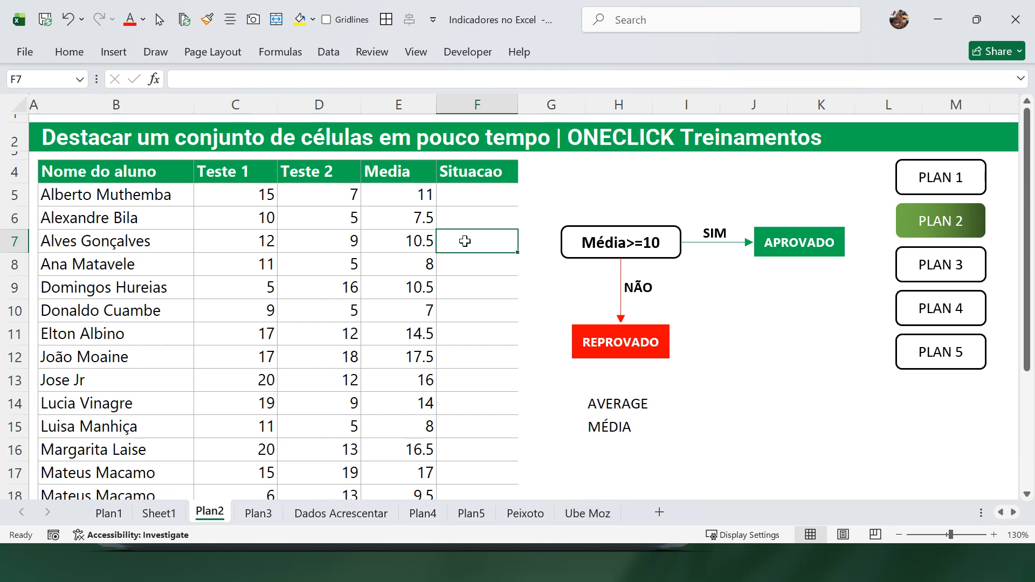
pyautogui.click(472, 192)
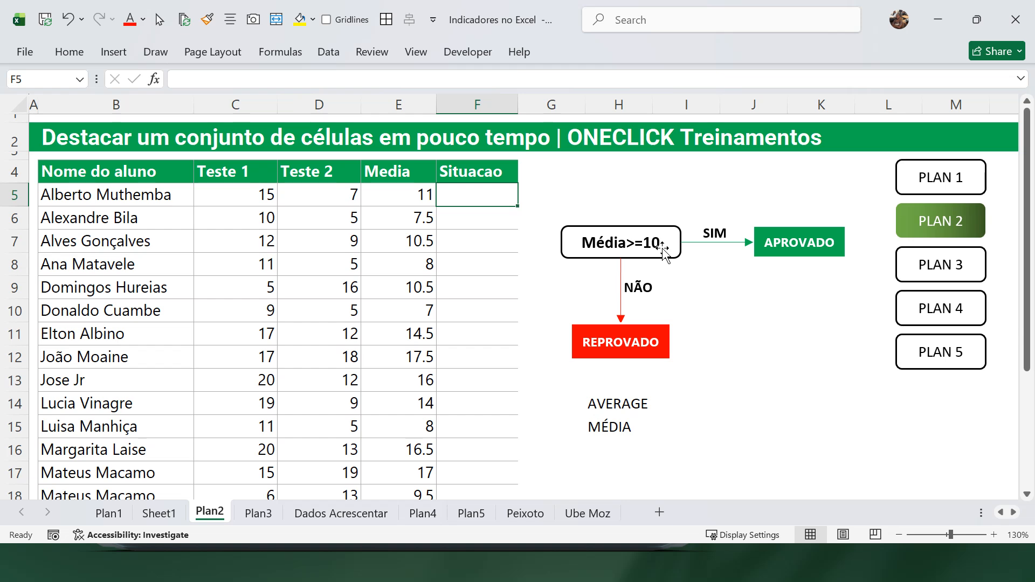
pyautogui.click(456, 236)
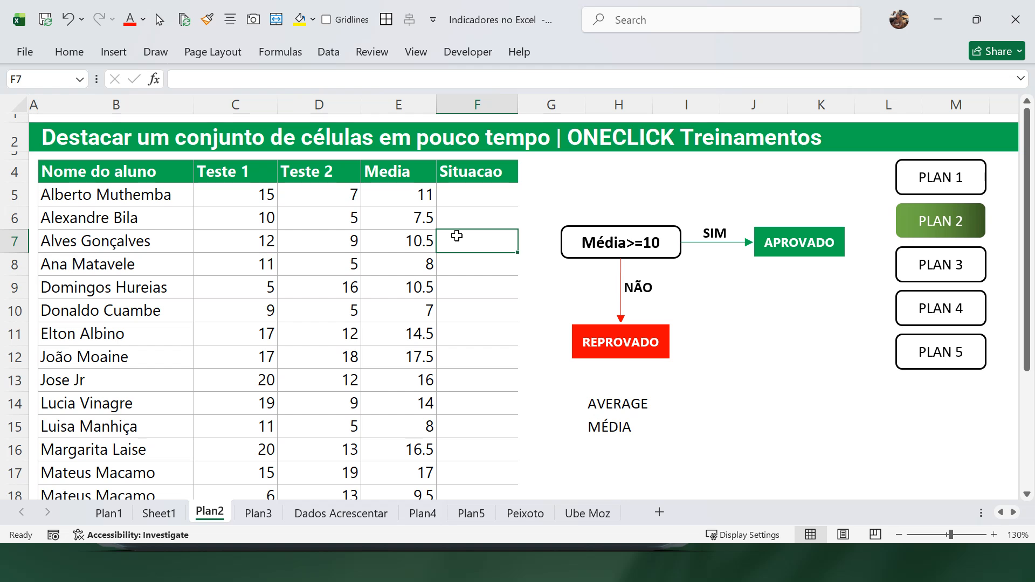
# Step: Determine the first student's status in F5 with the formula =IF(E5>=10,"Aprovado","Reprovado")
pyautogui.click(468, 195)
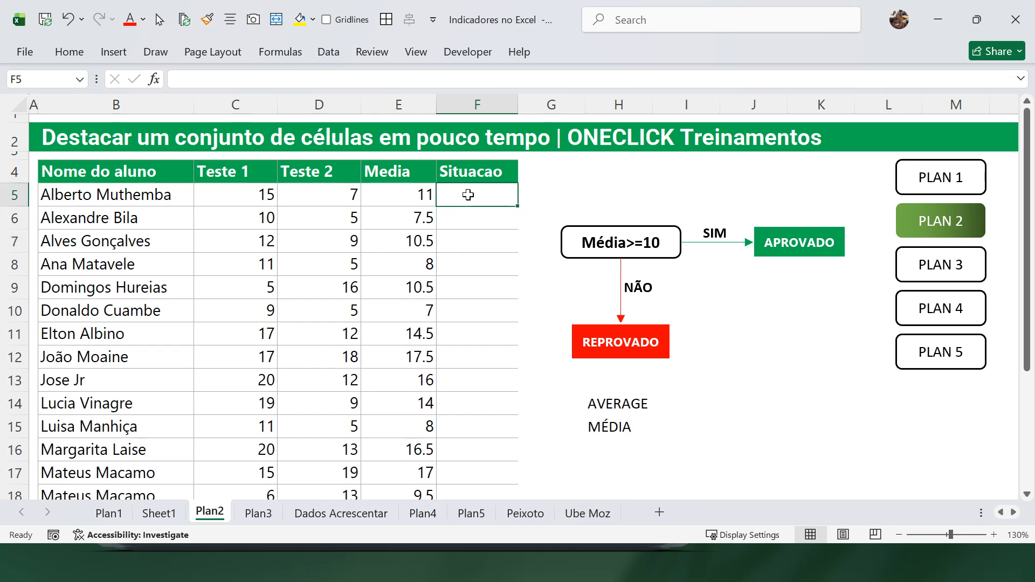
pyautogui.write('=IF(')
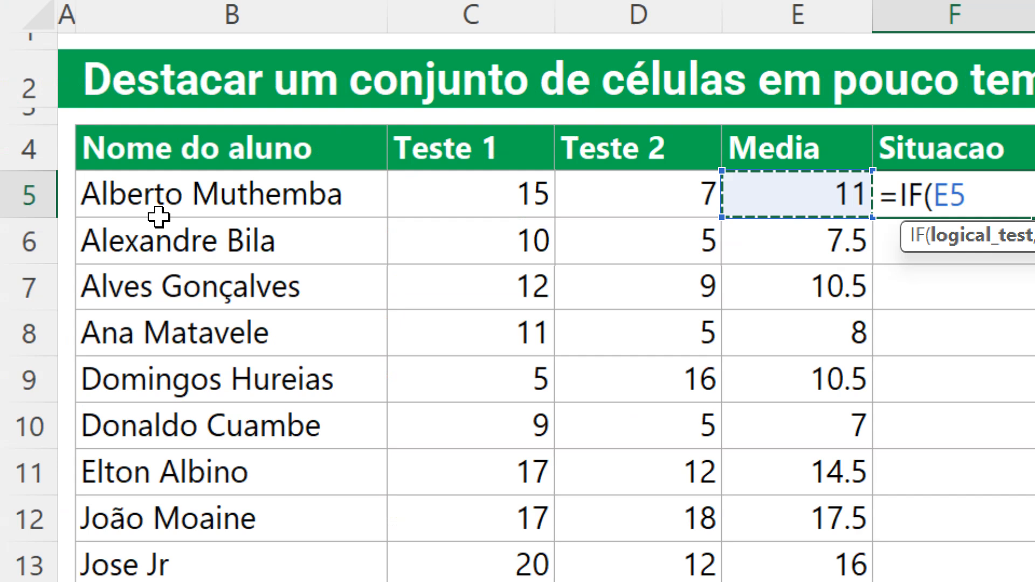
pyautogui.write('>=10')
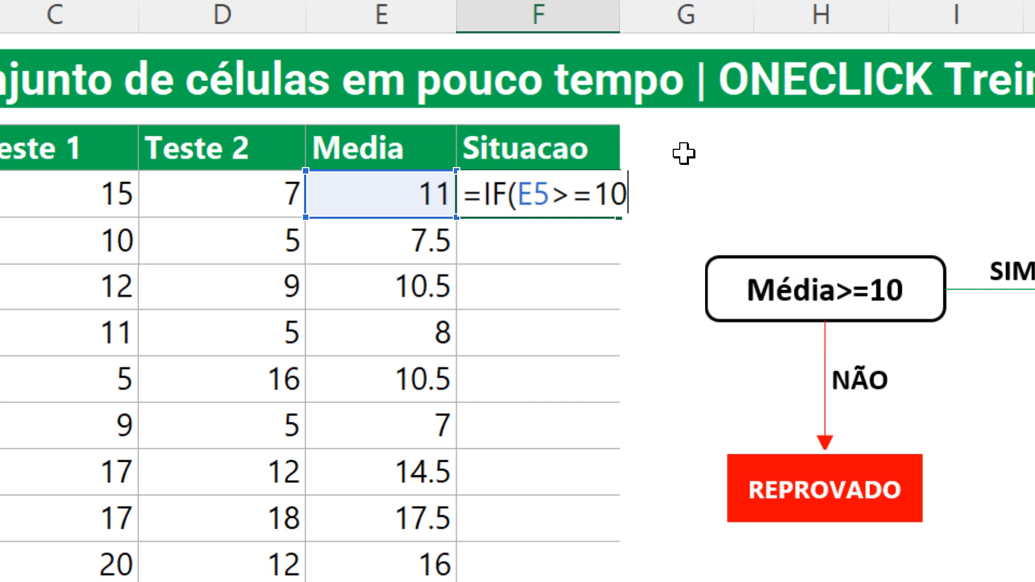
pyautogui.write(',')
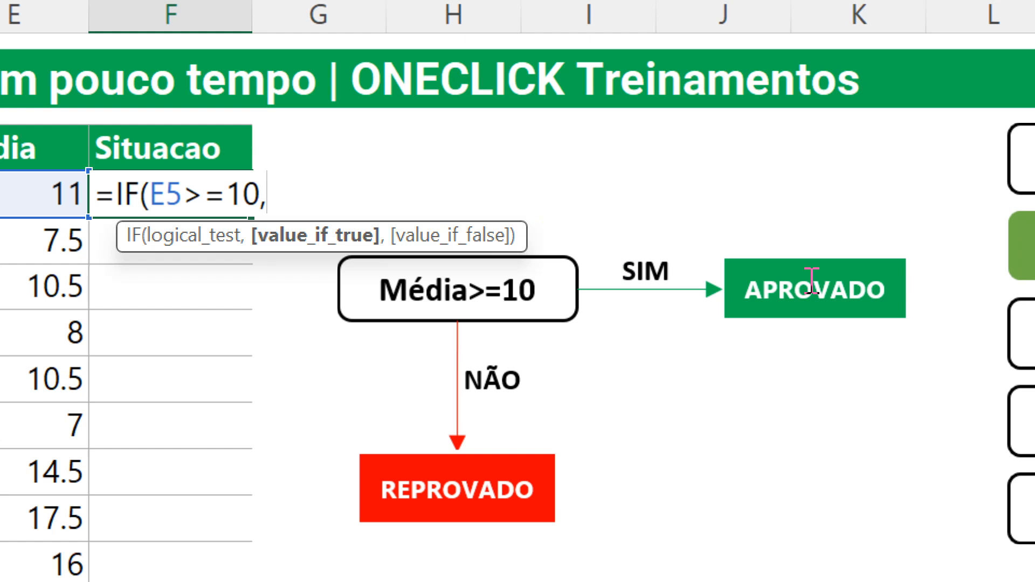
pyautogui.write('"')
pyautogui.write('Aprovado"')
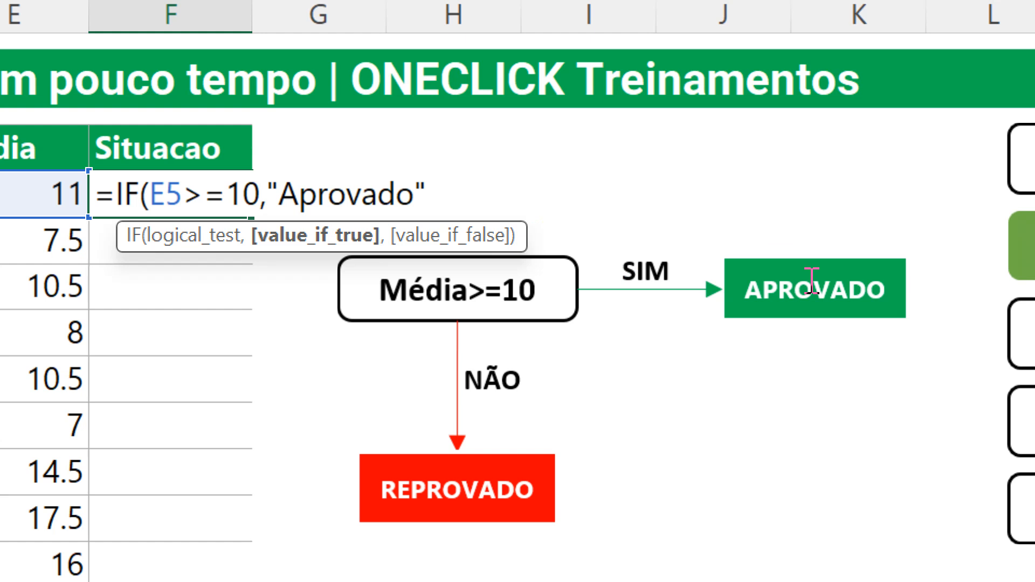
pyautogui.write(',"Reprovado')
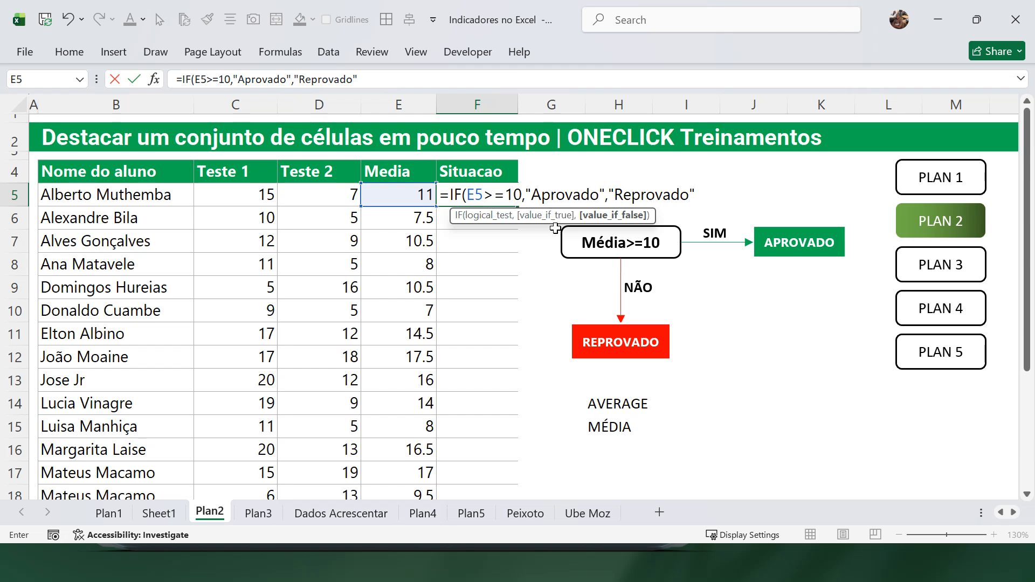
pyautogui.write(')')
pyautogui.press('Return')
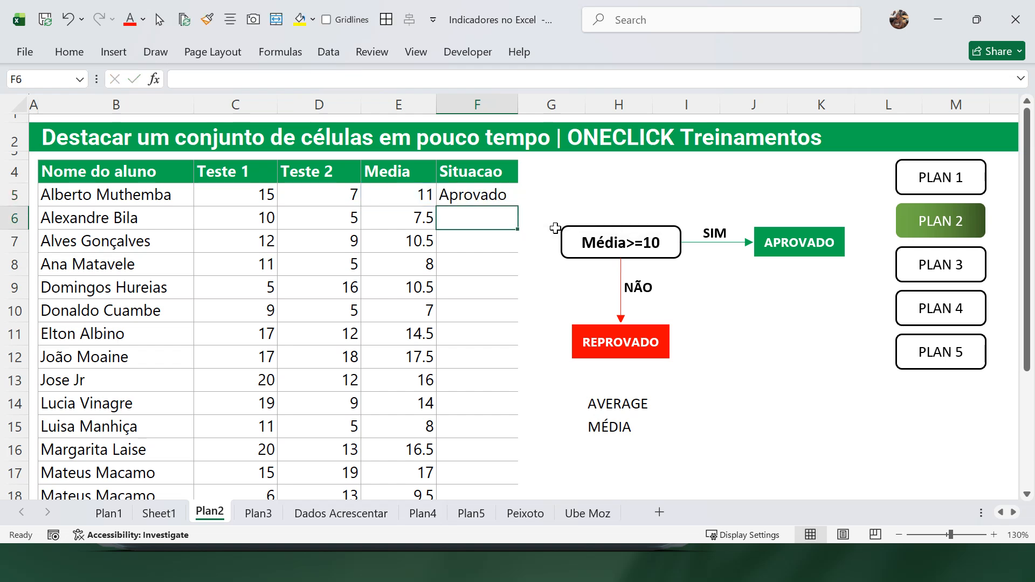
# Step: Fill the IF formula from F5 down the Situacao column for all remaining students
pyautogui.click(491, 195)
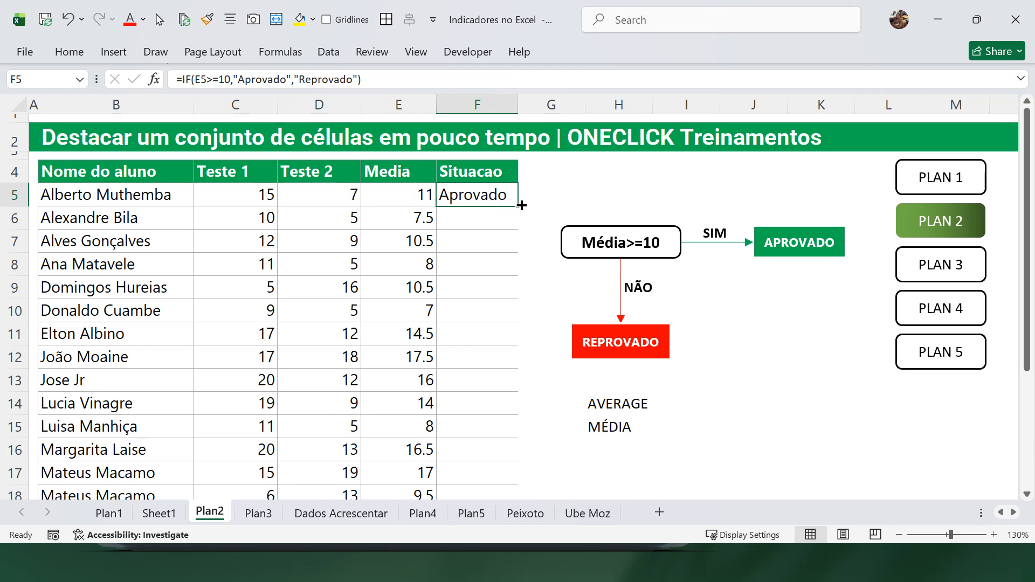
pyautogui.moveTo(517, 206); pyautogui.dragTo(525, 231)
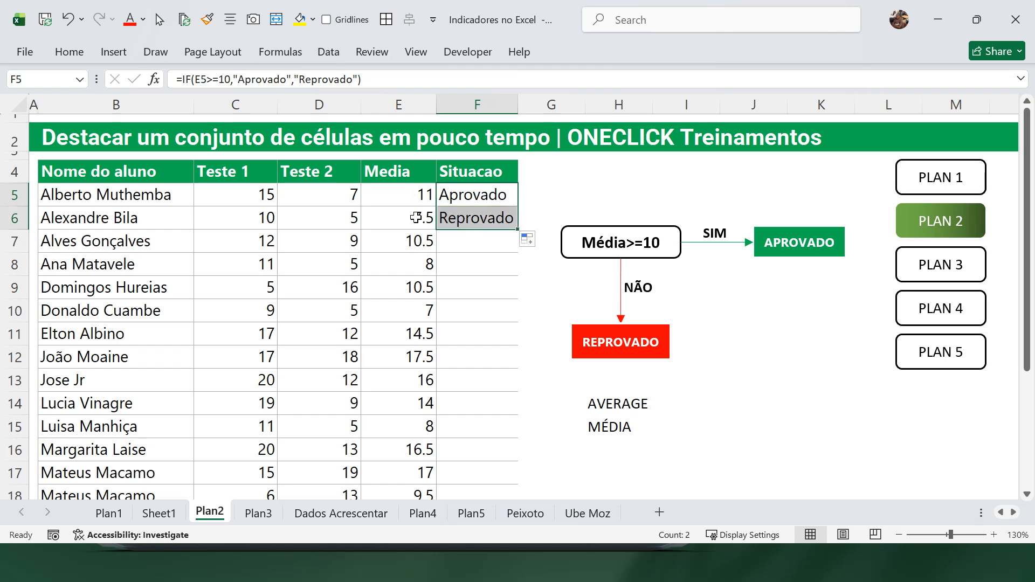
pyautogui.click(477, 222)
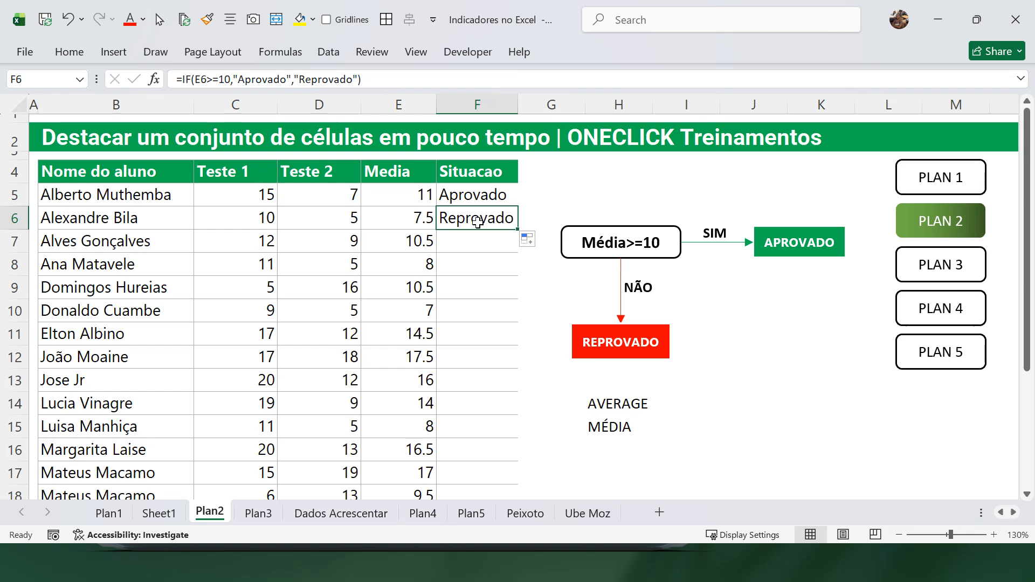
pyautogui.moveTo(517, 231); pyautogui.dragTo(518, 231)
pyautogui.doubleClick(518, 231)
pyautogui.scroll(-3, 481, 318)
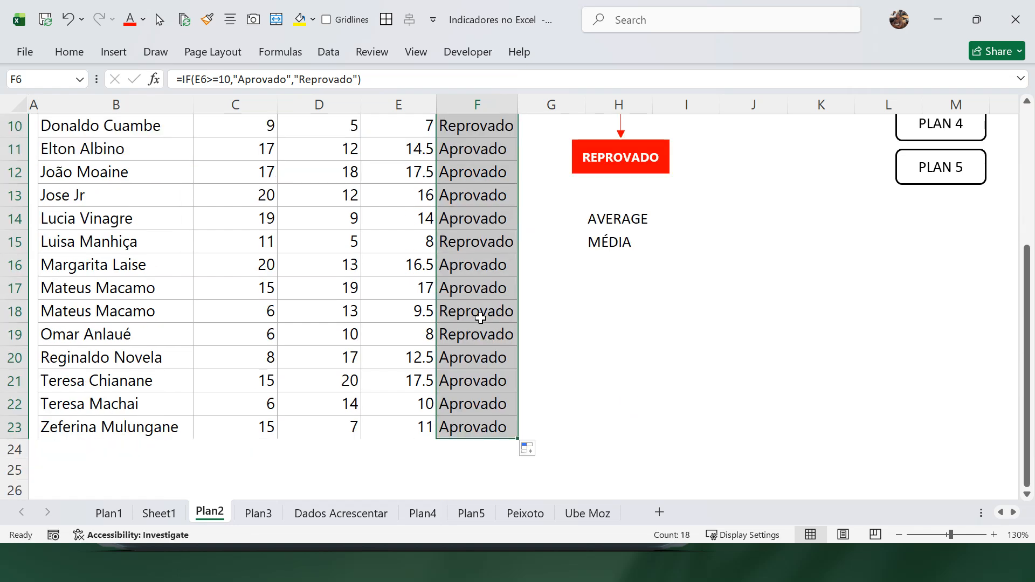
pyautogui.scroll(2, 480, 318)
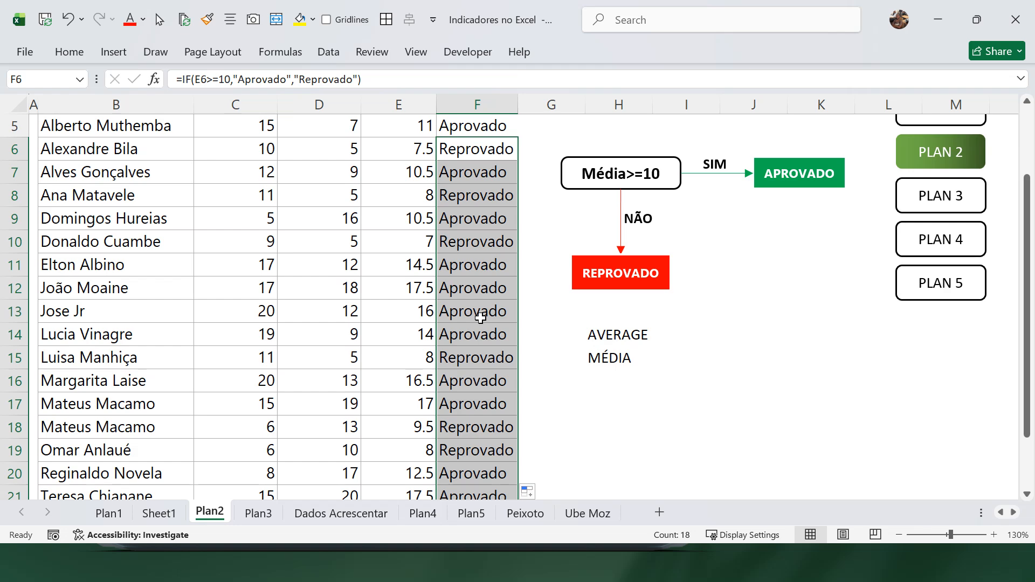
pyautogui.scroll(2, 480, 318)
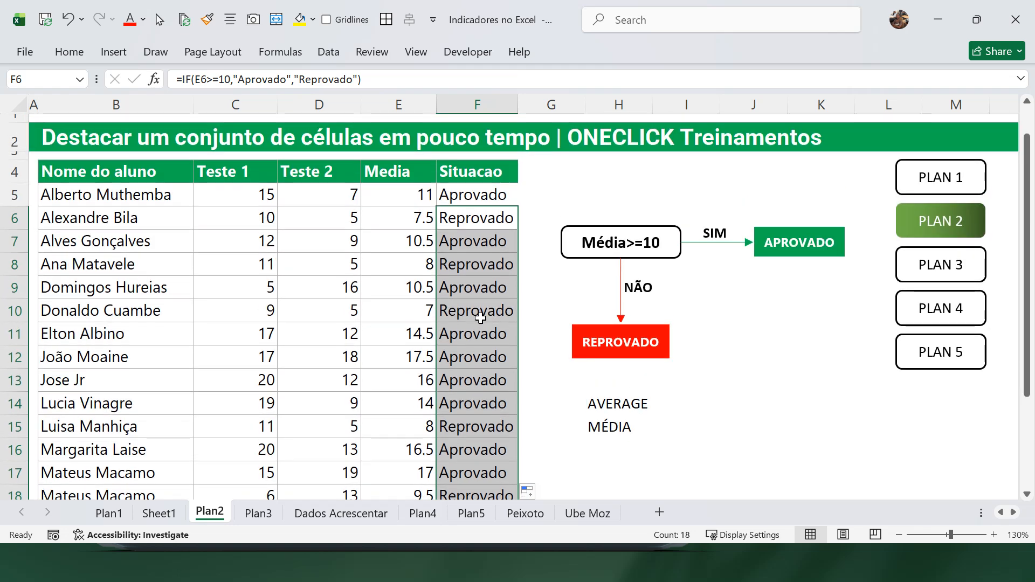
# Step: Give the first student's Situacao cell F5 a green fill, undoing a red fill tried first
pyautogui.click(473, 195)
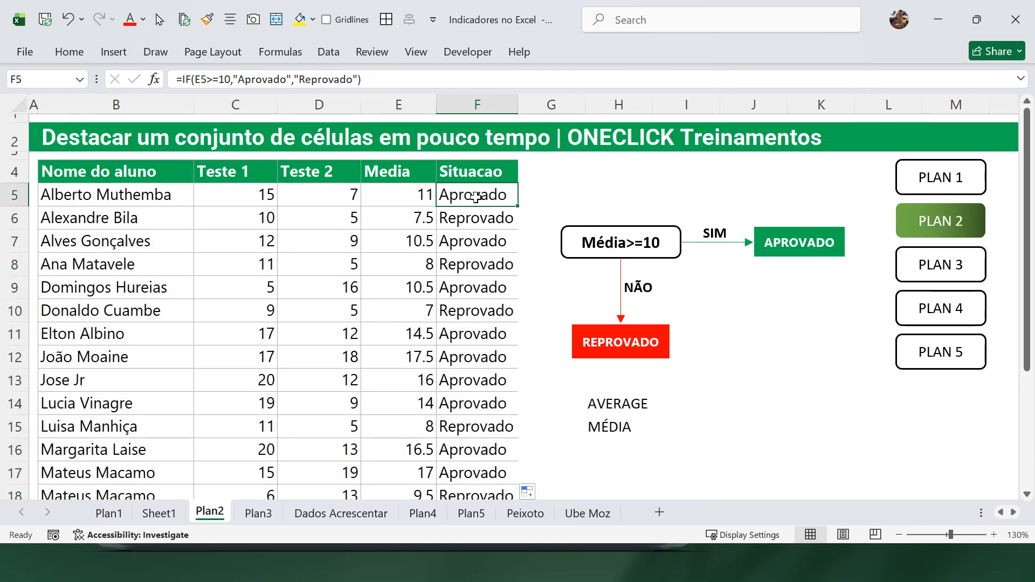
pyautogui.doubleClick(72, 53)
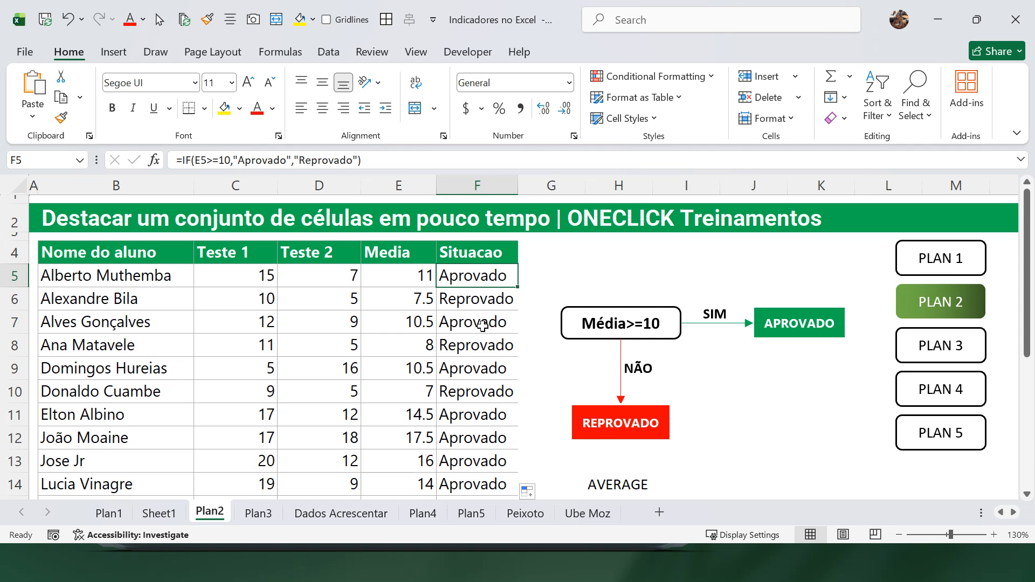
pyautogui.click(238, 110)
pyautogui.click(251, 349)
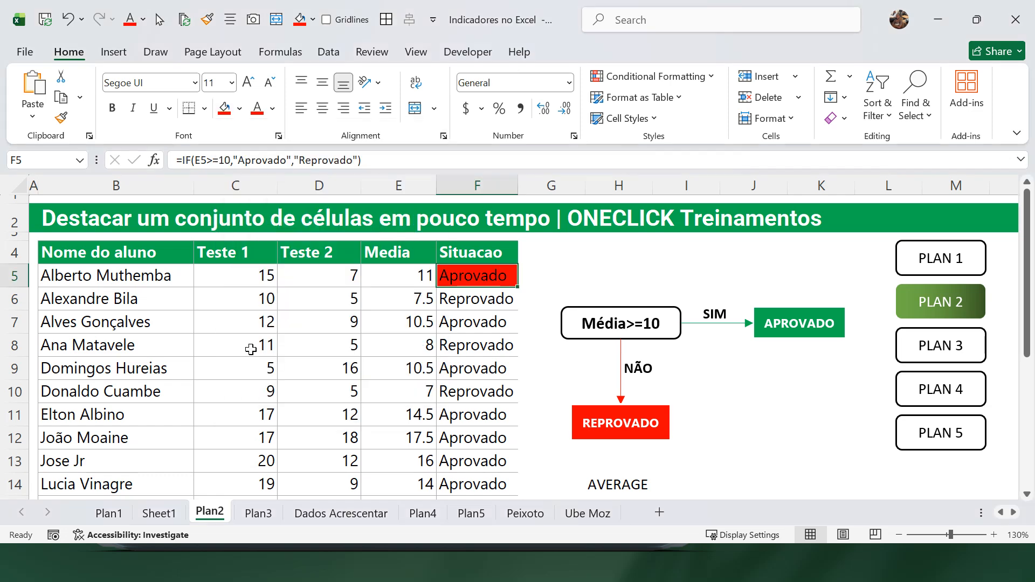
pyautogui.hotkey('ctrl', 'z')
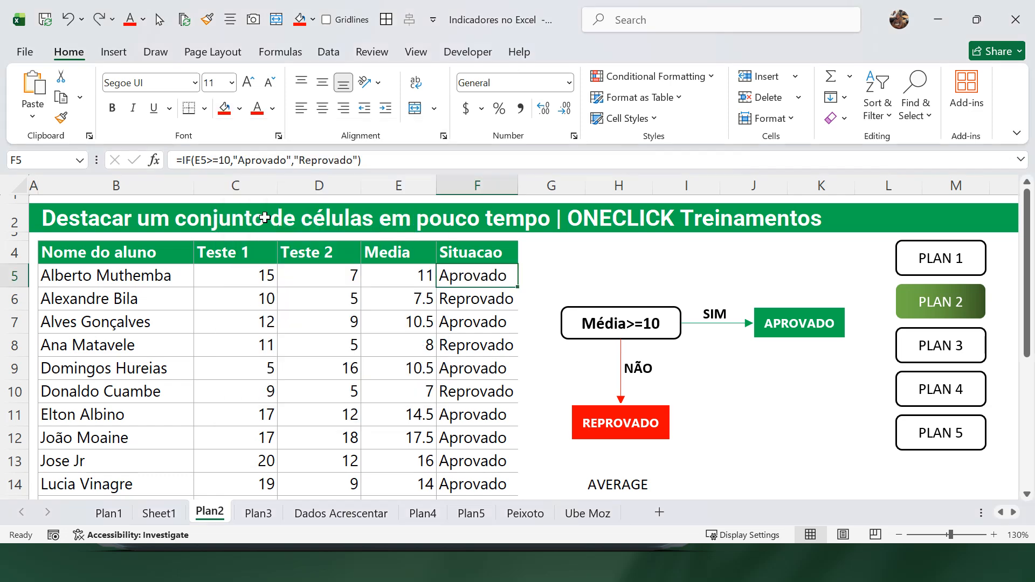
pyautogui.click(241, 110)
pyautogui.click(432, 185)
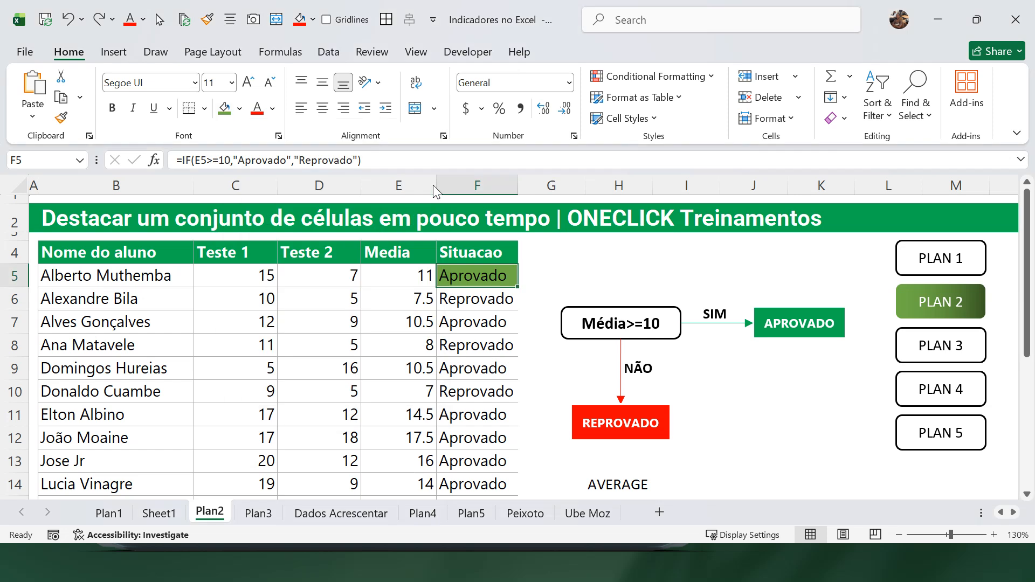
# Step: Fill status cell F7 with green and status cell F6 with red by hand
pyautogui.click(472, 323)
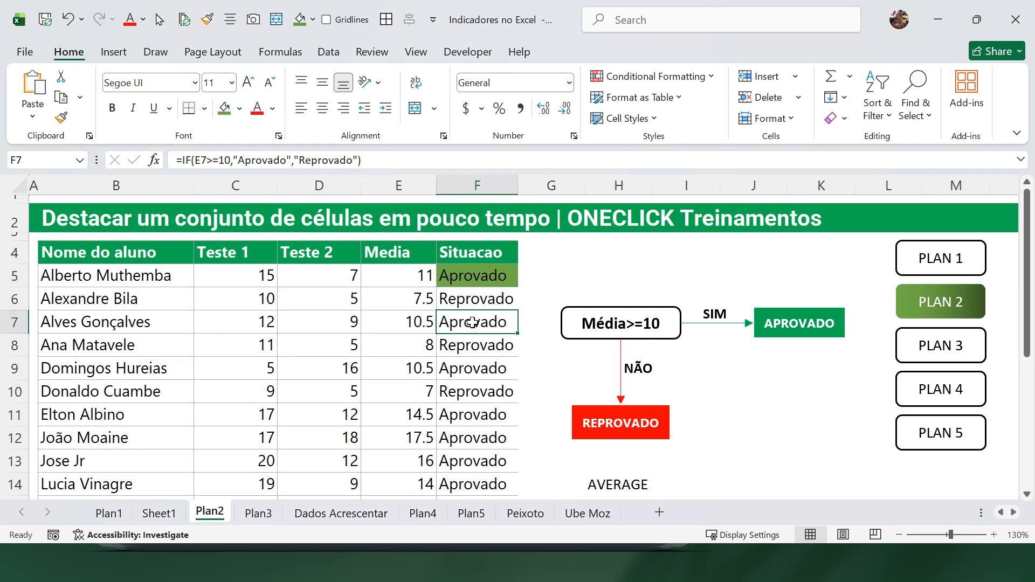
pyautogui.click(224, 108)
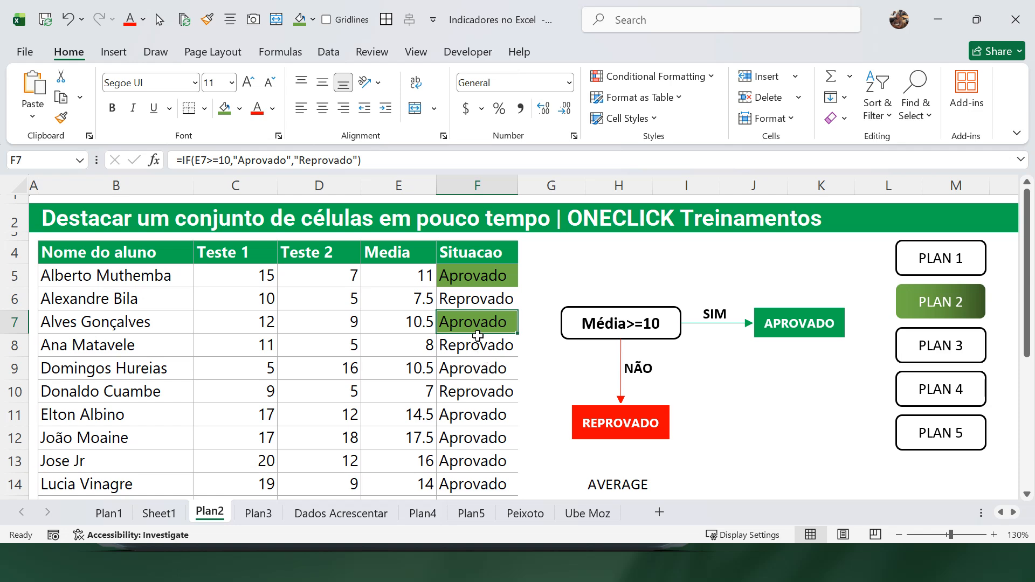
pyautogui.click(470, 299)
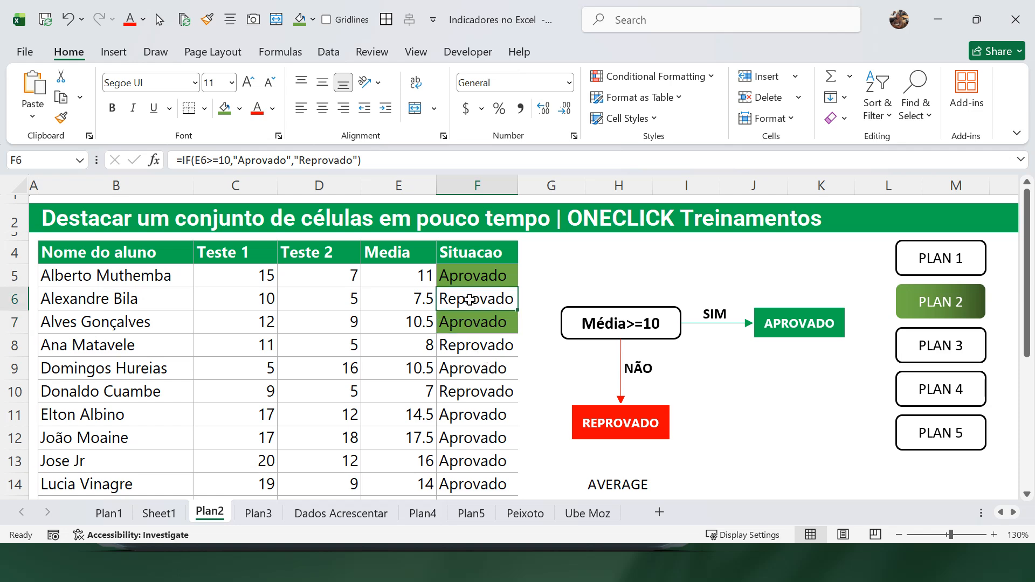
pyautogui.click(239, 108)
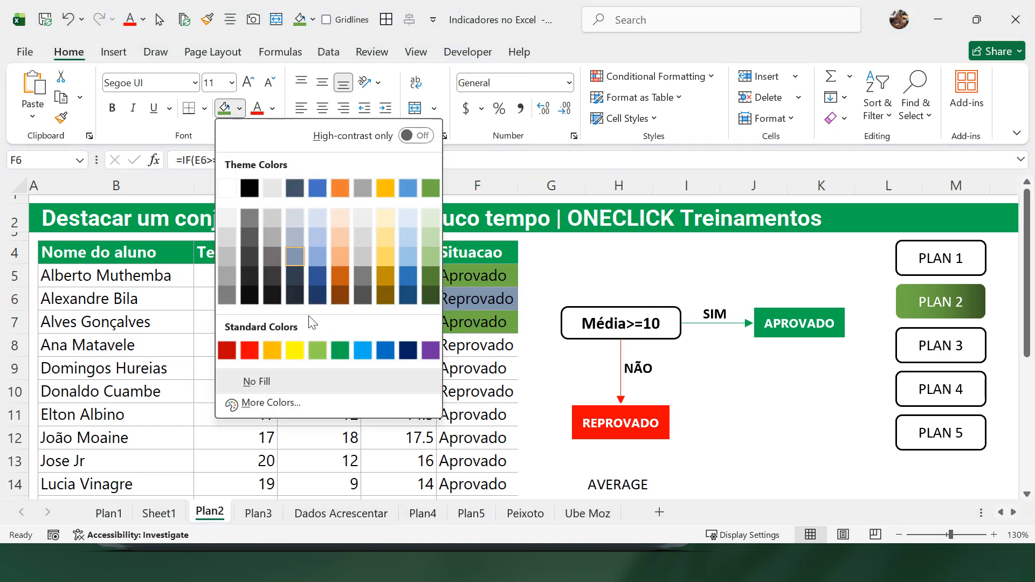
pyautogui.click(249, 350)
pyautogui.click(379, 399)
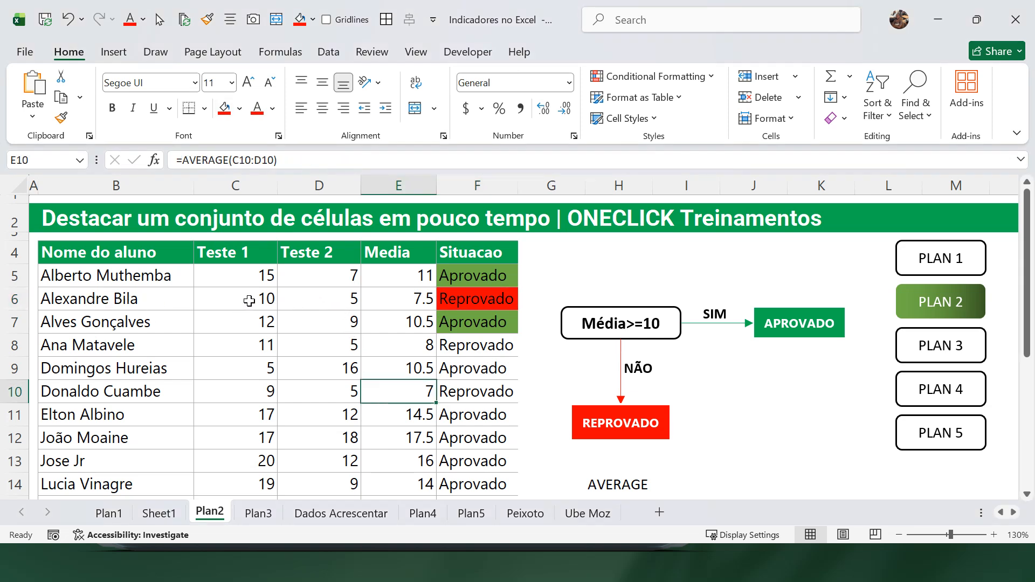
# Step: Set the Teste 2 grade in D6 to 10 and check that student's average in E6 and status in F6
pyautogui.click(325, 300)
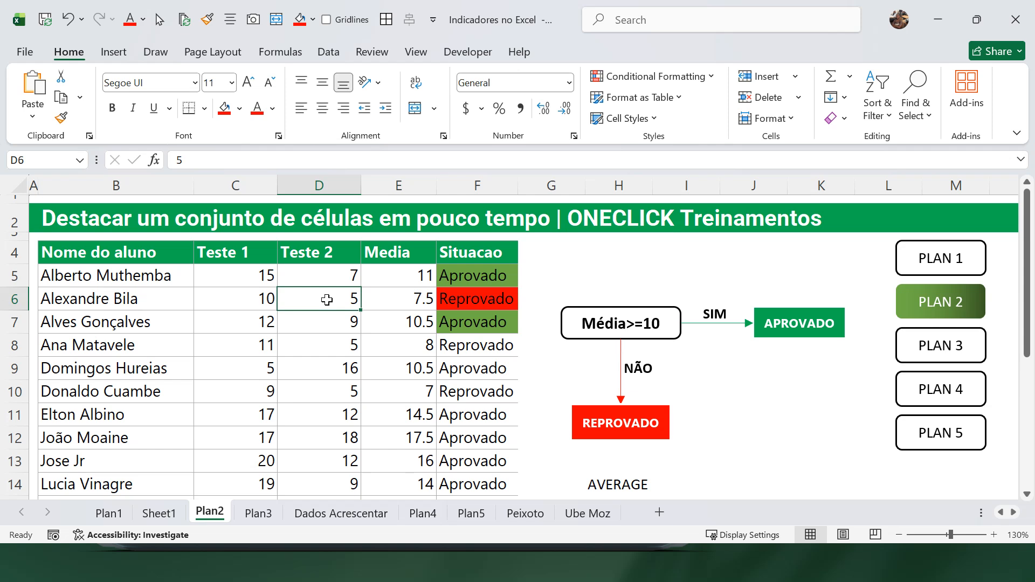
pyautogui.write('10')
pyautogui.press('Return')
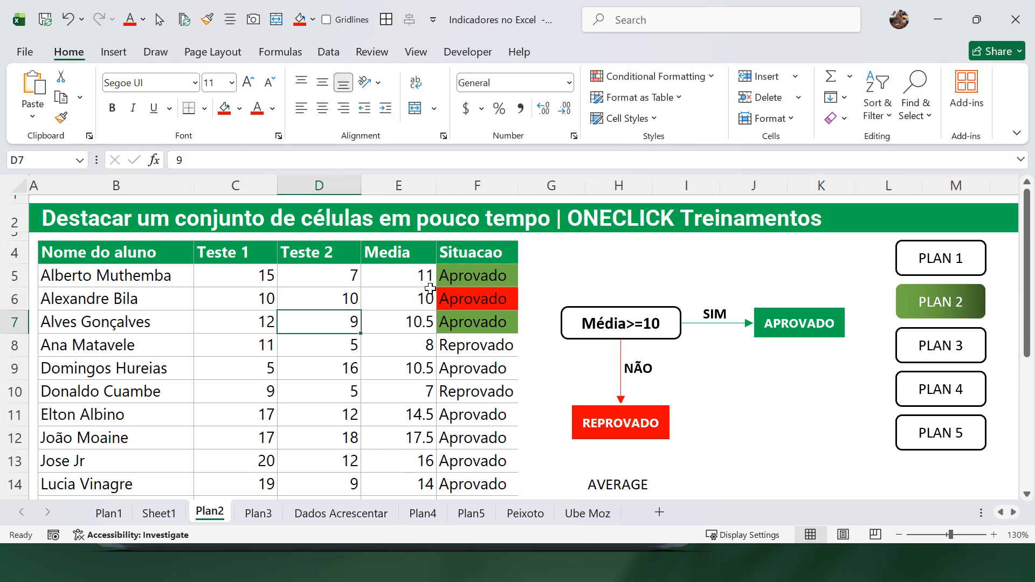
pyautogui.click(424, 298)
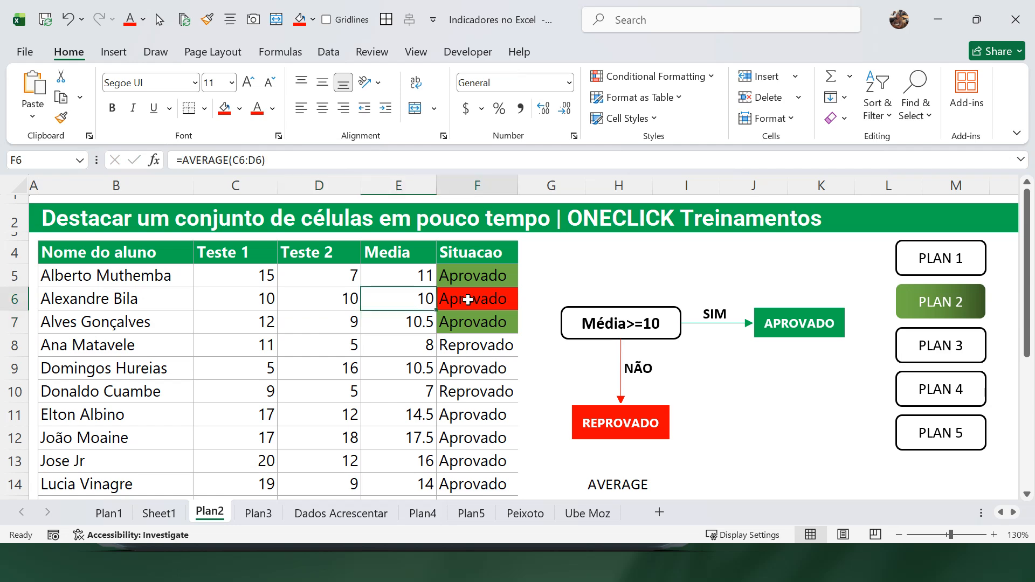
pyautogui.click(468, 300)
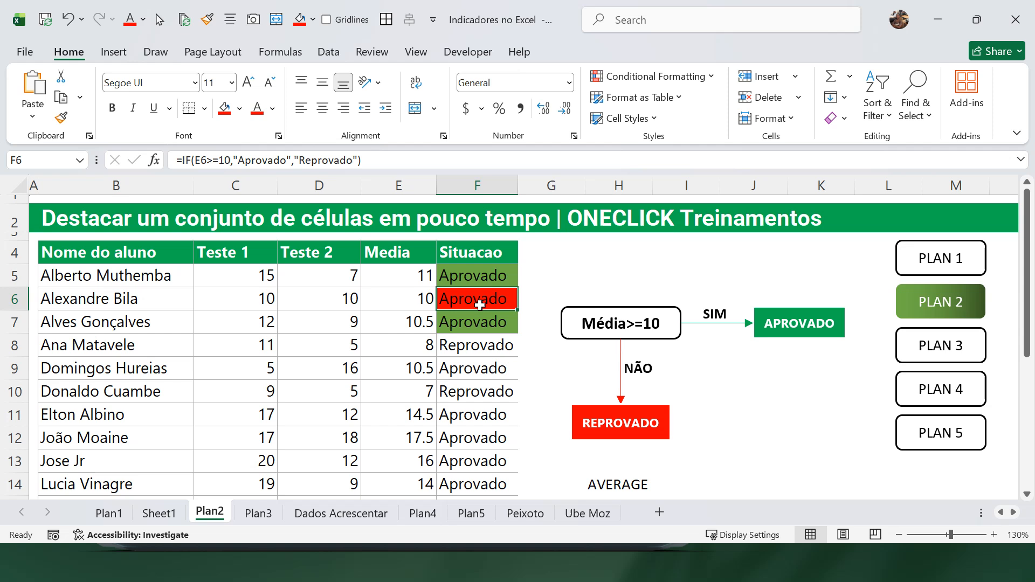
# Step: Undo the D6 grade change and all manual fills on the status cells F5:F7
pyautogui.hotkey('ctrl', 'z')
pyautogui.hotkey('ctrl', 'z')
pyautogui.hotkey('ctrl', 'z')
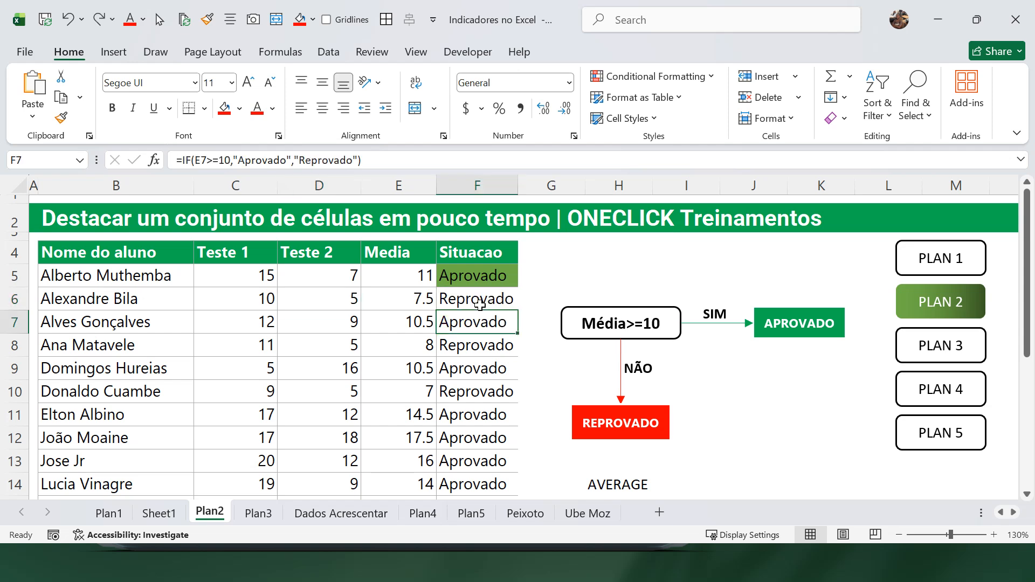
pyautogui.hotkey('ctrl', 'z')
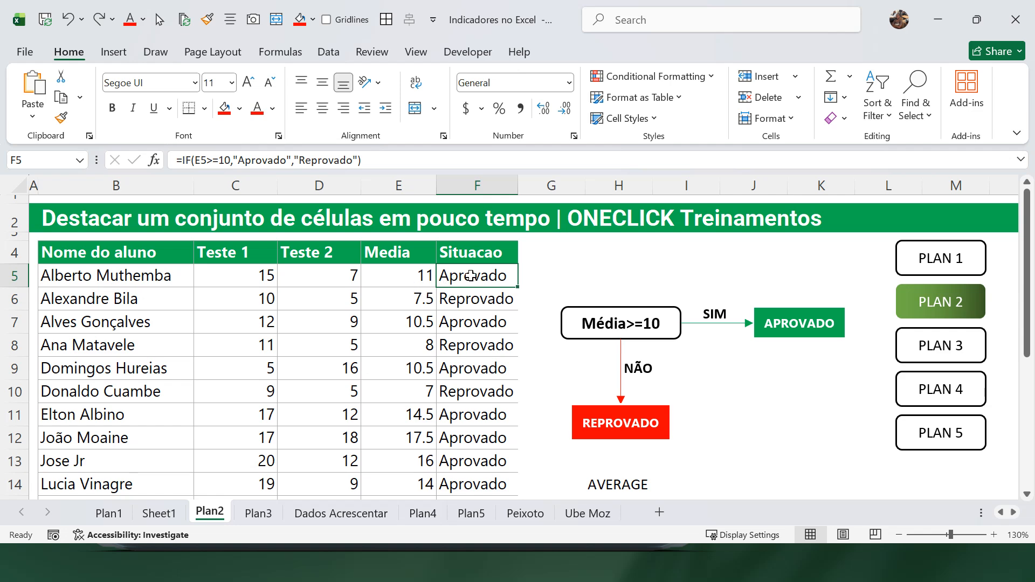
# Step: Add an Equal To conditional formatting rule to statuses F5:F23 giving "Aprovado" cells Green Fill with Dark Green Text
pyautogui.hotkey('ctrl', 'shift', 'Down')
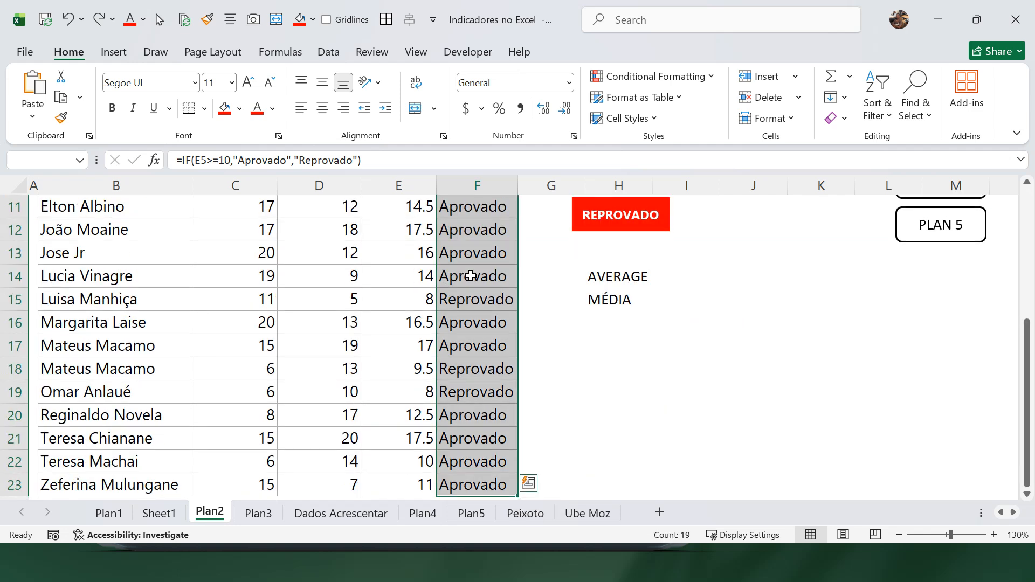
pyautogui.scroll(3, 471, 276)
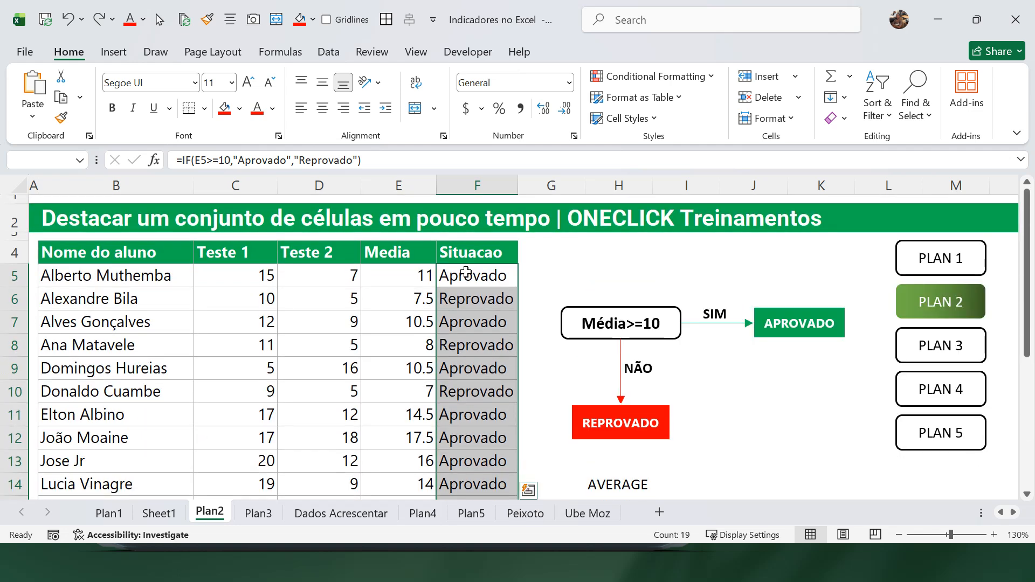
pyautogui.click(466, 272)
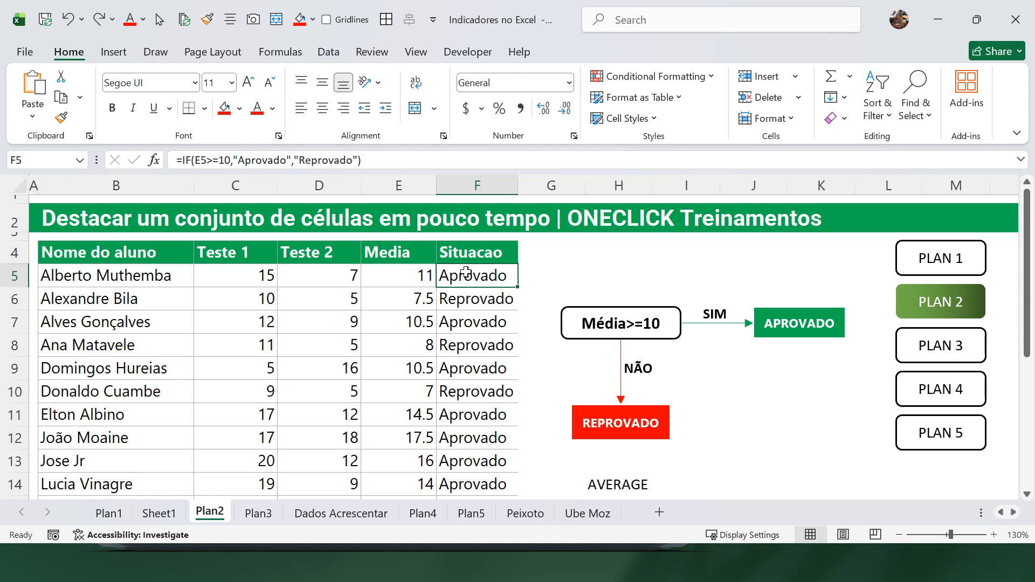
pyautogui.hotkey('ctrl', 'shift', 'Down')
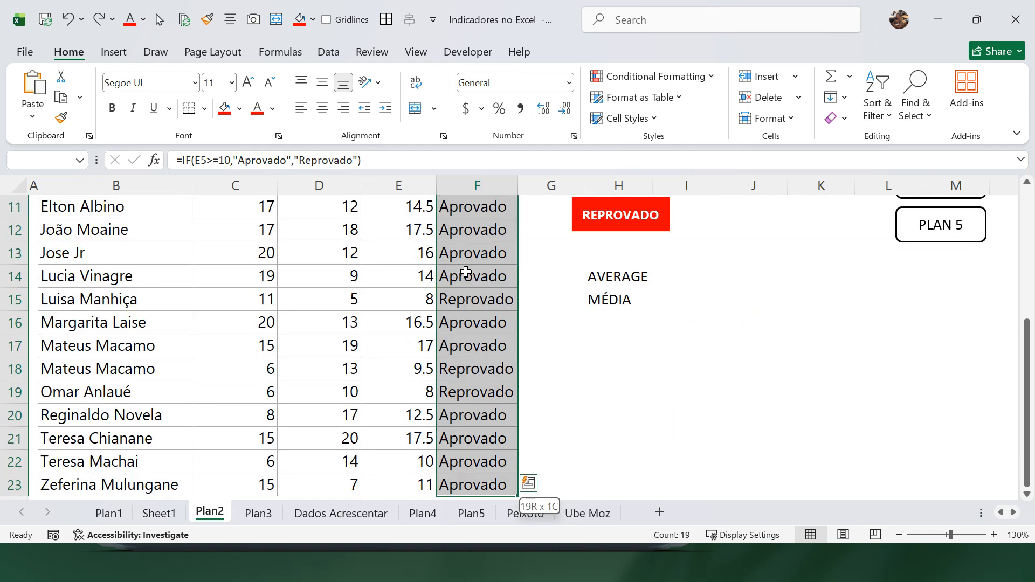
pyautogui.scroll(-1, 467, 271)
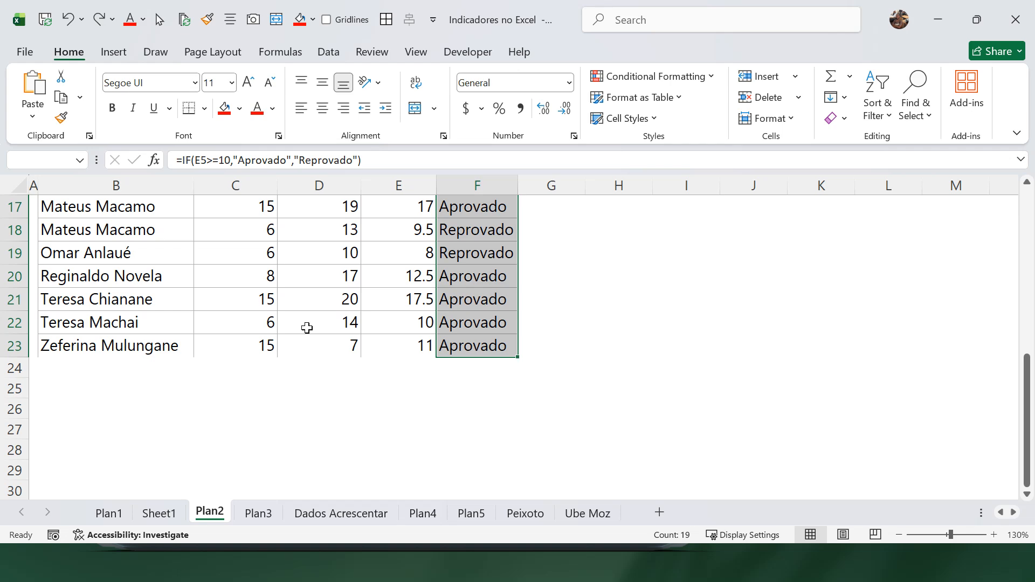
pyautogui.scroll(5, 307, 328)
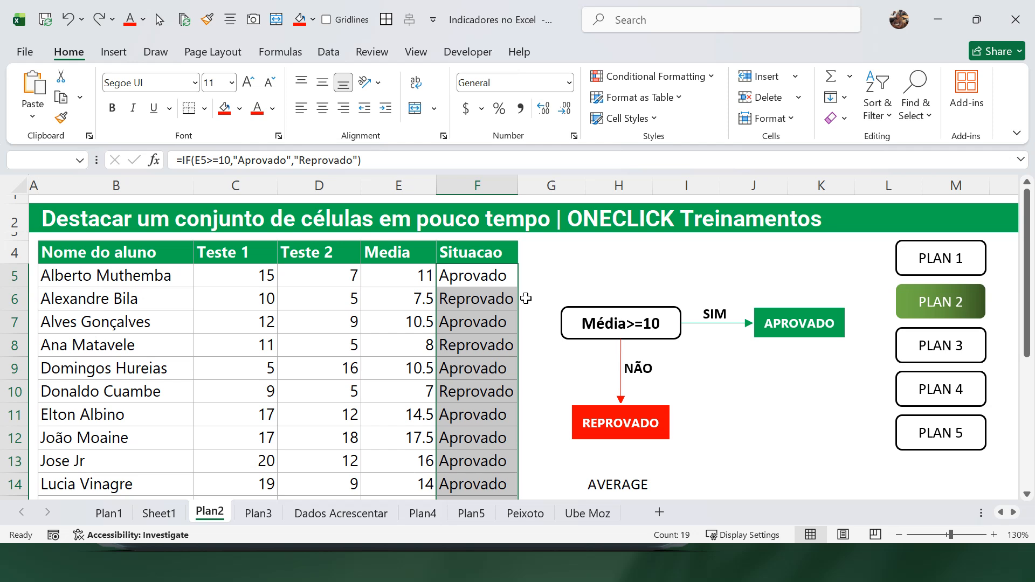
pyautogui.click(666, 81)
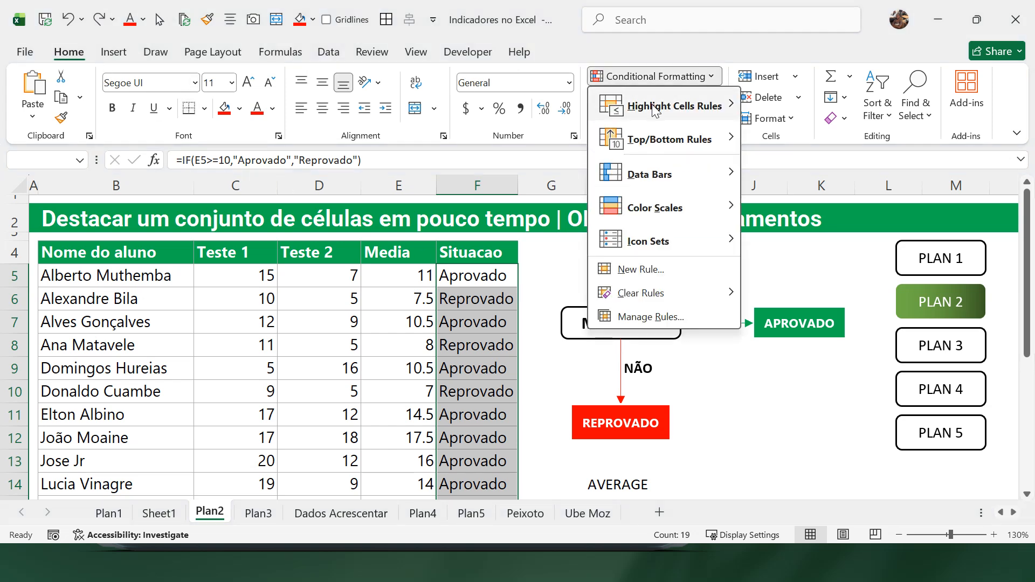
pyautogui.moveTo(655, 111)
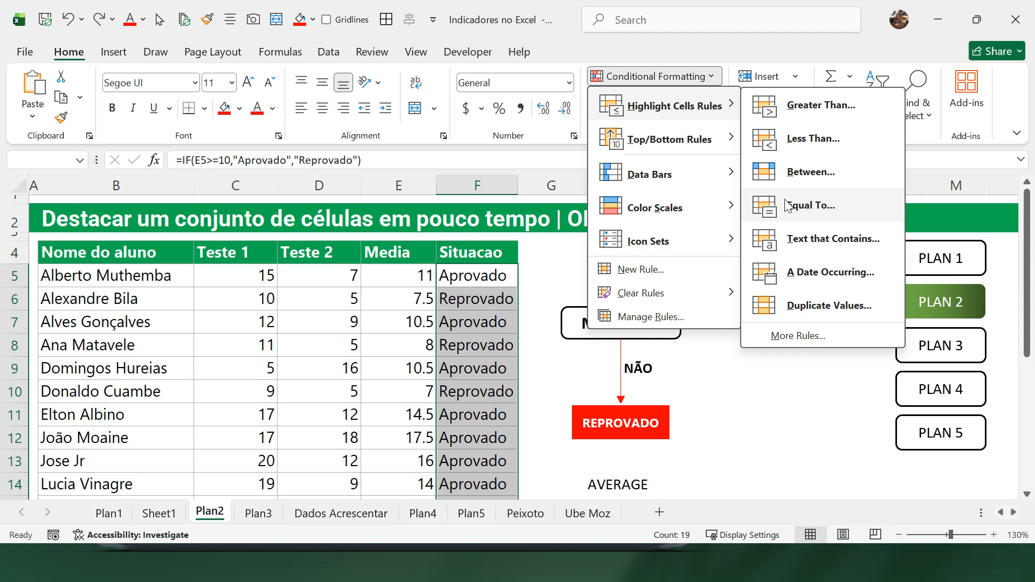
pyautogui.click(814, 205)
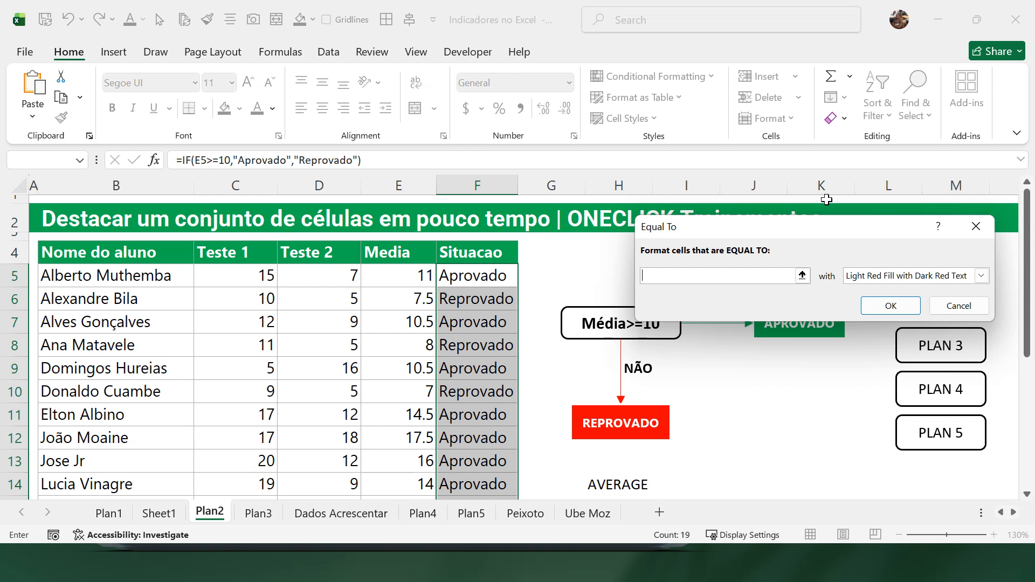
pyautogui.write('Aprovado')
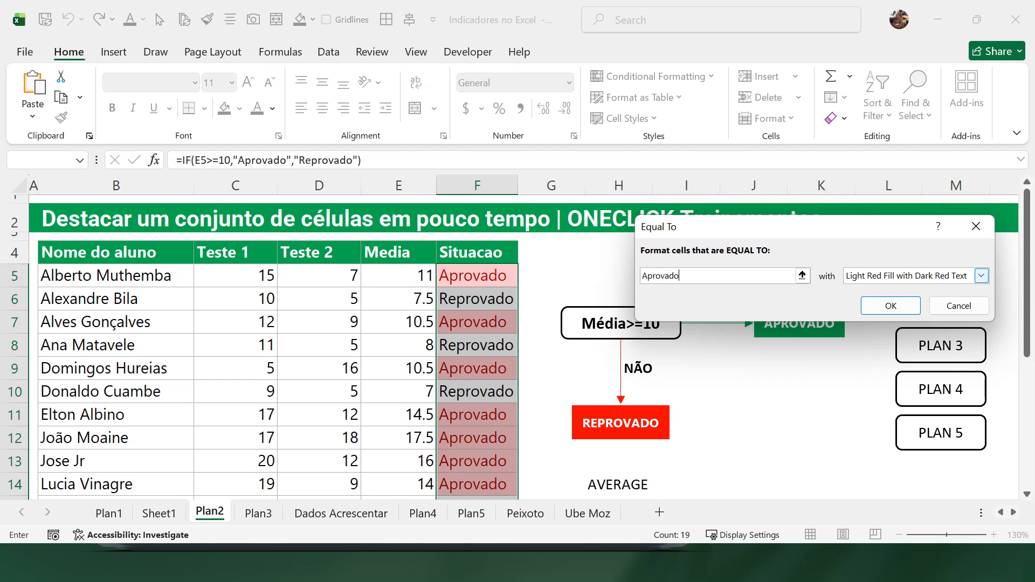
pyautogui.click(982, 276)
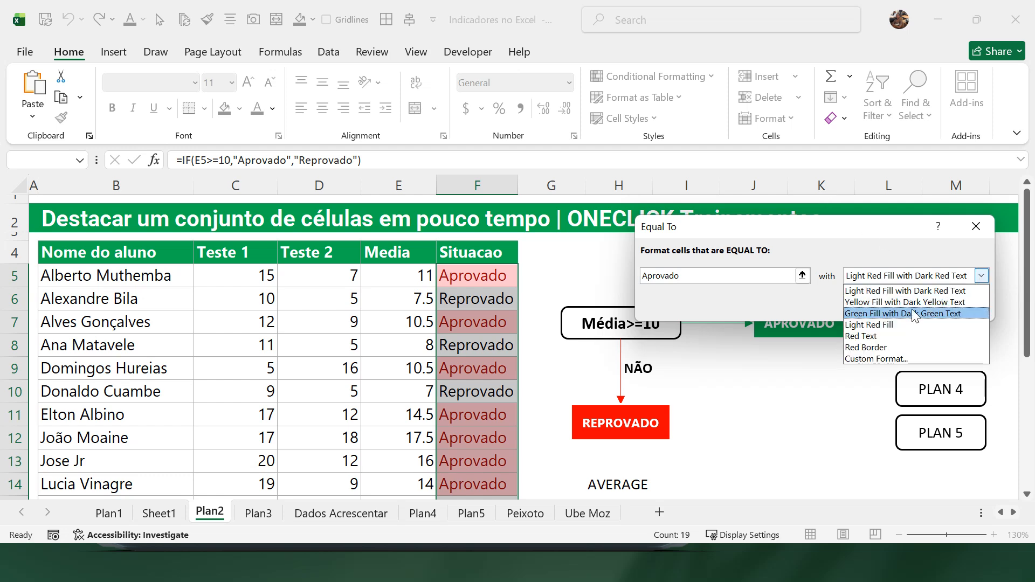
pyautogui.click(911, 309)
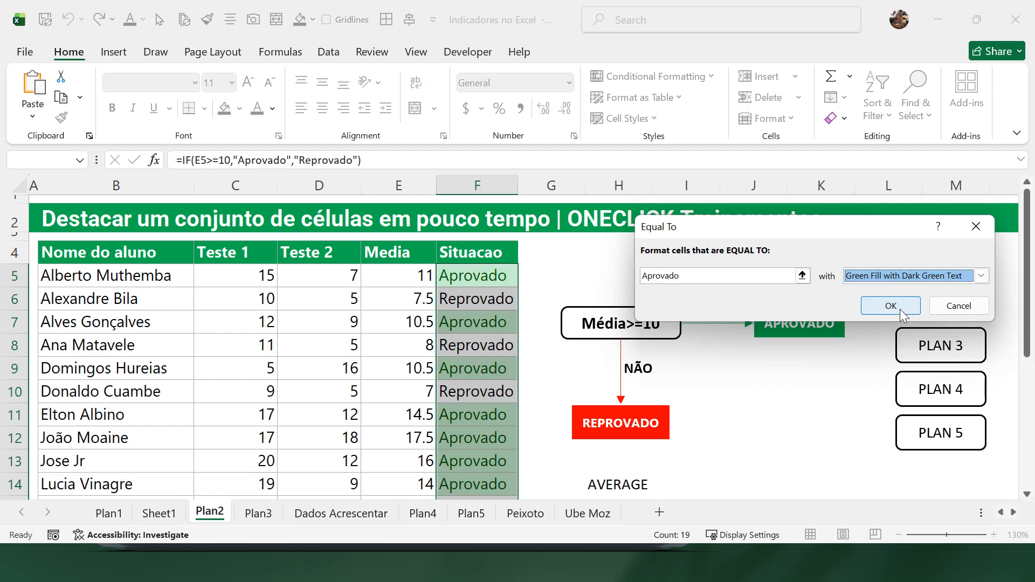
pyautogui.click(901, 309)
pyautogui.scroll(-4, 560, 392)
pyautogui.scroll(-1, 560, 392)
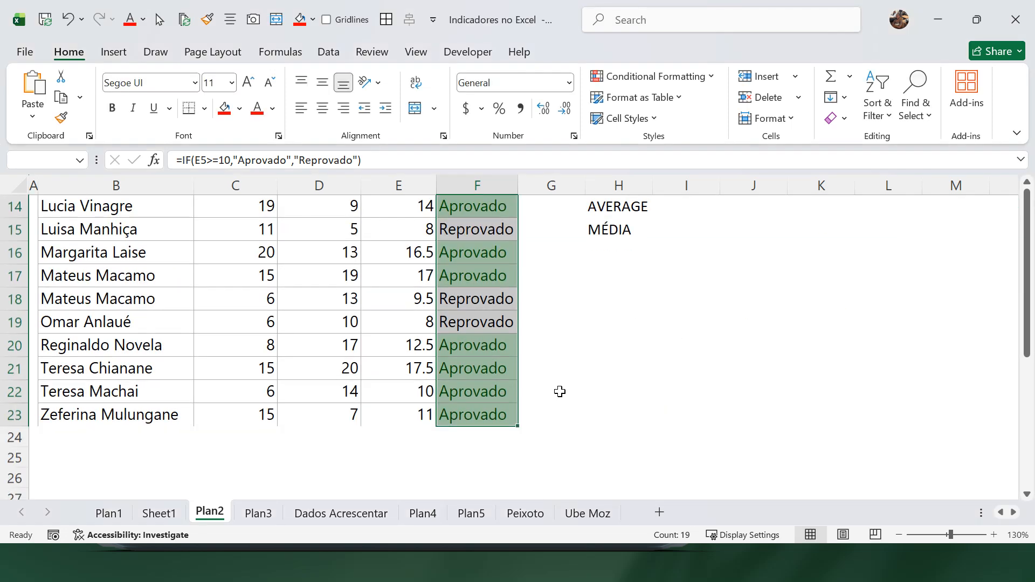
pyautogui.scroll(3, 559, 392)
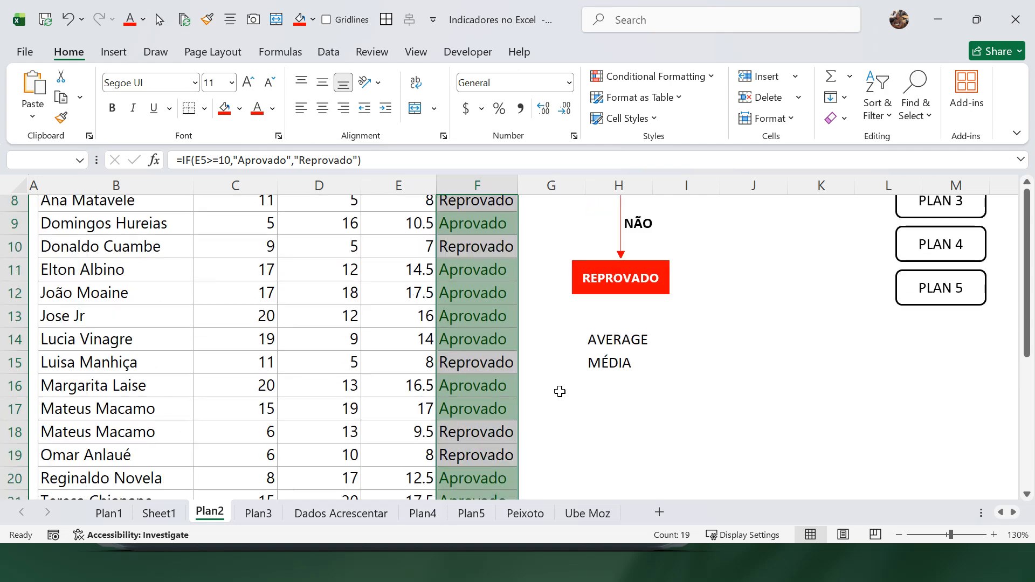
pyautogui.scroll(1, 560, 391)
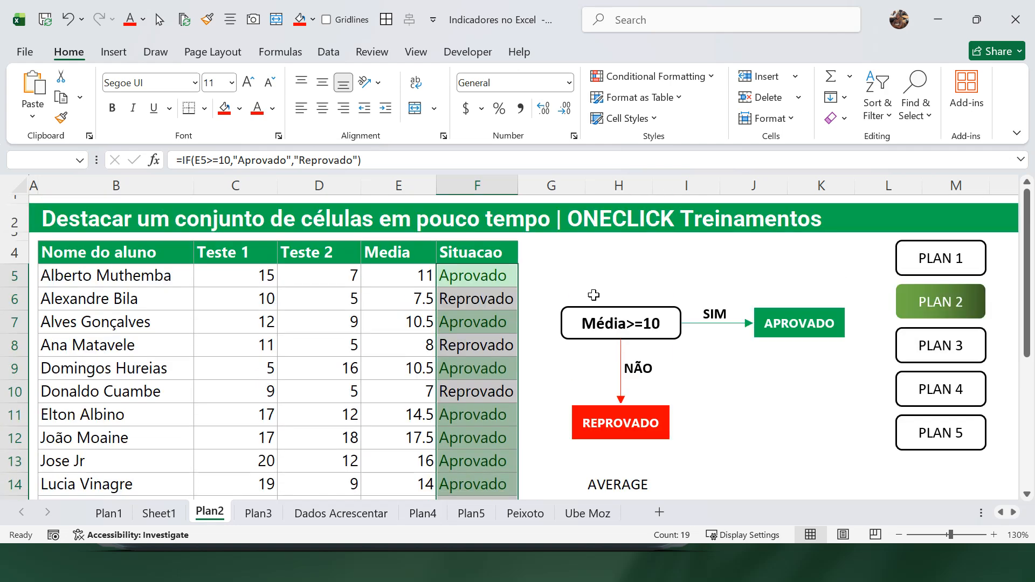
# Step: Add a second Equal To rule to F5:F23 giving "Reprovado" cells Light Red Fill with Dark Red Text, and review the column
pyautogui.click(638, 85)
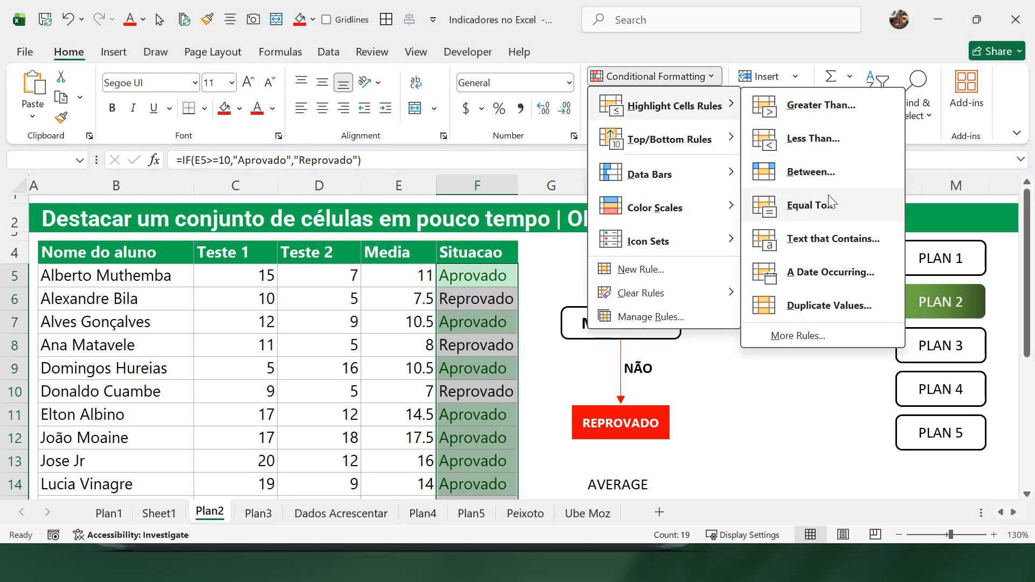
pyautogui.click(814, 205)
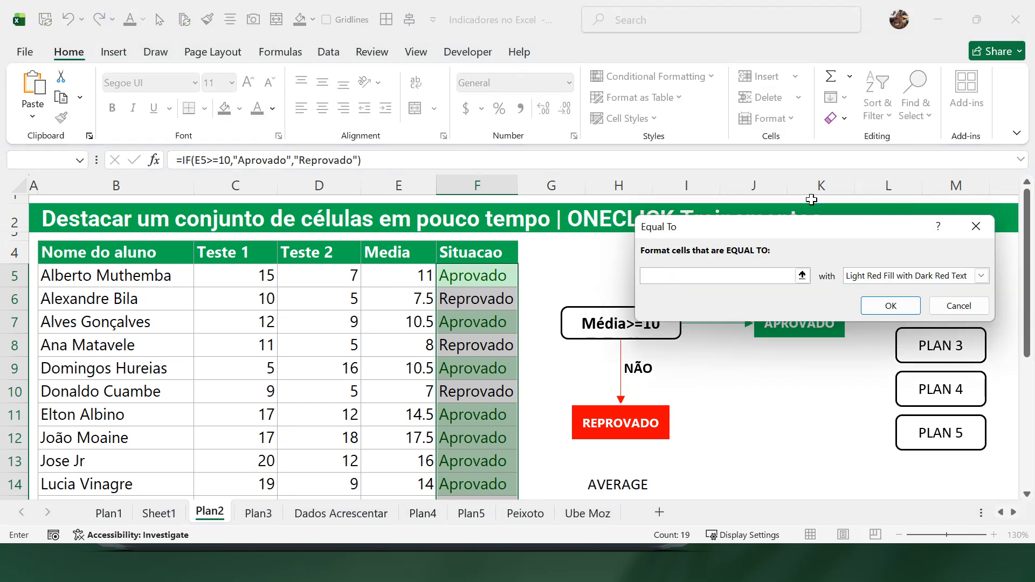
pyautogui.write('Reprovado')
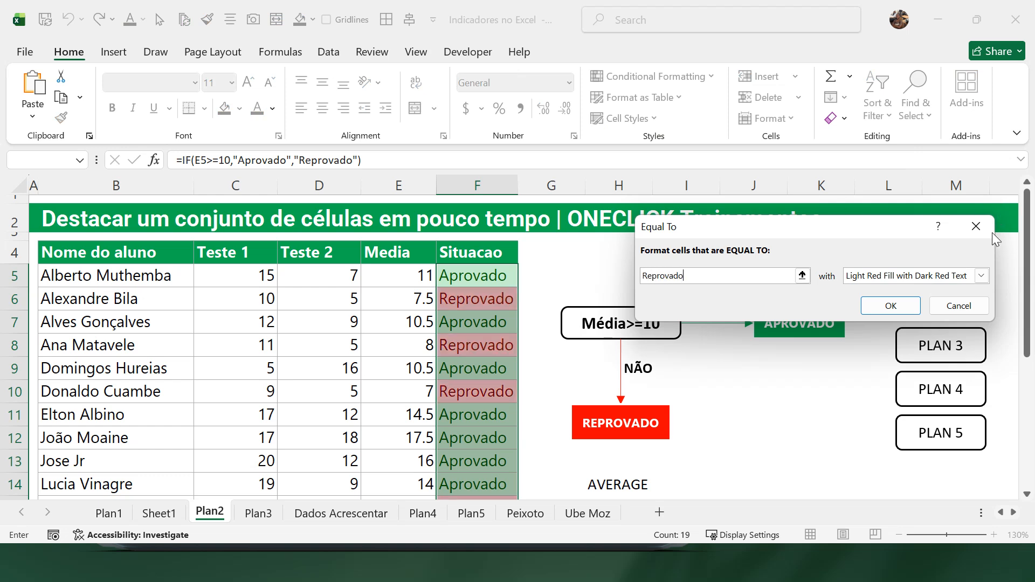
pyautogui.click(981, 275)
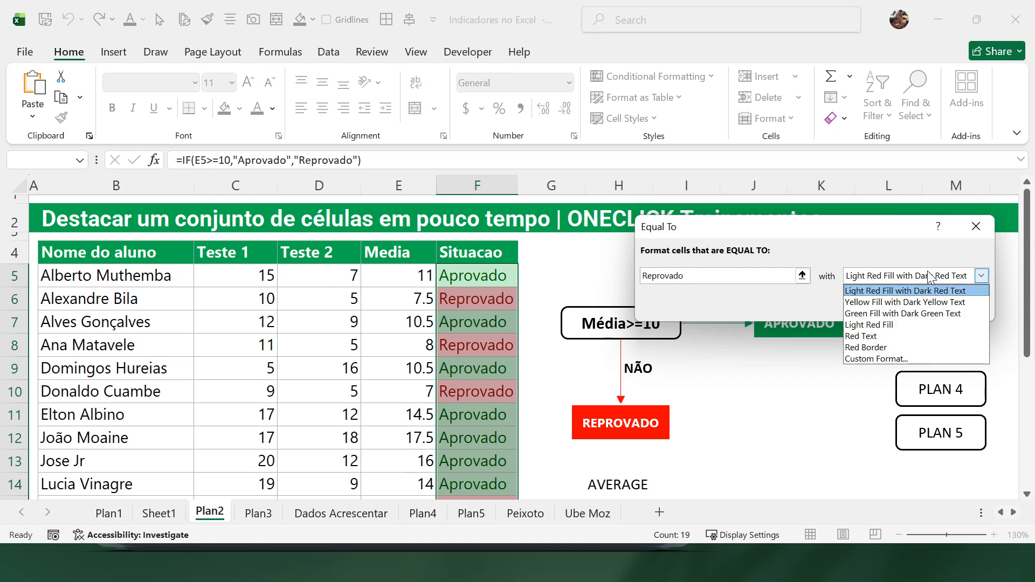
pyautogui.click(878, 292)
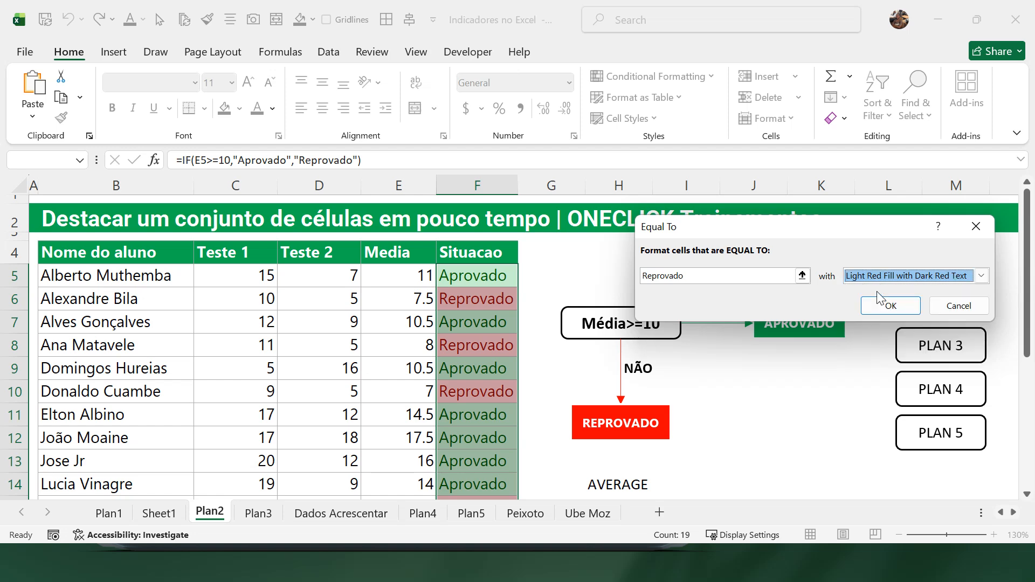
pyautogui.click(885, 306)
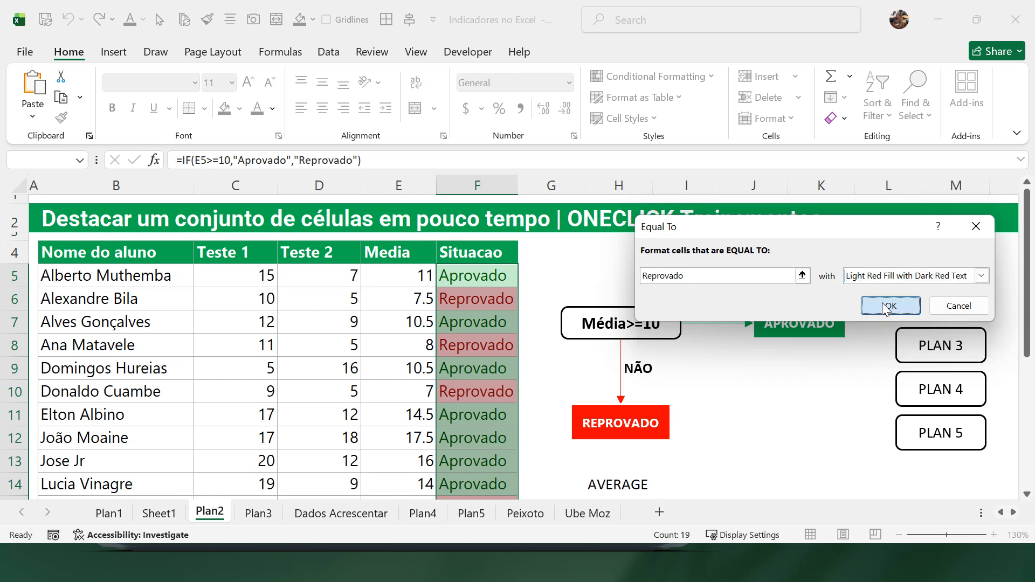
pyautogui.click(486, 392)
pyautogui.scroll(-3, 485, 397)
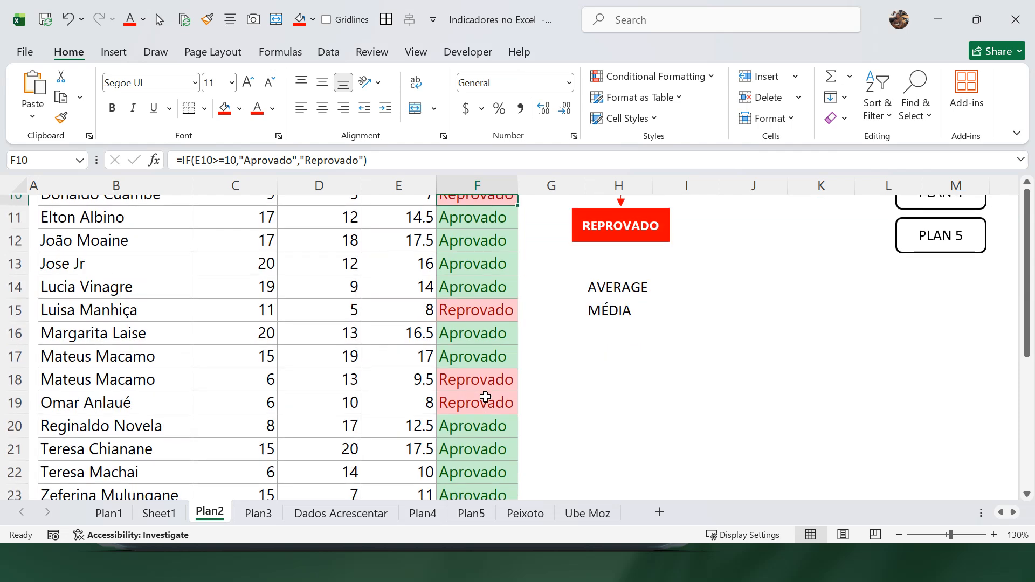
pyautogui.scroll(-1, 486, 397)
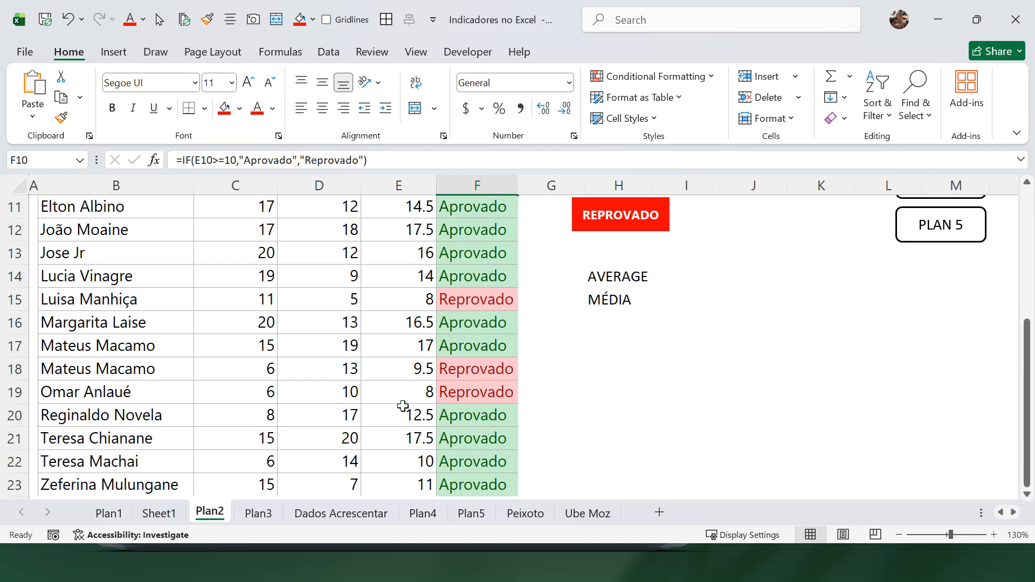
pyautogui.click(400, 406)
pyautogui.scroll(-2, 404, 406)
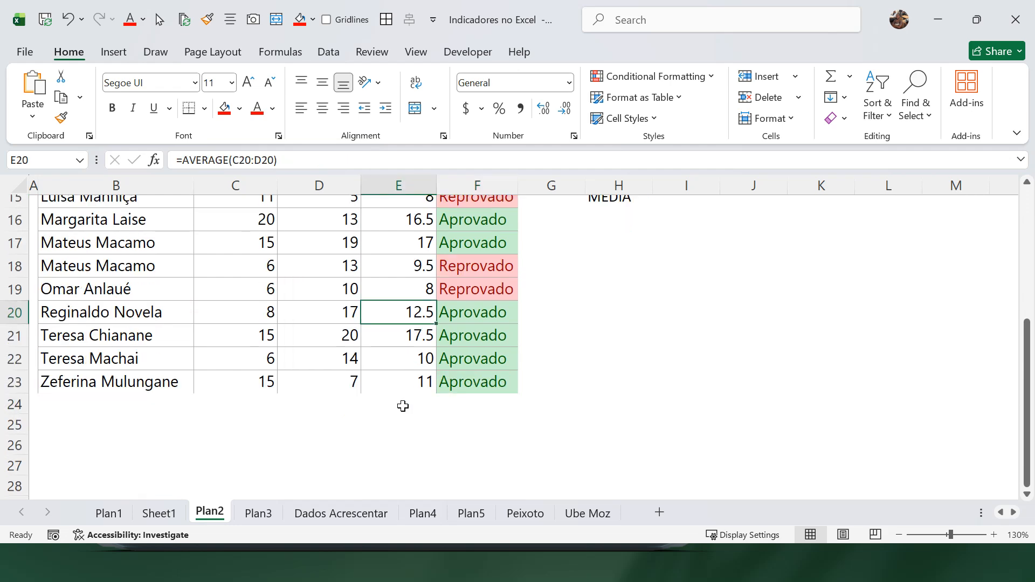
# Step: Look over the green and red status cells in F5:F23 for all students
pyautogui.scroll(1, 403, 406)
pyautogui.scroll(1, 404, 406)
pyautogui.click(468, 346)
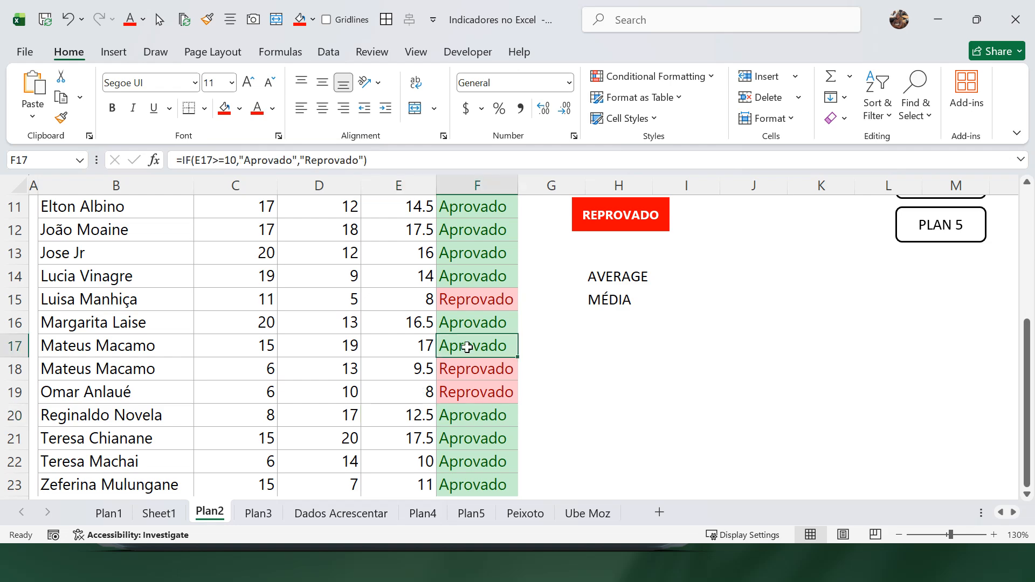
pyautogui.scroll(4, 467, 347)
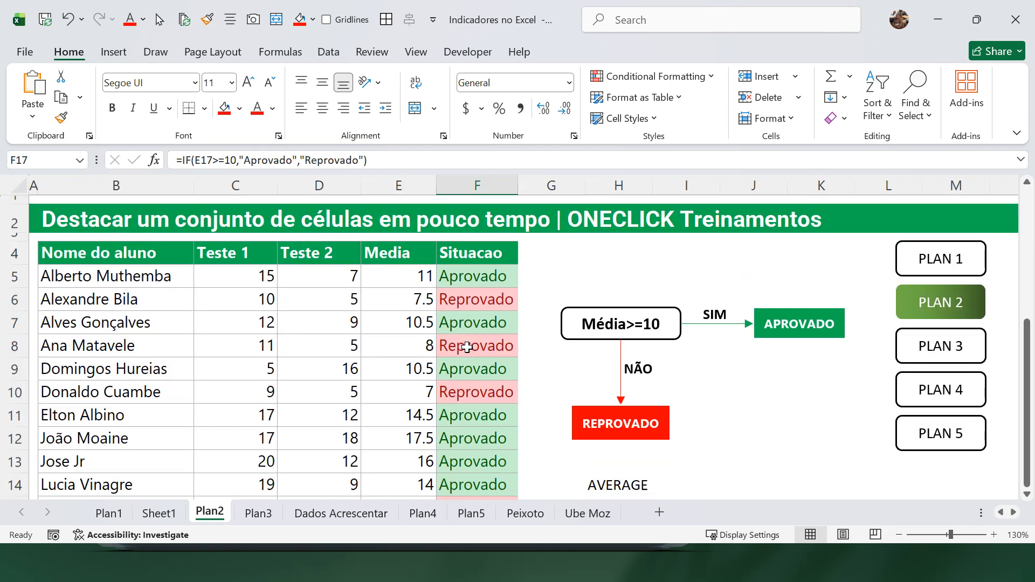
# Step: Open the testimonial sheet that follows Plan5 and collapse the ribbon to view the whole picture
pyautogui.click(525, 514)
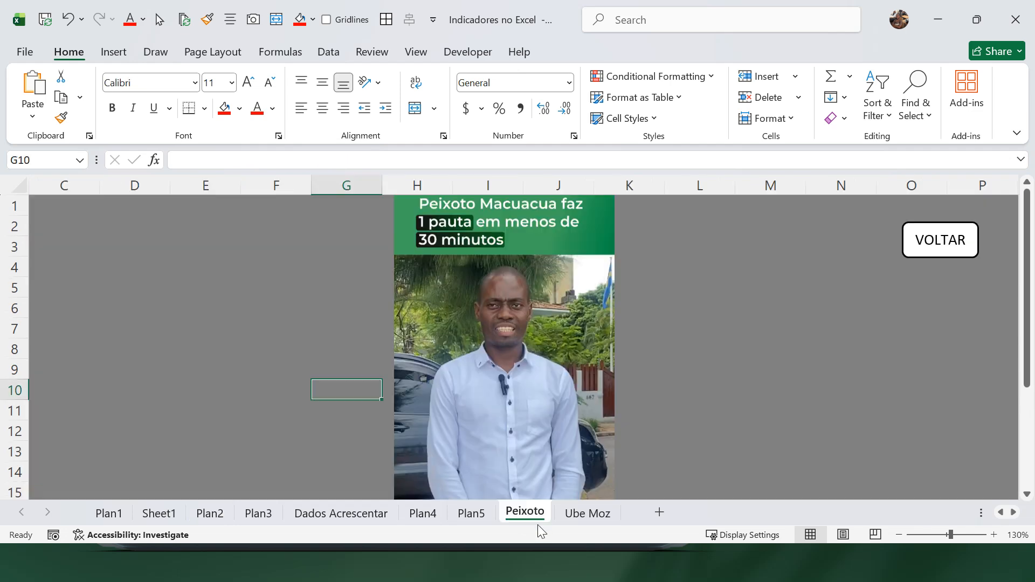
pyautogui.doubleClick(69, 52)
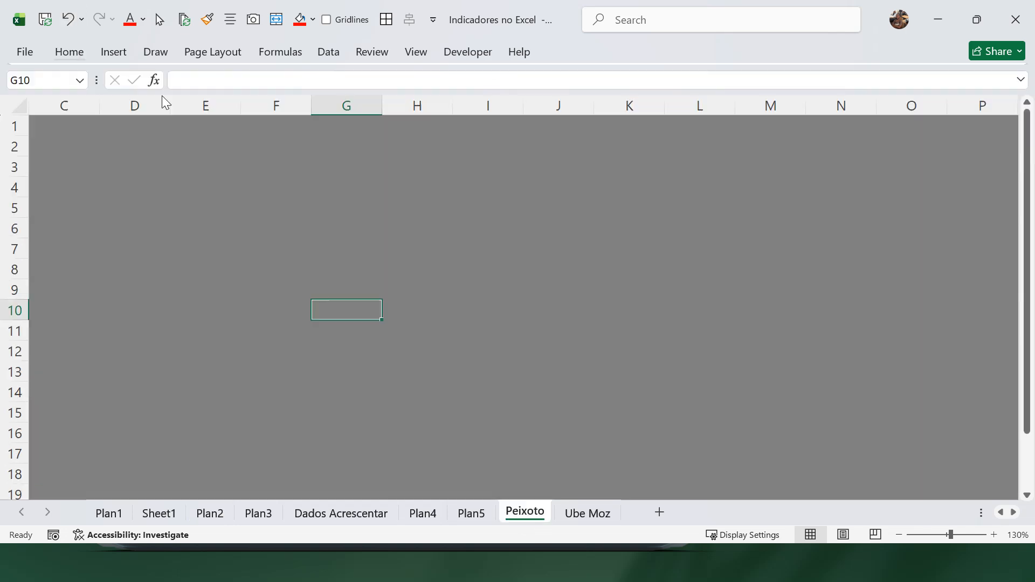
pyautogui.click(300, 223)
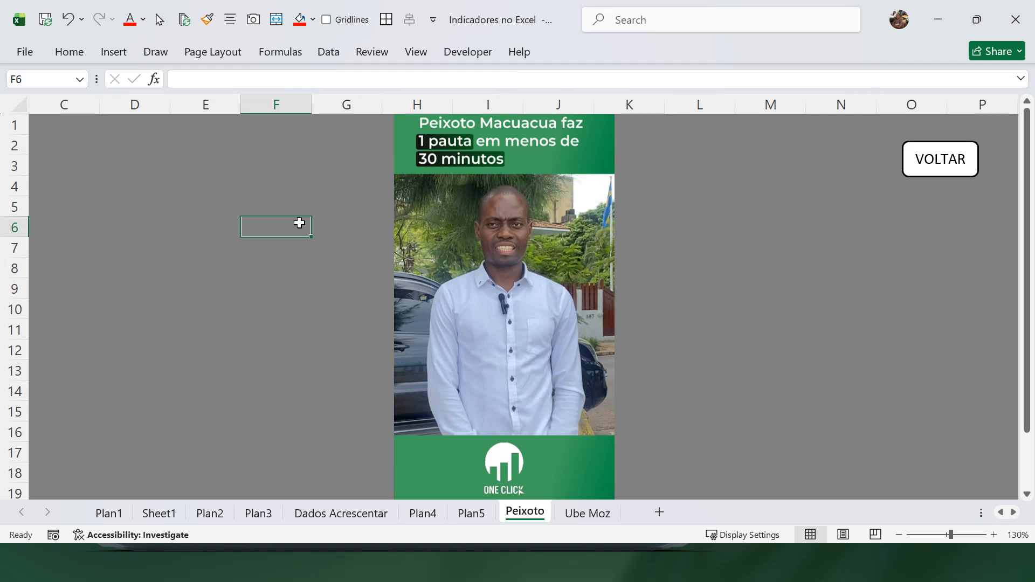
# Step: Switch to the PowerPoint presentation, restart the slide show on the testimonial slide and play its video
pyautogui.hotkey('alt', 'Tab')
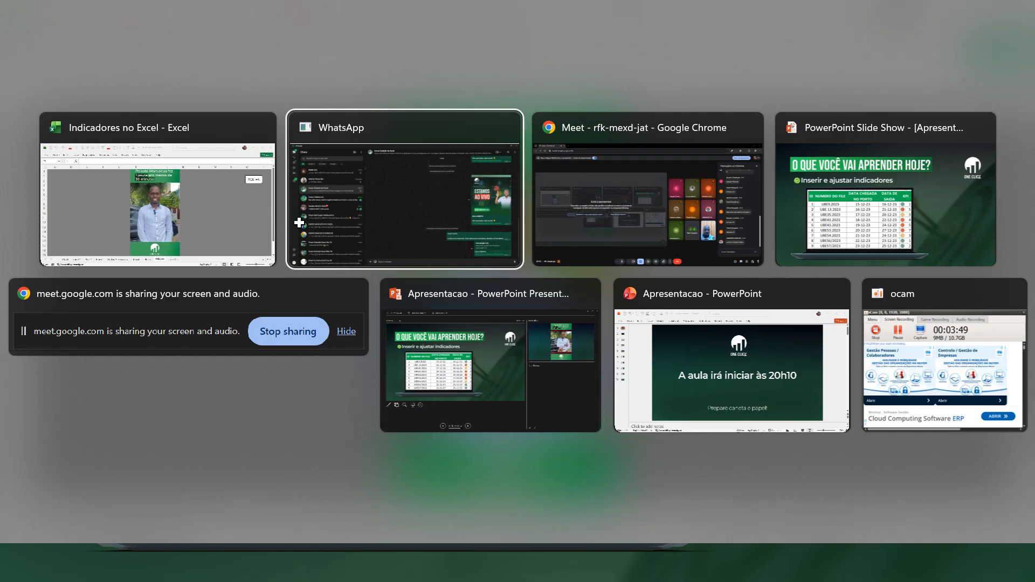
pyautogui.hotkey('alt', 'Tab')
pyautogui.hotkey('alt', 'Tab')
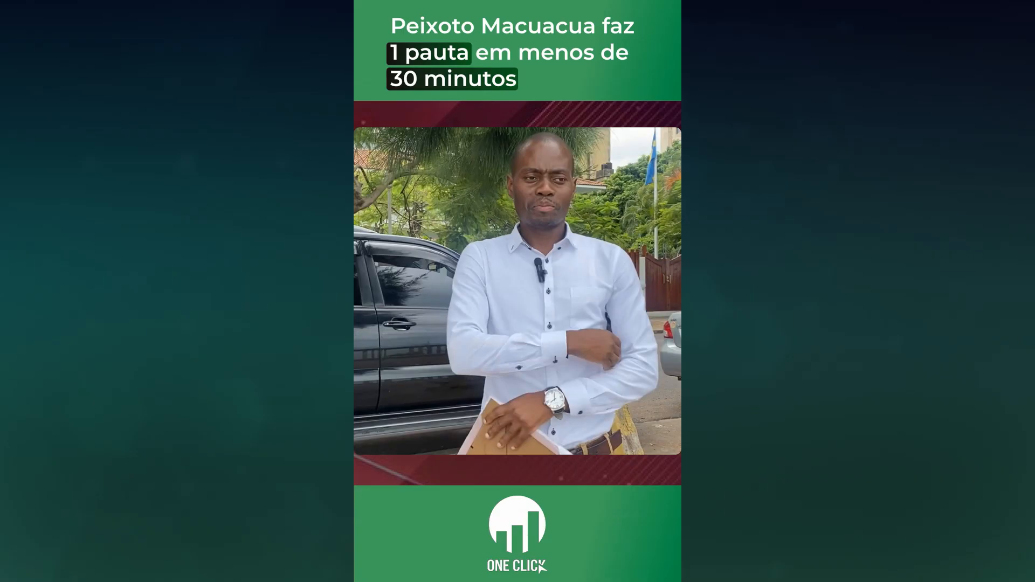
pyautogui.moveTo(409, 564)
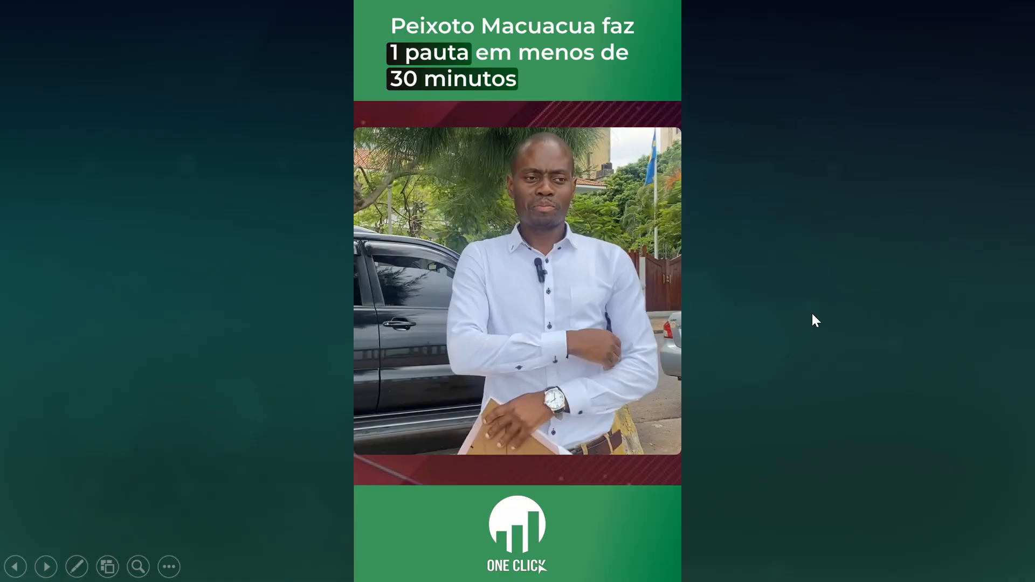
pyautogui.press('Escape')
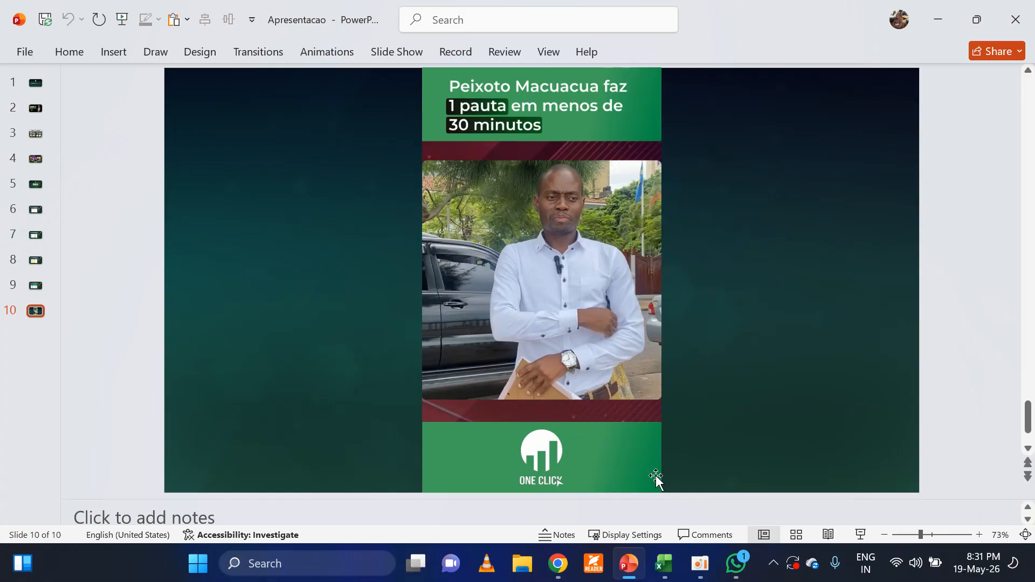
pyautogui.click(865, 531)
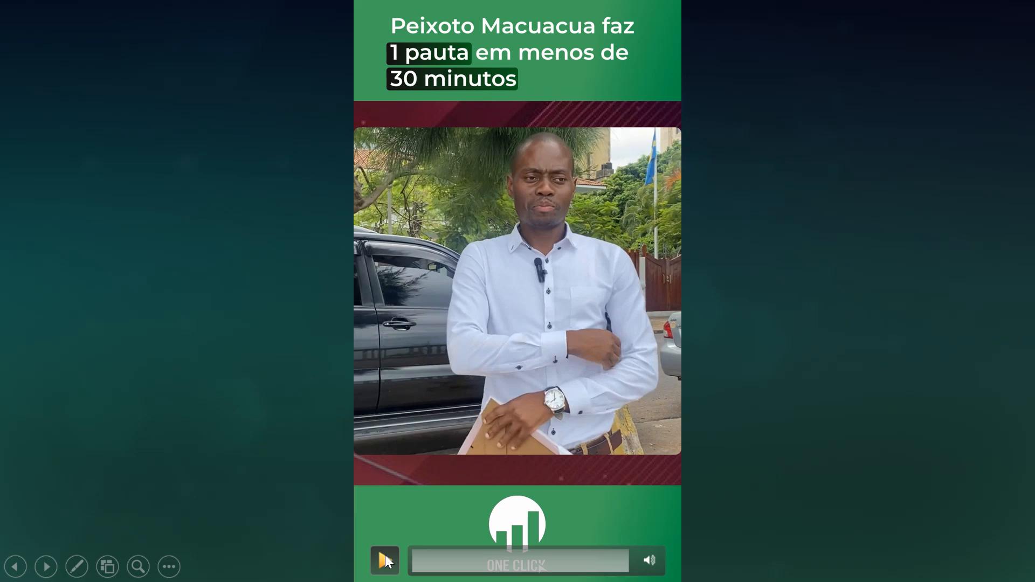
pyautogui.click(386, 555)
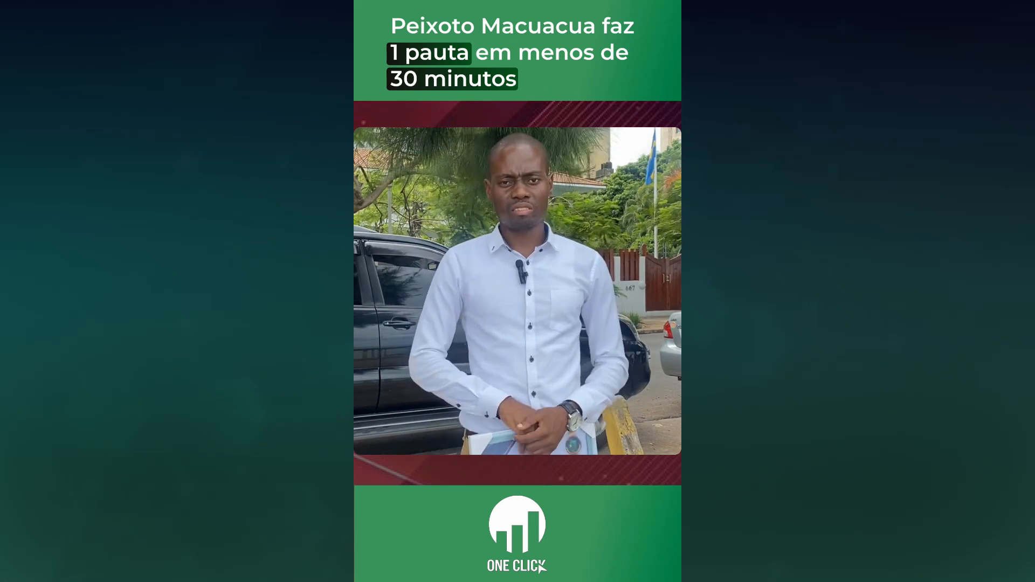
# Step: Switch back to the Excel workbook and return to the Plan2 sheet
pyautogui.hotkey('alt', 'Tab')
pyautogui.hotkey('alt', 'Tab')
pyautogui.hotkey('alt', 'Tab')
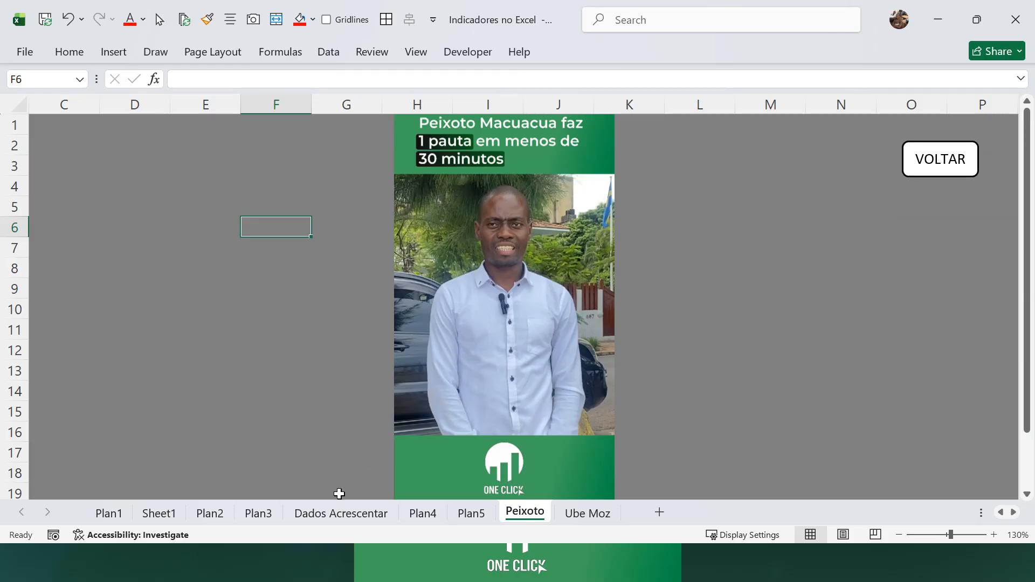
pyautogui.click(210, 513)
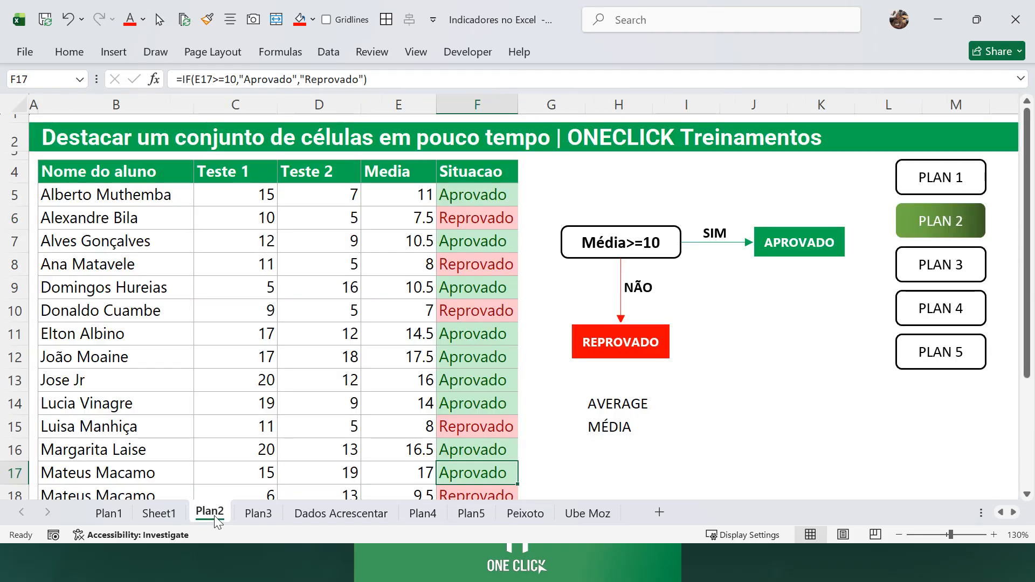
pyautogui.click(364, 403)
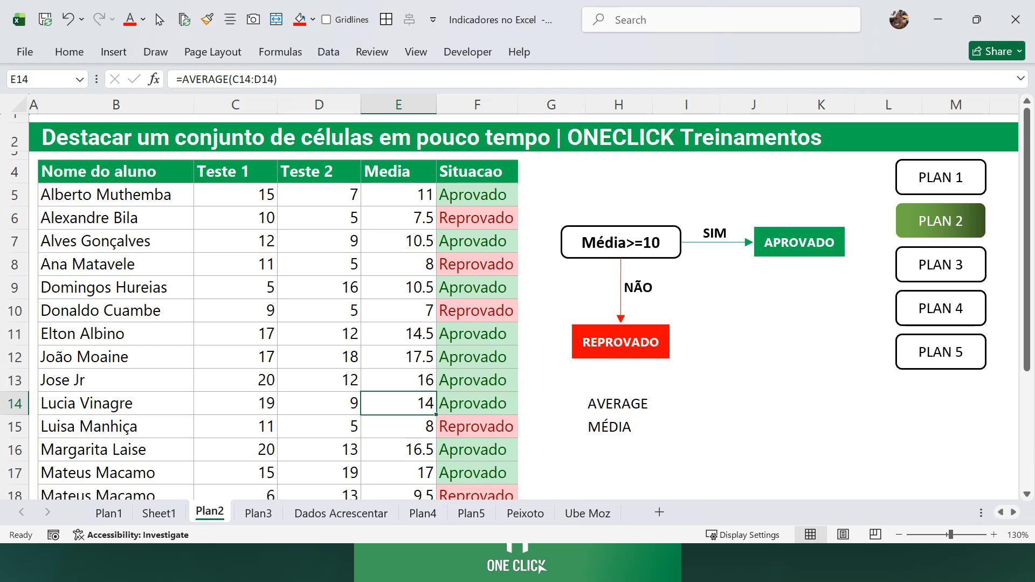
pyautogui.hotkey('alt', 'Tab')
pyautogui.hotkey('alt', 'Tab')
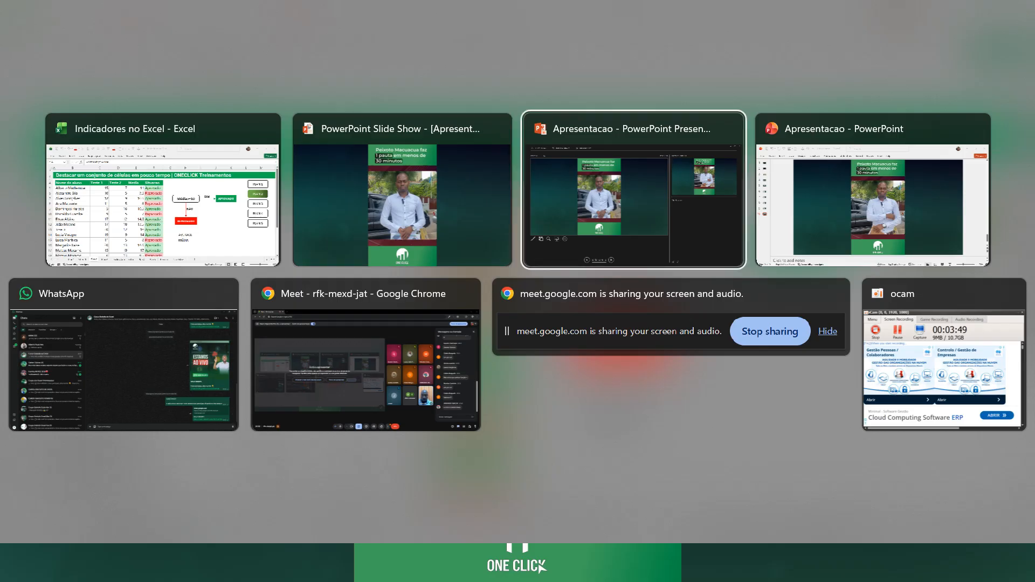
pyautogui.hotkey('alt', 'Tab')
pyautogui.hotkey('alt', 'Tab')
pyautogui.hotkey('alt', 'Tab')
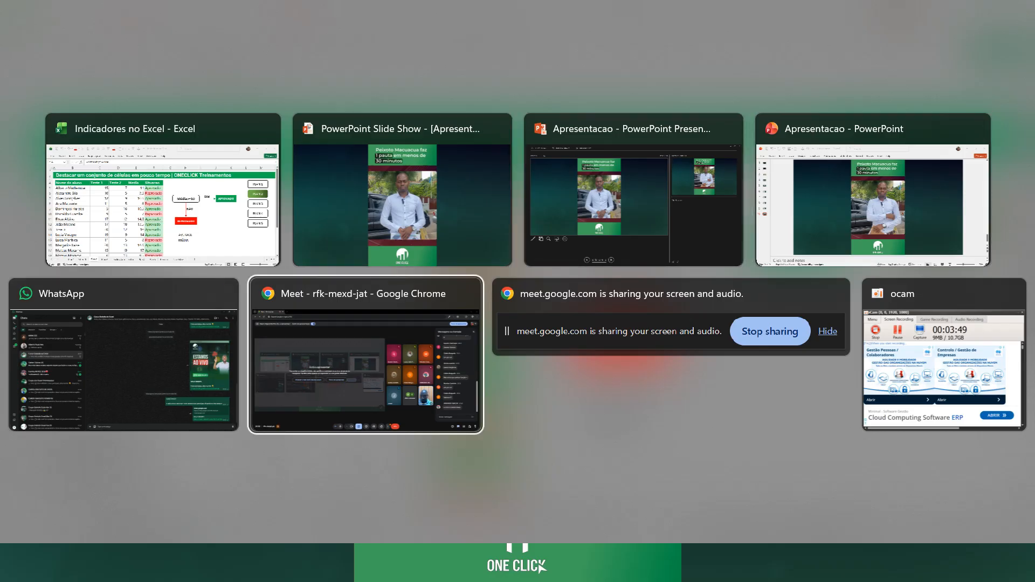
pyautogui.press('Escape')
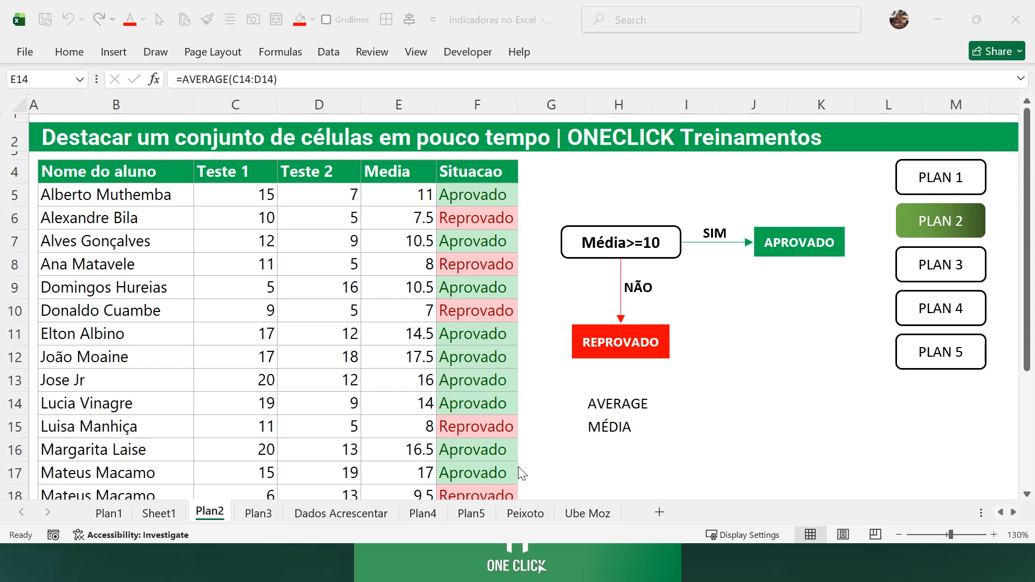
# Step: Open the Plan3 sheet and examine its Produto, Origem and Venda columns, including the Nacional and Importado entries
pyautogui.click(778, 381)
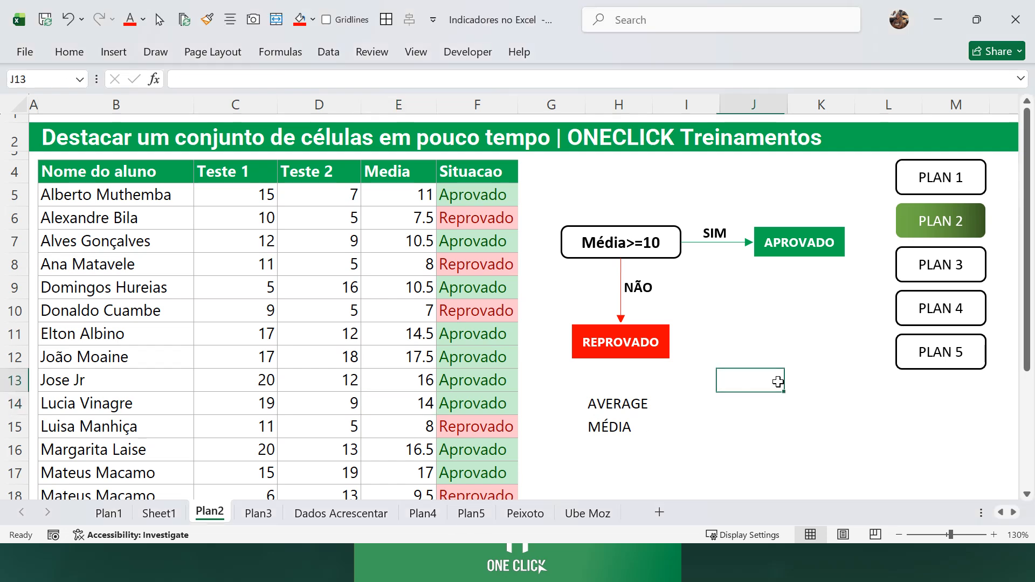
pyautogui.click(954, 269)
pyautogui.click(499, 383)
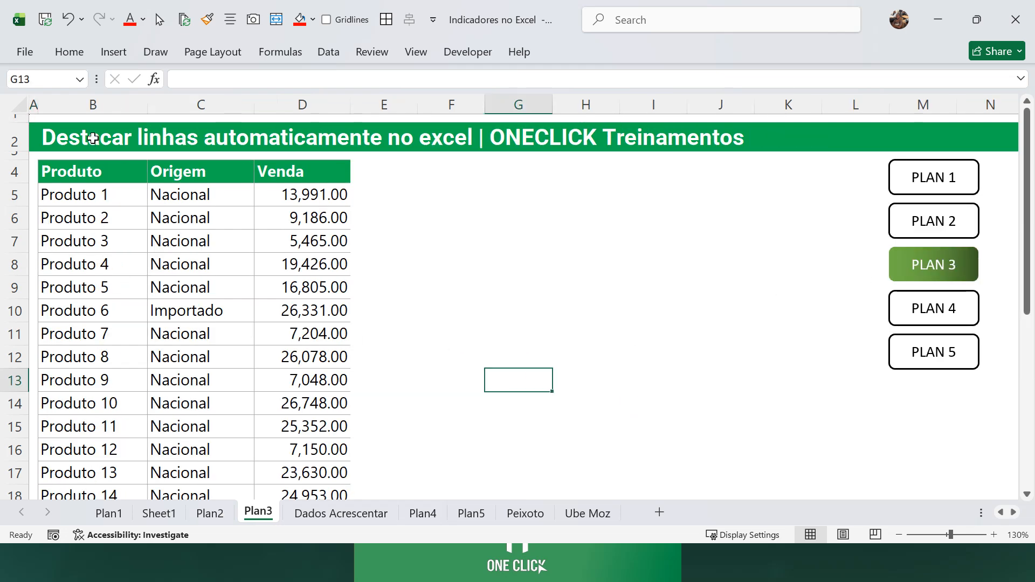
pyautogui.click(93, 103)
pyautogui.click(180, 106)
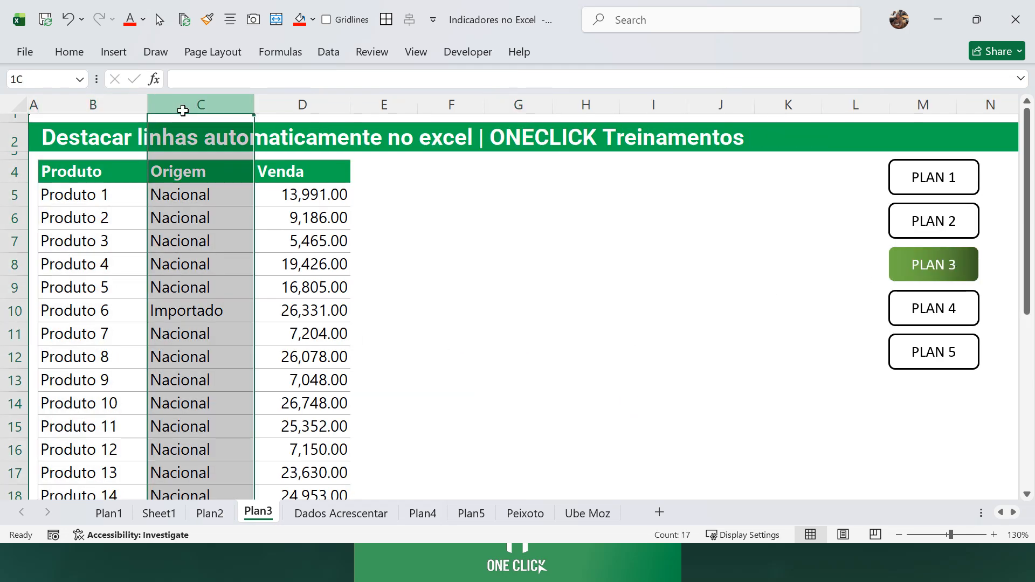
pyautogui.click(190, 235)
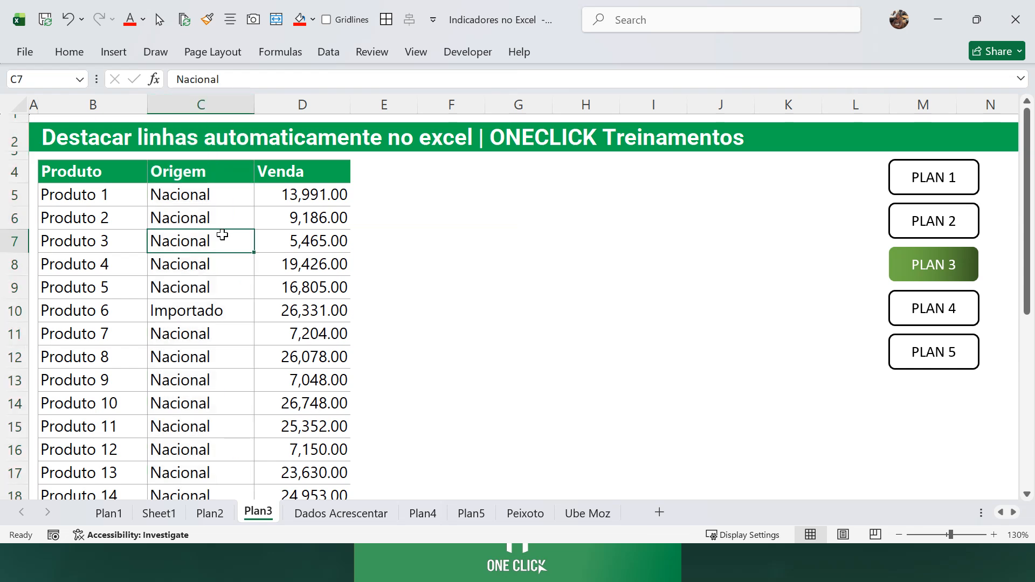
pyautogui.click(203, 317)
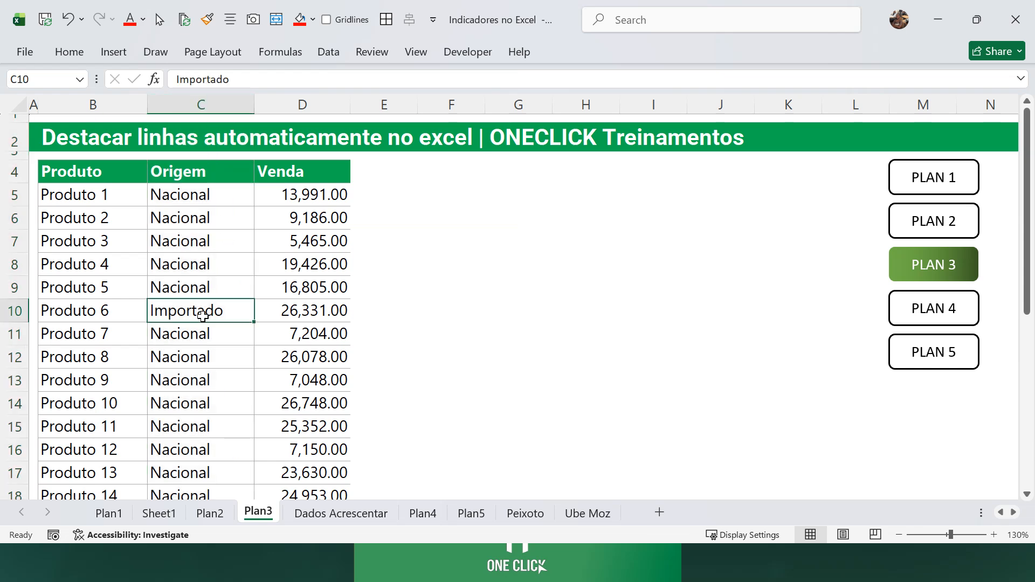
pyautogui.click(294, 100)
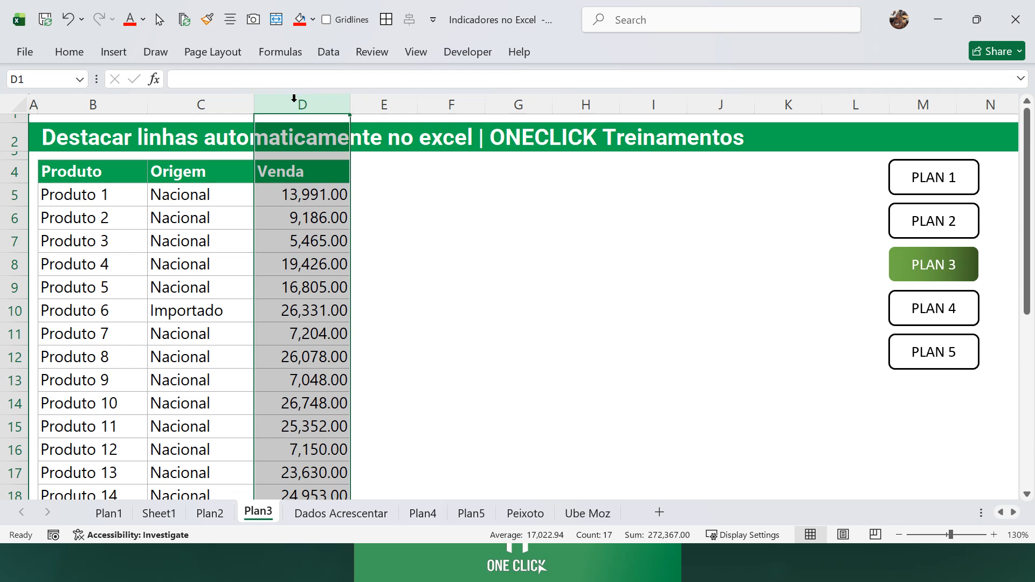
# Step: Restore the ribbon and manually fill the Importado rows B10:D10 (Produto 6) and B20:D20 (Produto 16) yellow
pyautogui.doubleClick(68, 53)
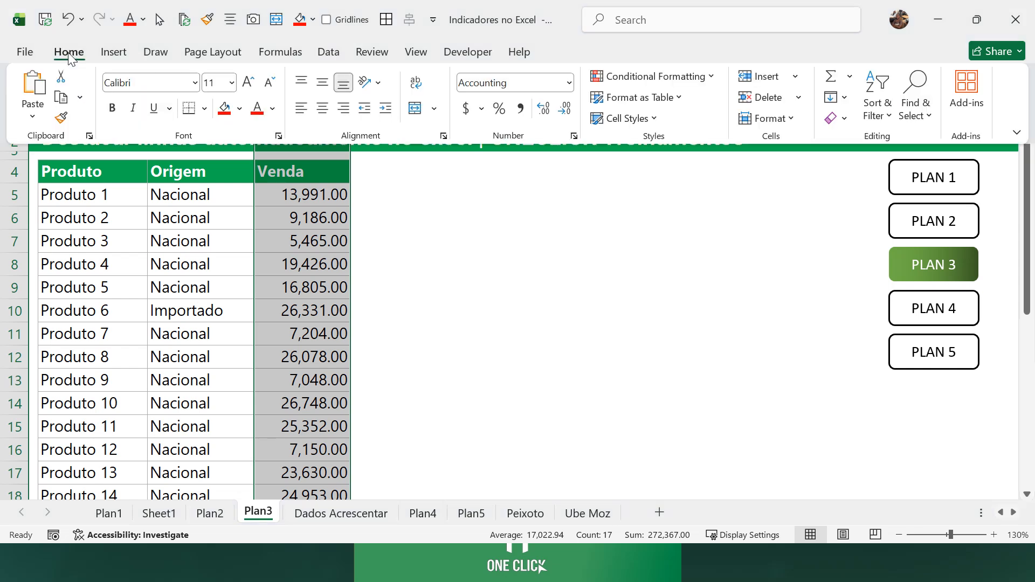
pyautogui.click(406, 381)
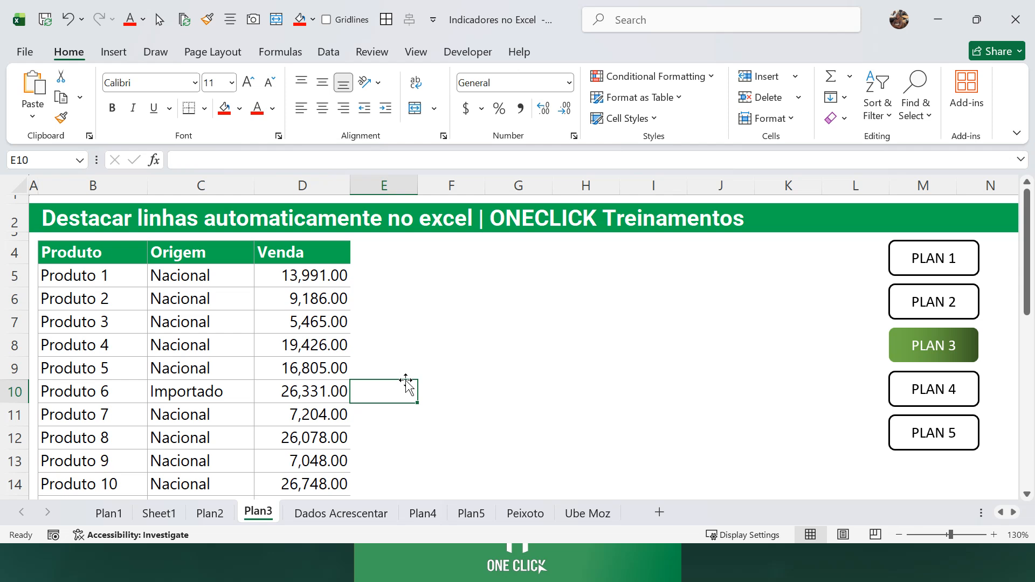
pyautogui.click(504, 386)
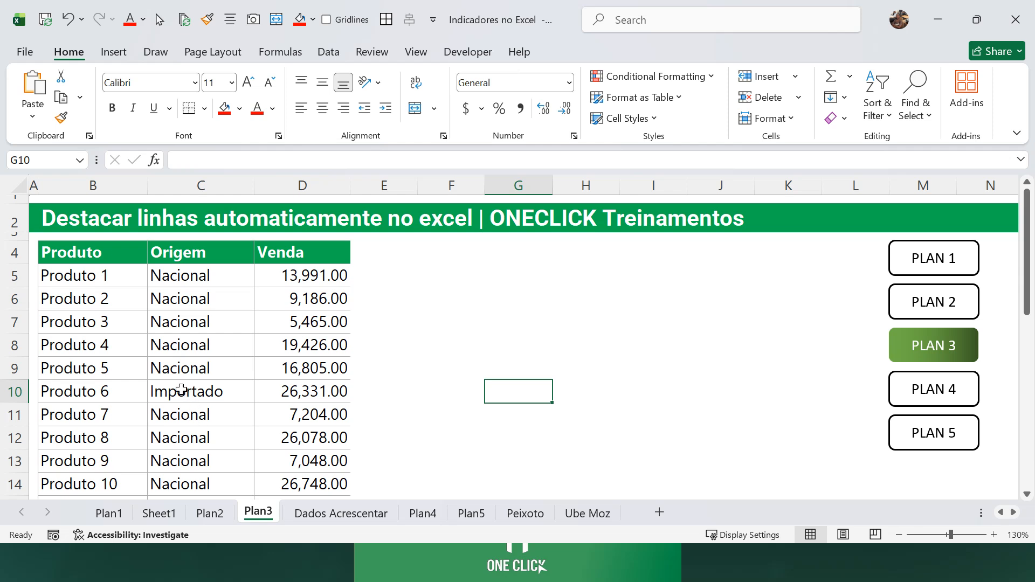
pyautogui.moveTo(97, 393); pyautogui.dragTo(311, 392)
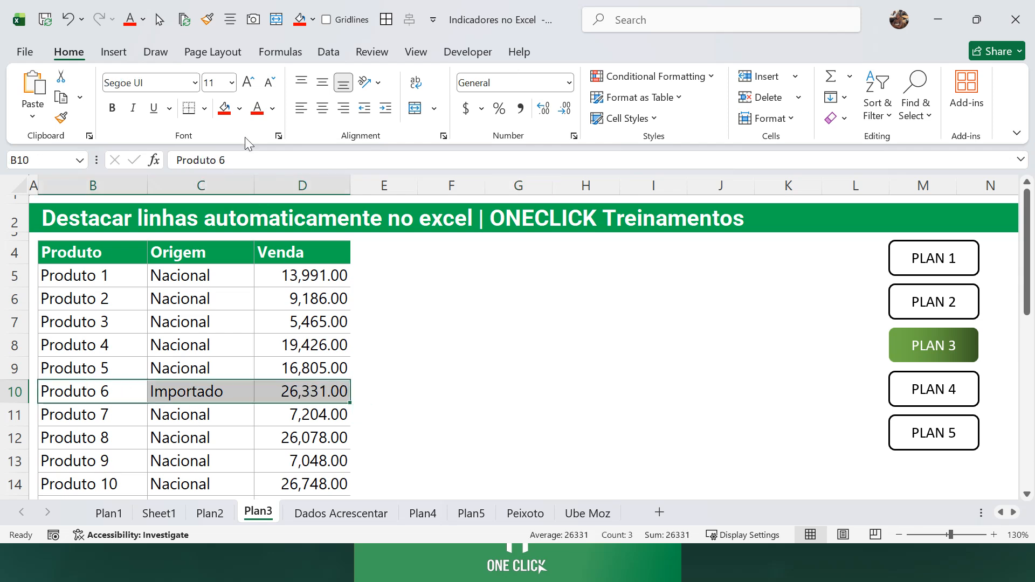
pyautogui.click(239, 109)
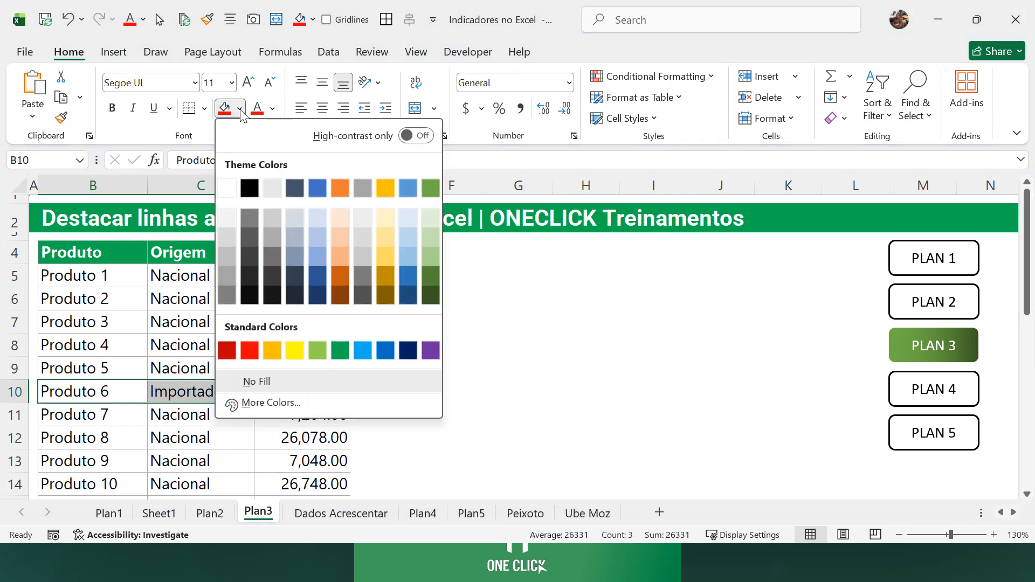
pyautogui.click(295, 351)
pyautogui.scroll(-3, 205, 412)
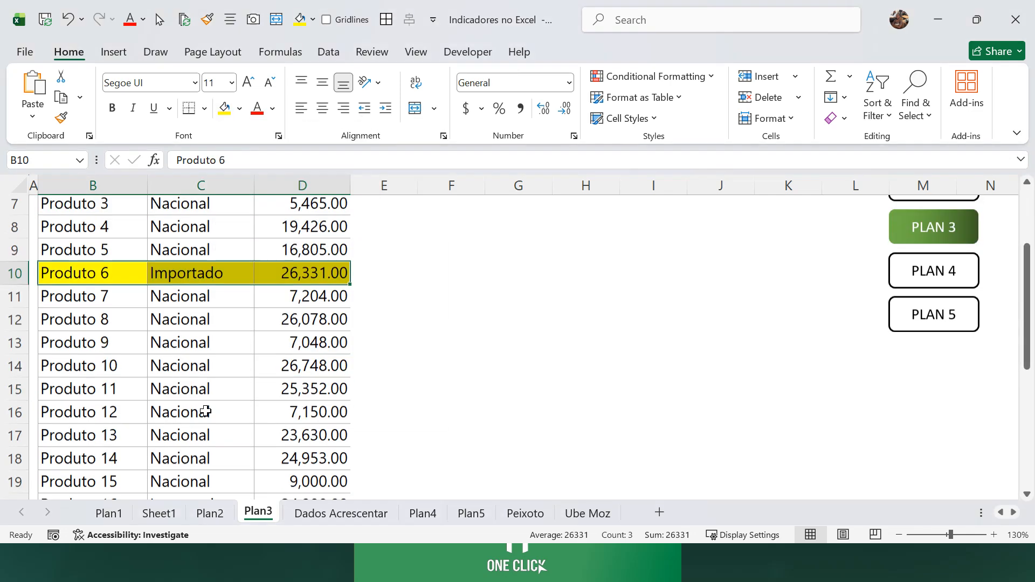
pyautogui.moveTo(100, 413); pyautogui.dragTo(300, 412)
pyautogui.click(224, 108)
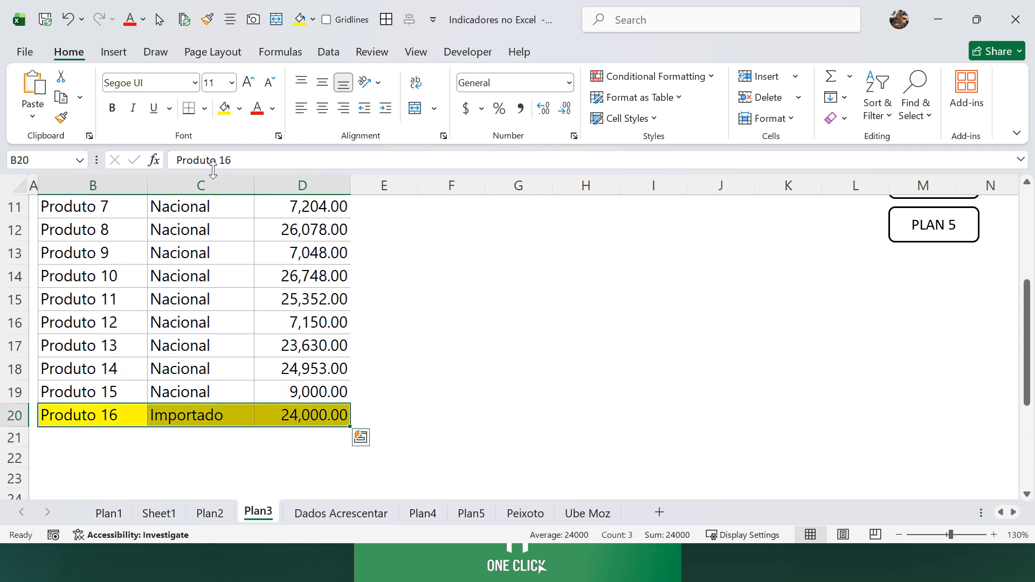
# Step: Set Produto 9's origin in C13 to Importado and fill its row B13:D13 yellow
pyautogui.click(192, 259)
pyautogui.write('I')
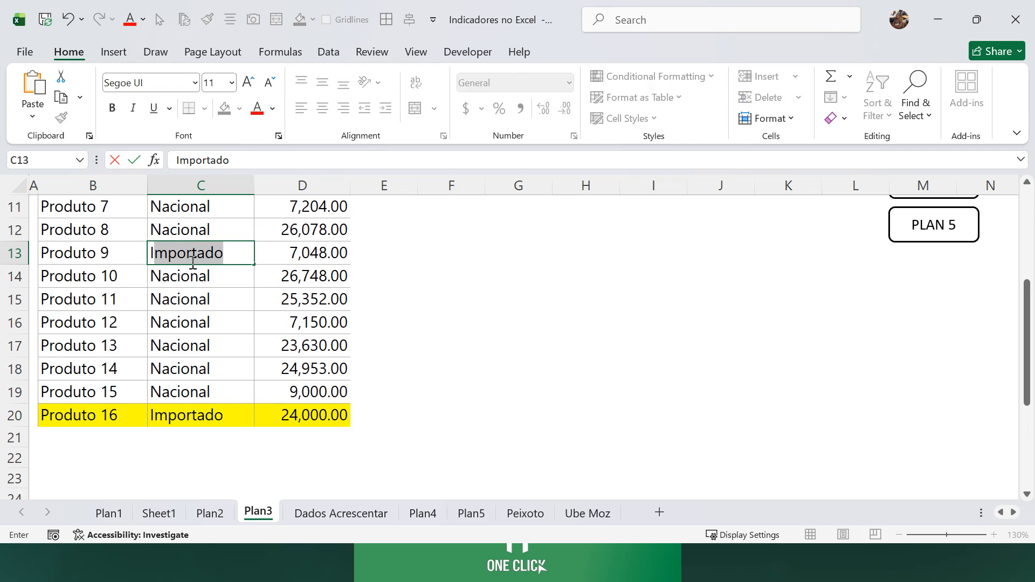
pyautogui.press('Return')
pyautogui.keyDown('shift'); pyautogui.click(300, 254); pyautogui.keyUp('shift')
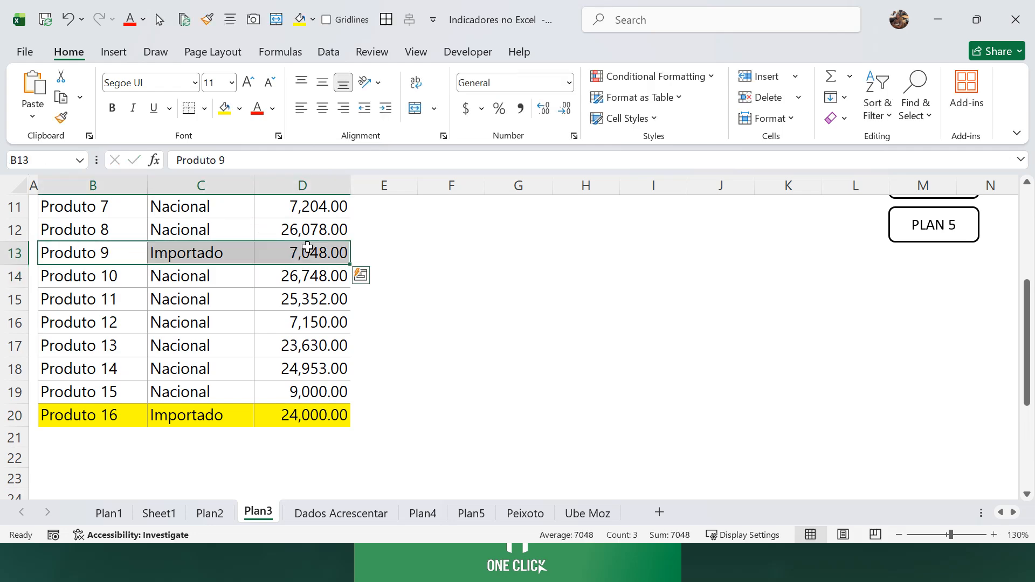
pyautogui.click(224, 108)
# Step: Set Produto 3's origin in C7 to Importado, fill its row B7:D7 yellow and review the highlighted rows
pyautogui.scroll(3, 208, 276)
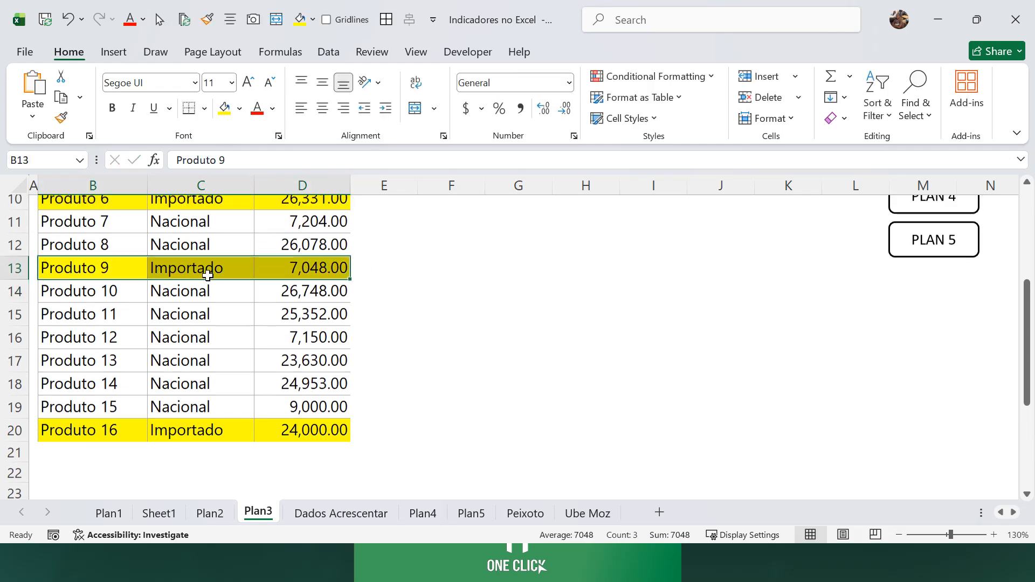
pyautogui.click(188, 314)
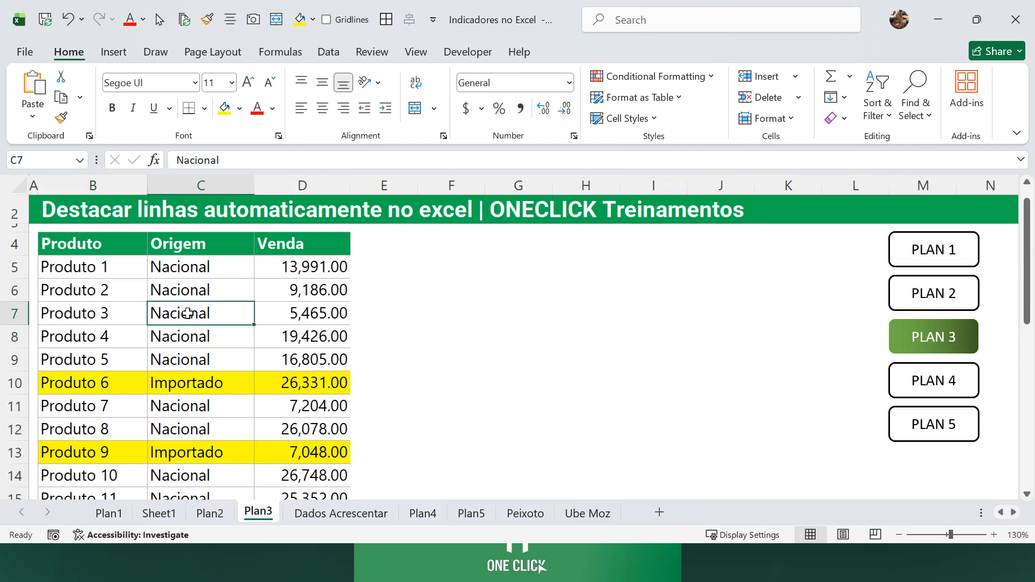
pyautogui.write('I')
pyautogui.press('Return')
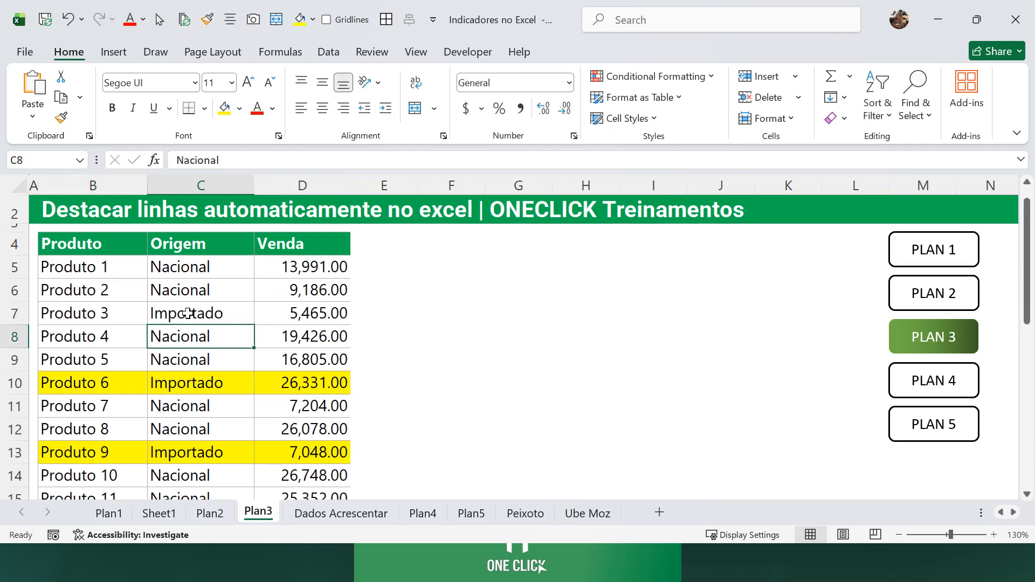
pyautogui.moveTo(101, 317); pyautogui.dragTo(305, 313)
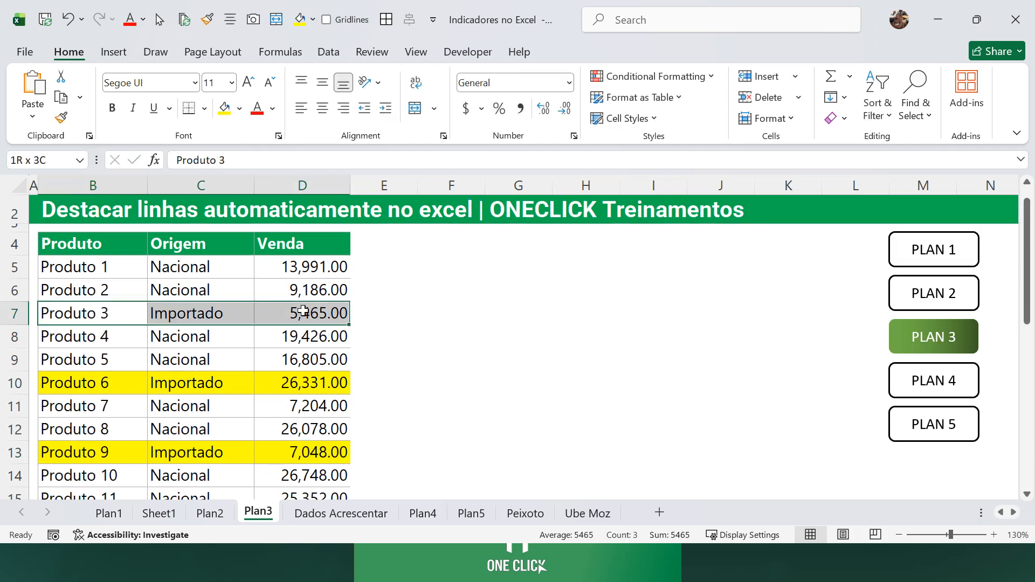
pyautogui.click(225, 111)
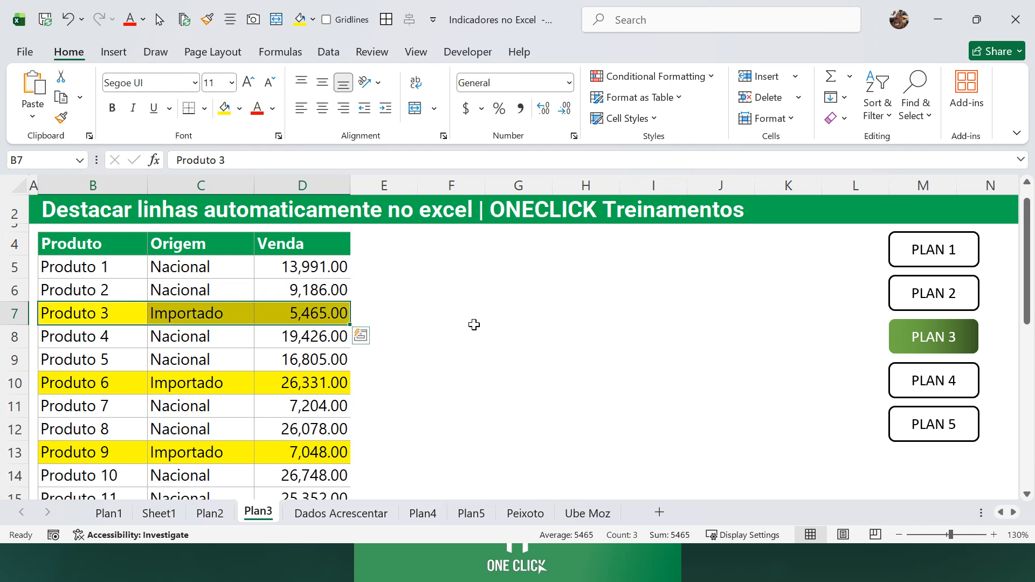
pyautogui.click(499, 358)
pyautogui.scroll(-3, 498, 357)
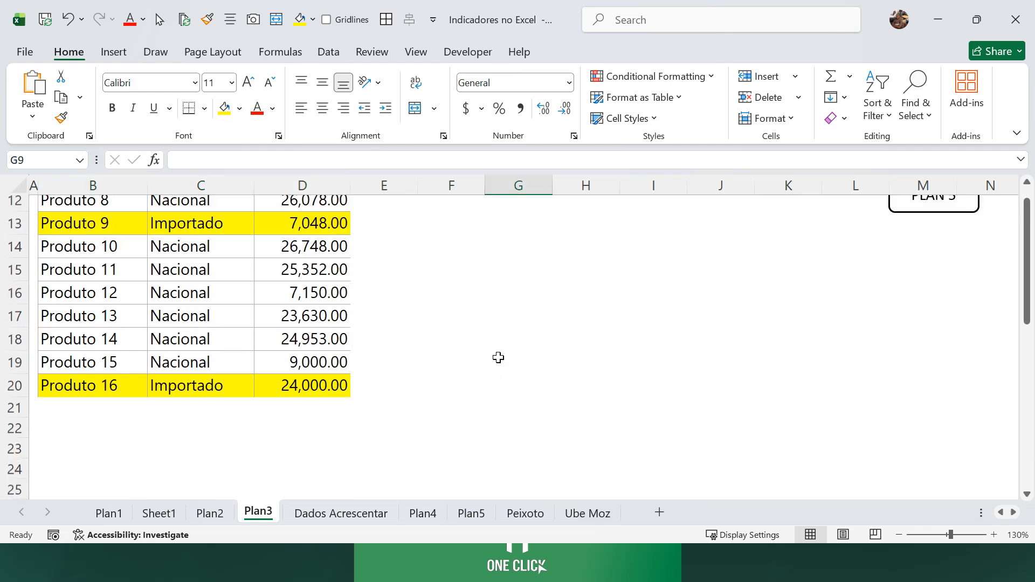
# Step: Make the product names Produto 3 and Produto 9 bold in the Plan3 table
pyautogui.scroll(4, 498, 358)
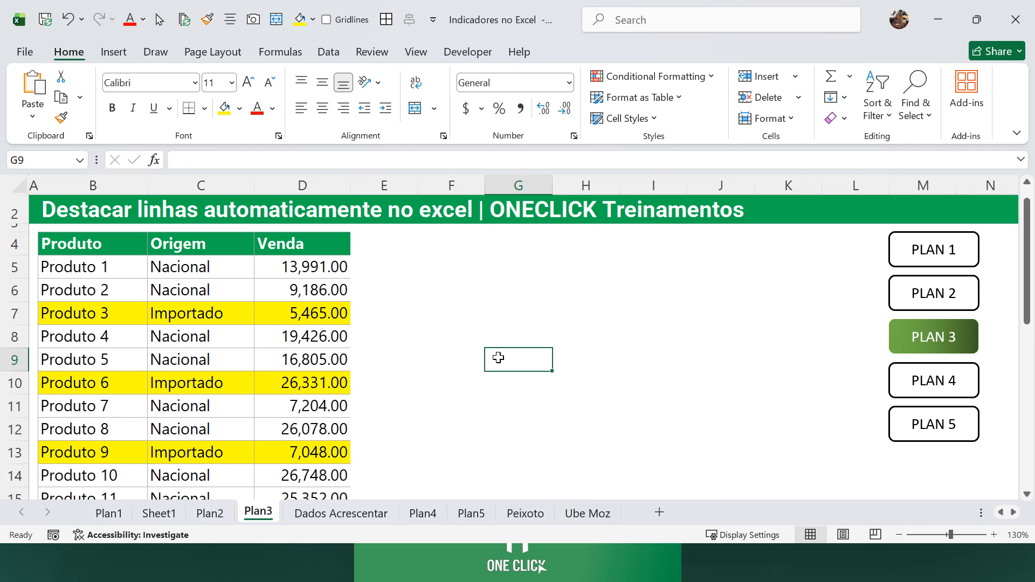
pyautogui.click(118, 313)
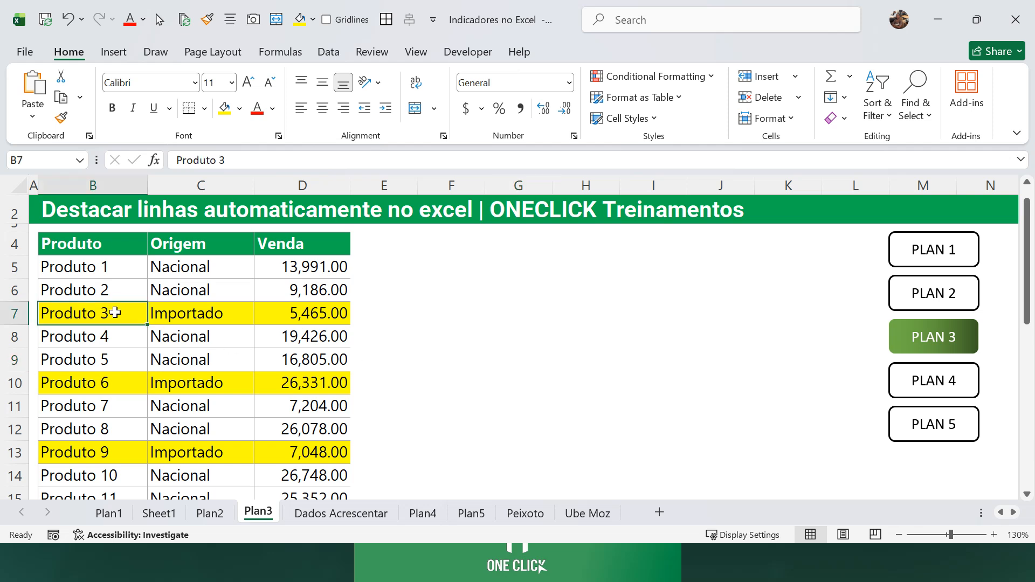
pyautogui.click(111, 109)
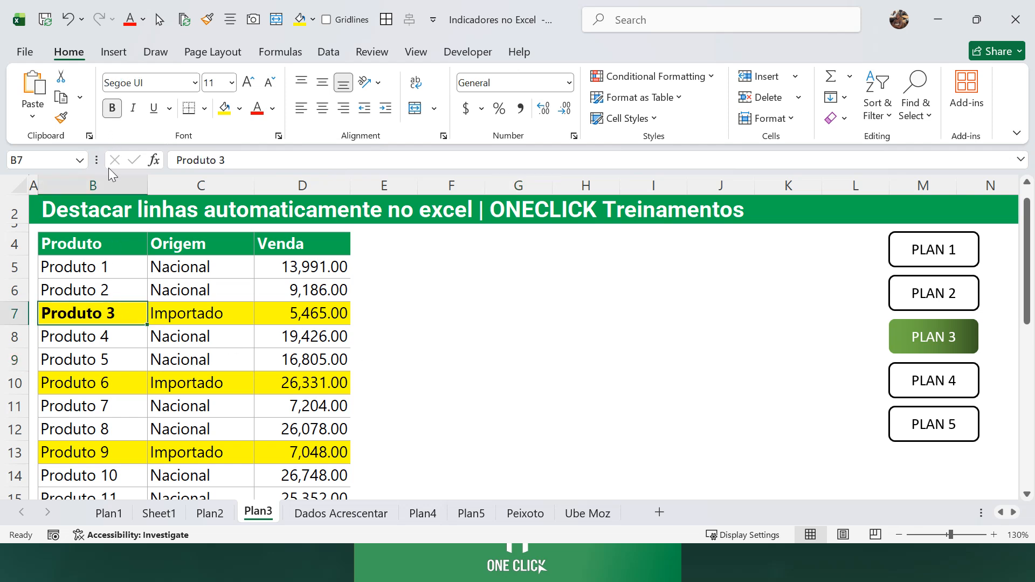
pyautogui.click(104, 462)
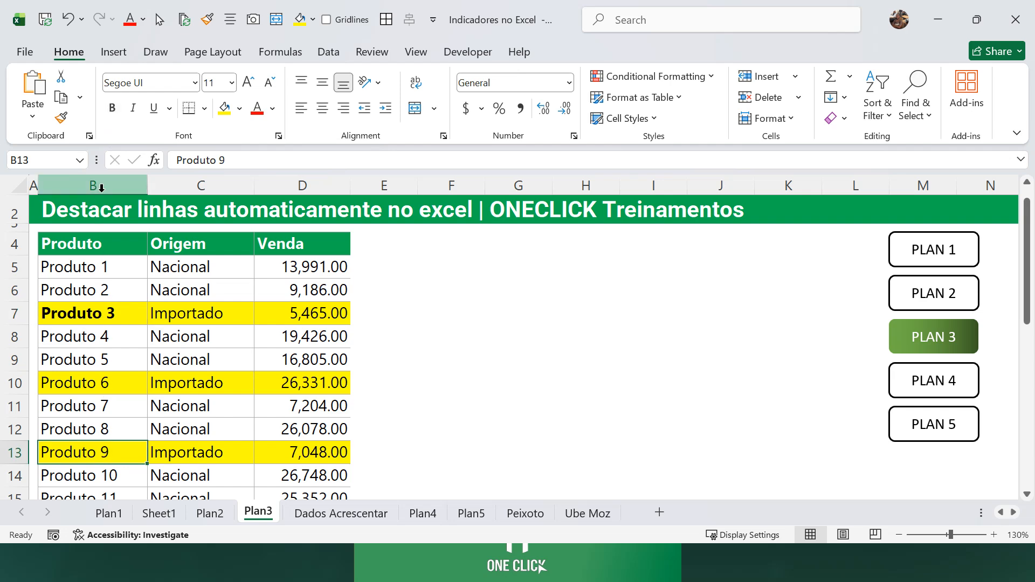
pyautogui.click(112, 108)
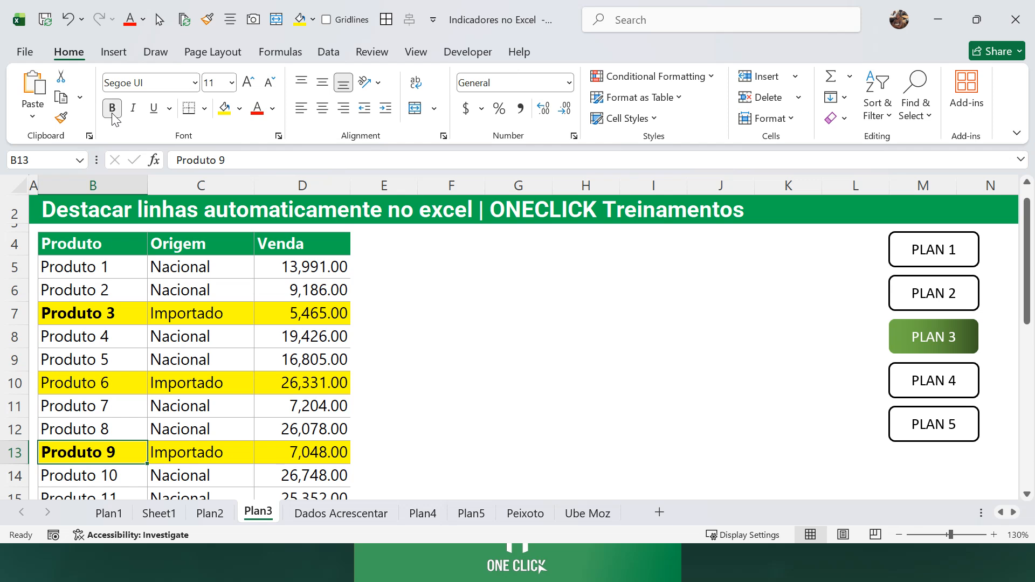
# Step: Change the Origem of Produto 3 and Produto 9 to Nacional
pyautogui.click(200, 318)
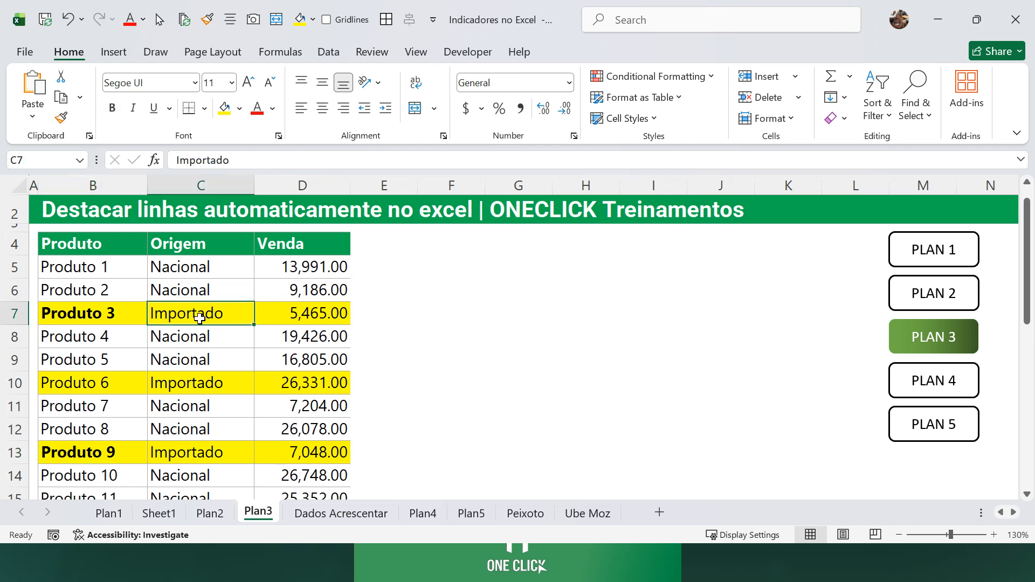
pyautogui.write('Nacional')
pyautogui.press('Return')
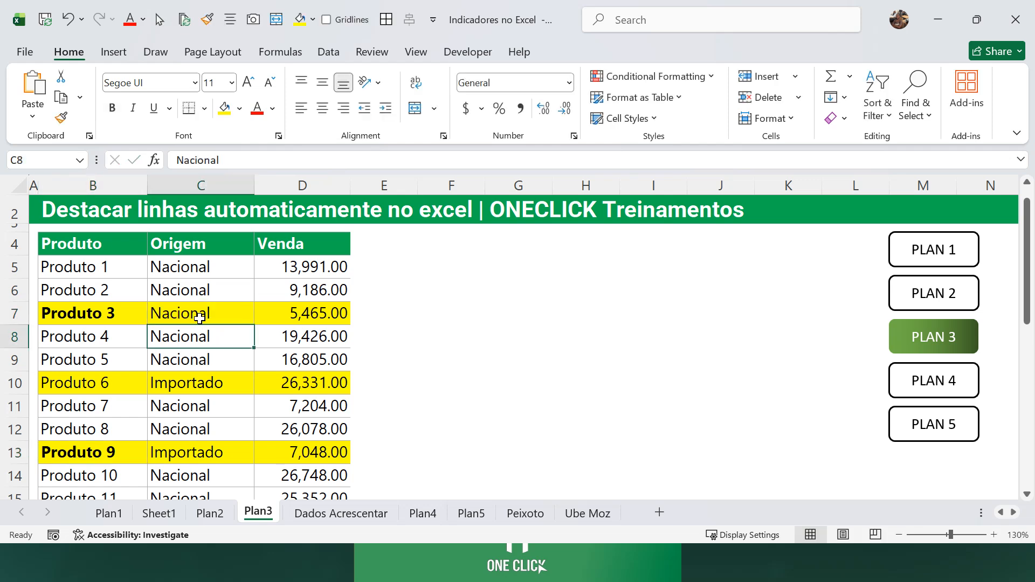
pyautogui.click(197, 452)
pyautogui.write('Nacional')
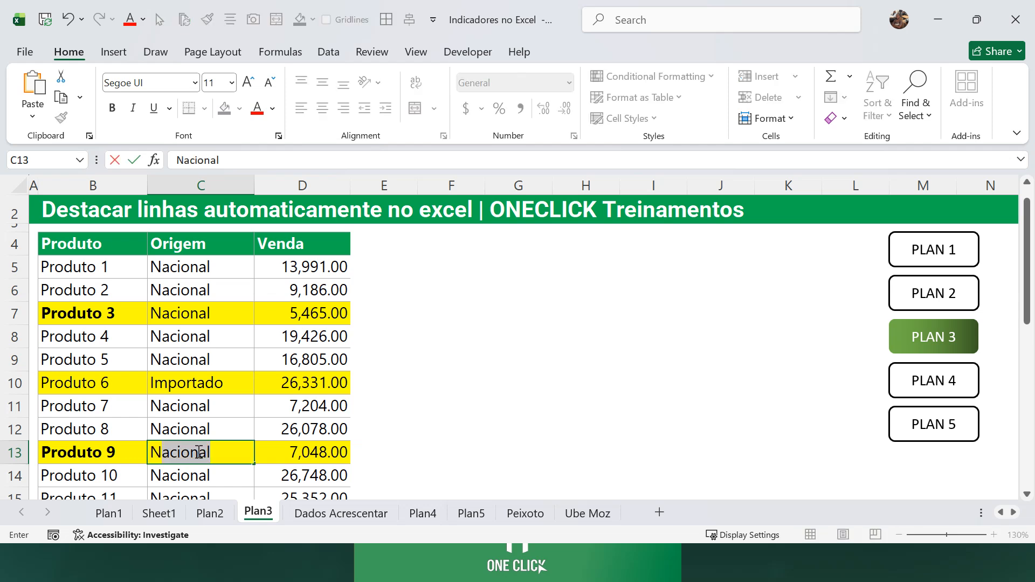
pyautogui.press('Return')
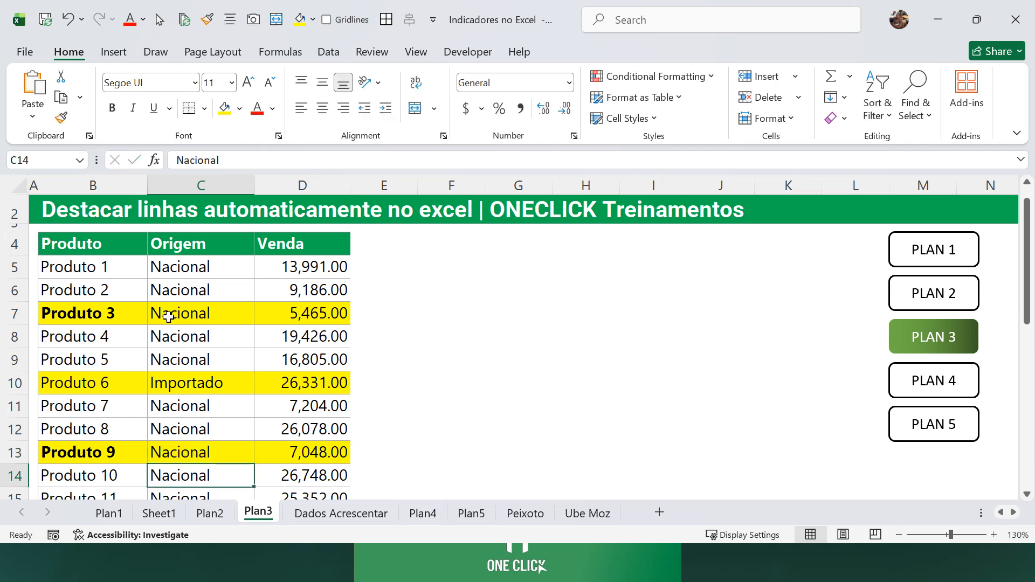
# Step: Remove the yellow fill from the Produto 3 row and the bold from its name
pyautogui.click(106, 312)
pyautogui.moveTo(106, 312); pyautogui.dragTo(282, 308)
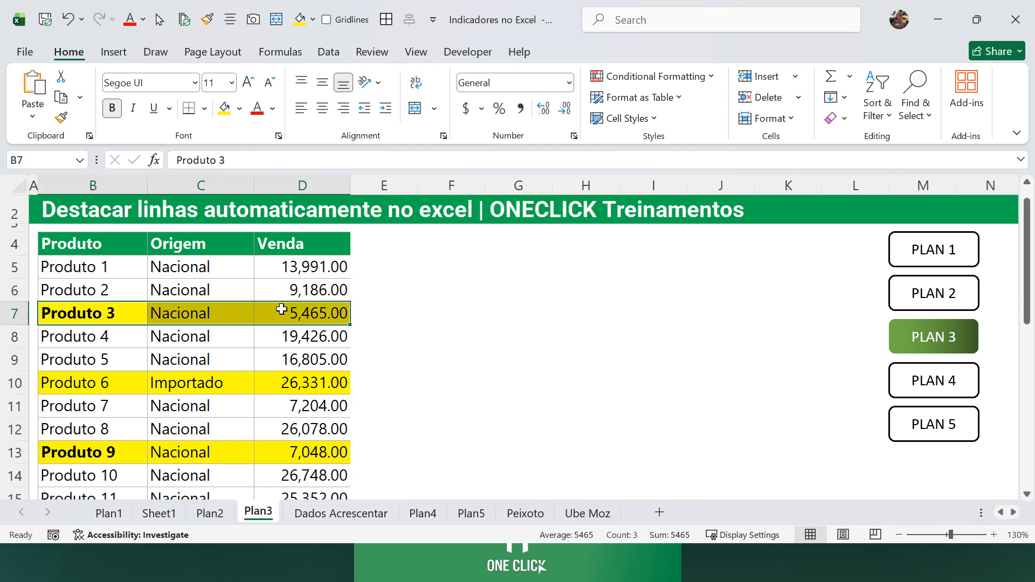
pyautogui.click(241, 110)
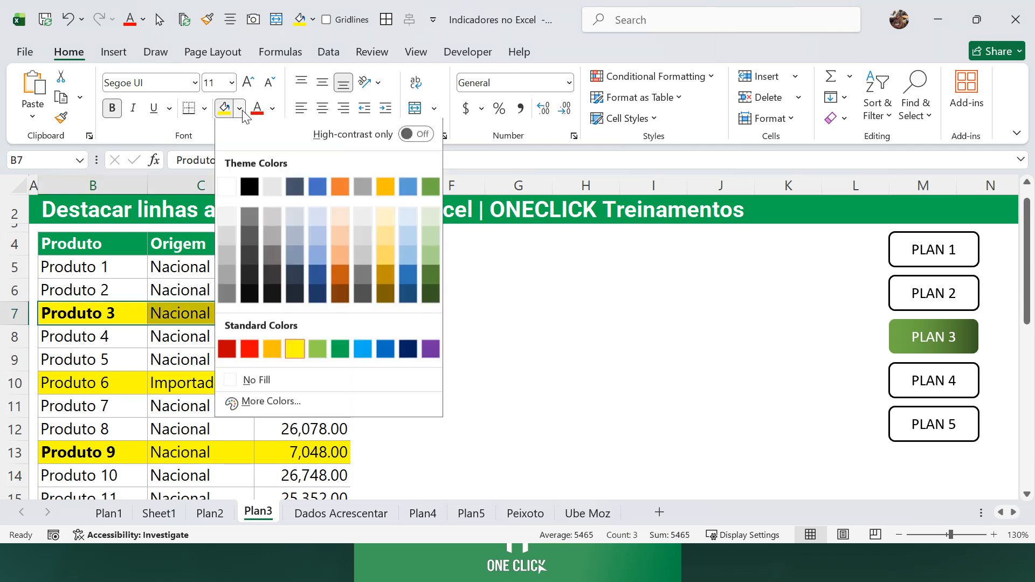
pyautogui.click(262, 387)
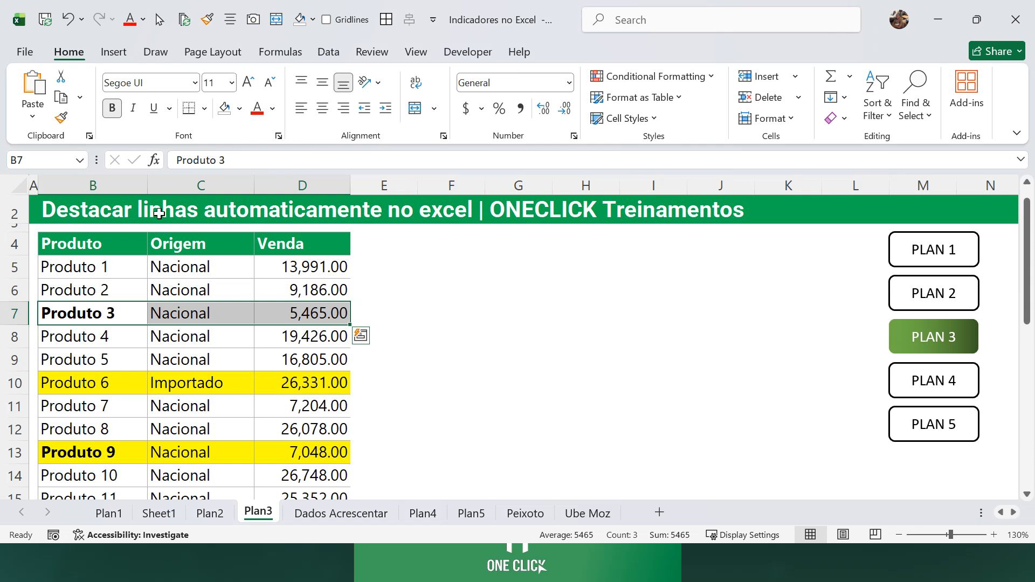
pyautogui.click(111, 108)
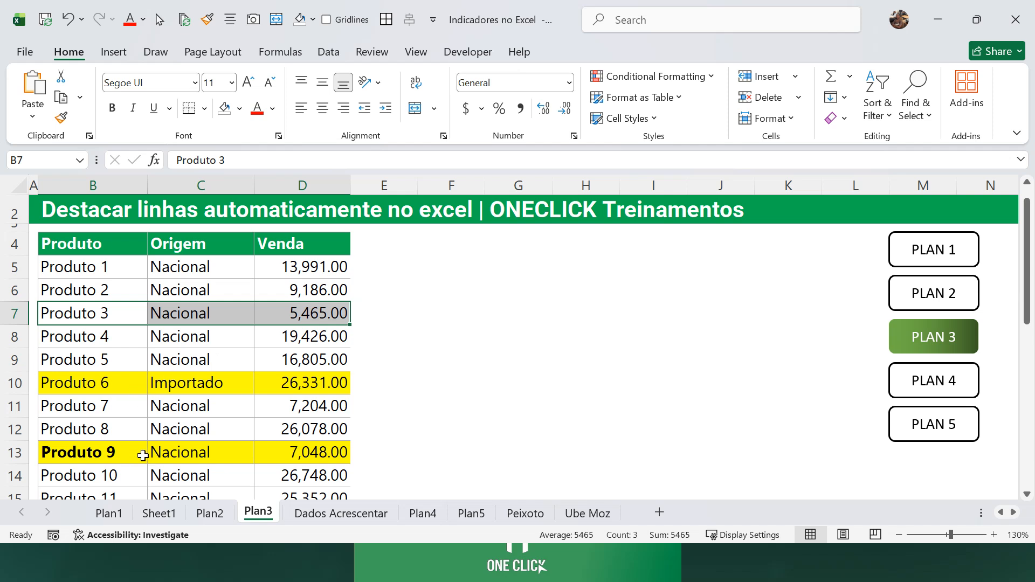
# Step: View the rest of the product table and the additional products in the Dados Acrescentar sheet, and return to Plan3
pyautogui.click(124, 455)
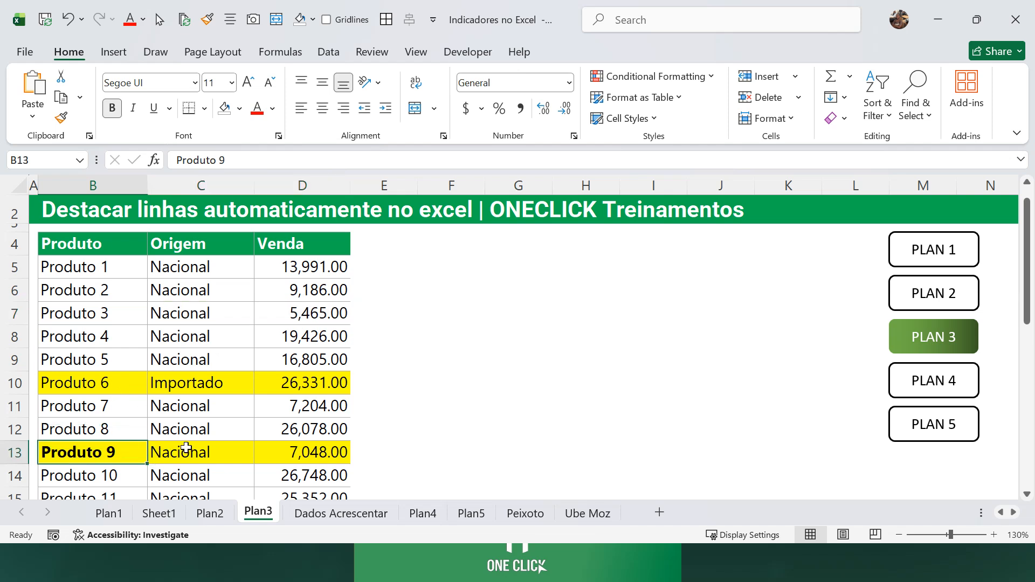
pyautogui.scroll(-2, 183, 446)
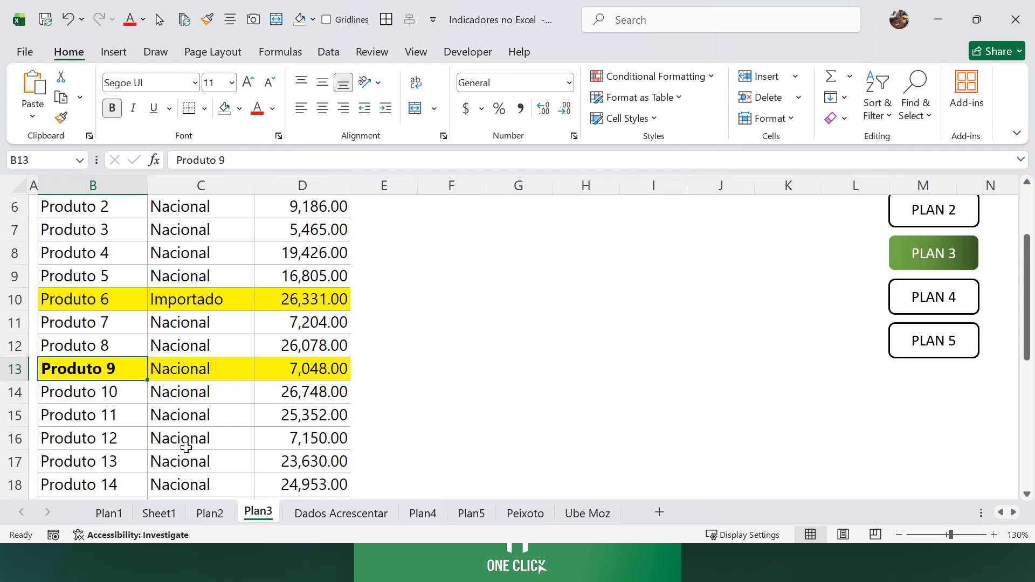
pyautogui.scroll(-2, 186, 446)
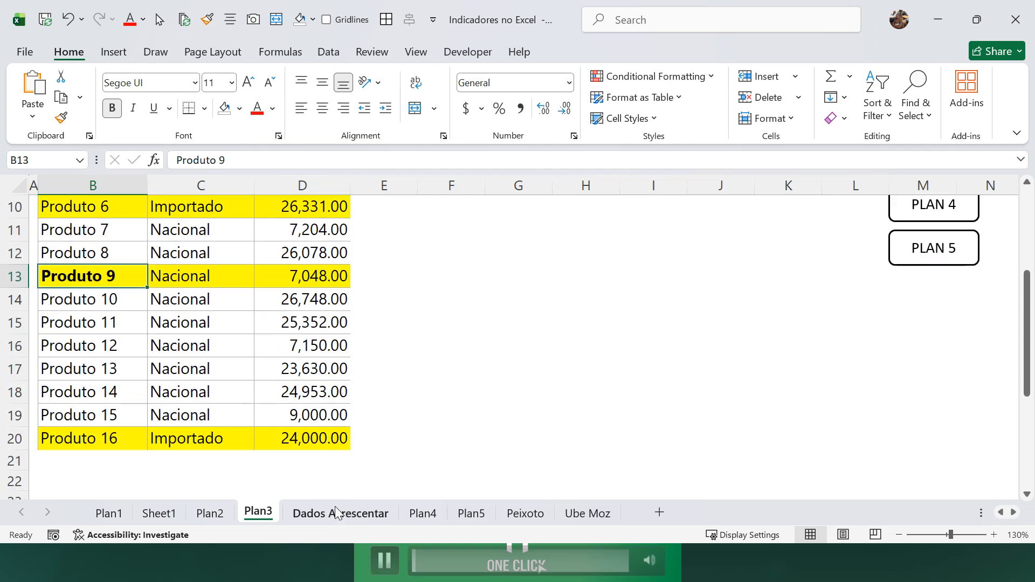
pyautogui.click(335, 511)
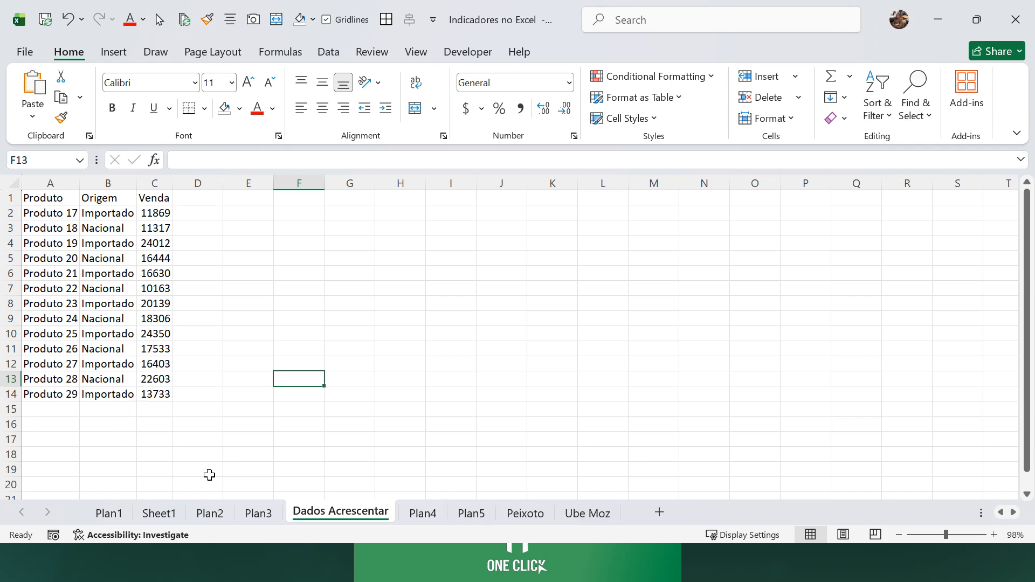
pyautogui.click(264, 514)
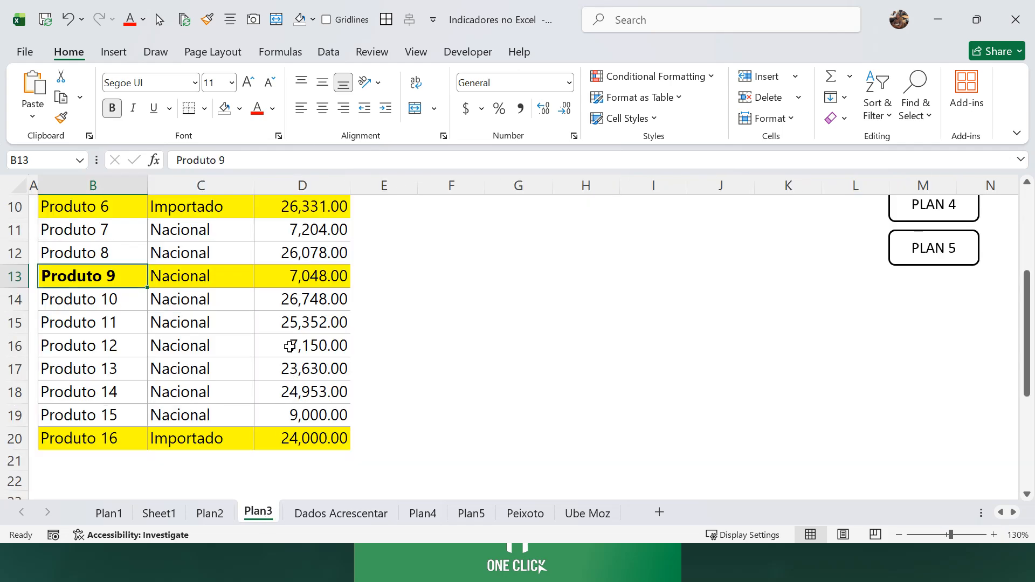
pyautogui.scroll(3, 289, 328)
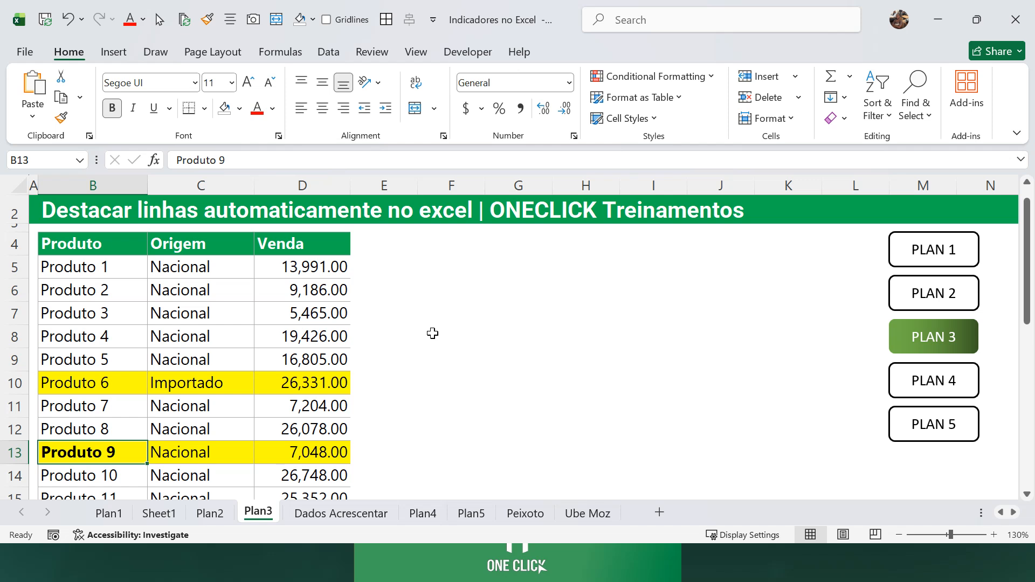
# Step: Undo the manual edits and formatting in the product table back to before the yellow row highlights were applied
pyautogui.hotkey('ctrl', 'z')
pyautogui.hotkey('ctrl', 'z')
pyautogui.hotkey('ctrl', 'z')
pyautogui.hotkey('ctrl', 'z')
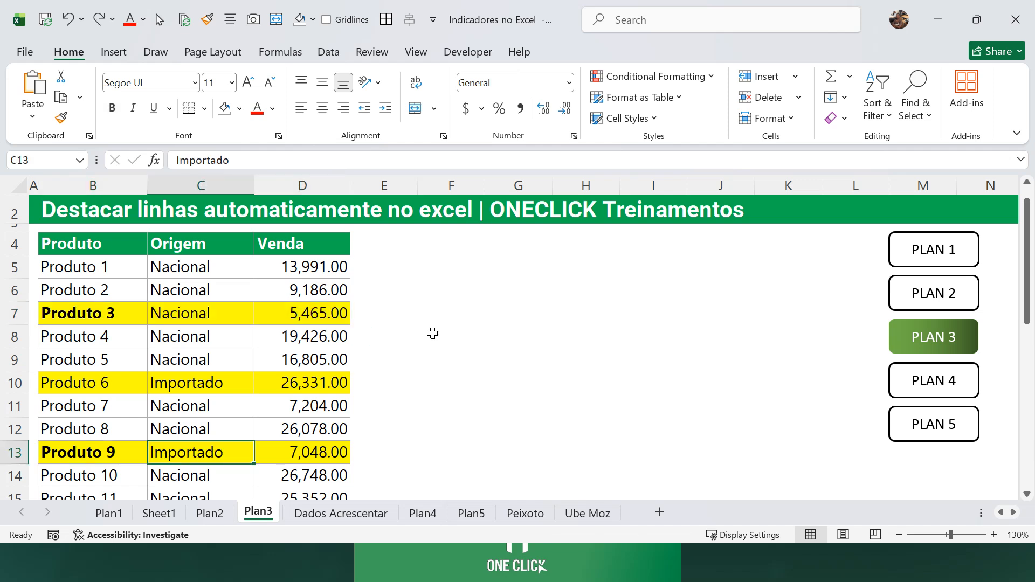
pyautogui.hotkey('ctrl', 'y')
pyautogui.hotkey('ctrl', 'y')
pyautogui.hotkey('ctrl', 'y')
pyautogui.hotkey('ctrl', 'y')
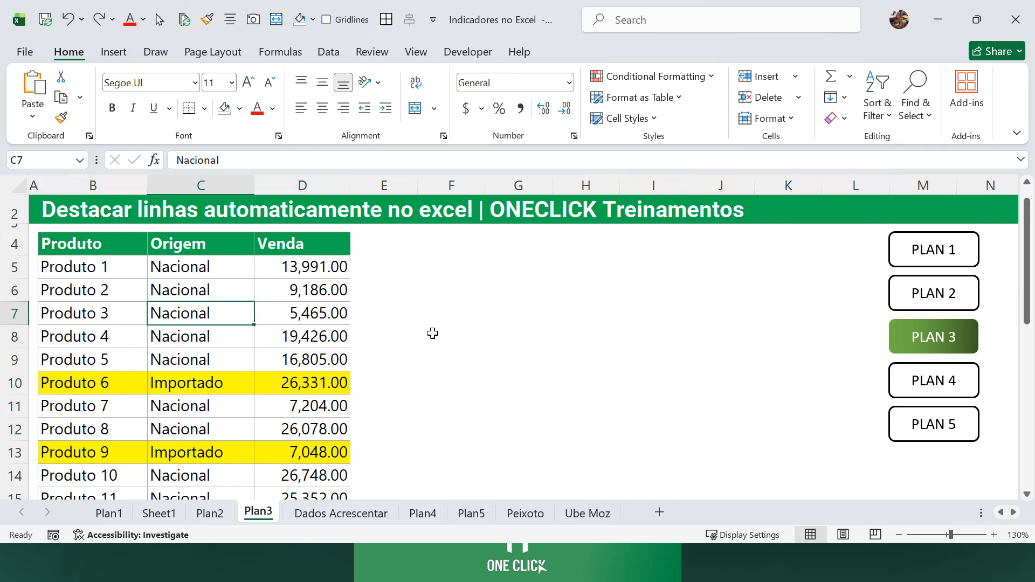
pyautogui.hotkey('ctrl', 'y')
pyautogui.hotkey('ctrl', 'y')
pyautogui.hotkey('ctrl', 'y')
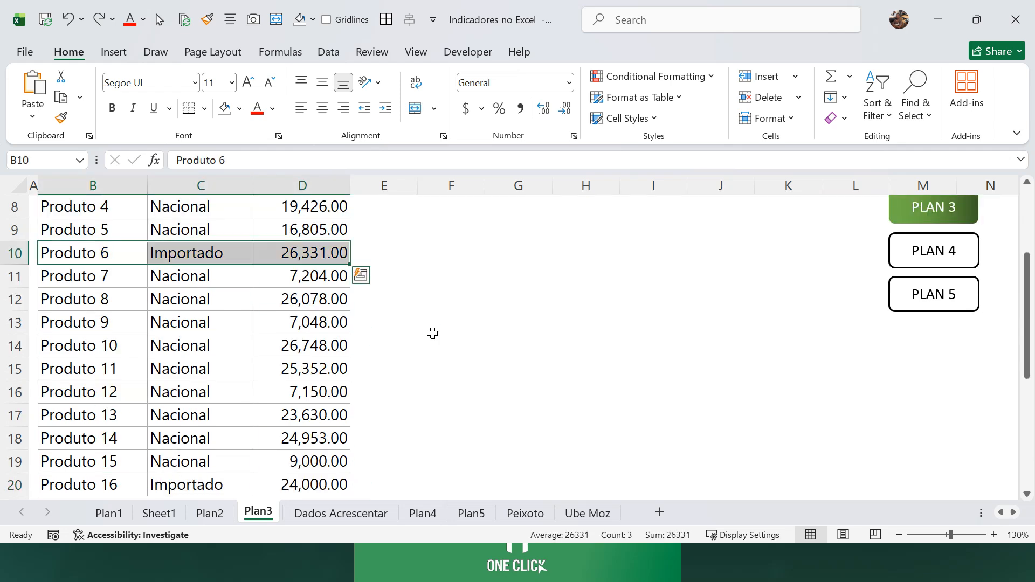
pyautogui.scroll(-3, 433, 333)
pyautogui.scroll(5, 432, 333)
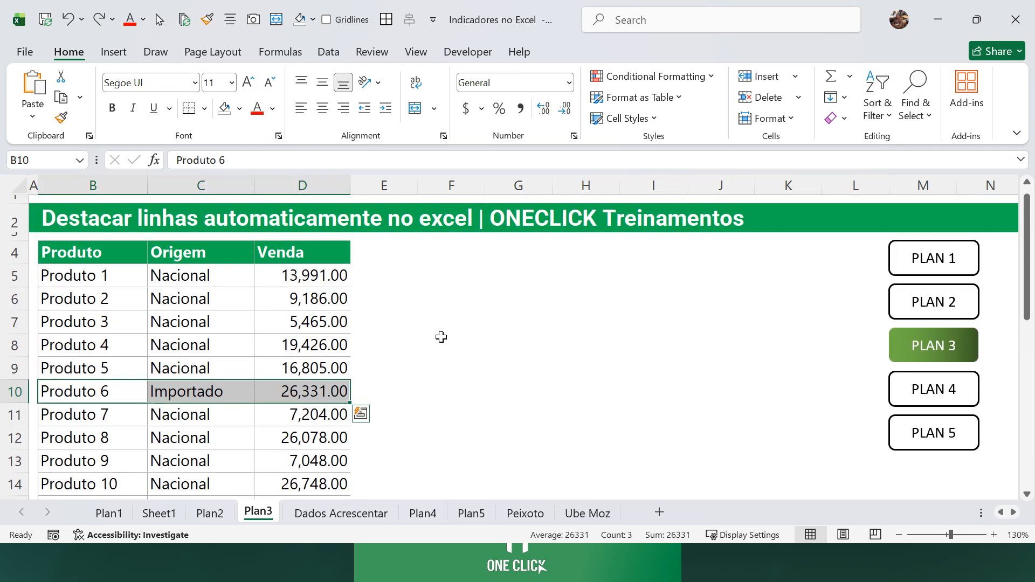
pyautogui.click(460, 345)
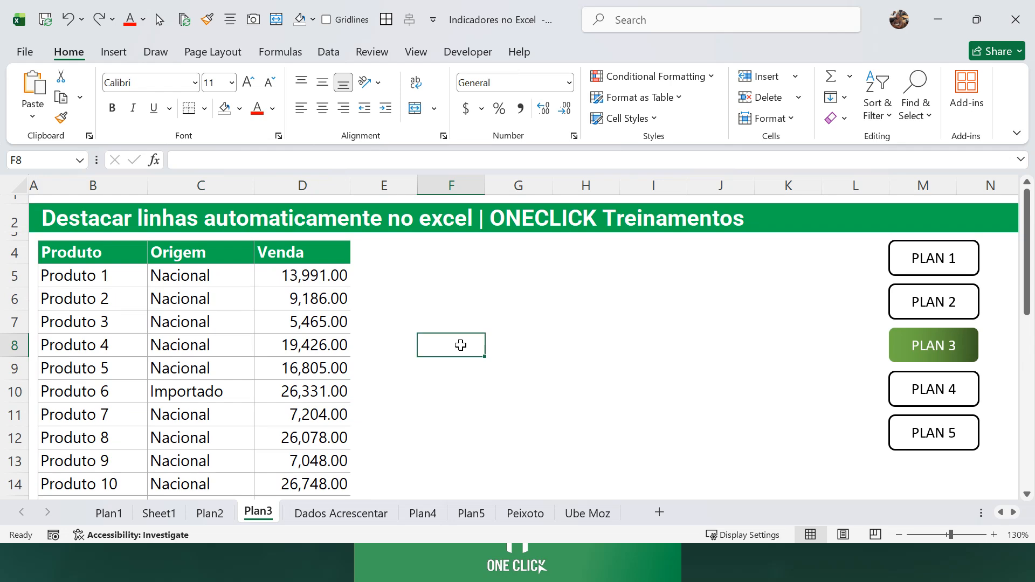
# Step: Look at the highlighted Situacao column in the Plan2 sheet and return to Plan3
pyautogui.click(919, 302)
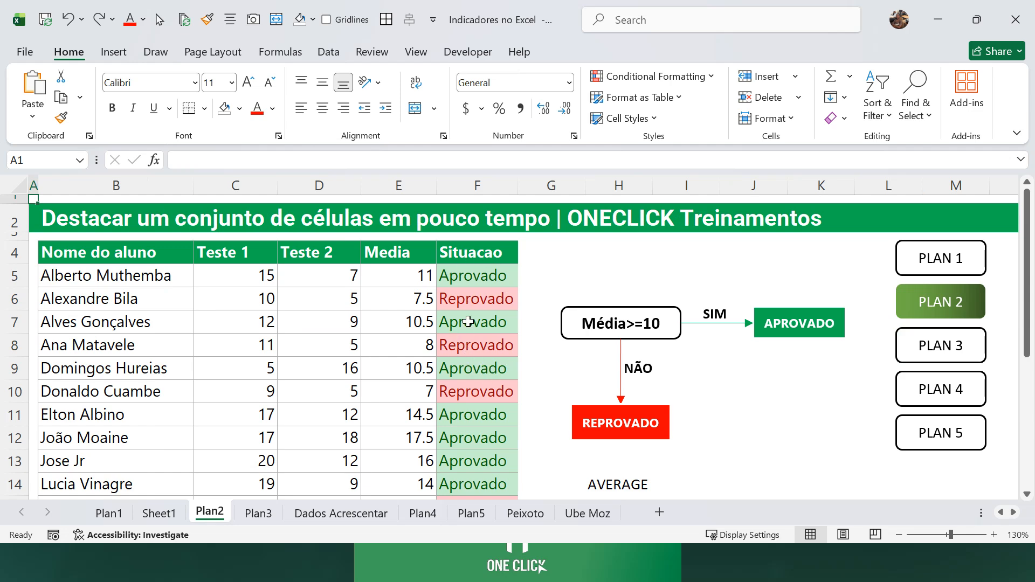
pyautogui.click(469, 181)
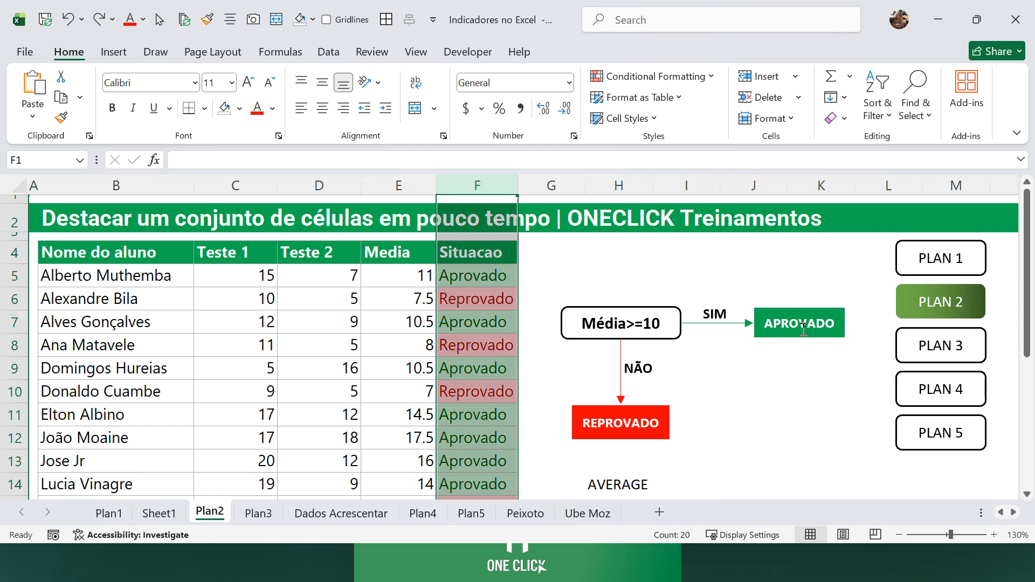
pyautogui.click(920, 346)
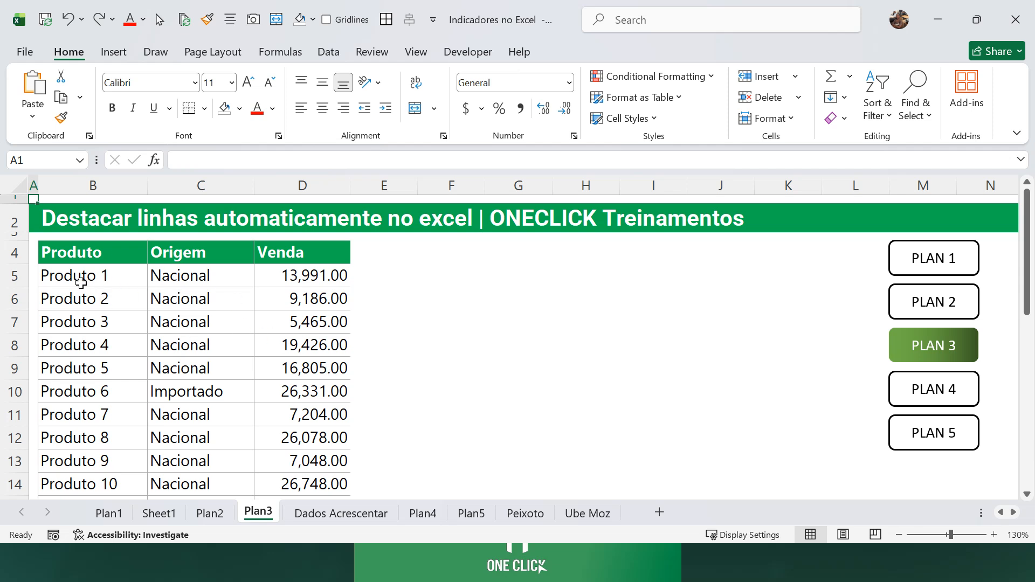
# Step: Start a conditional formatting rule that uses a formula for all product rows in B5:D20, leaving out the header
pyautogui.moveTo(81, 282); pyautogui.dragTo(302, 437)
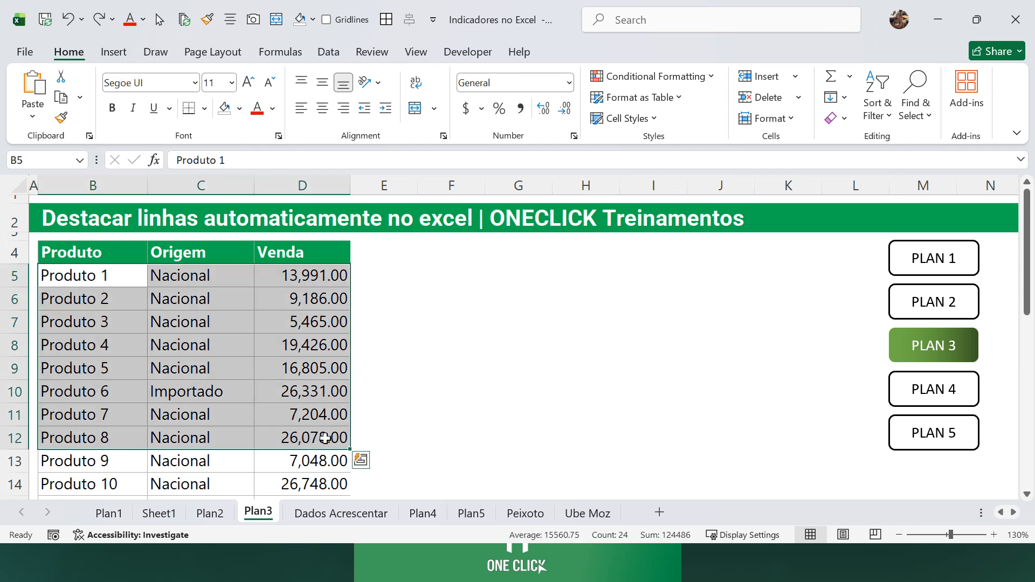
pyautogui.click(84, 273)
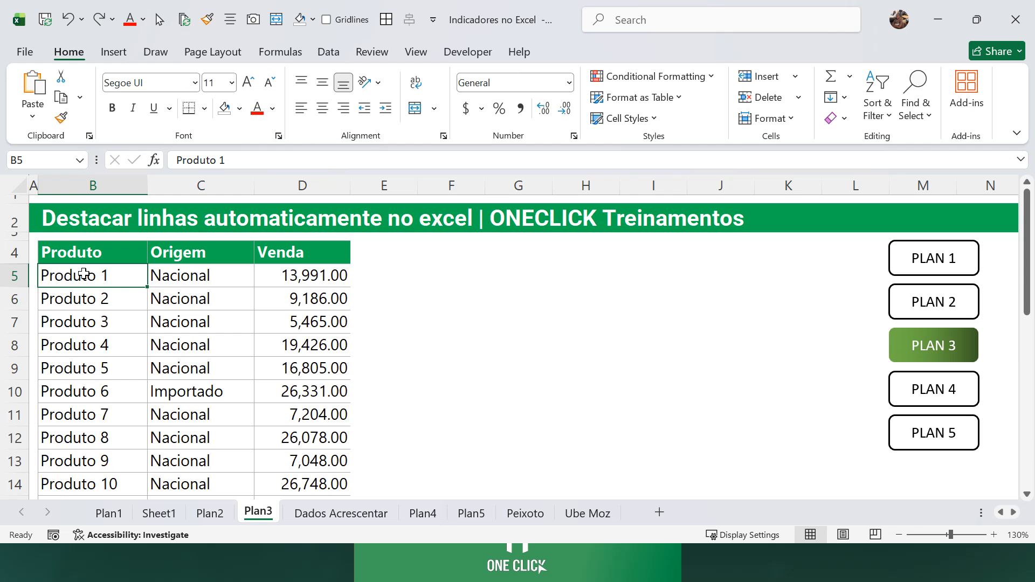
pyautogui.hotkey('ctrl', 'shift', 'Right')
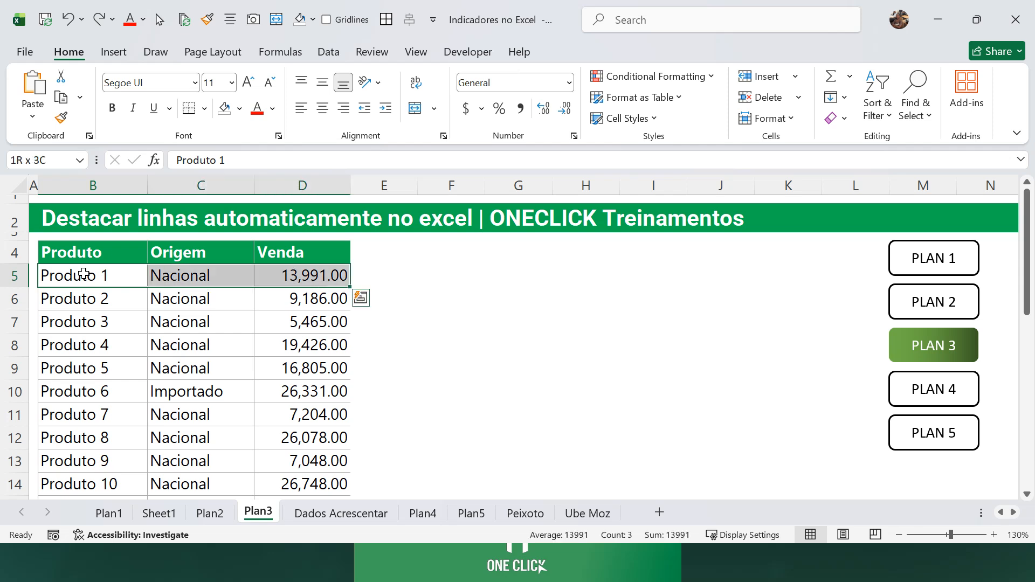
pyautogui.hotkey('ctrl', 'shift', 'Down')
pyautogui.scroll(-1, 182, 360)
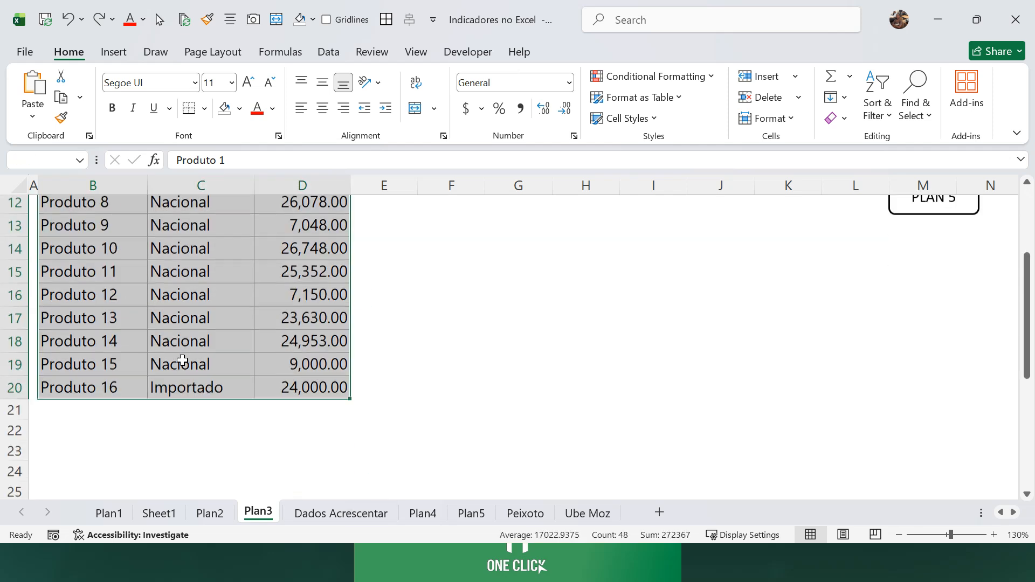
pyautogui.scroll(5, 183, 360)
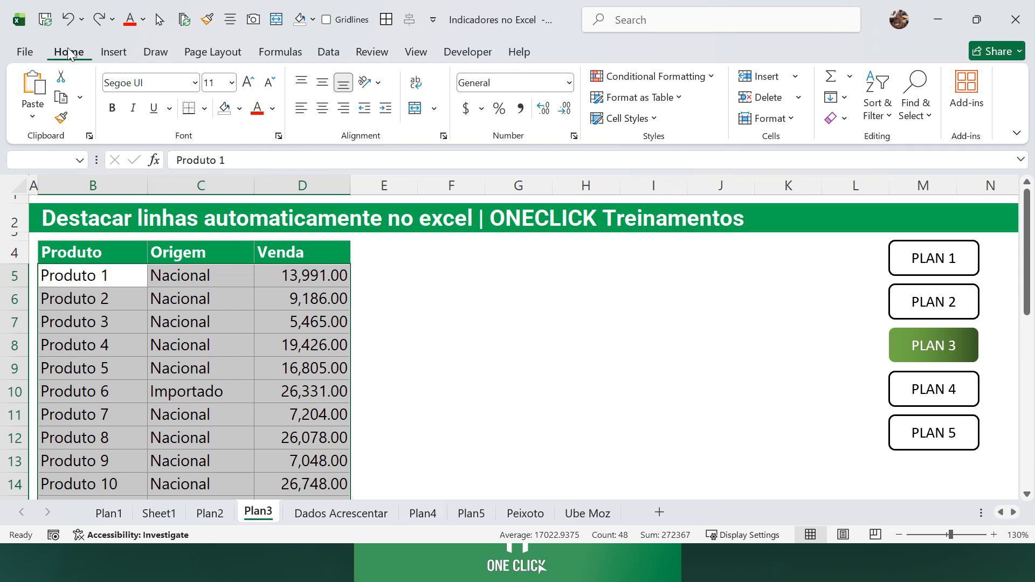
pyautogui.click(663, 78)
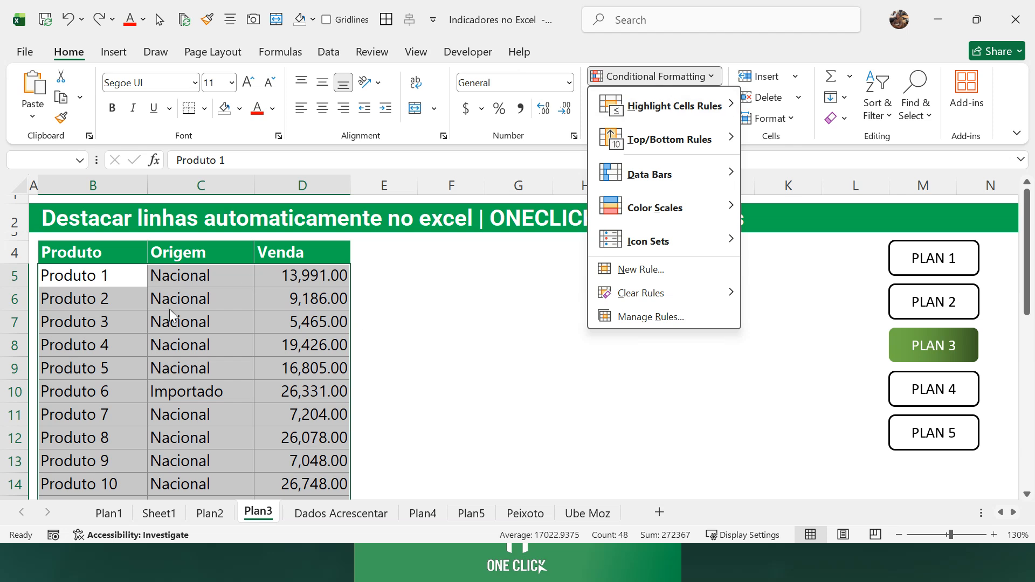
pyautogui.moveTo(679, 107)
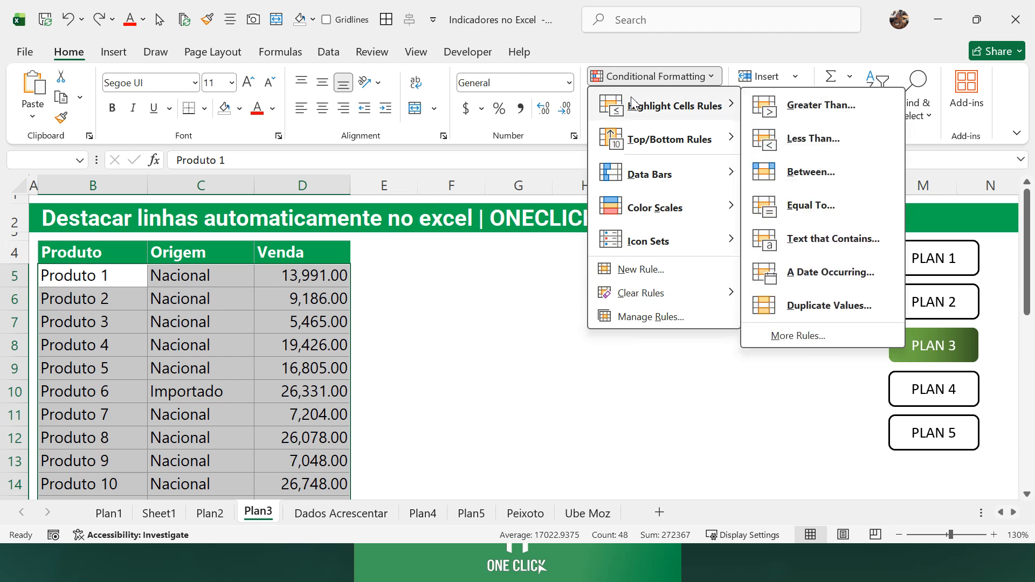
pyautogui.click(665, 271)
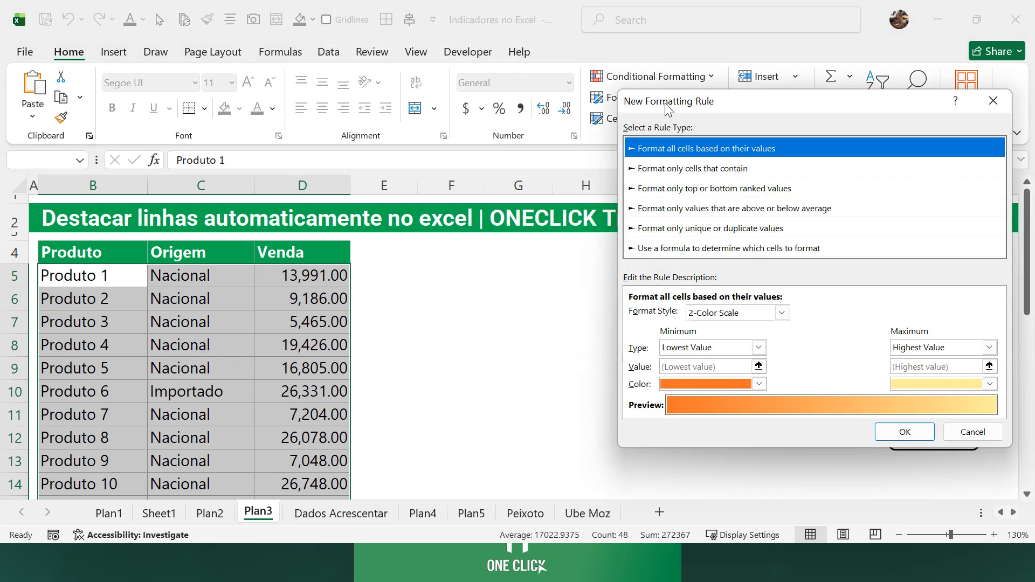
pyautogui.moveTo(675, 103); pyautogui.dragTo(459, 108)
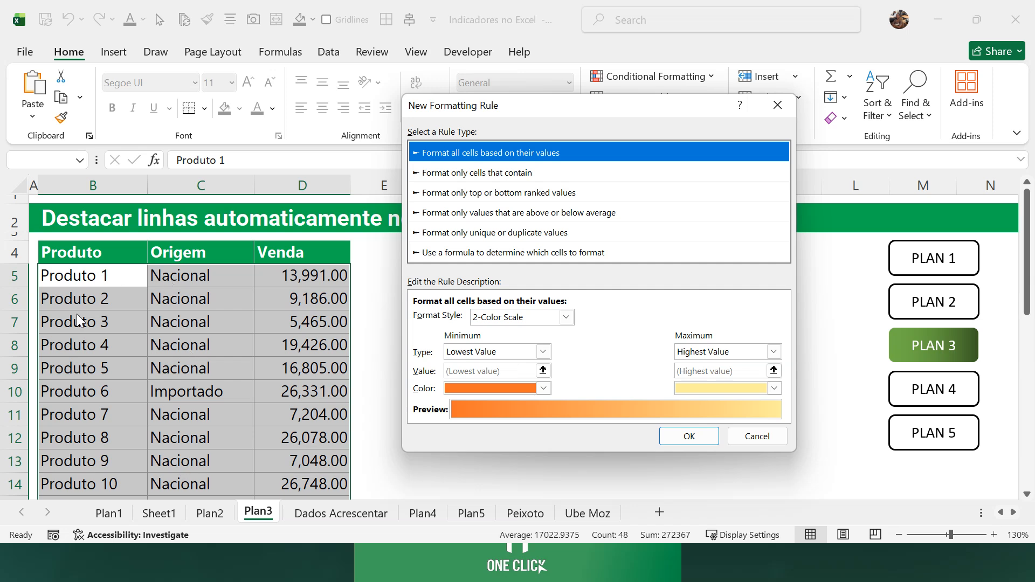
pyautogui.click(478, 253)
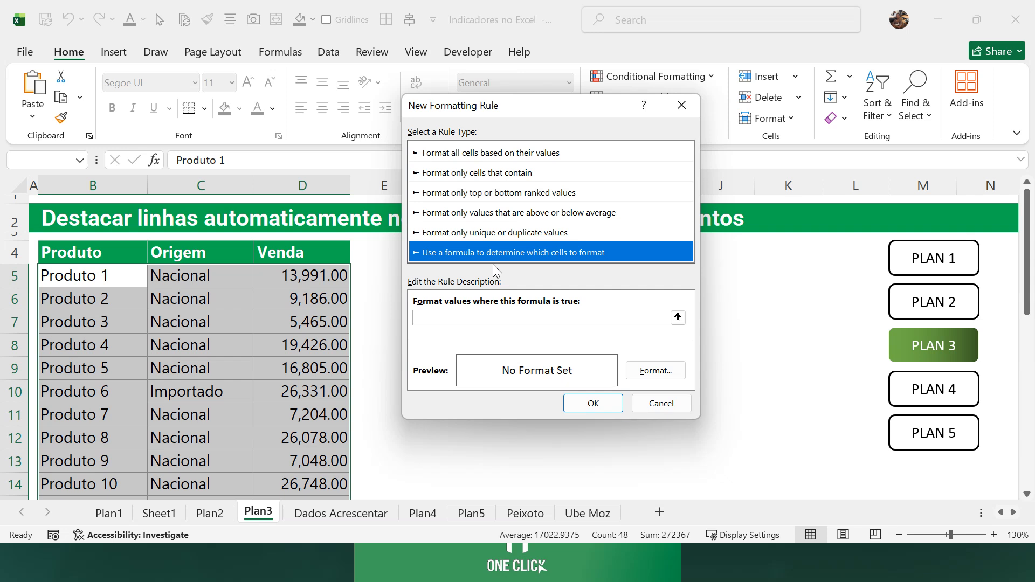
# Step: Enter the rule formula =$C5="Importado", with the Origem column locked and the row relative
pyautogui.click(447, 317)
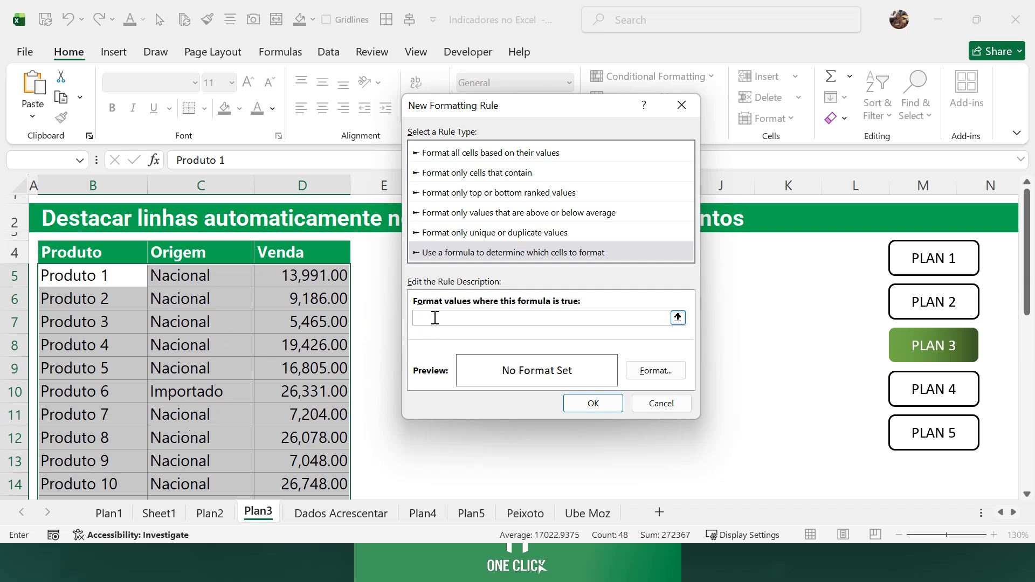
pyautogui.write('=')
pyautogui.click(197, 277)
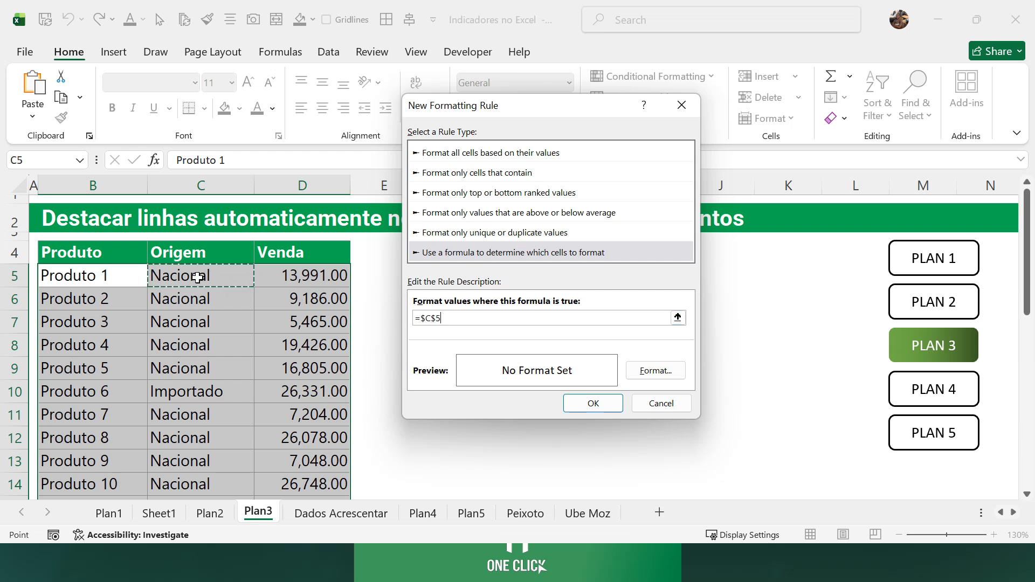
pyautogui.write('=')
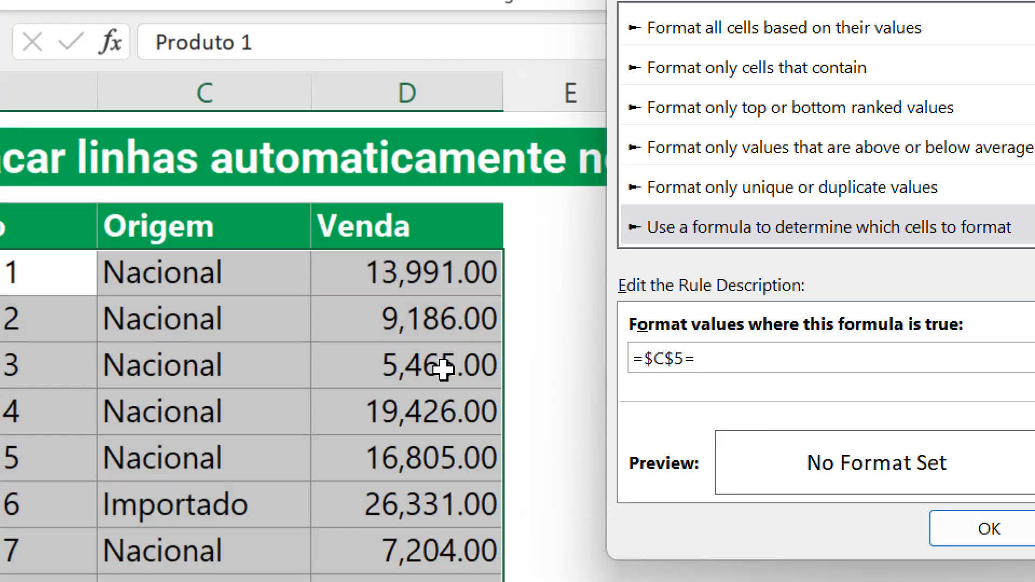
pyautogui.write('"')
pyautogui.write('Importado"')
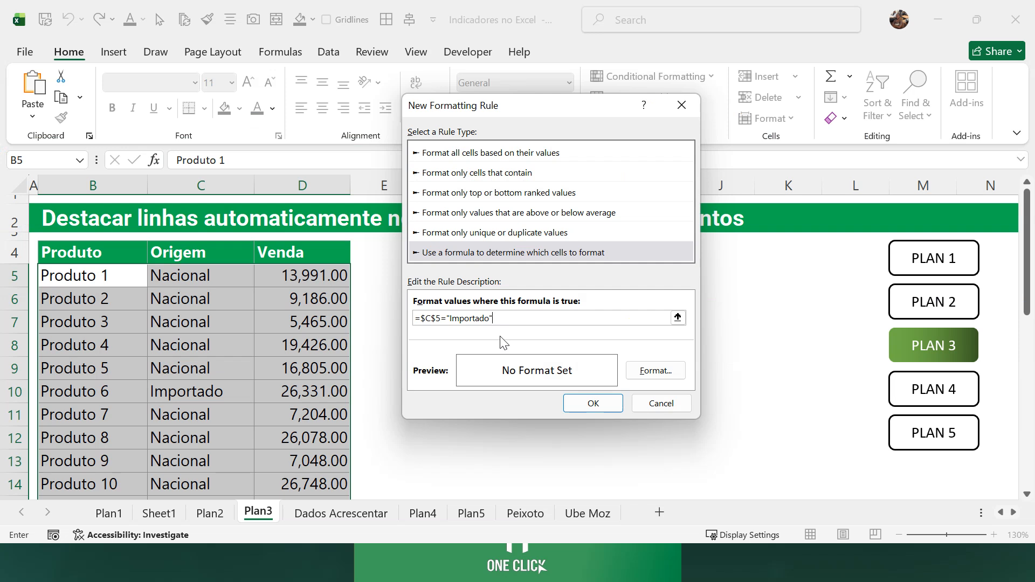
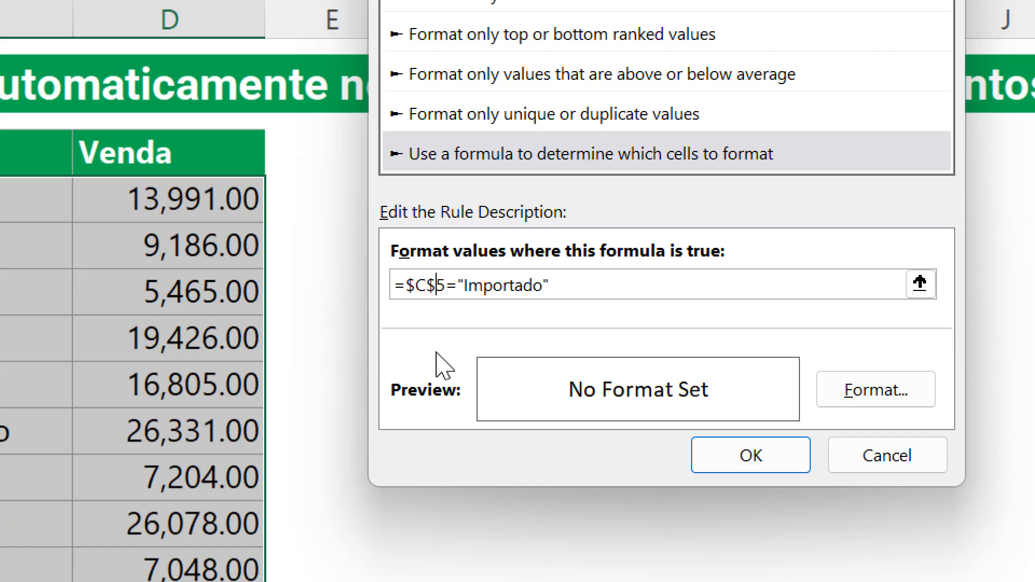
pyautogui.press('BackSpace')
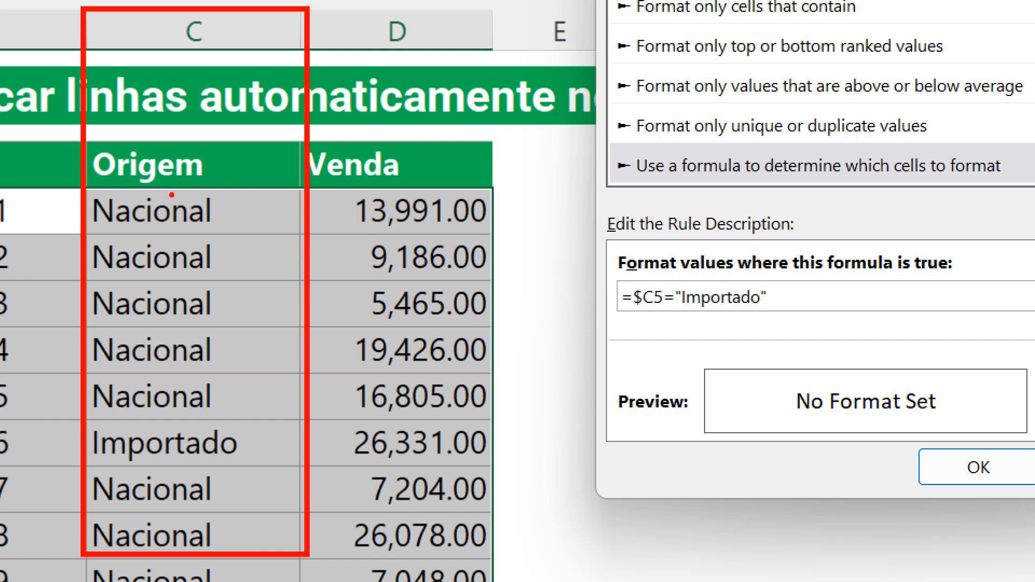
pyautogui.moveTo(225, 212); pyautogui.dragTo(283, 212)
pyautogui.moveTo(229, 246)
pyautogui.mouseDown()
pyautogui.moveTo(239, 256)
pyautogui.moveTo(284, 246)
pyautogui.mouseUp()
pyautogui.moveTo(235, 301); pyautogui.dragTo(338, 318)
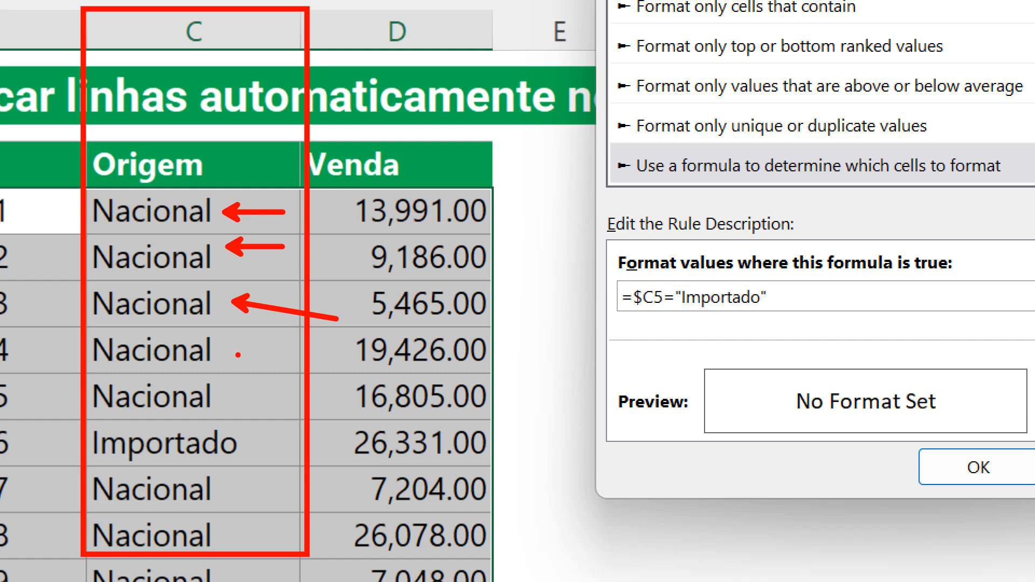
pyautogui.moveTo(239, 354); pyautogui.dragTo(276, 345)
pyautogui.moveTo(637, 311); pyautogui.dragTo(628, 387)
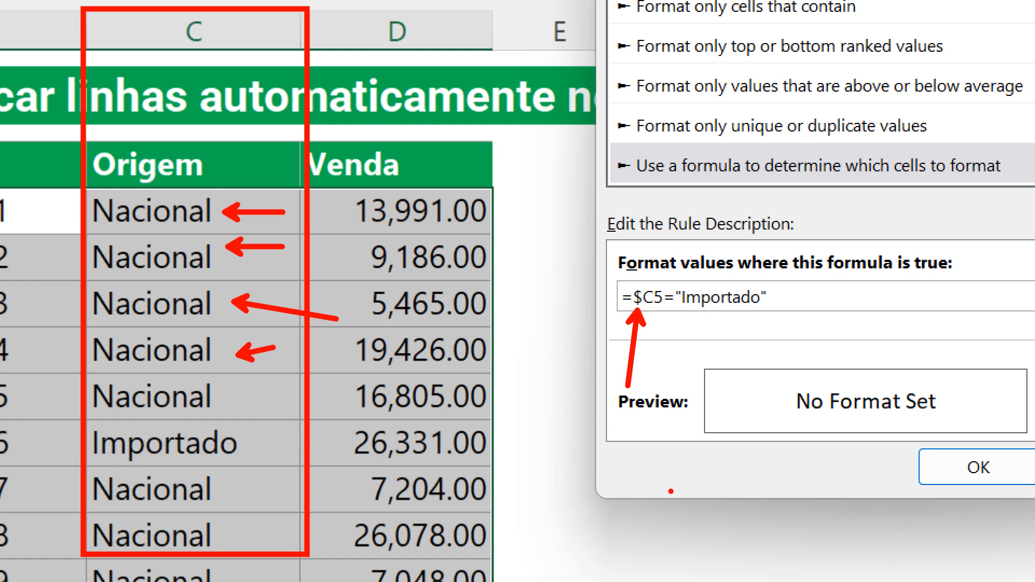
pyautogui.press('Escape')
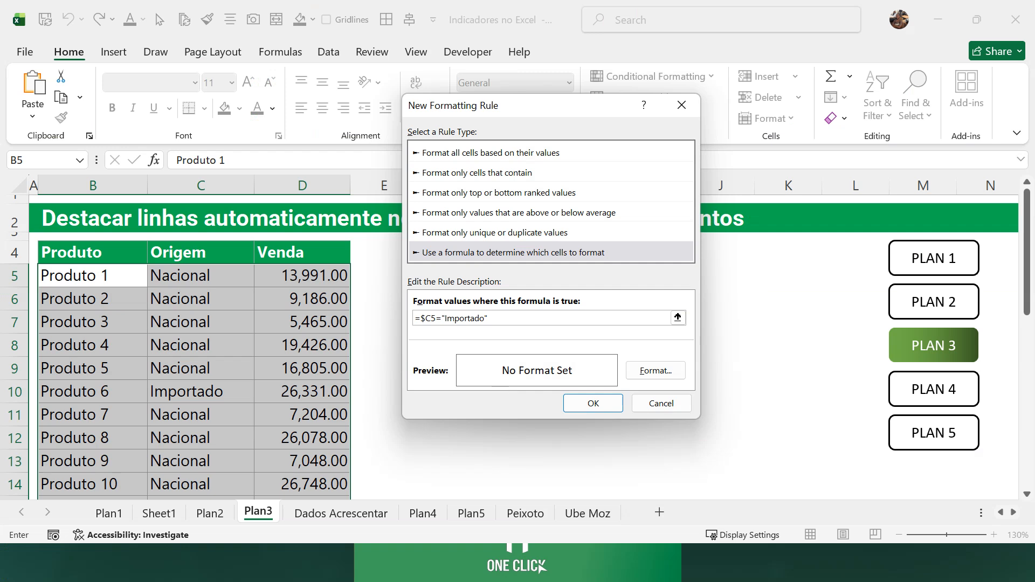
pyautogui.moveTo(771, 298)
pyautogui.mouseDown()
pyautogui.moveTo(756, 300)
pyautogui.moveTo(761, 343)
pyautogui.moveTo(745, 343)
pyautogui.moveTo(828, 316)
pyautogui.moveTo(845, 323)
pyautogui.moveTo(852, 353)
pyautogui.mouseUp()
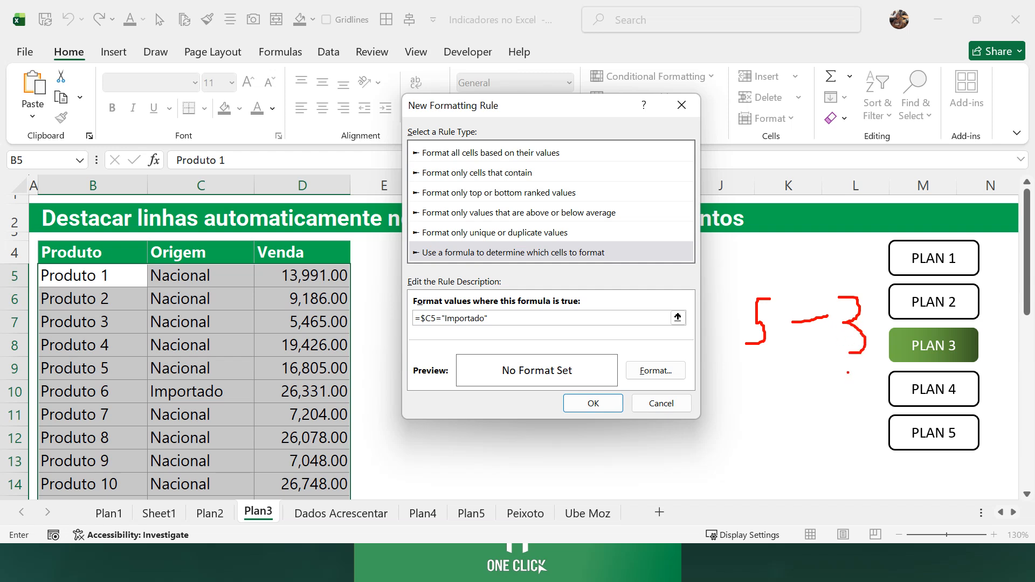
pyautogui.moveTo(849, 372); pyautogui.dragTo(812, 431)
pyautogui.press('Escape')
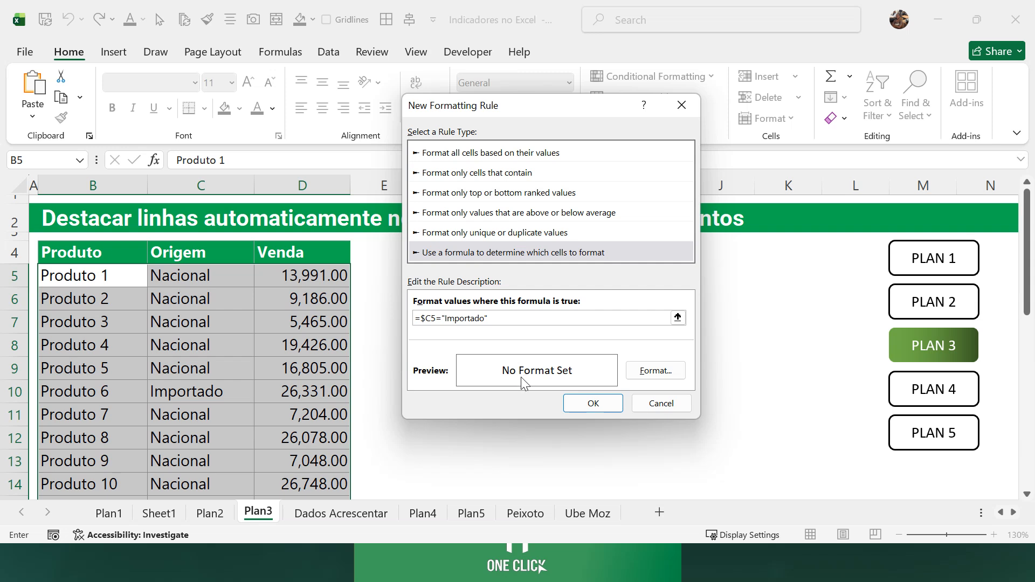
# Step: Give the formula rule a yellow fill and apply it to the selected product rows
pyautogui.click(656, 377)
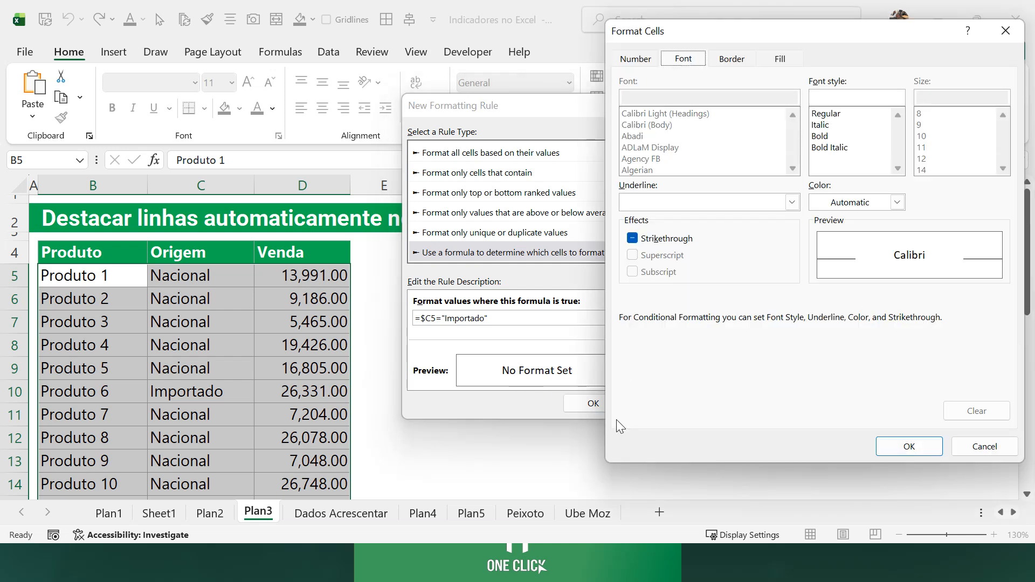
pyautogui.click(781, 59)
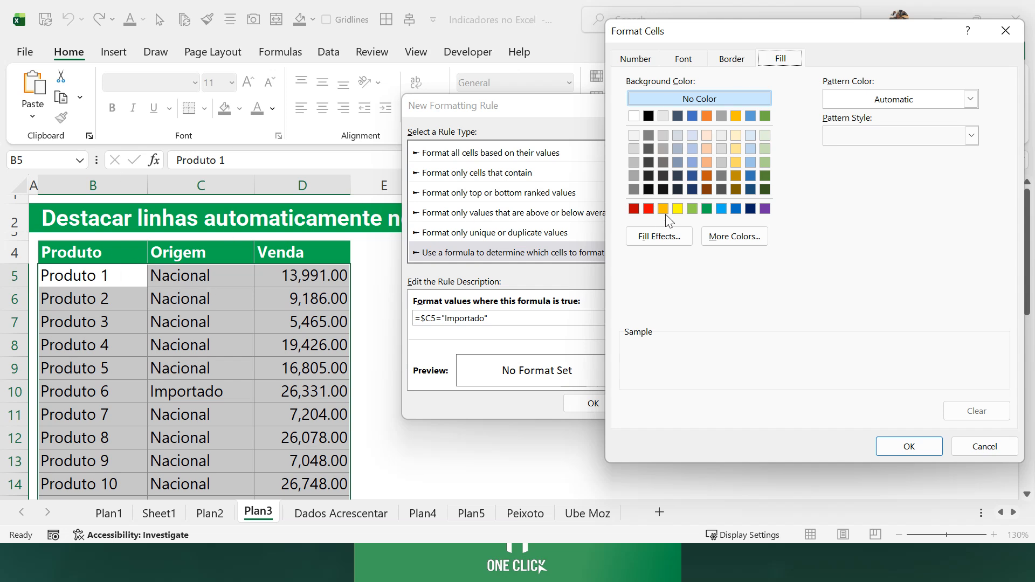
pyautogui.click(679, 209)
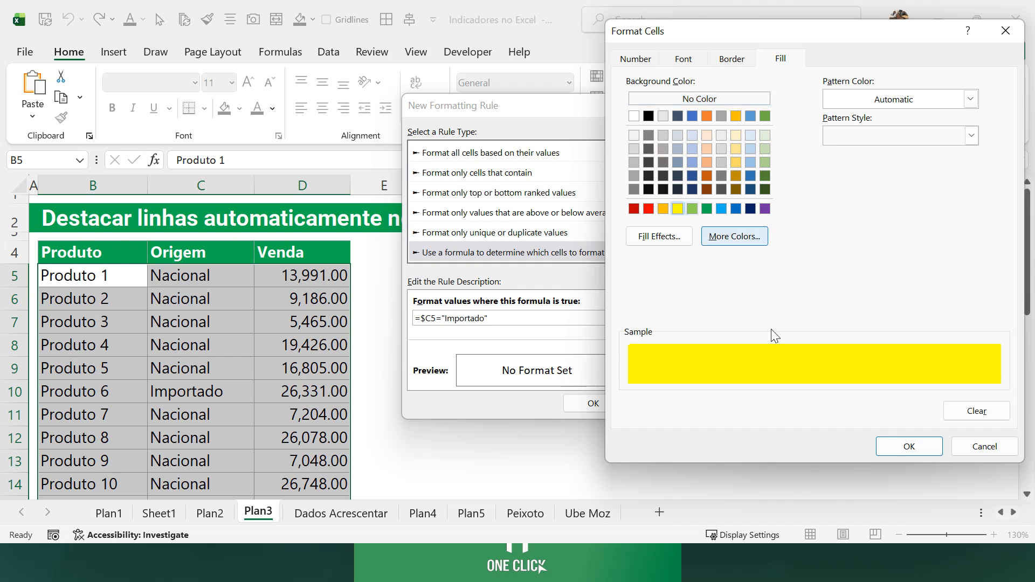
pyautogui.click(909, 447)
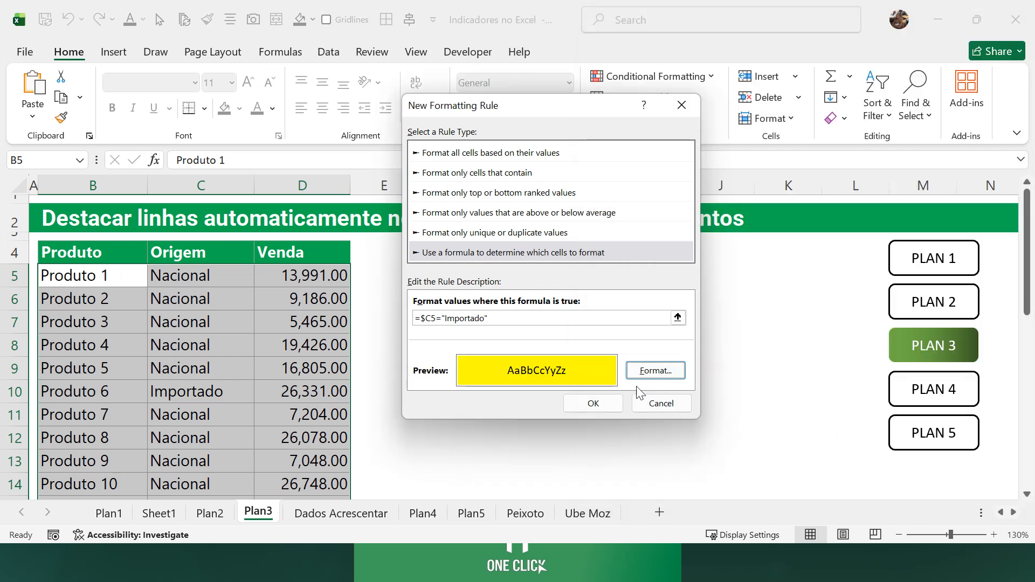
pyautogui.click(587, 405)
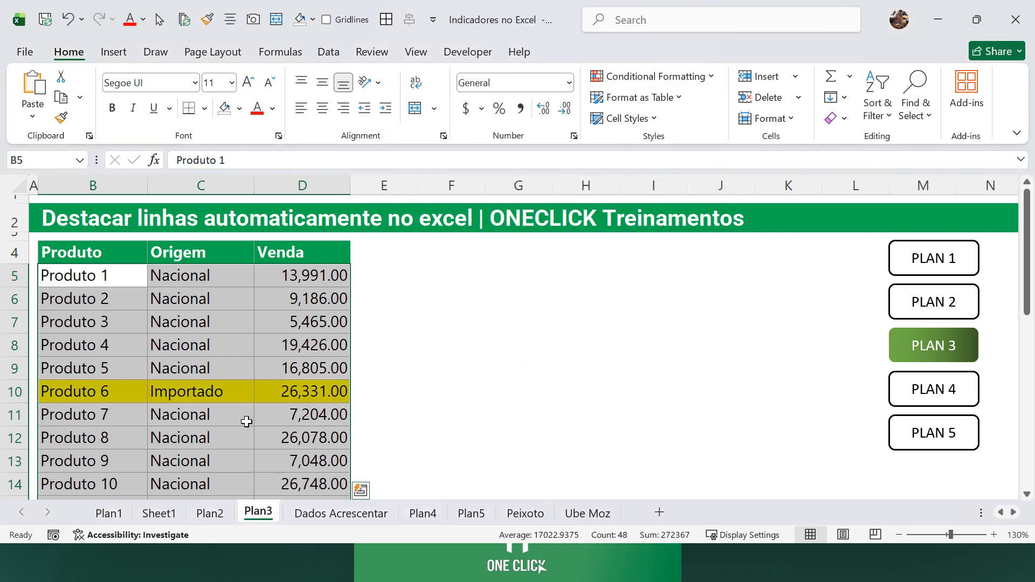
# Step: Check the highlighted rows across the table and change the Origem of Produto 10 to Importado
pyautogui.scroll(-5, 245, 421)
pyautogui.scroll(3, 246, 422)
pyautogui.scroll(1, 246, 422)
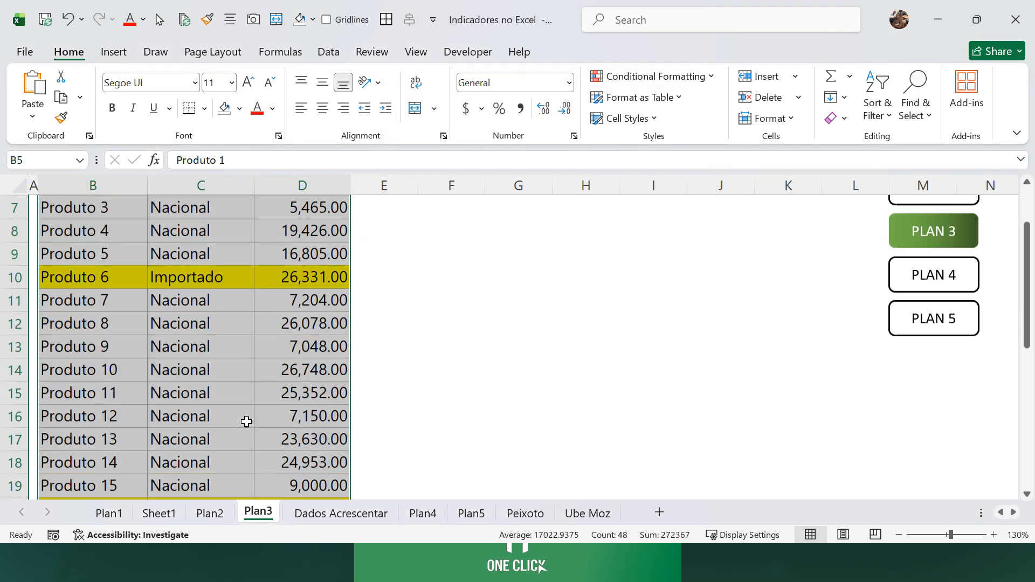
pyautogui.click(205, 368)
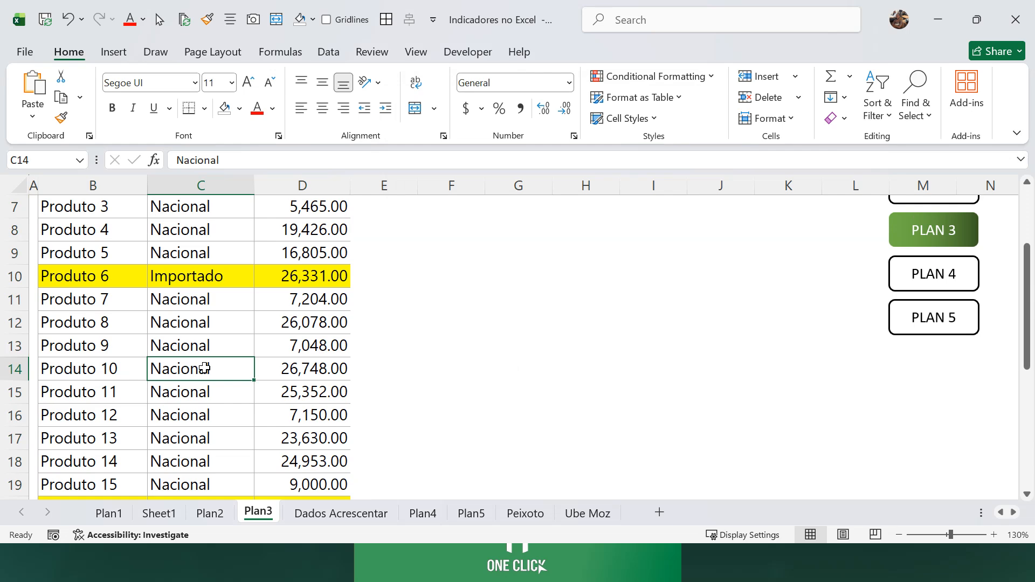
pyautogui.write('Importado')
pyautogui.press('Return')
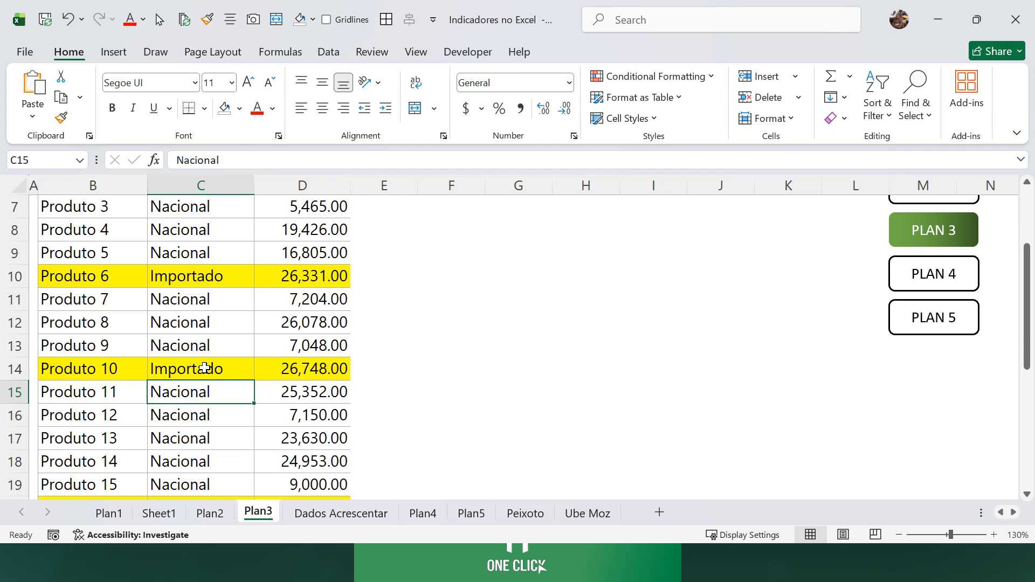
# Step: Test the rule by setting the Origem of Produto 3 to Importado and restoring it to Nacional
pyautogui.scroll(2, 204, 369)
pyautogui.scroll(1, 205, 368)
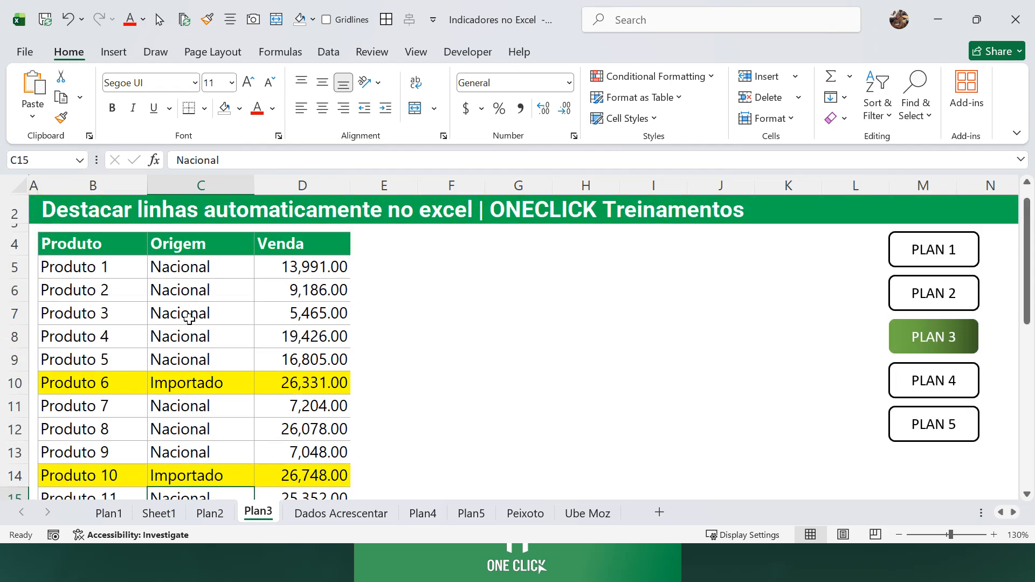
pyautogui.click(188, 322)
pyautogui.doubleClick(189, 321)
pyautogui.write('Importado')
pyautogui.press('Return')
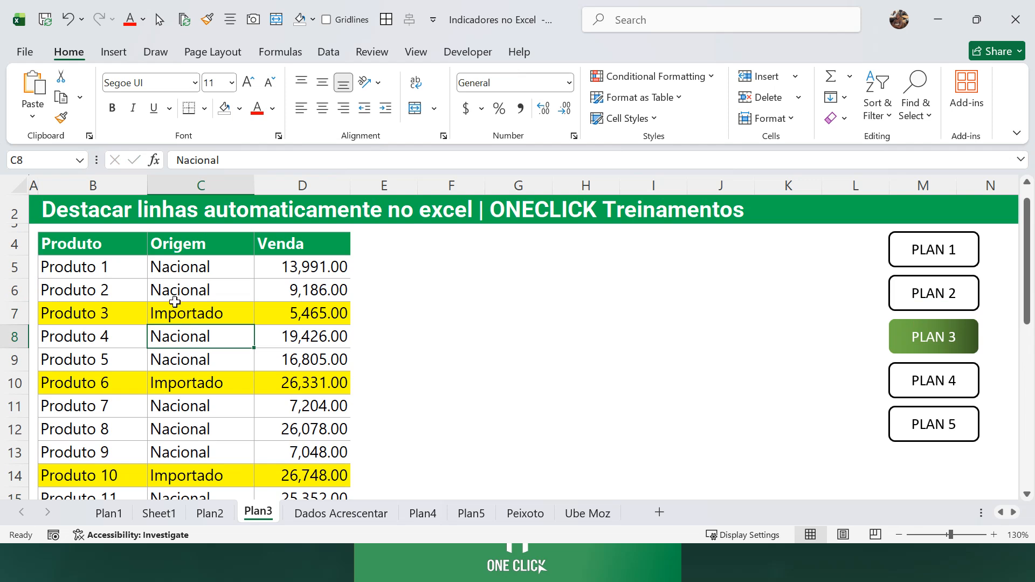
pyautogui.click(176, 305)
pyautogui.write('Nacional')
pyautogui.press('Return')
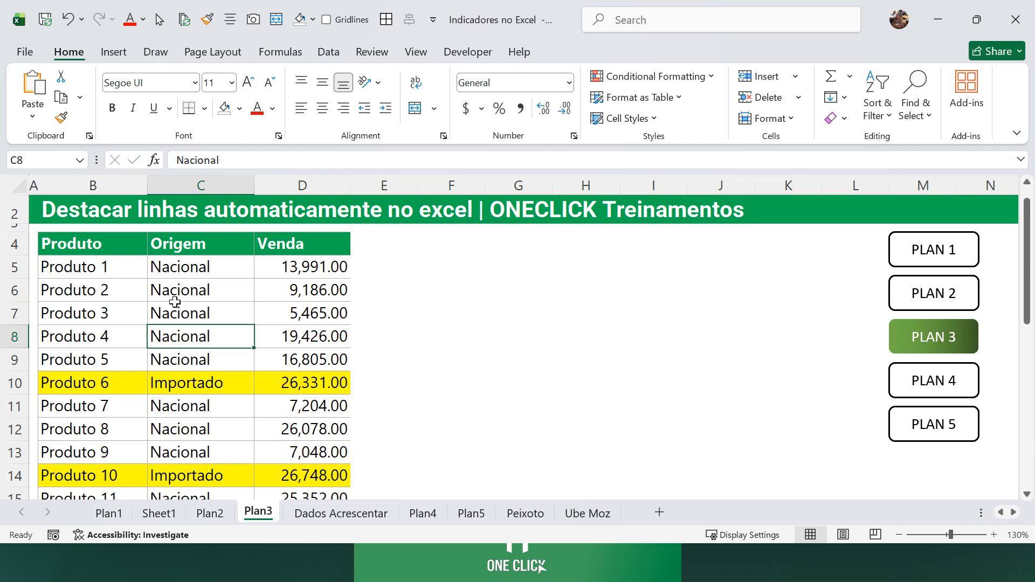
# Step: Copy the Produto 17 to Produto 29 rows from the Dados Acrescentar sheet and paste them below Produto 16 in Plan3, starting at B21
pyautogui.click(330, 516)
pyautogui.moveTo(66, 216); pyautogui.dragTo(150, 390)
pyautogui.hotkey('ctrl', 'c')
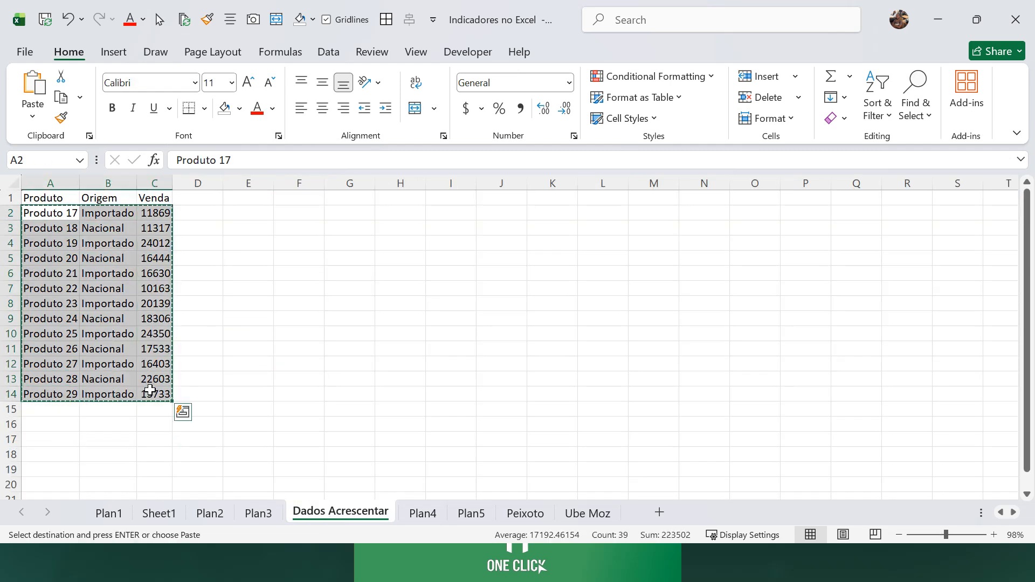
pyautogui.click(261, 513)
pyautogui.scroll(-3, 102, 432)
pyautogui.scroll(-1, 101, 436)
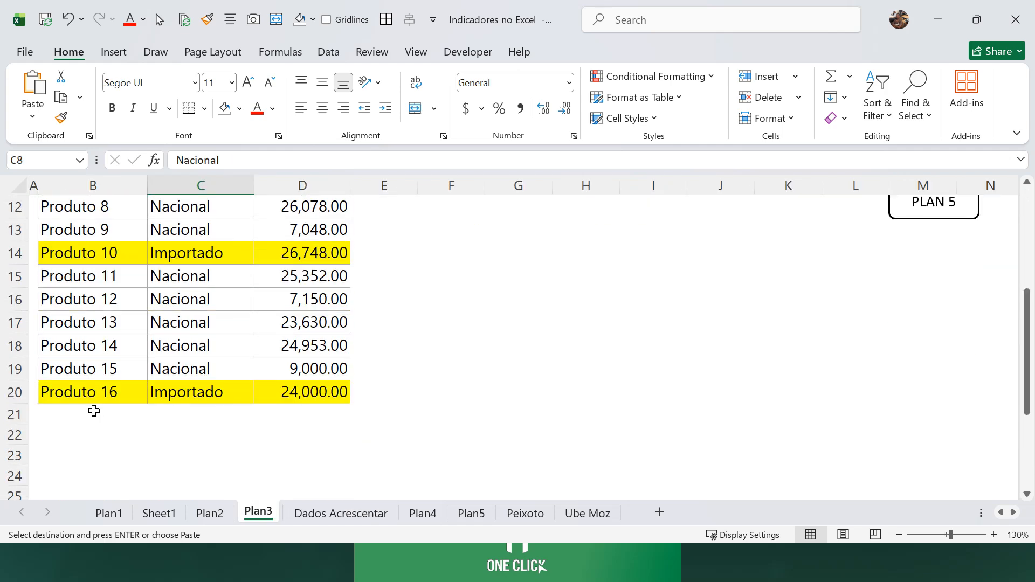
pyautogui.click(94, 410)
pyautogui.hotkey('ctrl', 'v')
pyautogui.scroll(-3, 94, 410)
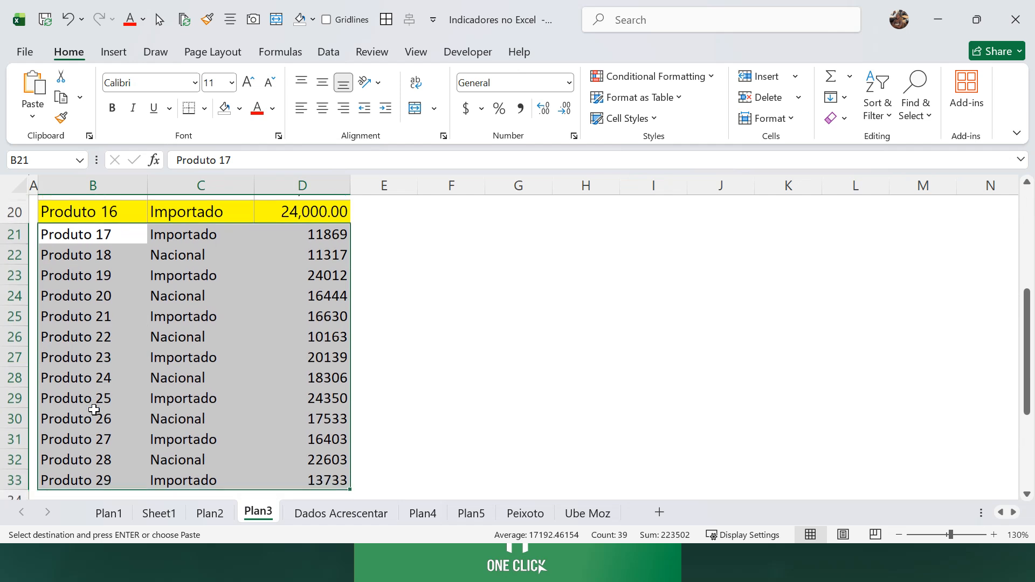
# Step: Copy the formatting of the Produto 16 row onto the Produto 17 to Produto 29 rows with Format Painter
pyautogui.scroll(1, 143, 325)
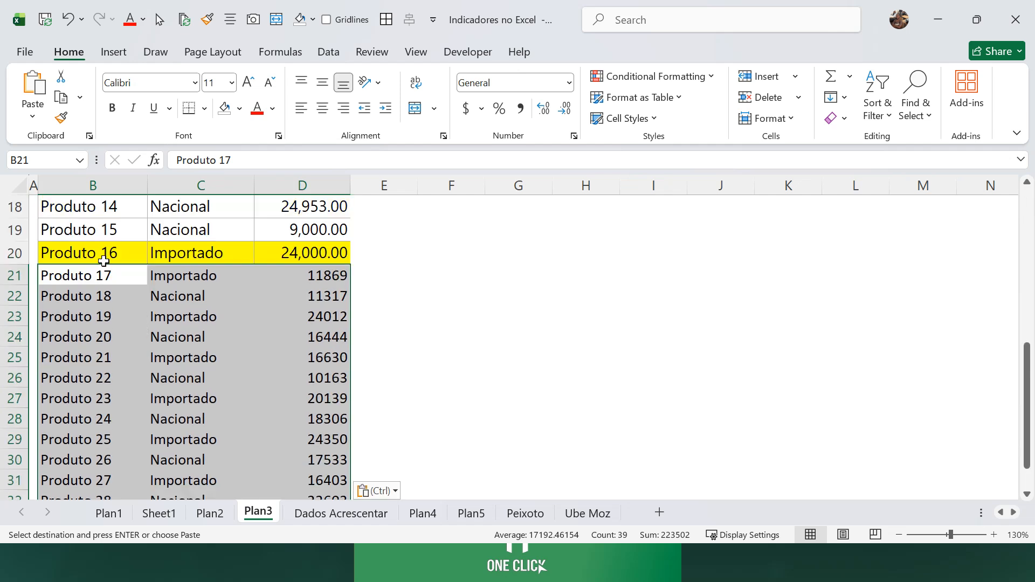
pyautogui.moveTo(109, 254); pyautogui.dragTo(275, 253)
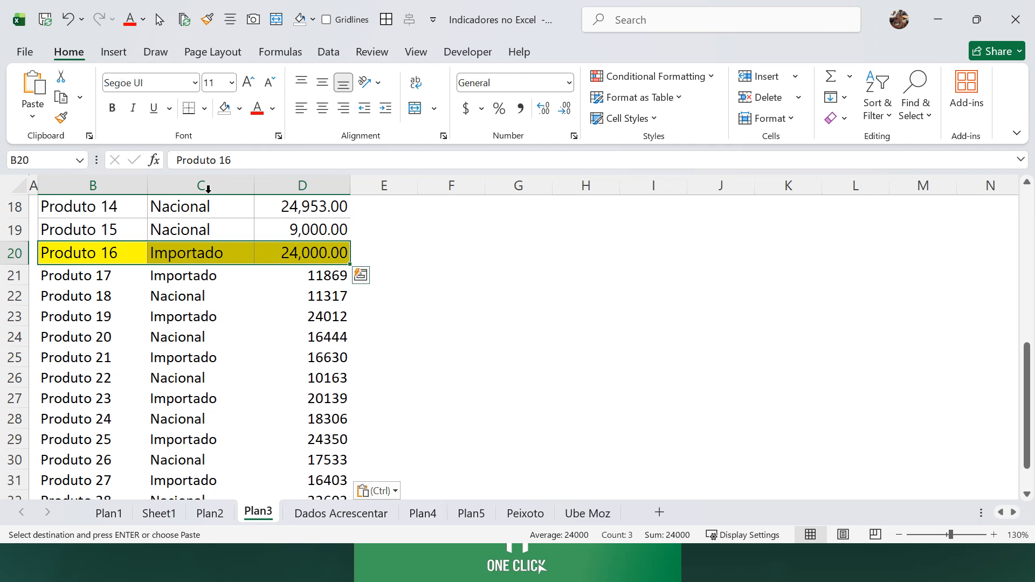
pyautogui.click(61, 120)
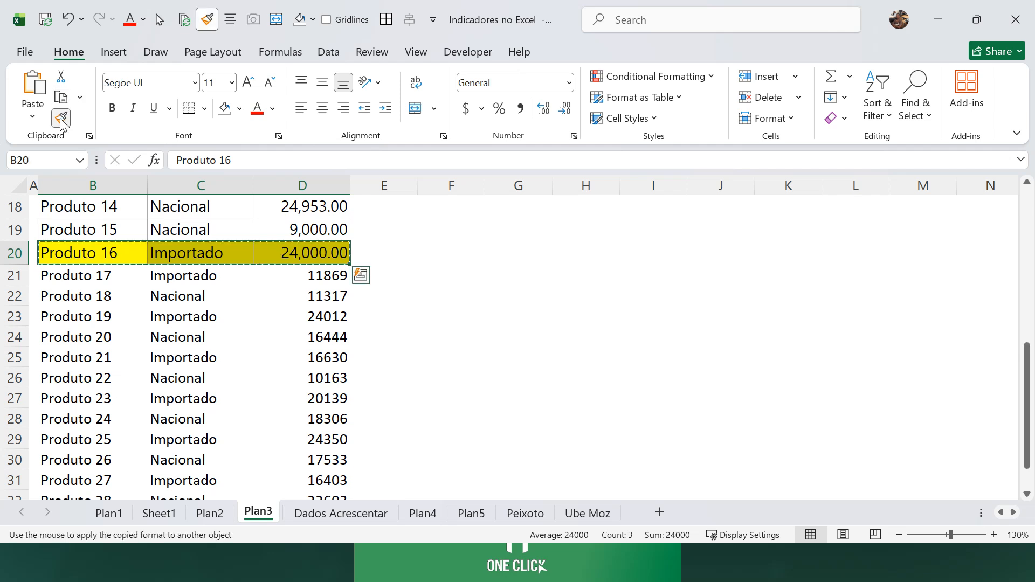
pyautogui.click(64, 279)
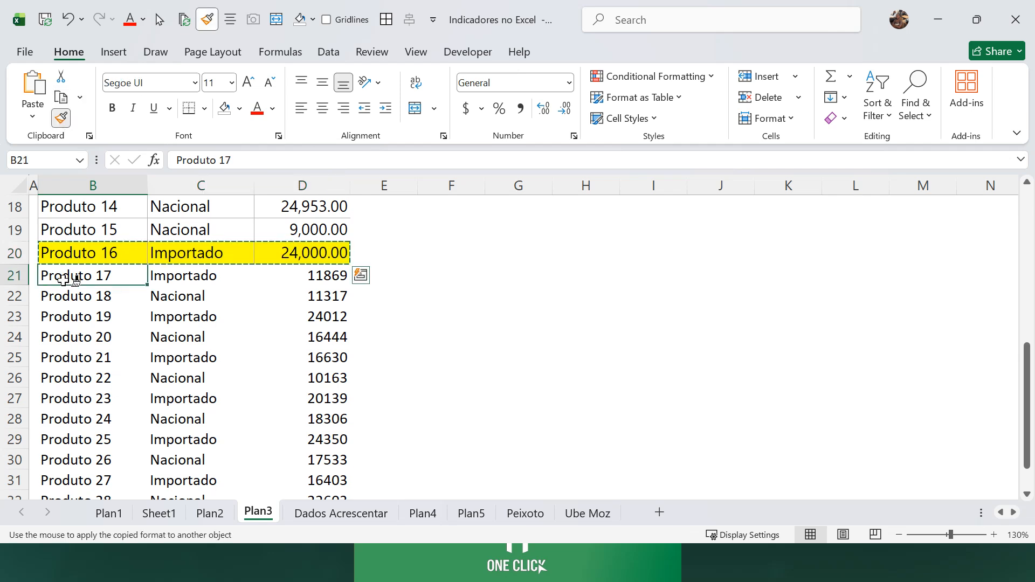
pyautogui.moveTo(63, 279); pyautogui.dragTo(312, 446)
pyautogui.scroll(1, 215, 314)
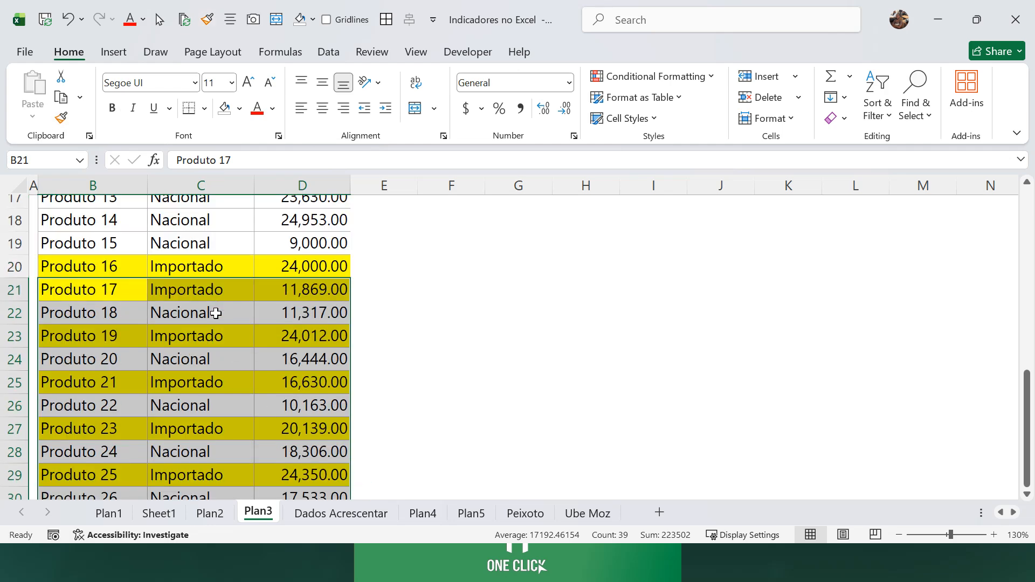
pyautogui.scroll(1, 215, 314)
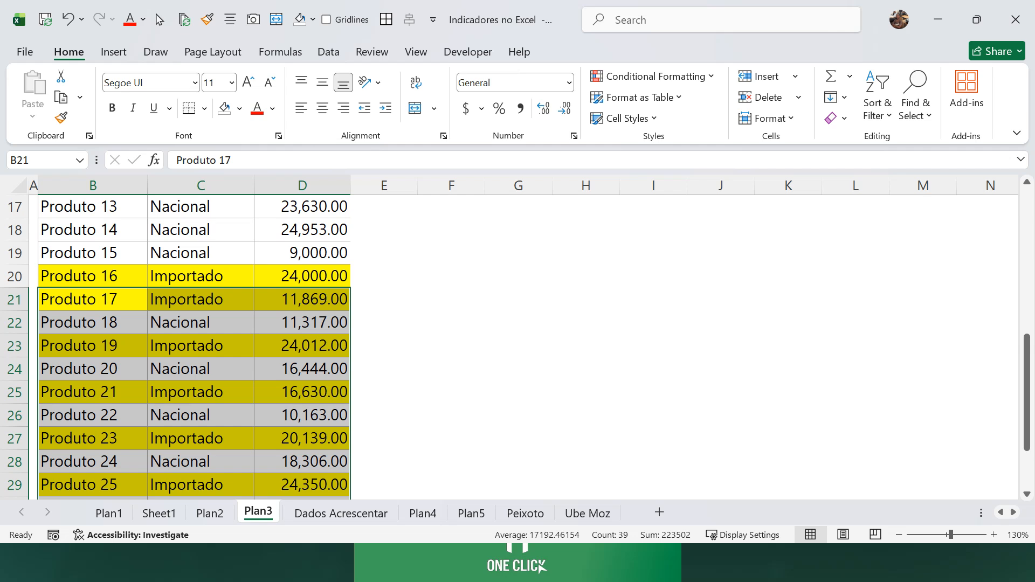
pyautogui.click(407, 369)
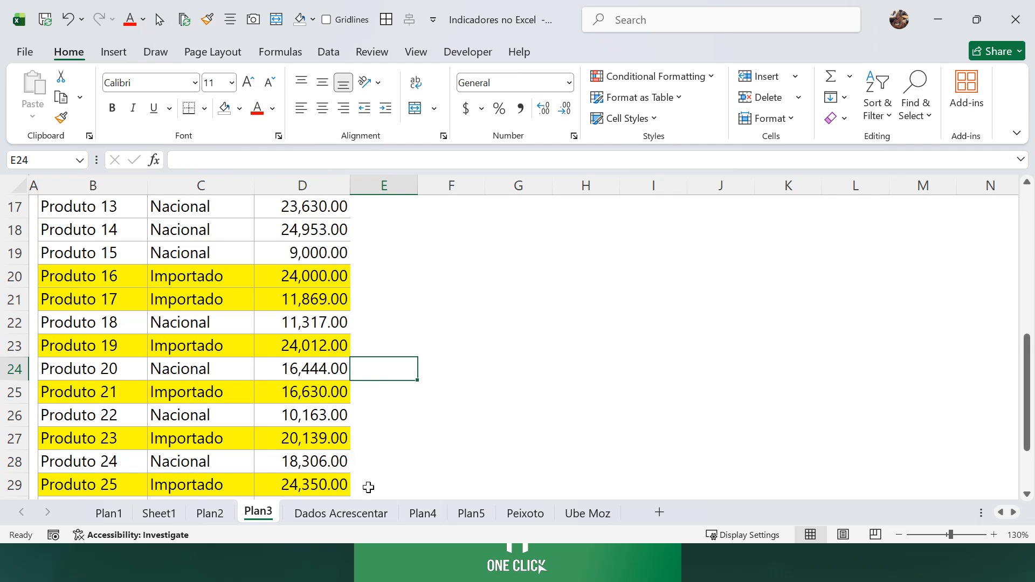
# Step: Open the Plan4 sheet and review the legend's Venda ranges with their icons, colours and classifications
pyautogui.click(421, 515)
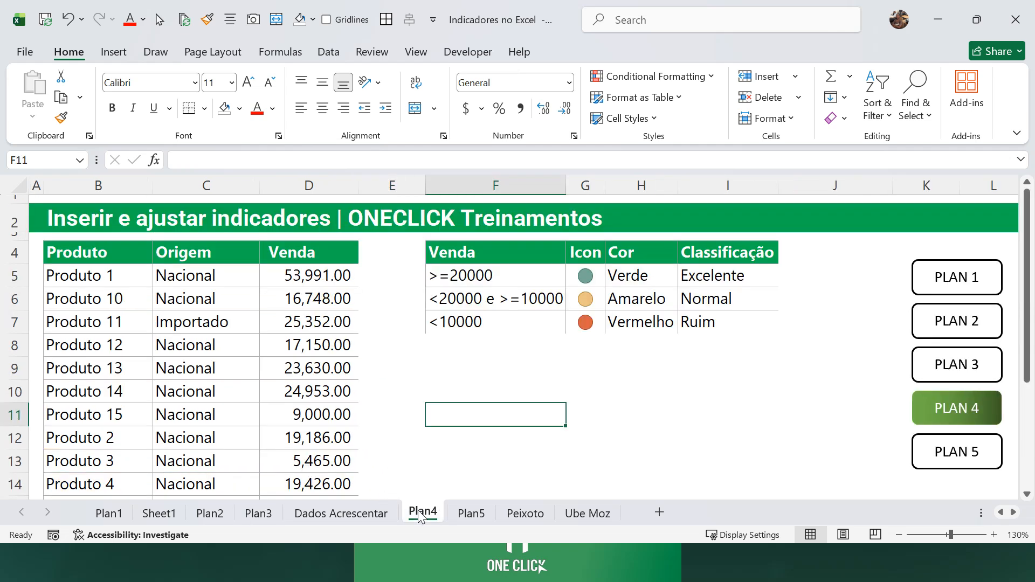
pyautogui.click(499, 348)
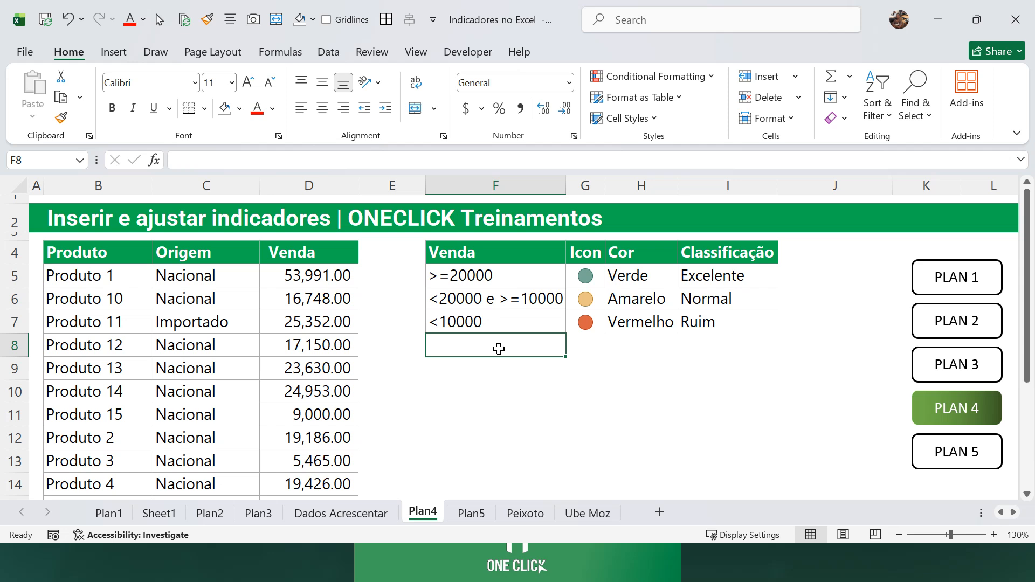
pyautogui.click(365, 408)
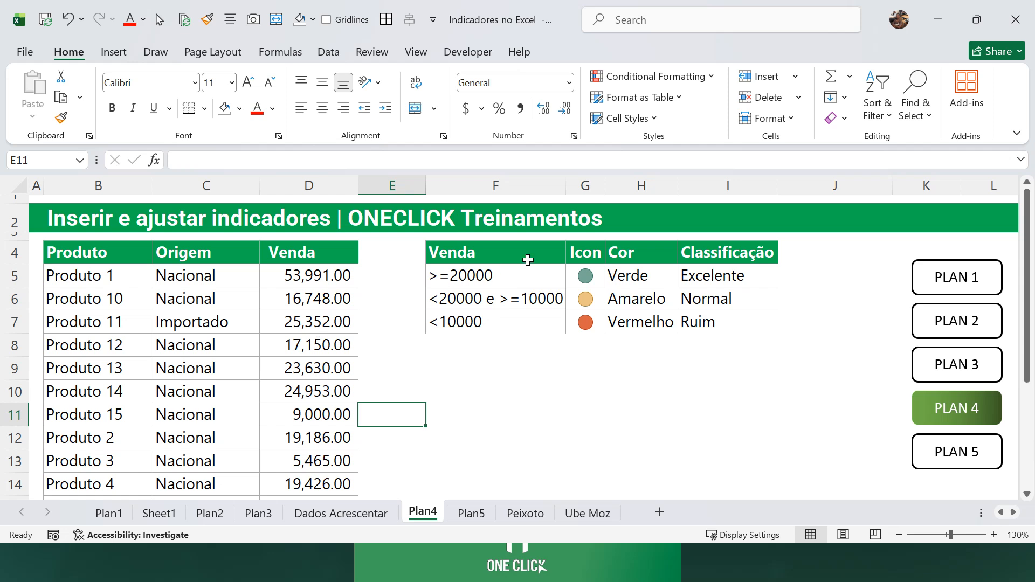
pyautogui.click(317, 253)
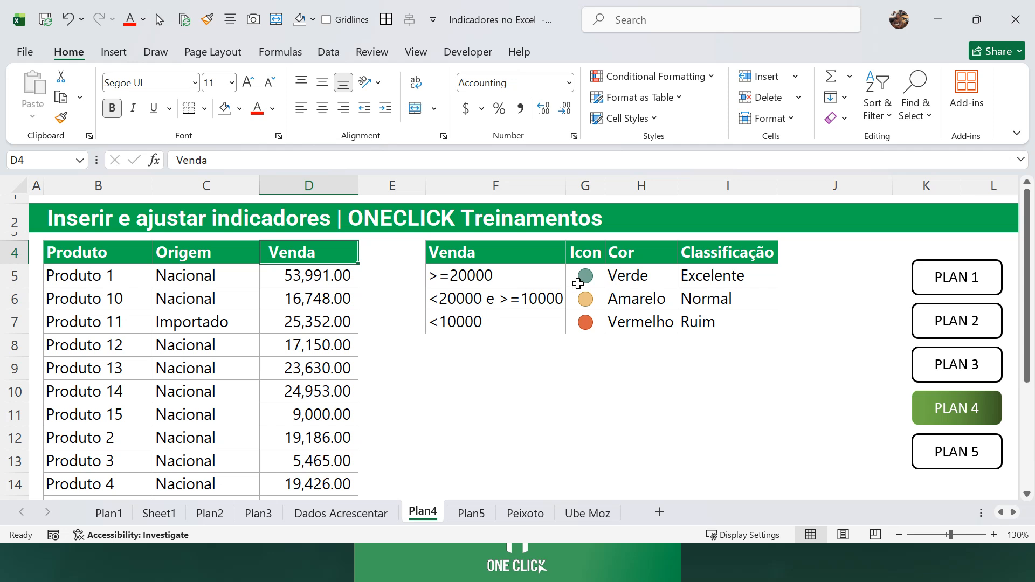
pyautogui.click(712, 278)
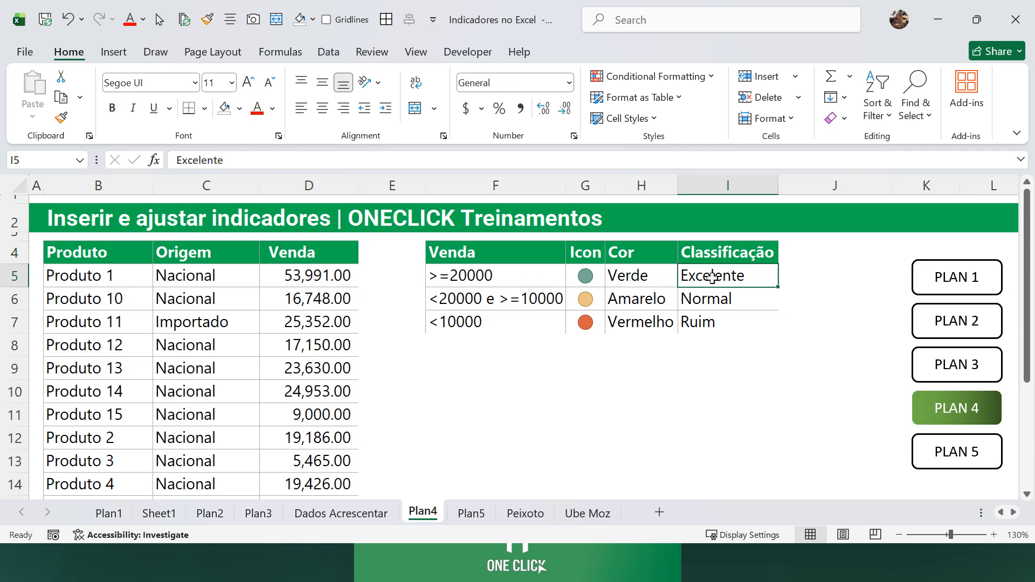
pyautogui.moveTo(587, 276); pyautogui.dragTo(618, 278)
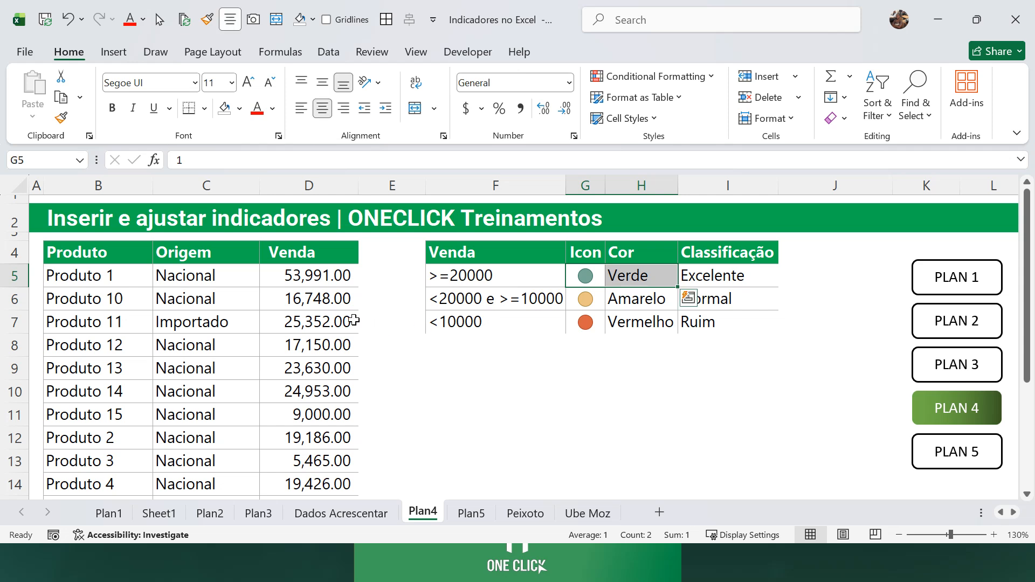
pyautogui.click(453, 255)
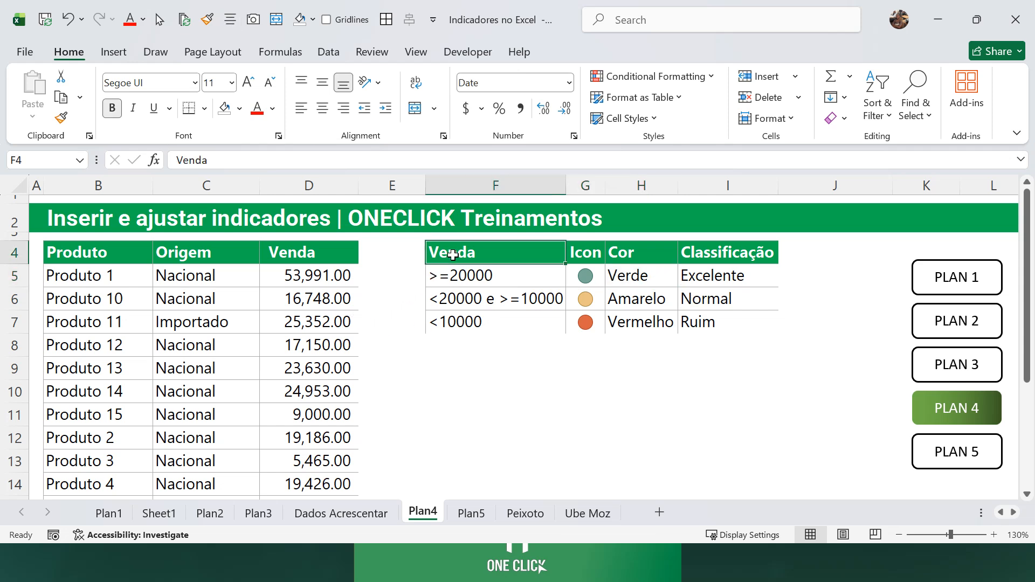
pyautogui.click(548, 299)
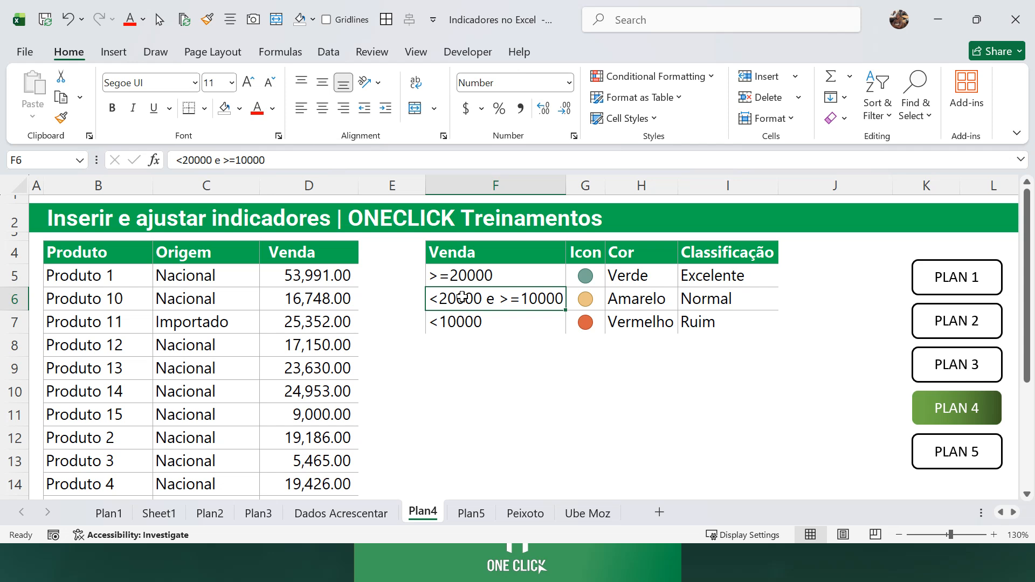
pyautogui.click(698, 297)
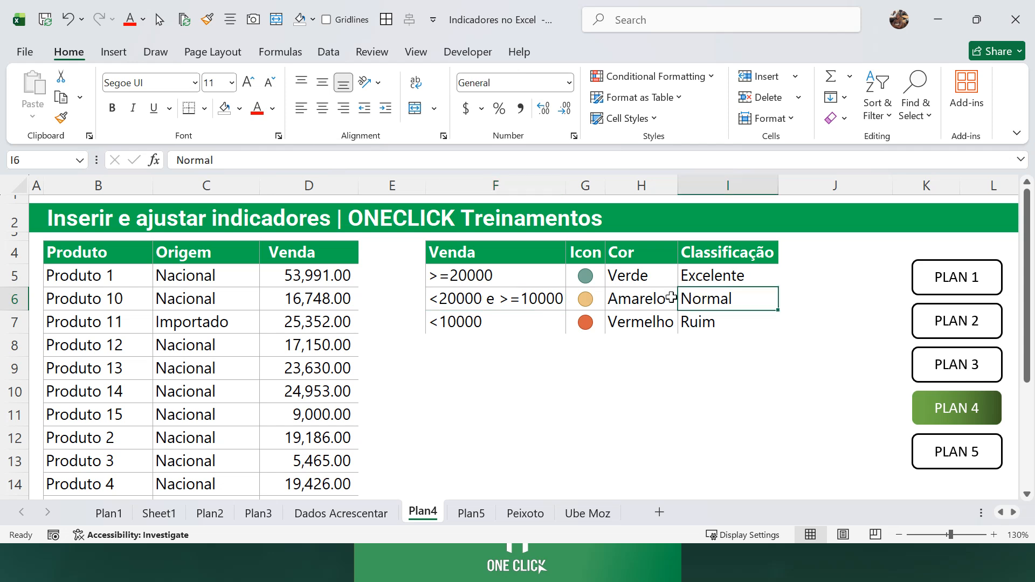
pyautogui.click(623, 302)
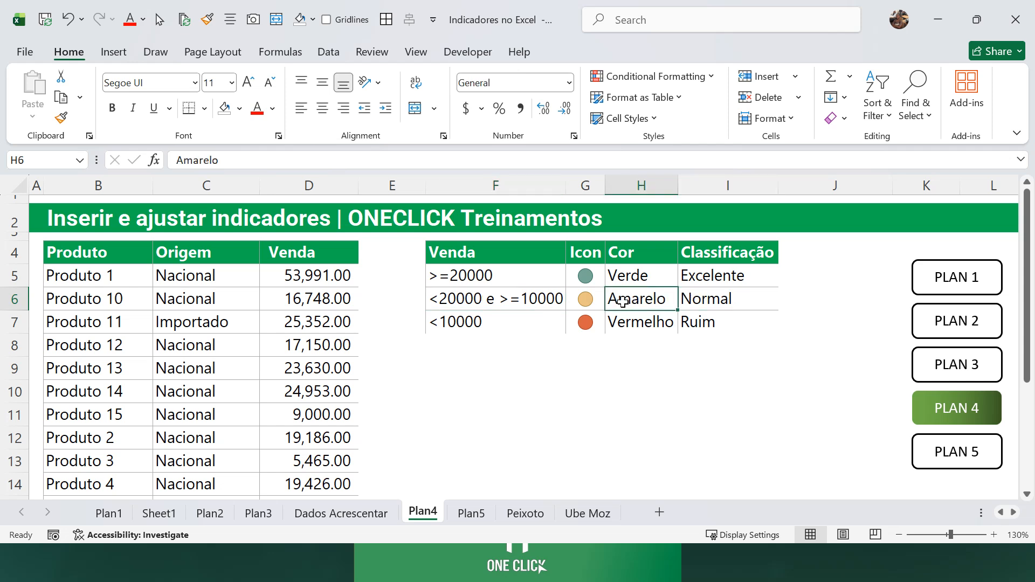
pyautogui.click(518, 328)
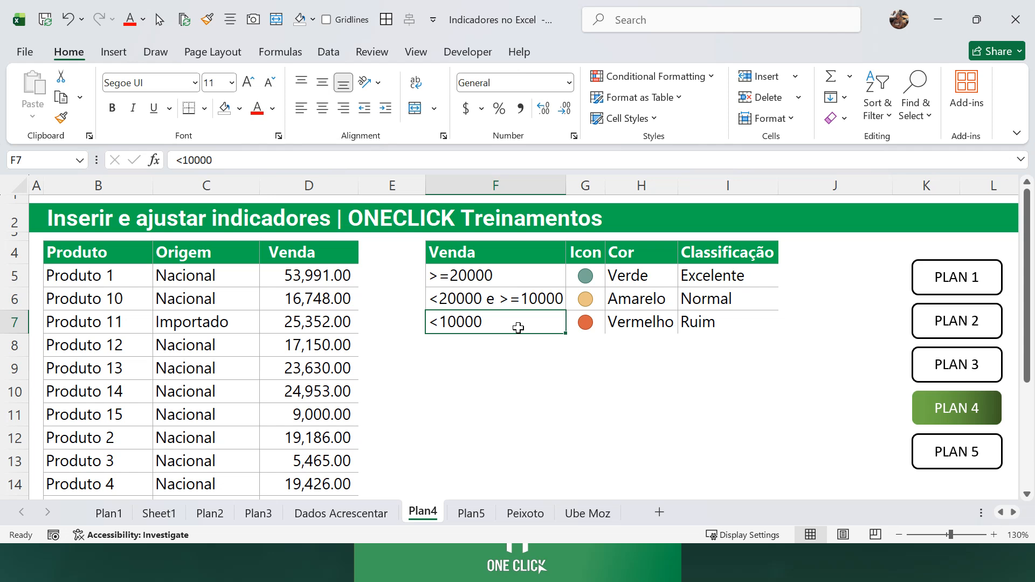
pyautogui.click(705, 322)
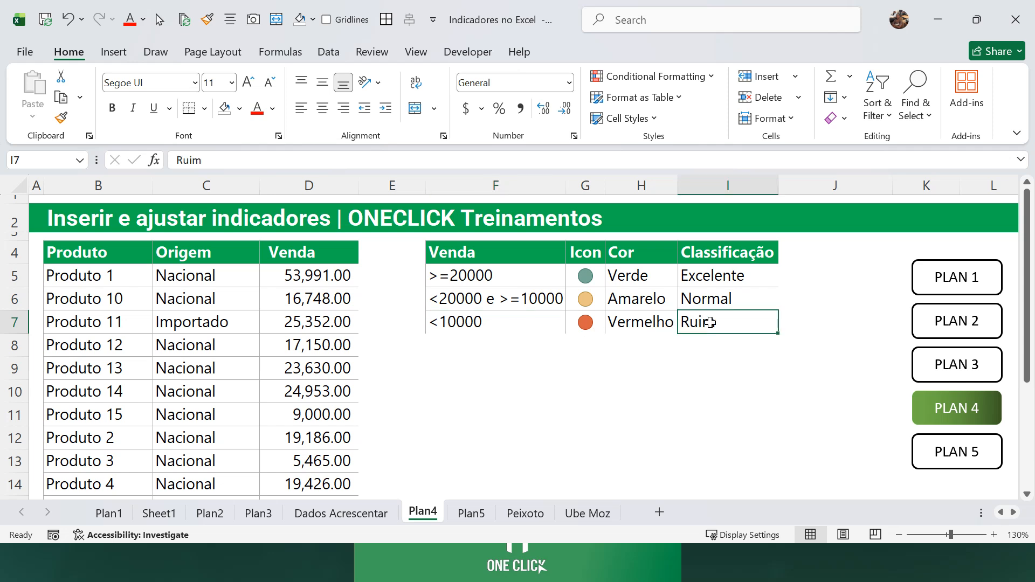
pyautogui.click(645, 323)
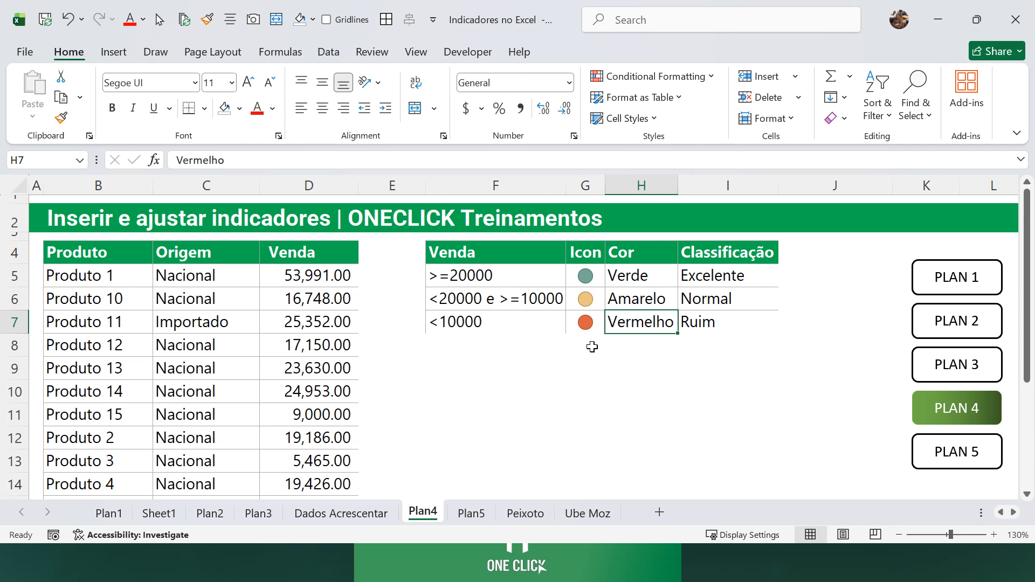
# Step: Examine individual product sales in the Venda column against the legend's ranges
pyautogui.click(321, 307)
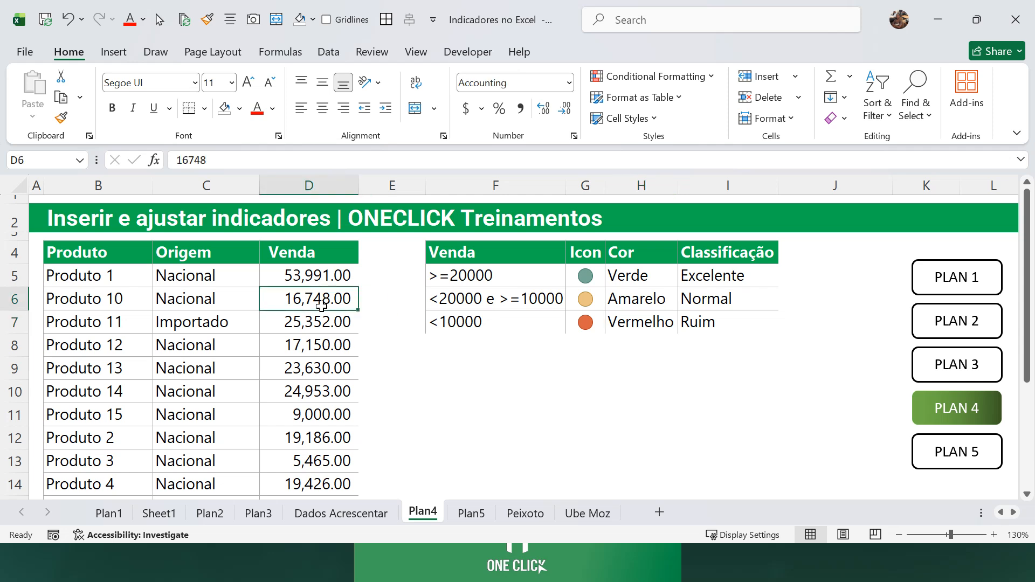
pyautogui.click(321, 340)
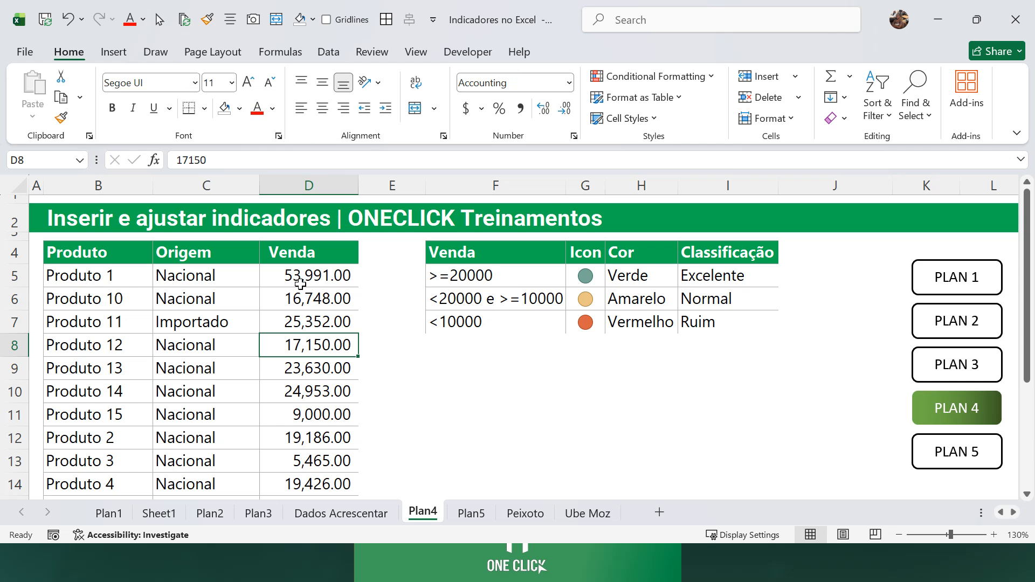
pyautogui.click(330, 273)
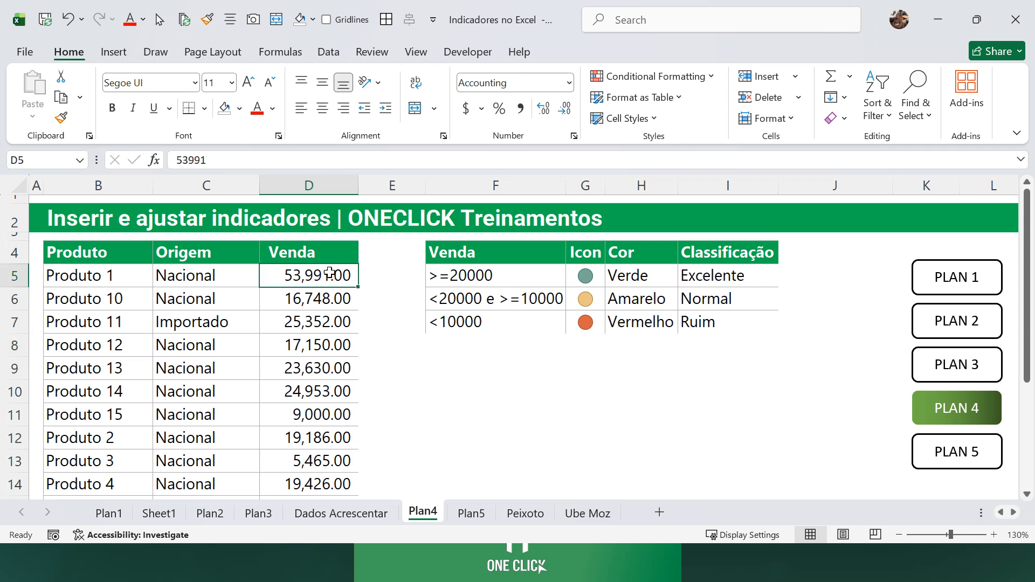
pyautogui.click(327, 318)
pyautogui.click(330, 345)
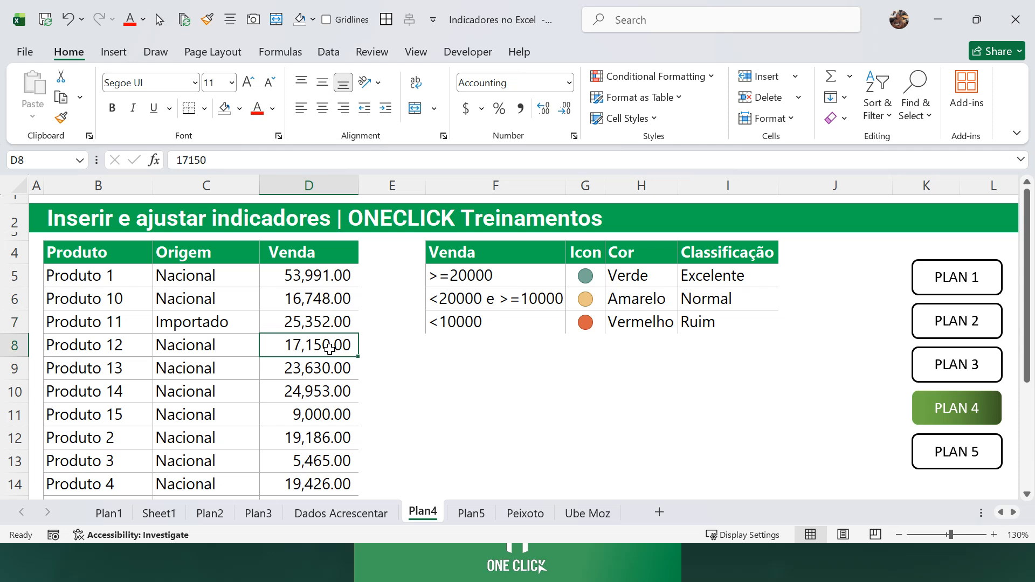
pyautogui.click(305, 279)
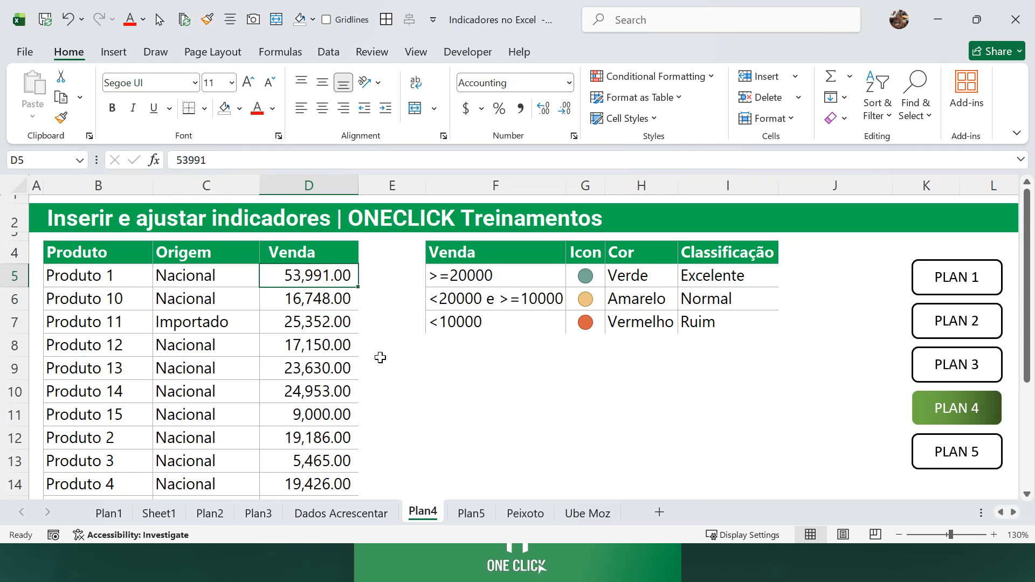
pyautogui.click(339, 366)
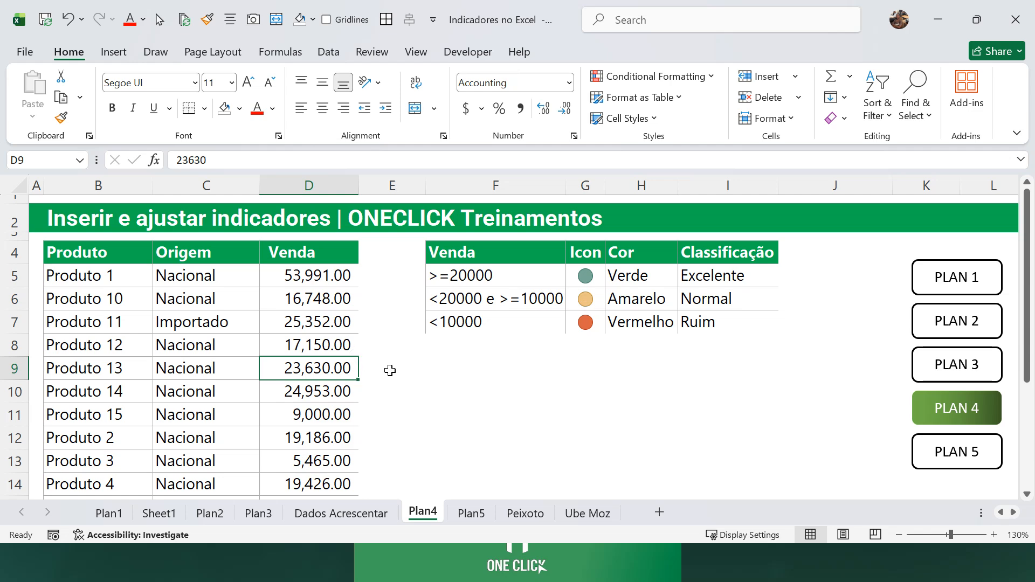
# Step: Apply the 3 Traffic Lights (Unrimmed) conditional formatting icon set to the Venda values in D5:D19
pyautogui.click(301, 274)
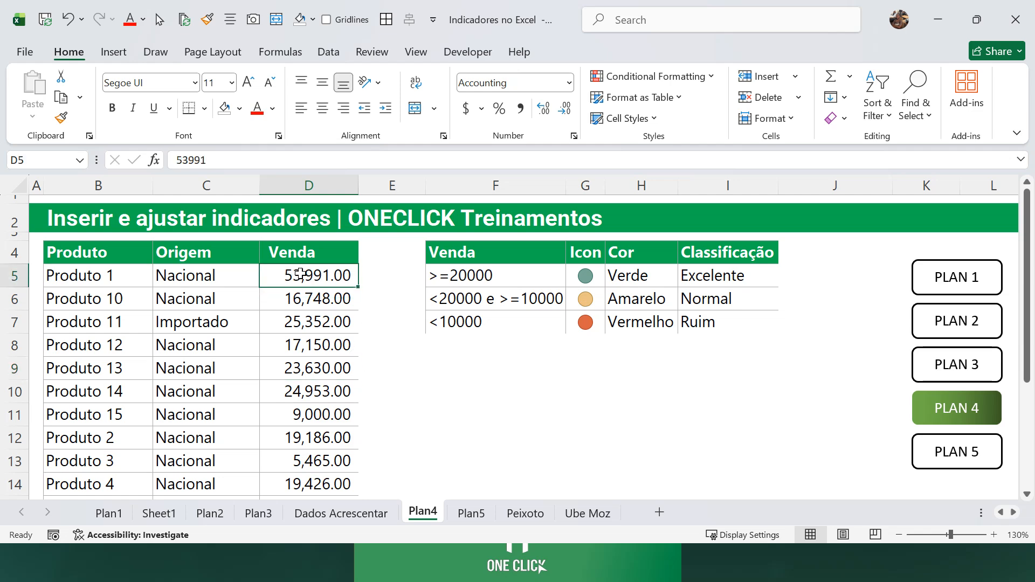
pyautogui.hotkey('ctrl', 'shift', 'Down')
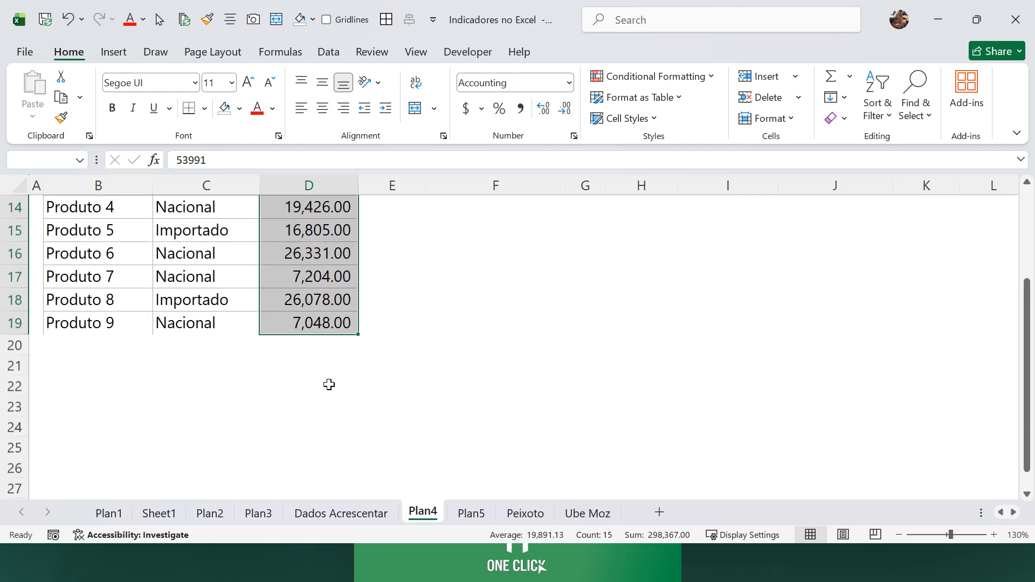
pyautogui.scroll(5, 329, 386)
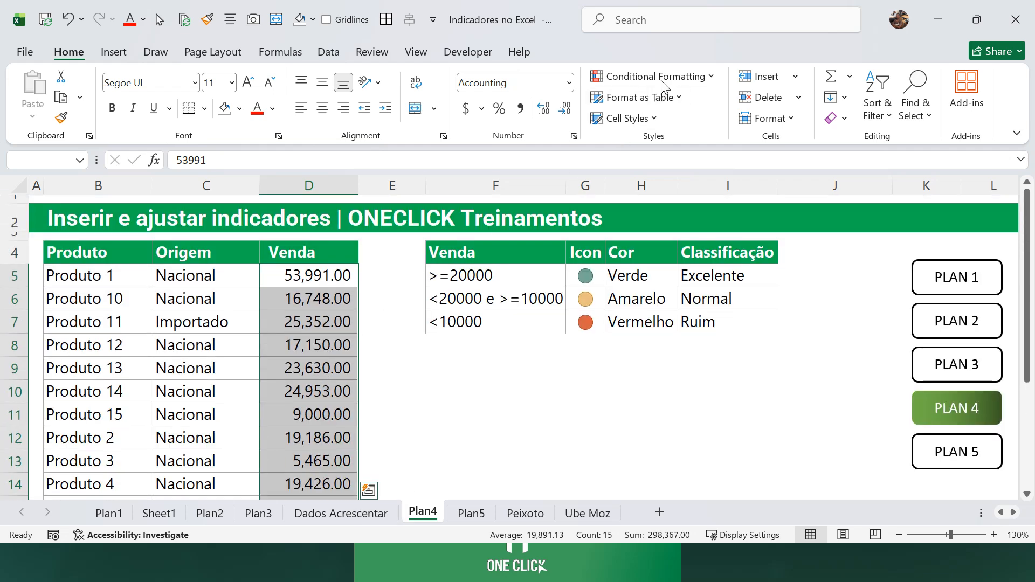
pyautogui.click(669, 75)
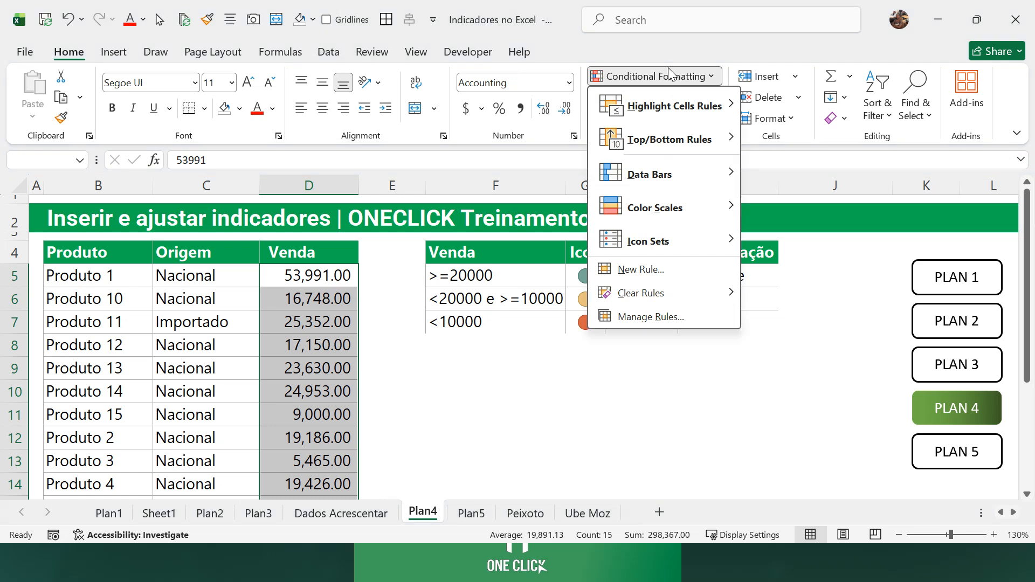
pyautogui.moveTo(700, 240)
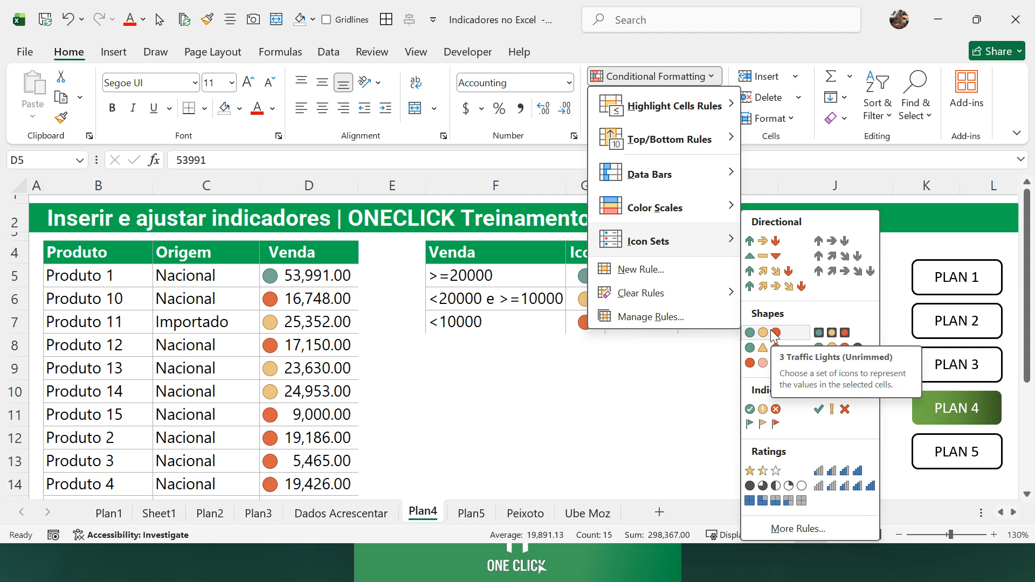
pyautogui.click(774, 333)
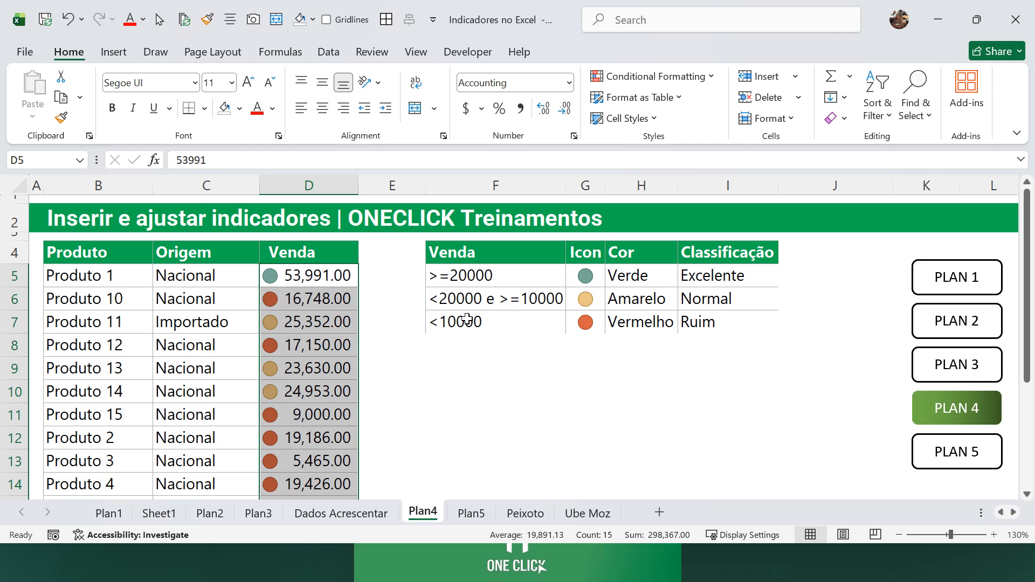
pyautogui.click(410, 377)
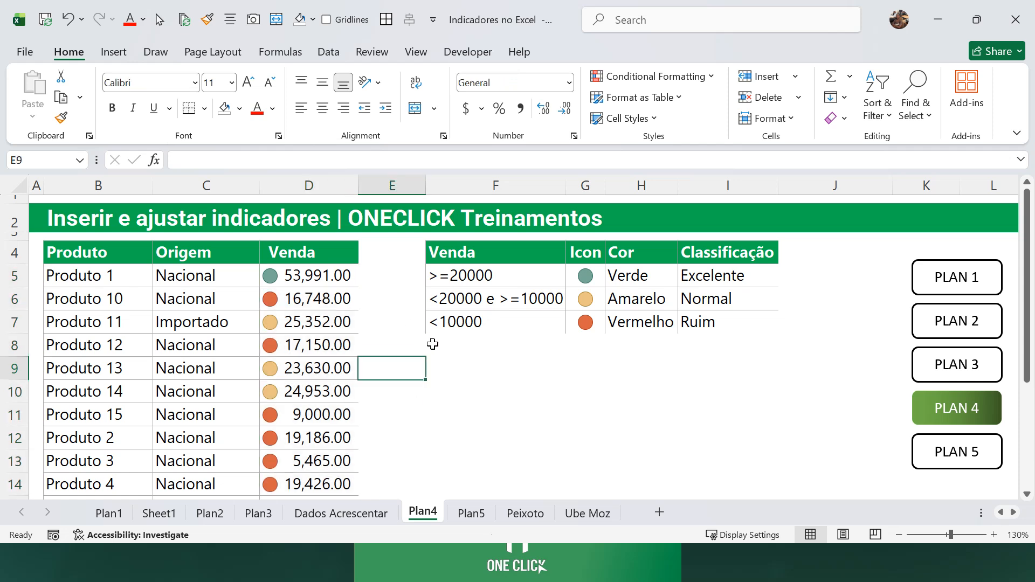
# Step: Compare the Venda icon of Produto 10 with the legend's icon for the "<20000 e >=10000" range
pyautogui.click(450, 251)
pyautogui.click(555, 300)
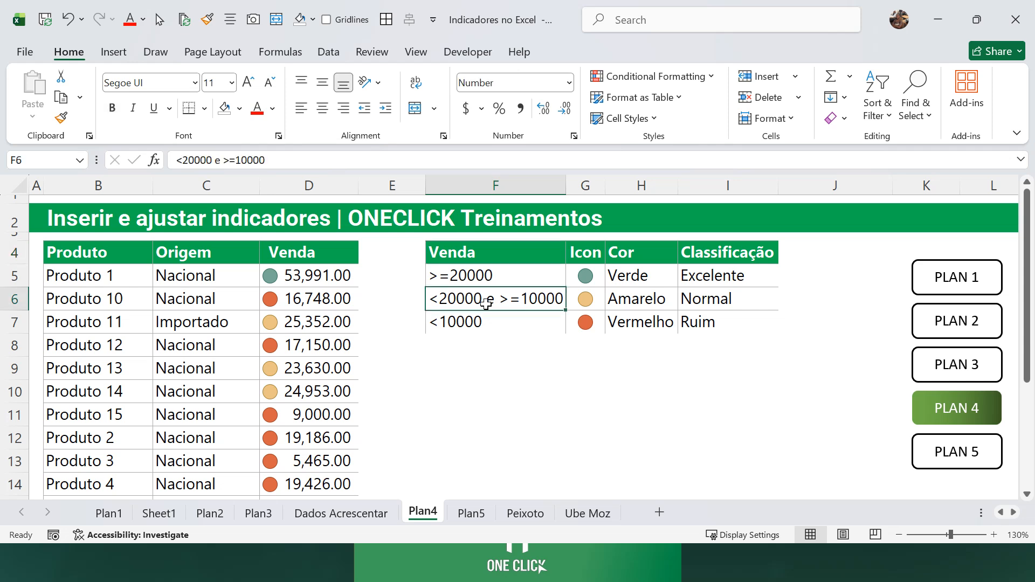
pyautogui.click(599, 302)
pyautogui.click(324, 304)
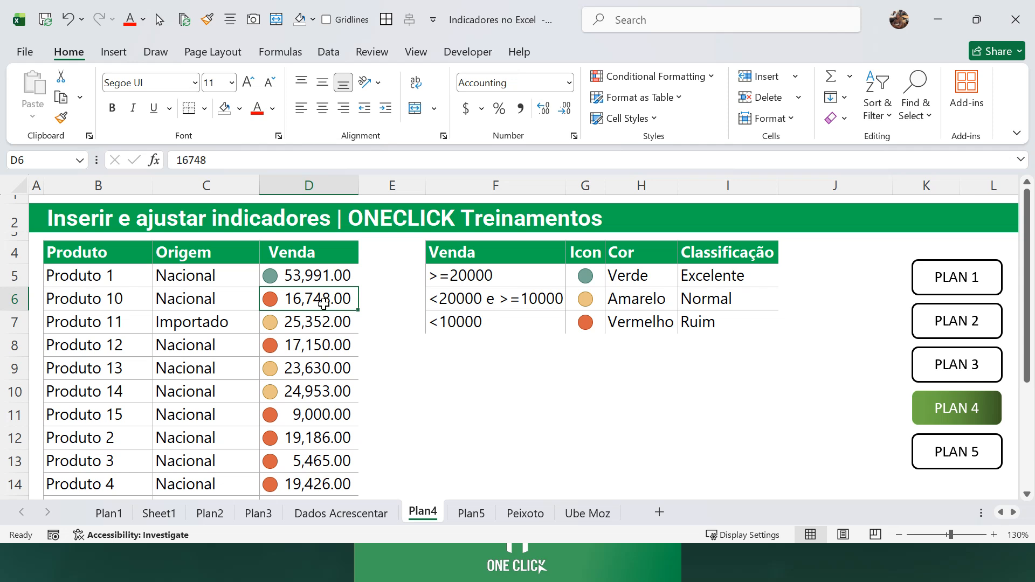
# Step: Open the icon set rule applied to Plan4's Venda values in D5:D19 for editing
pyautogui.click(303, 281)
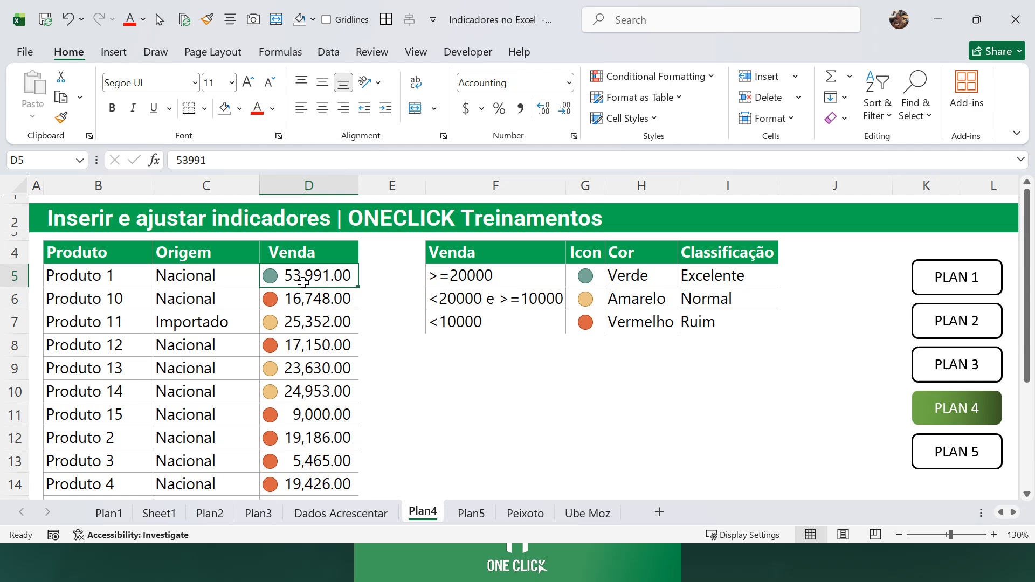
pyautogui.hotkey('ctrl', 'shift', 'Down')
pyautogui.scroll(2, 303, 282)
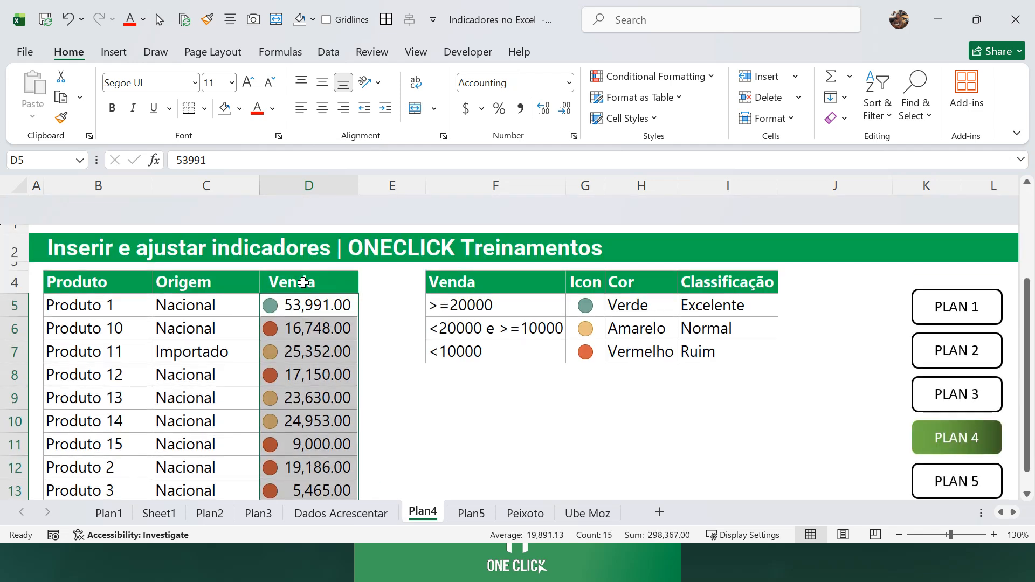
pyautogui.scroll(-1, 303, 281)
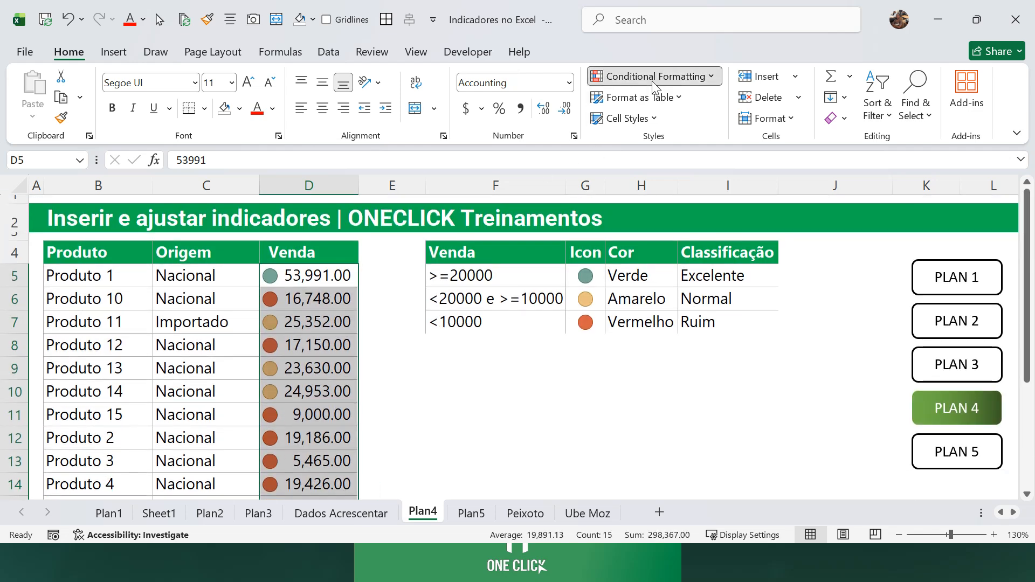
pyautogui.click(652, 79)
pyautogui.moveTo(683, 237)
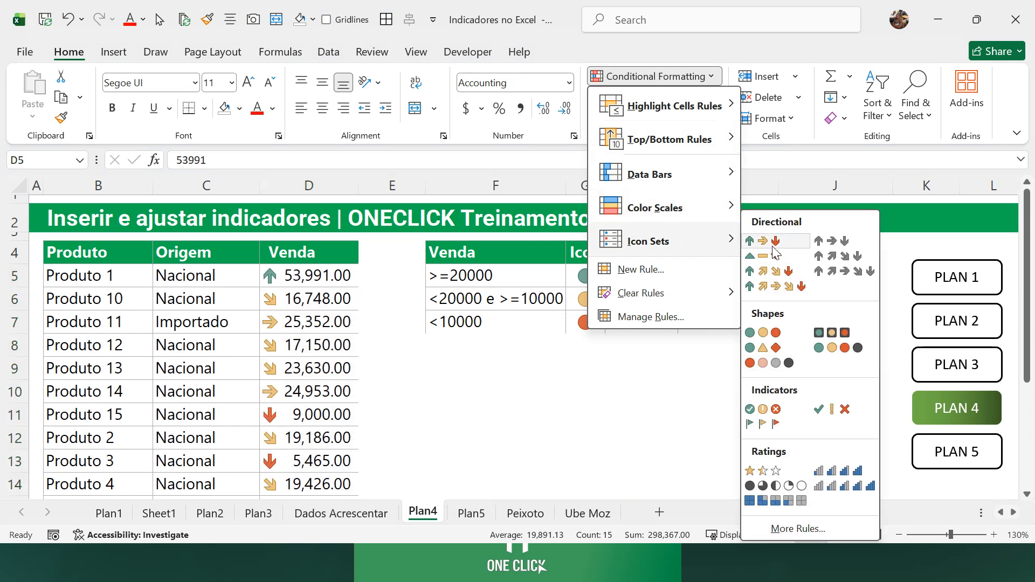
pyautogui.click(643, 319)
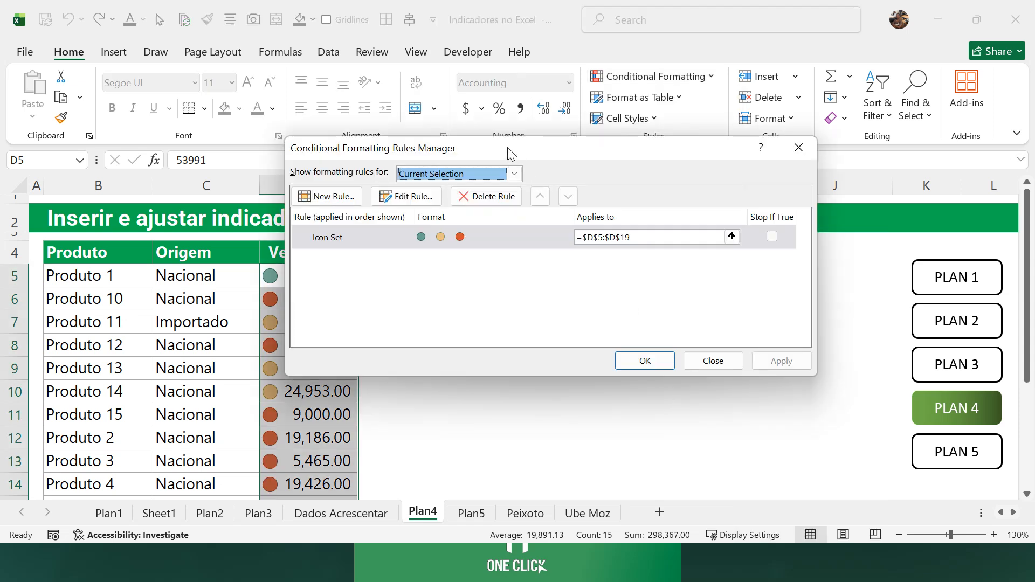
pyautogui.moveTo(506, 148); pyautogui.dragTo(525, 236)
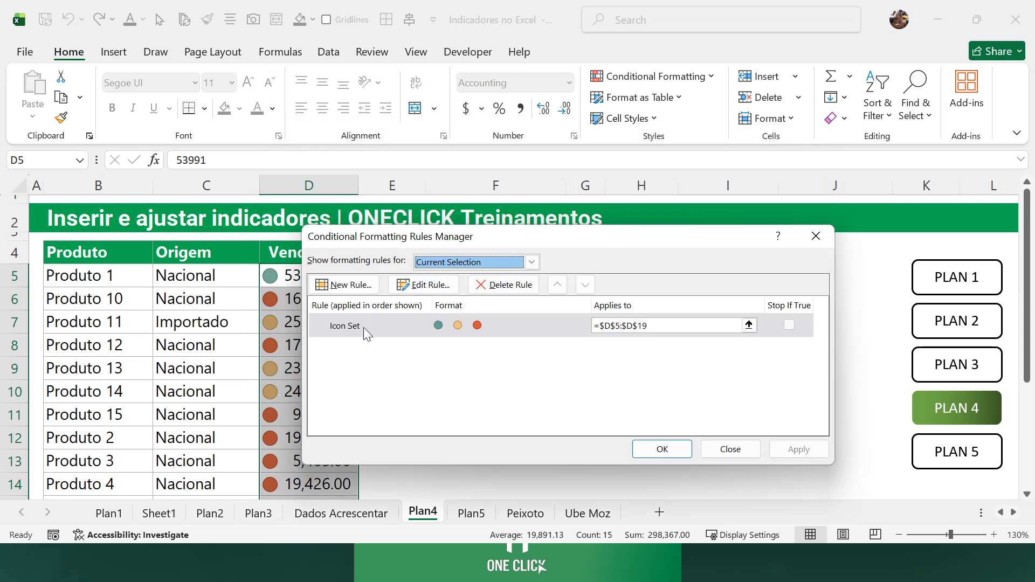
pyautogui.click(341, 328)
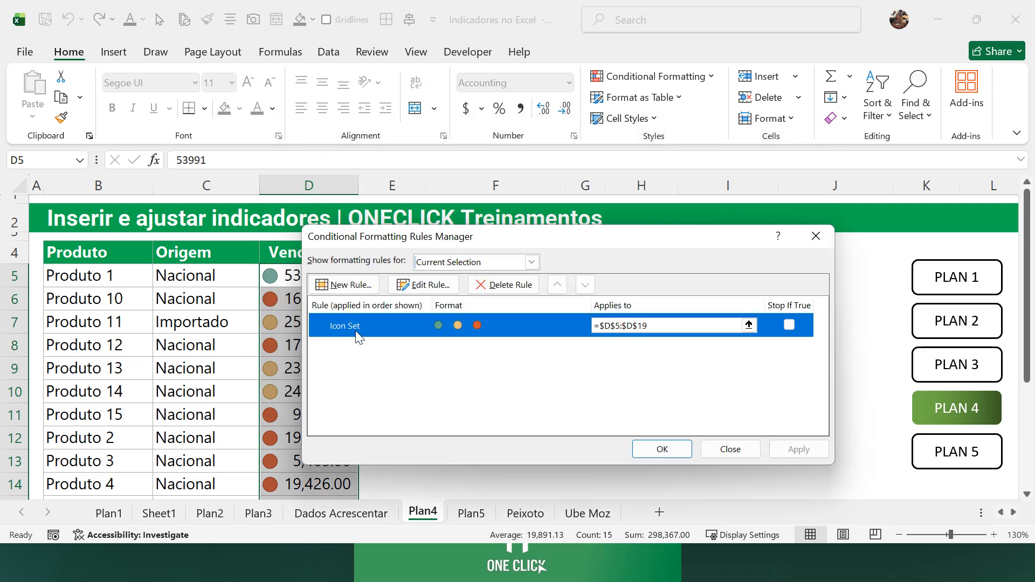
pyautogui.click(424, 286)
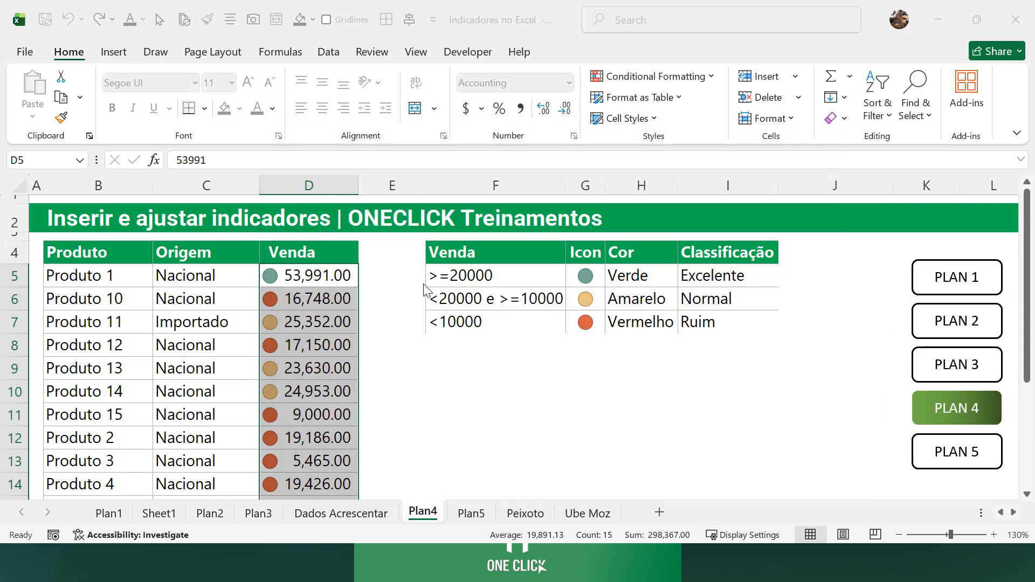
pyautogui.moveTo(563, 141); pyautogui.dragTo(208, 61)
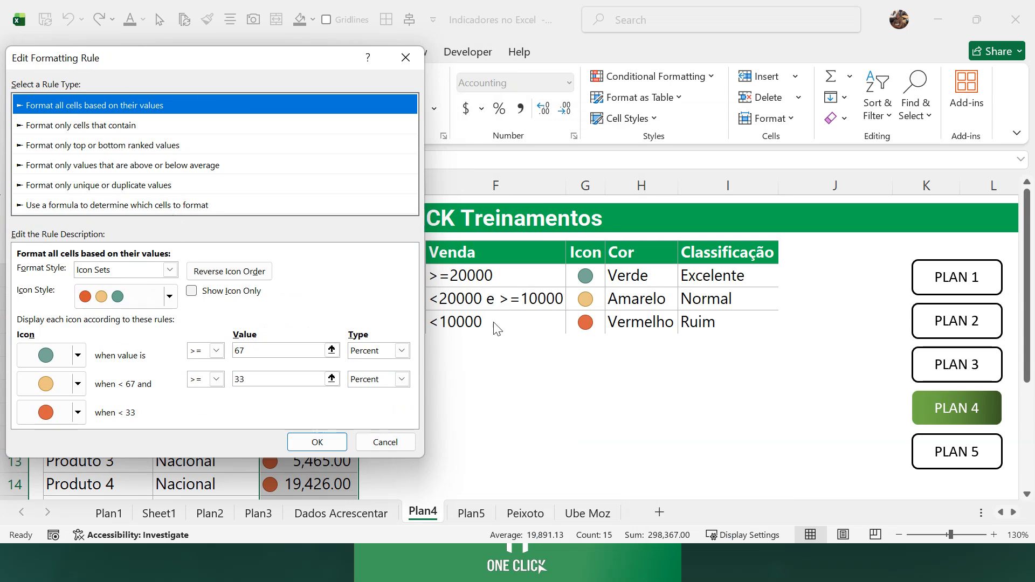
# Step: Change the threshold type of both the green and yellow icons to Number
pyautogui.click(402, 350)
pyautogui.click(372, 363)
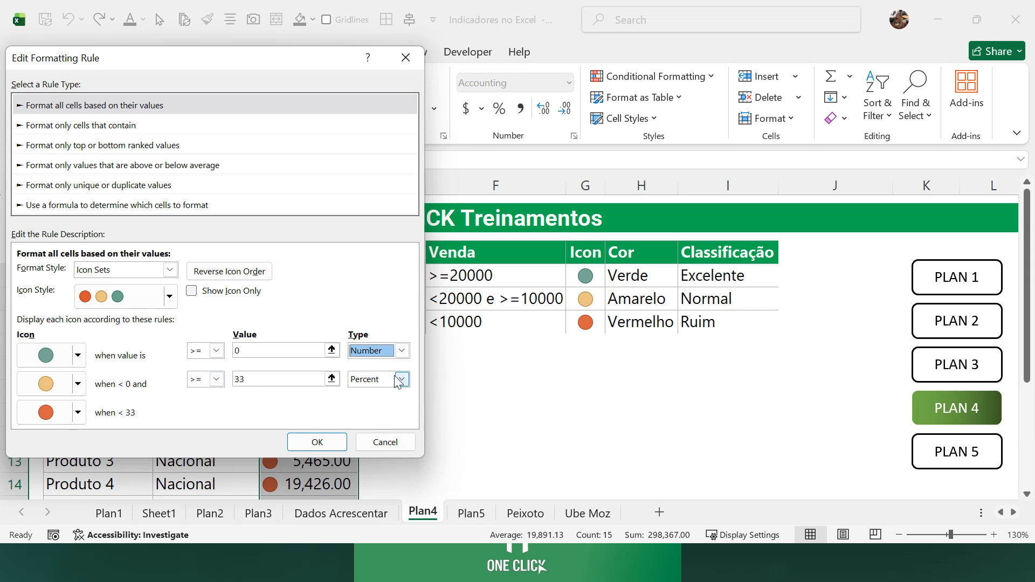
pyautogui.click(401, 379)
pyautogui.click(379, 394)
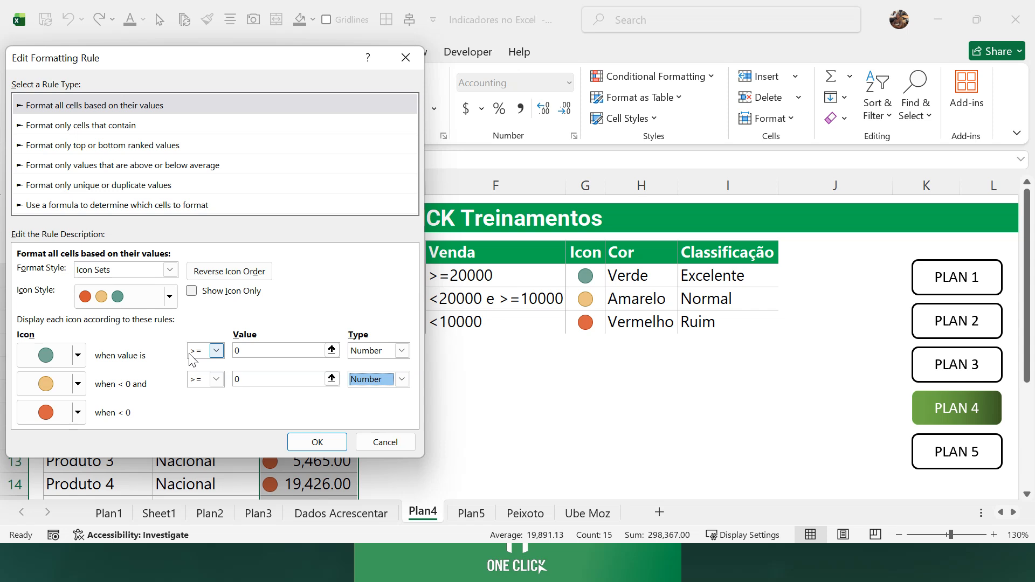
# Step: Set the green icon threshold to >=20000 and the yellow to >=10000, and apply the edited rule
pyautogui.click(262, 351)
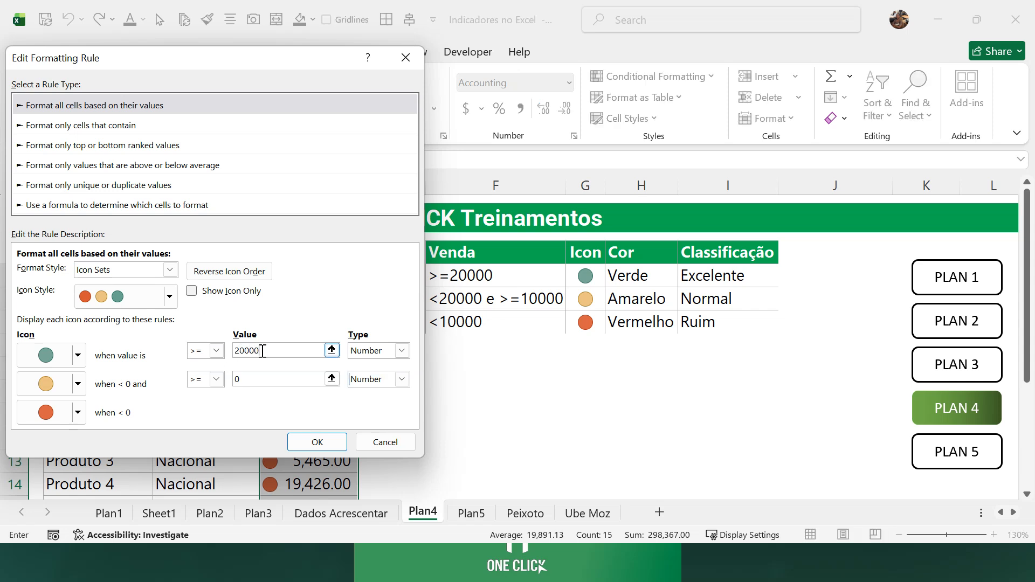
pyautogui.click(256, 380)
pyautogui.click(246, 378)
pyautogui.press('BackSpace')
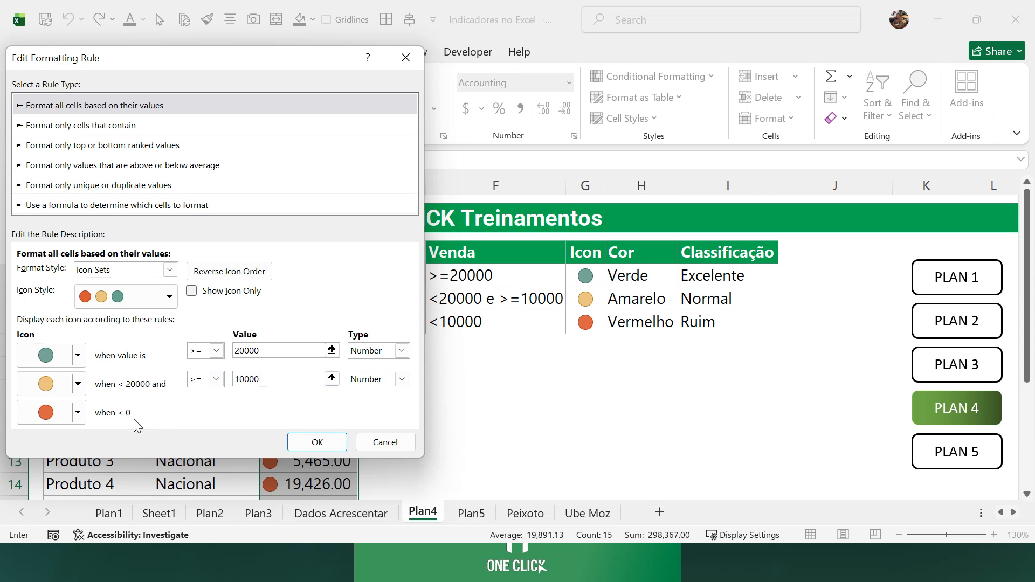
pyautogui.click(269, 350)
pyautogui.moveTo(273, 351); pyautogui.dragTo(231, 379)
pyautogui.click(279, 378)
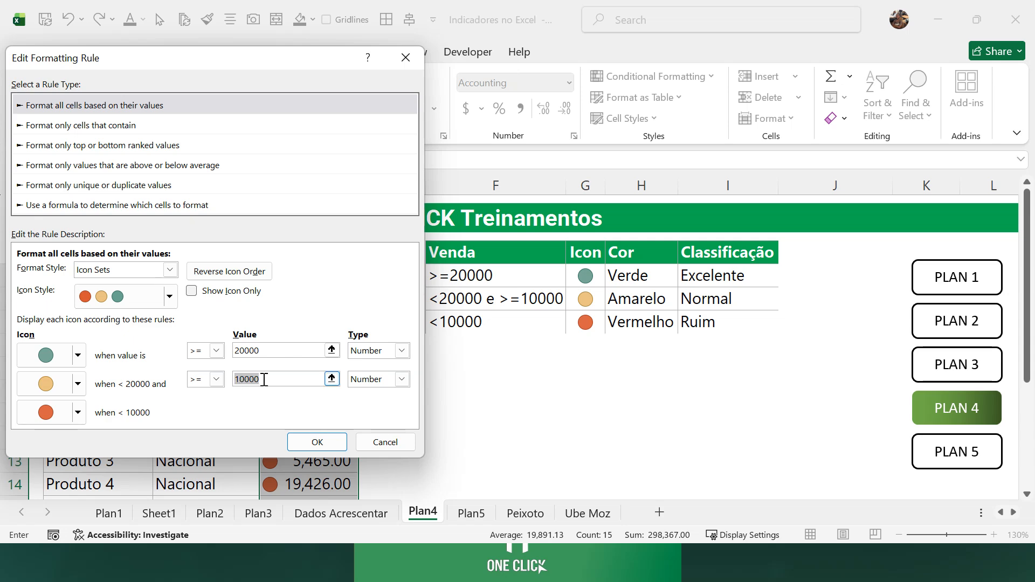
pyautogui.click(314, 437)
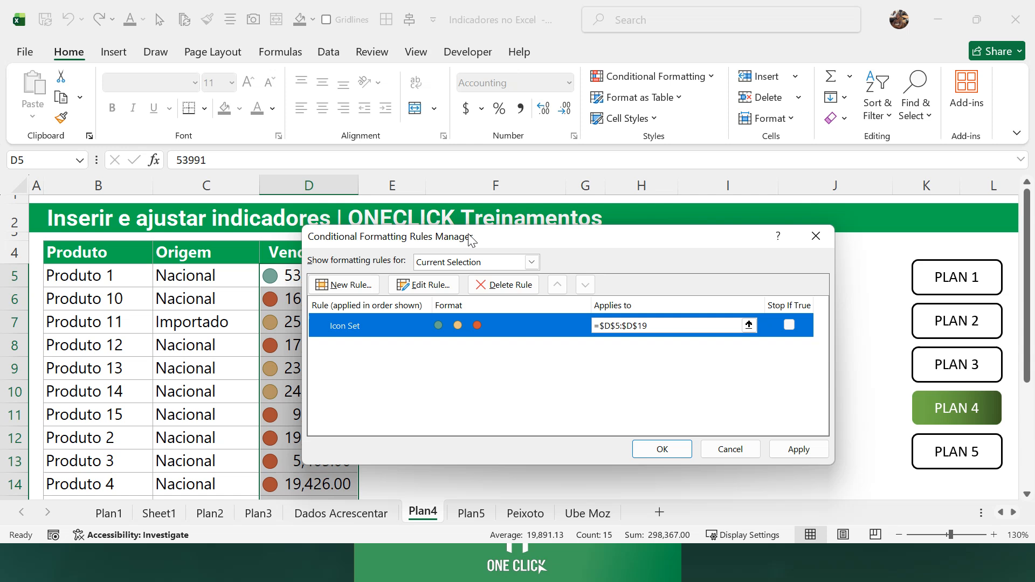
pyautogui.moveTo(470, 240); pyautogui.dragTo(576, 157)
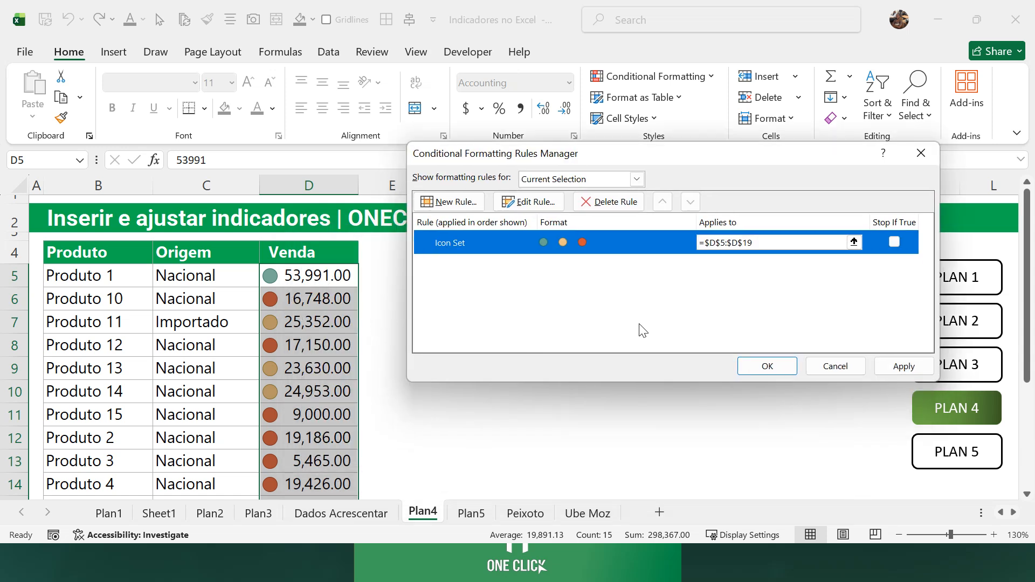
pyautogui.click(767, 368)
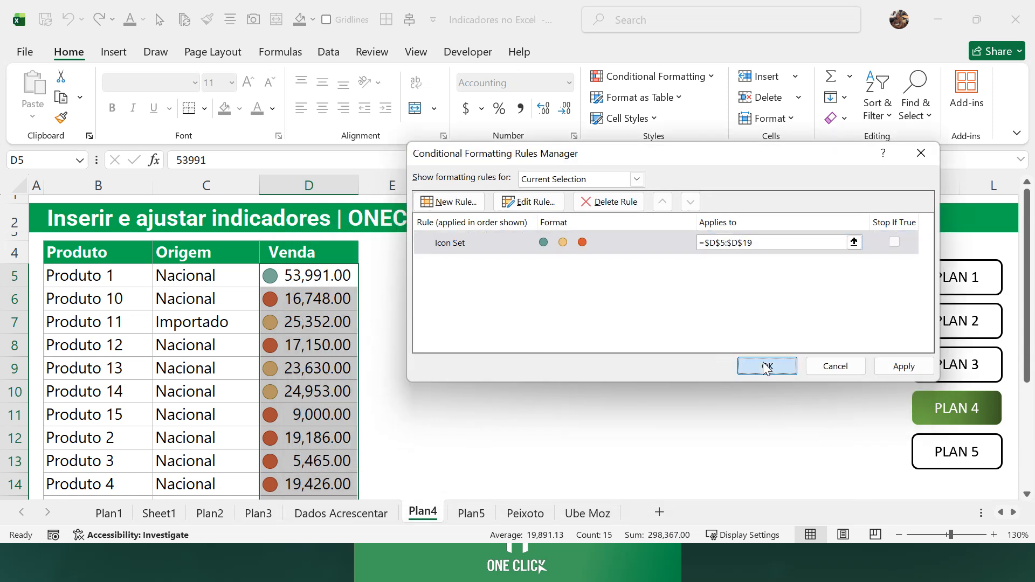
# Step: Change the Venda value of Produto 10 in D6 to 6748 to test the icon rule
pyautogui.press('Down')
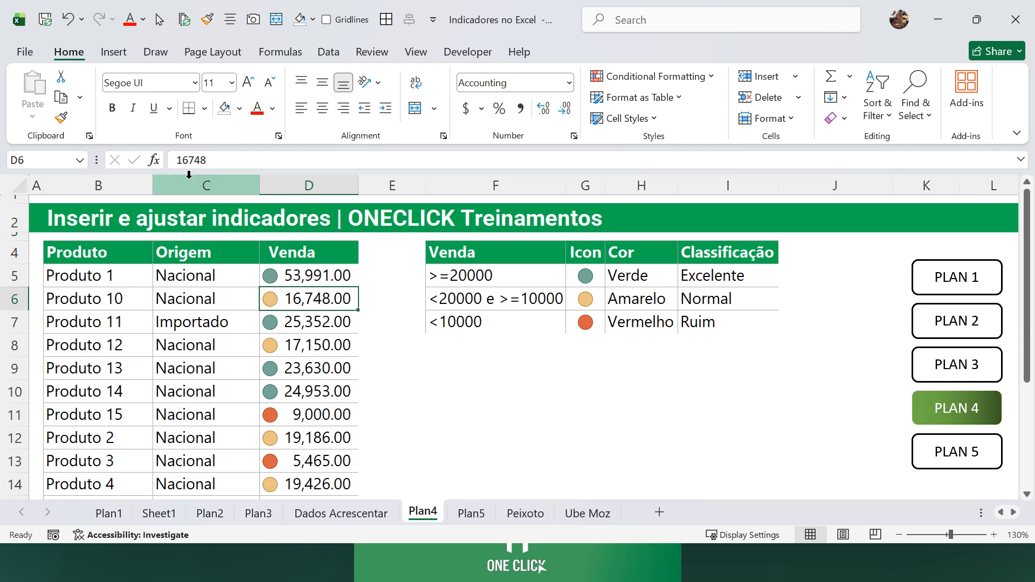
pyautogui.click(184, 162)
pyautogui.press('BackSpace')
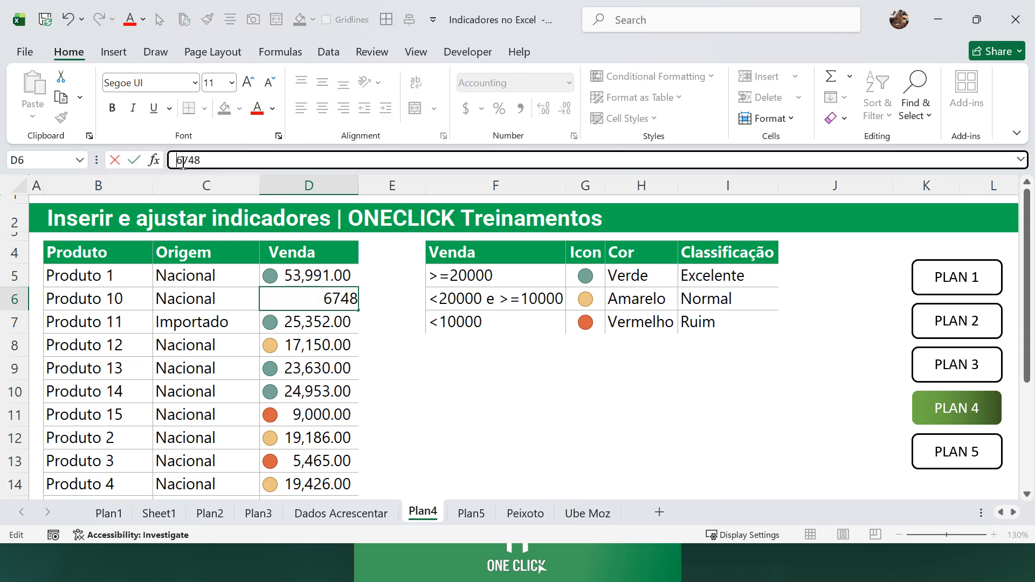
pyautogui.press('Return')
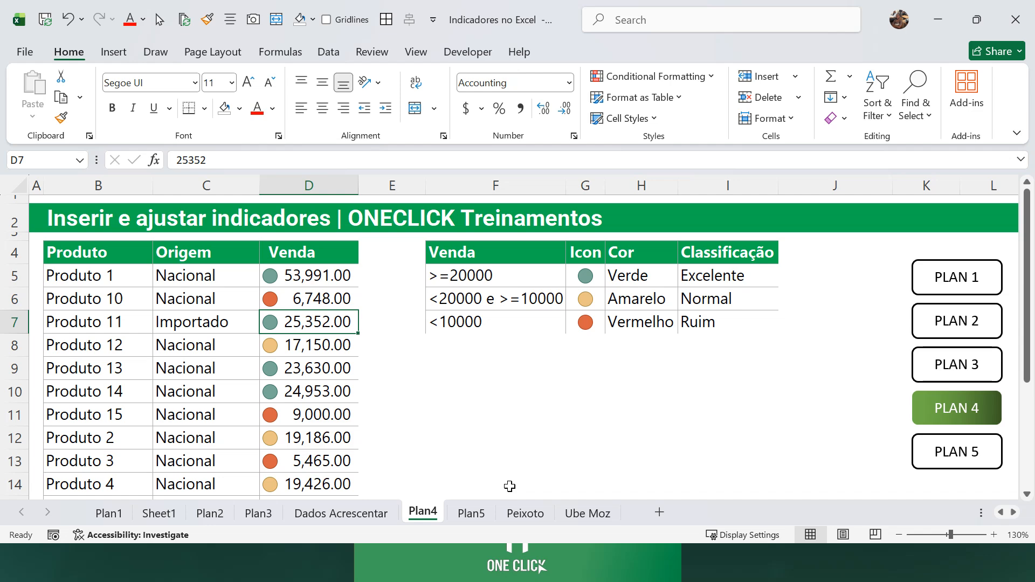
# Step: View the Ube Moz sheet with the ribbon collapsed and return to the Plan5 sheet
pyautogui.click(475, 515)
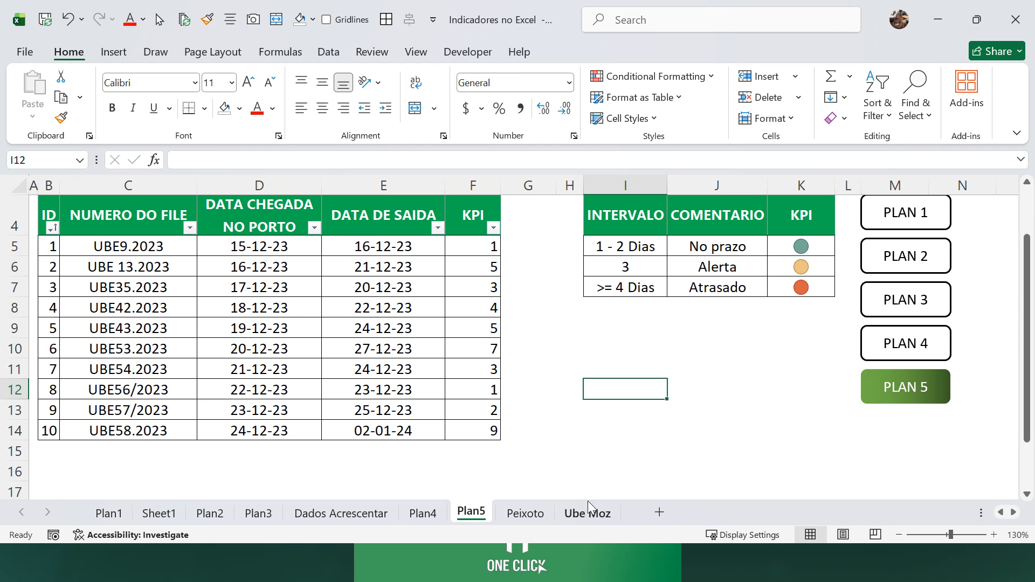
pyautogui.click(571, 388)
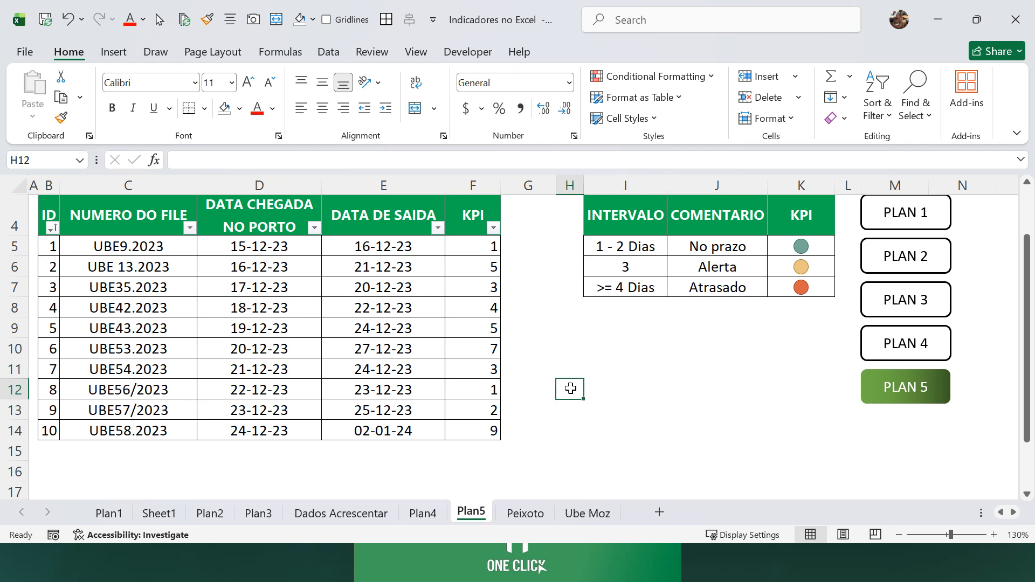
pyautogui.click(590, 509)
pyautogui.doubleClick(71, 51)
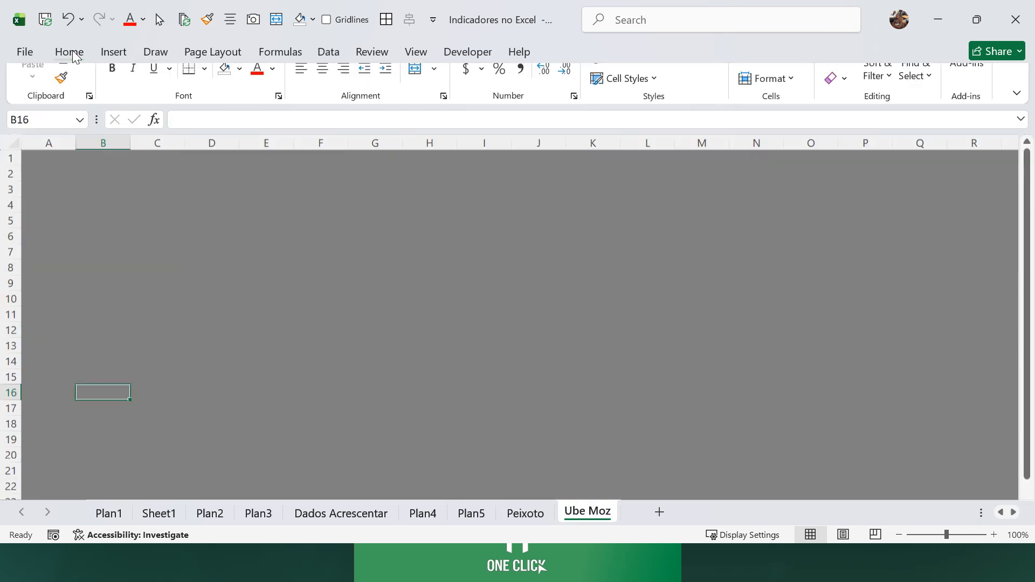
pyautogui.click(111, 288)
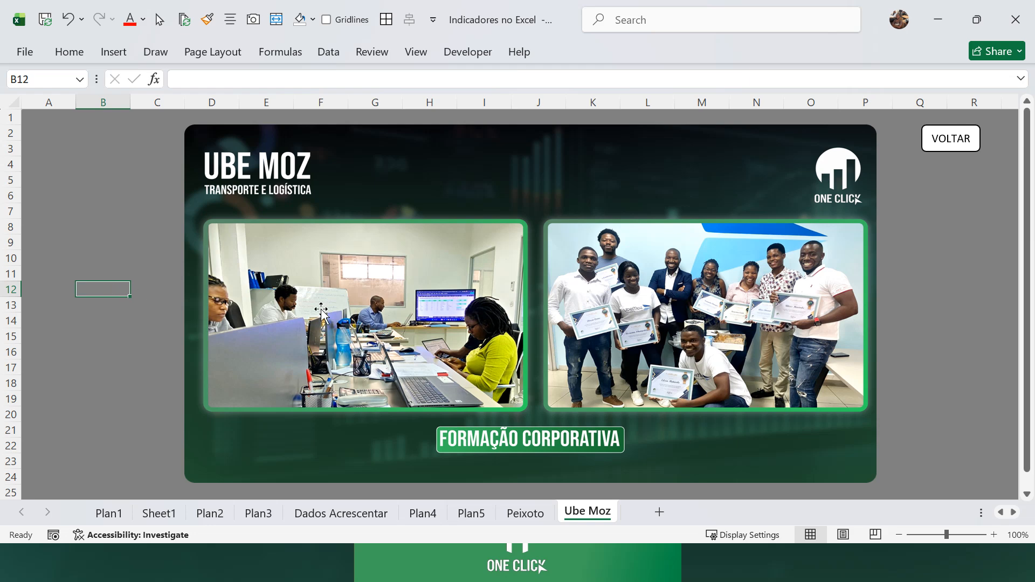
pyautogui.click(941, 139)
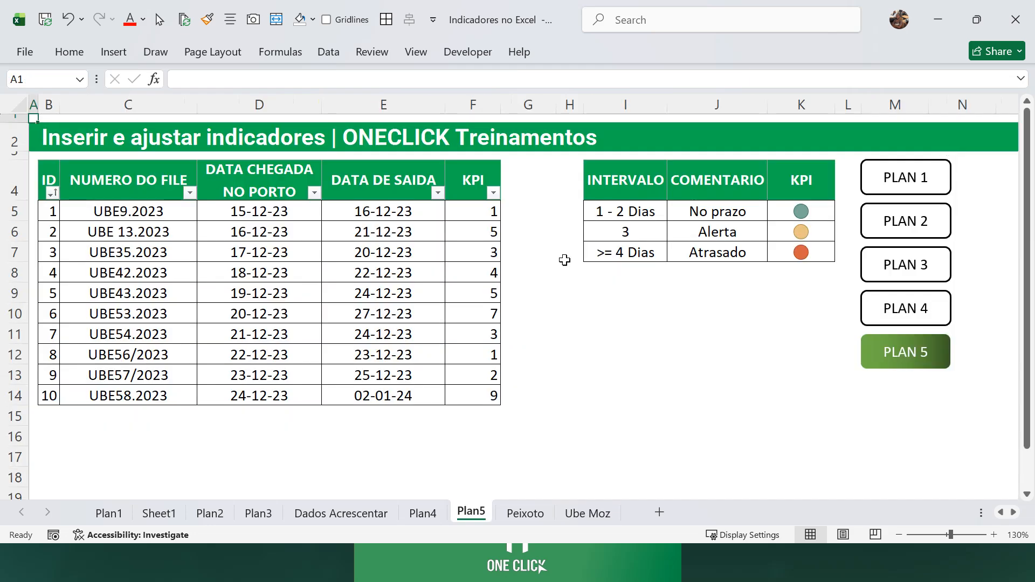
# Step: Review Plan5's dates and KPI column against the legend's day intervals, comments and icons
pyautogui.click(370, 333)
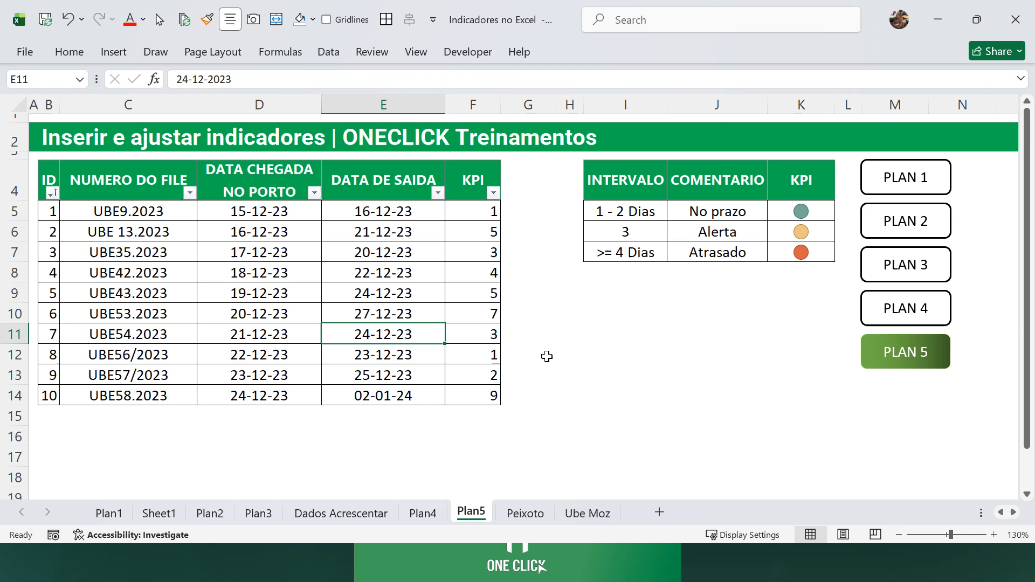
pyautogui.click(604, 392)
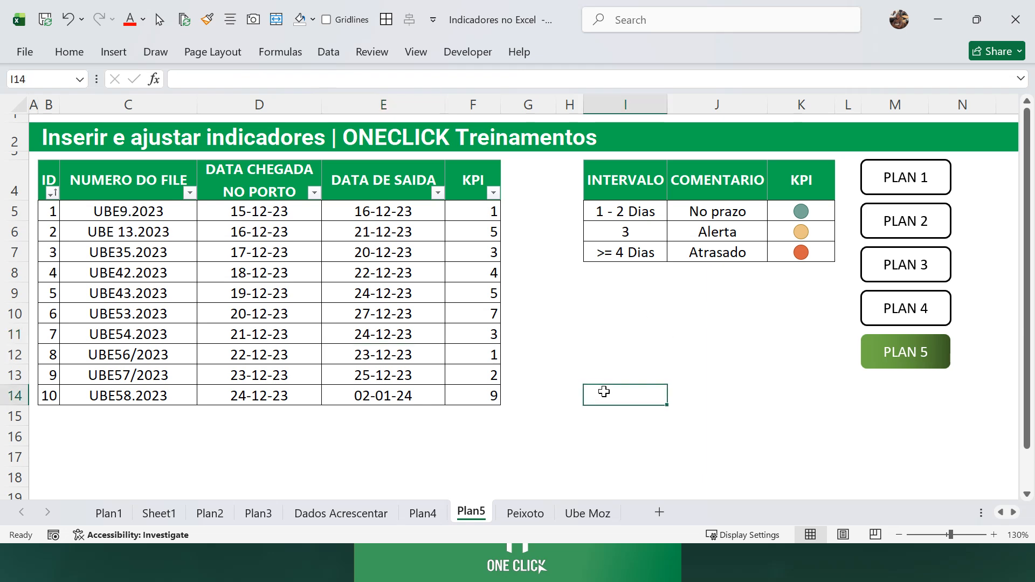
pyautogui.click(594, 210)
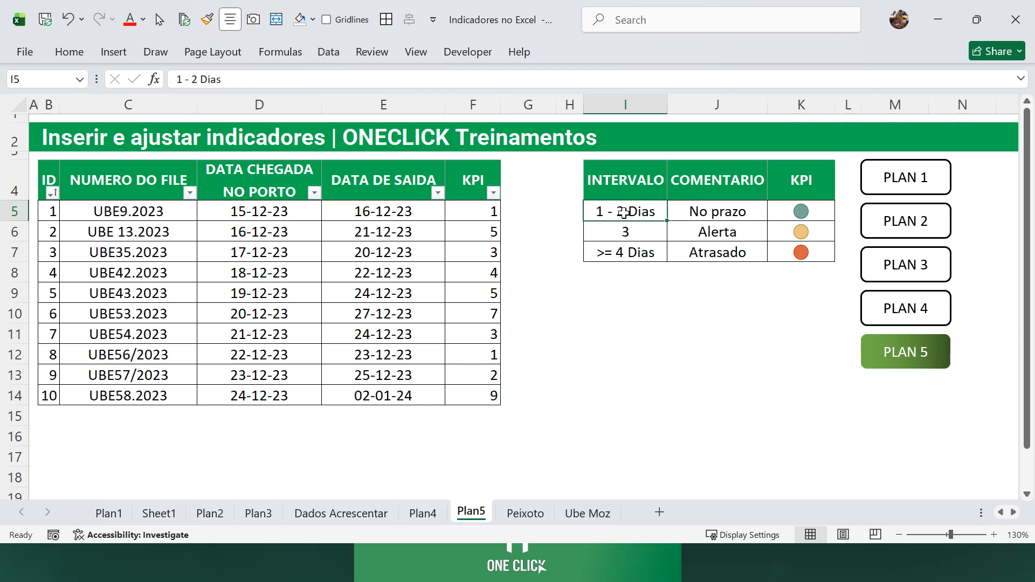
pyautogui.click(692, 212)
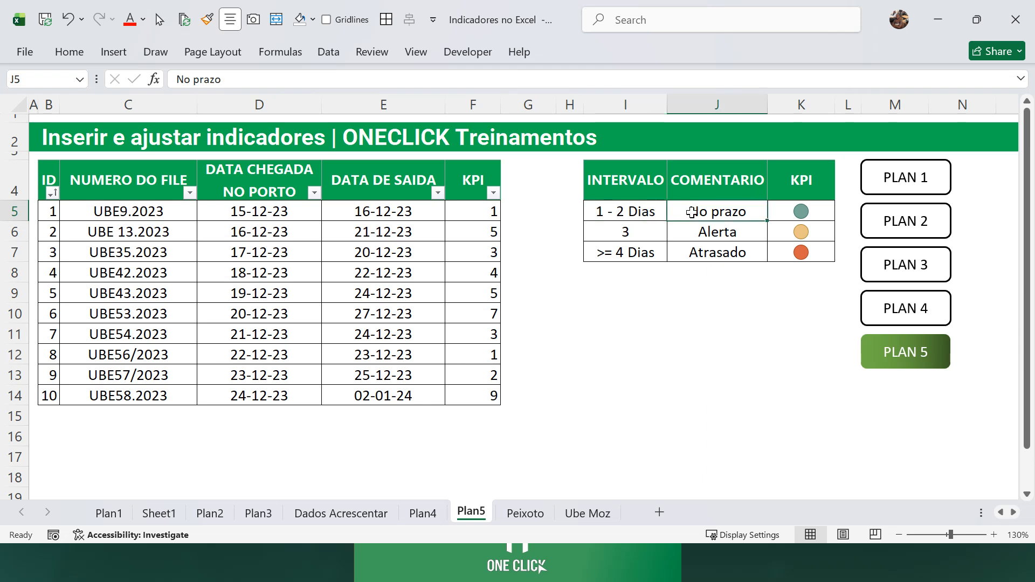
pyautogui.click(811, 211)
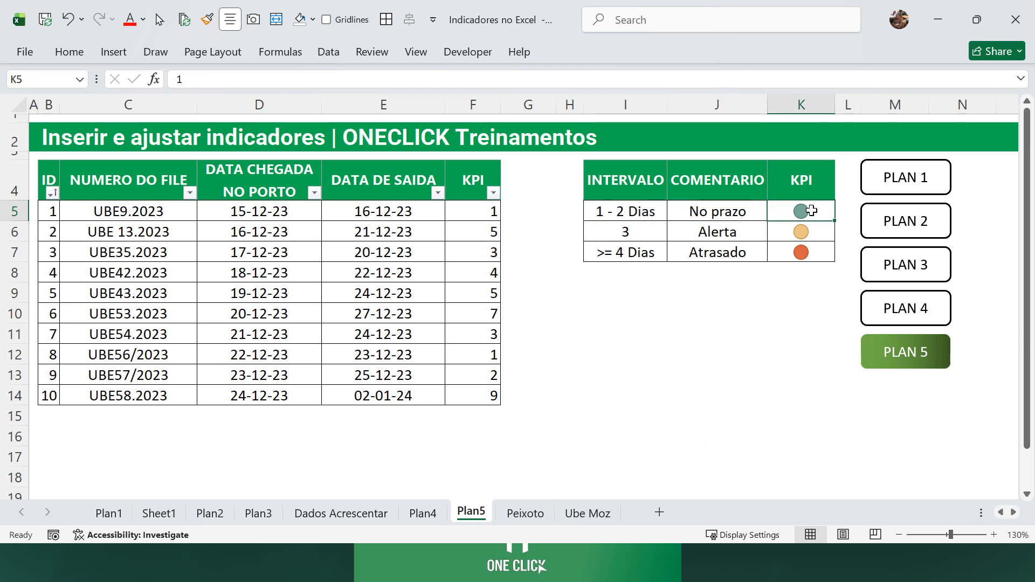
pyautogui.click(619, 234)
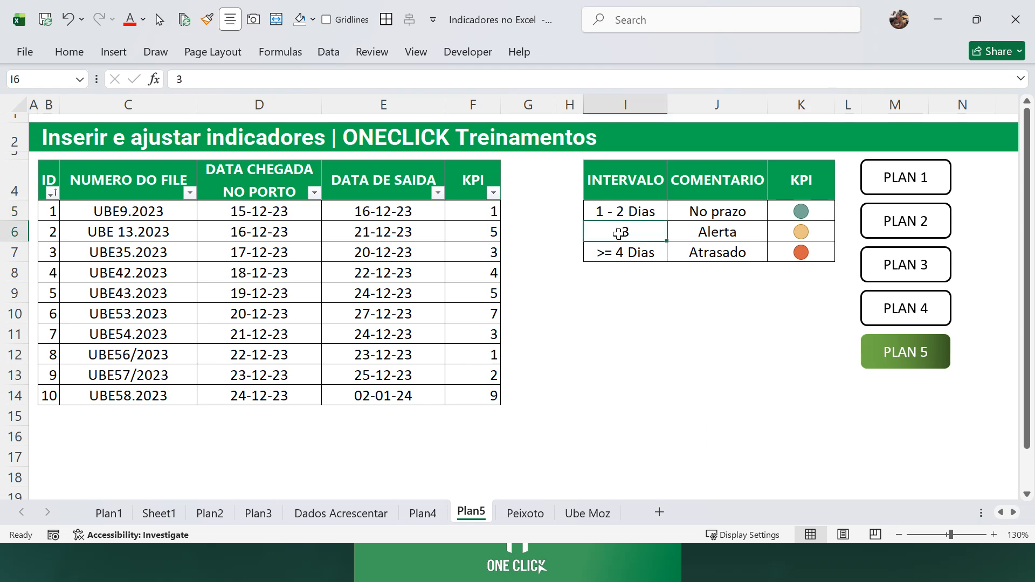
pyautogui.click(705, 231)
pyautogui.click(816, 228)
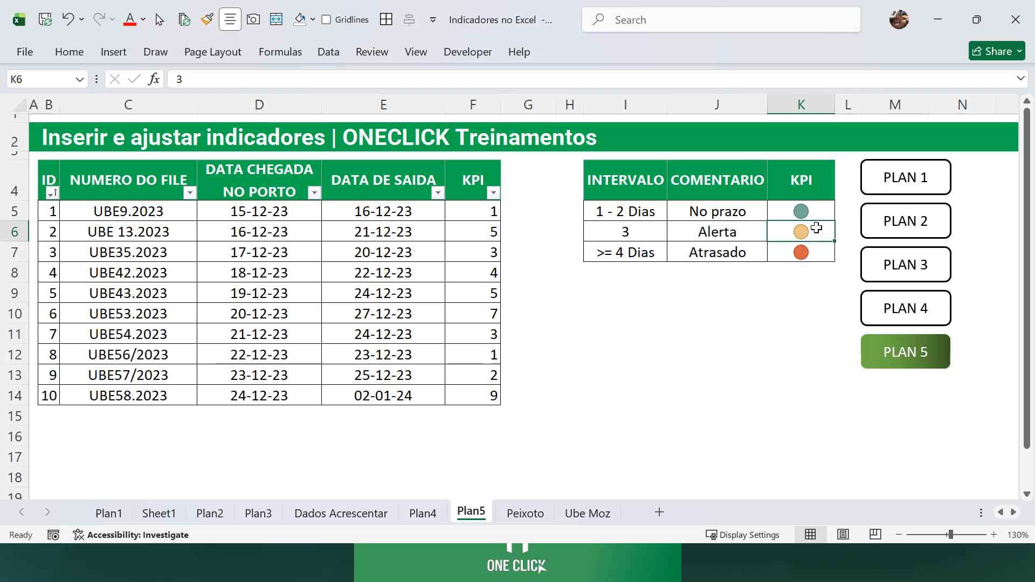
pyautogui.click(623, 253)
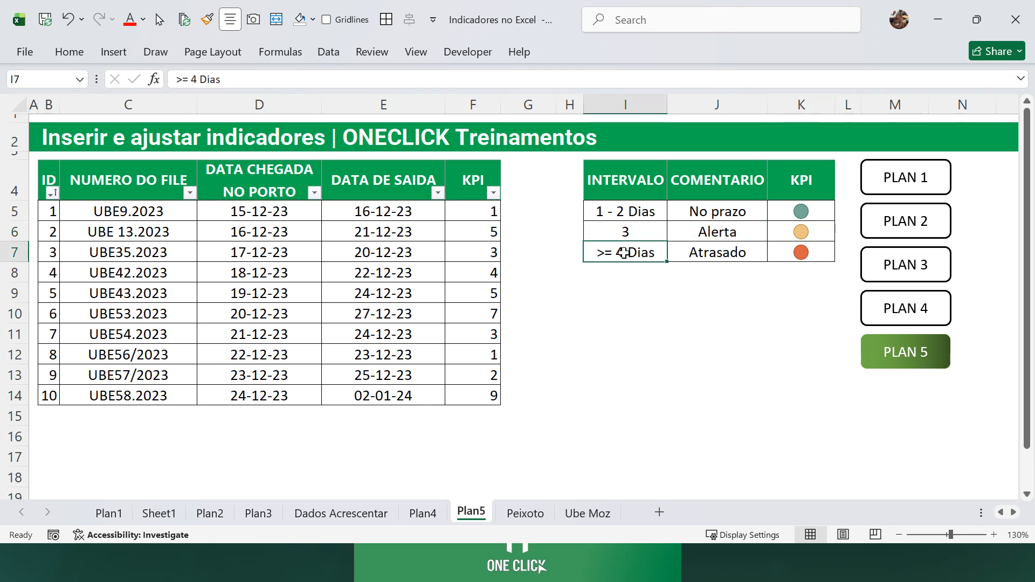
pyautogui.click(820, 254)
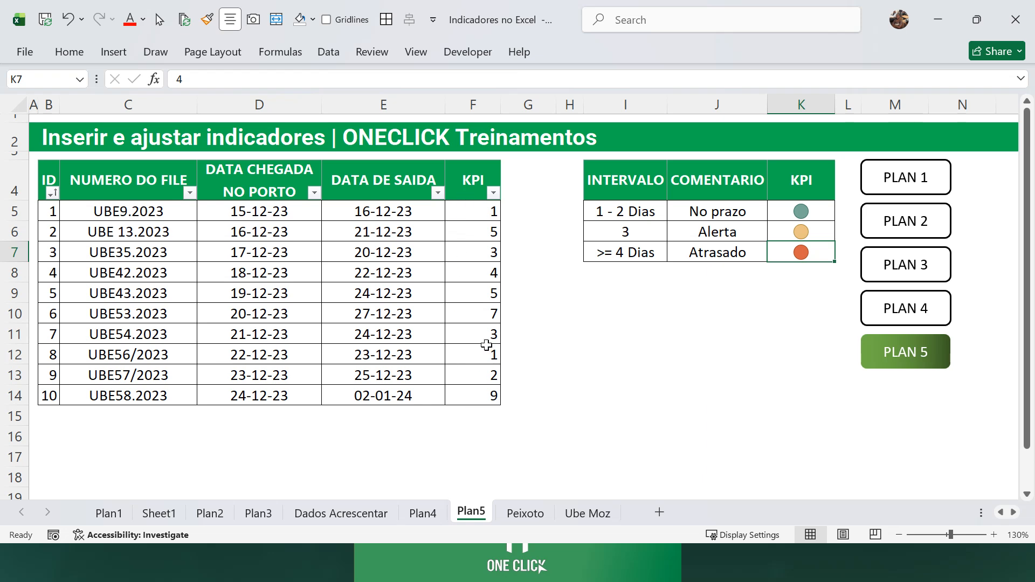
pyautogui.click(473, 98)
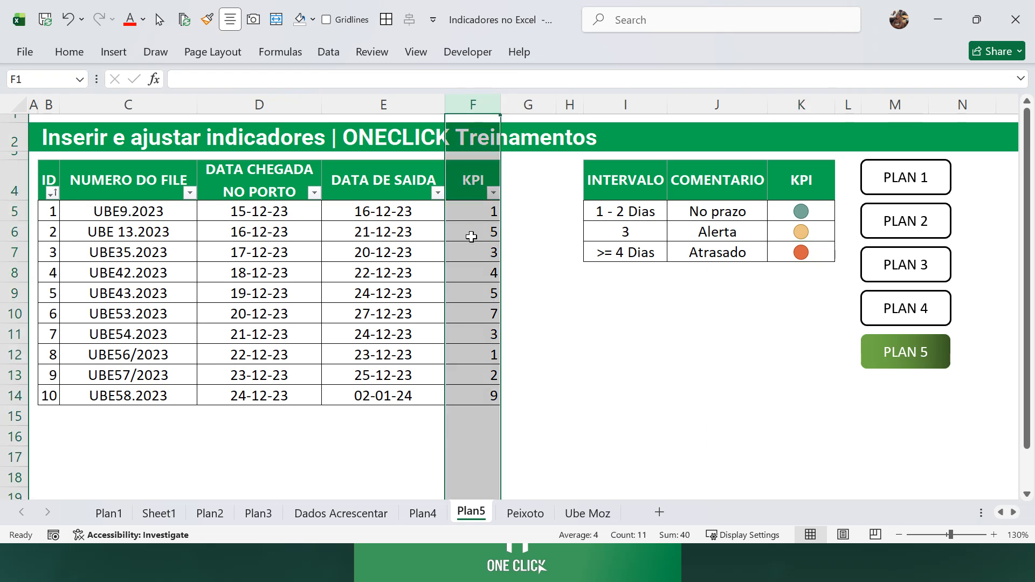
# Step: Inspect the KPI formulas in F5 and F6 against the arrival and departure dates in columns D and E
pyautogui.click(465, 215)
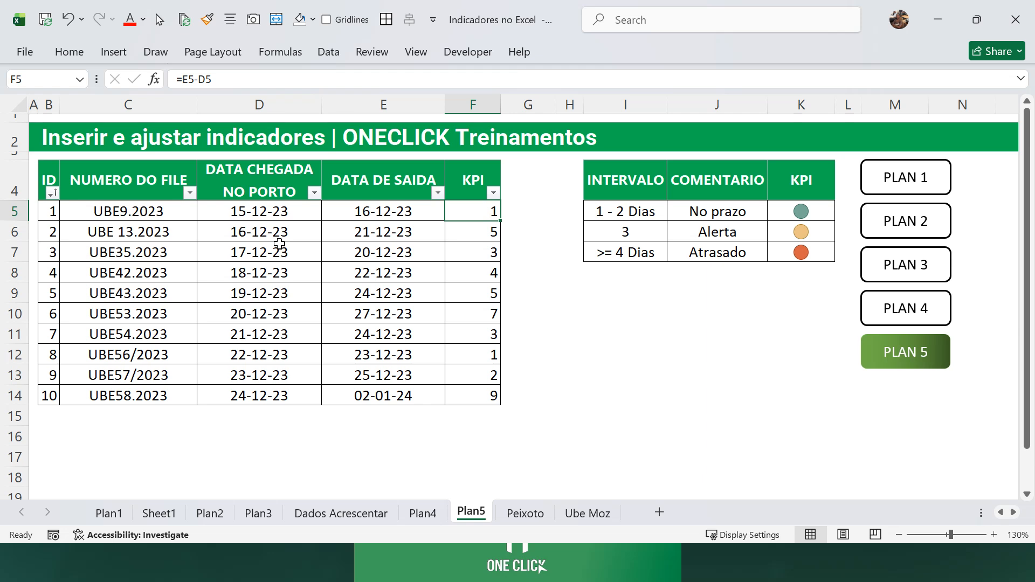
pyautogui.click(241, 216)
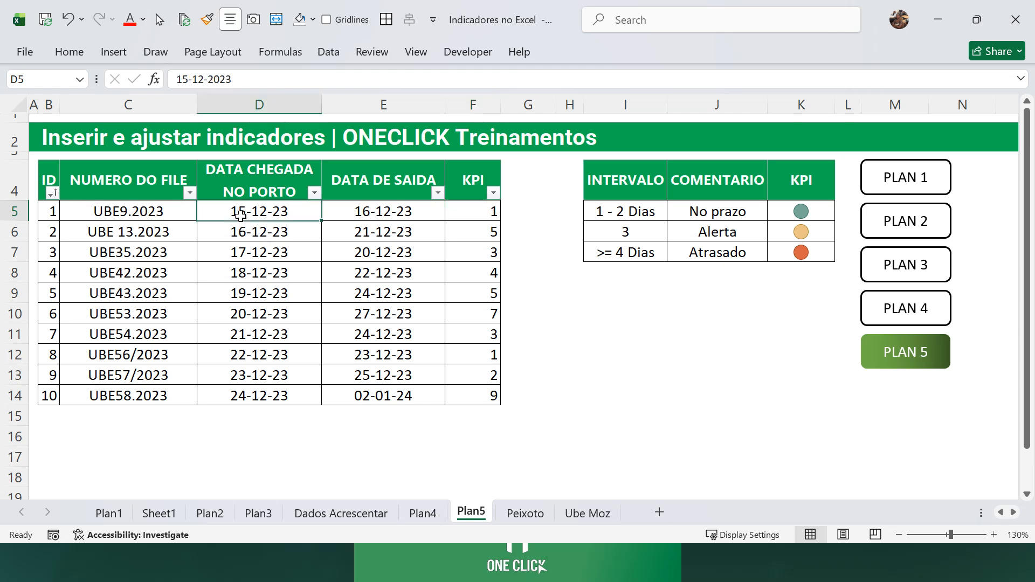
pyautogui.click(361, 213)
pyautogui.doubleClick(481, 208)
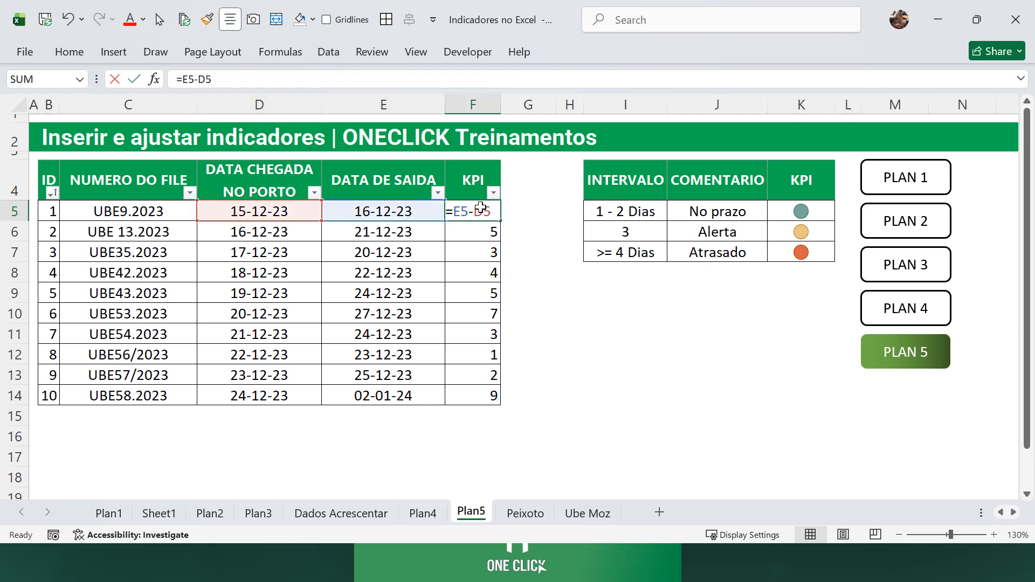
pyautogui.press('Return')
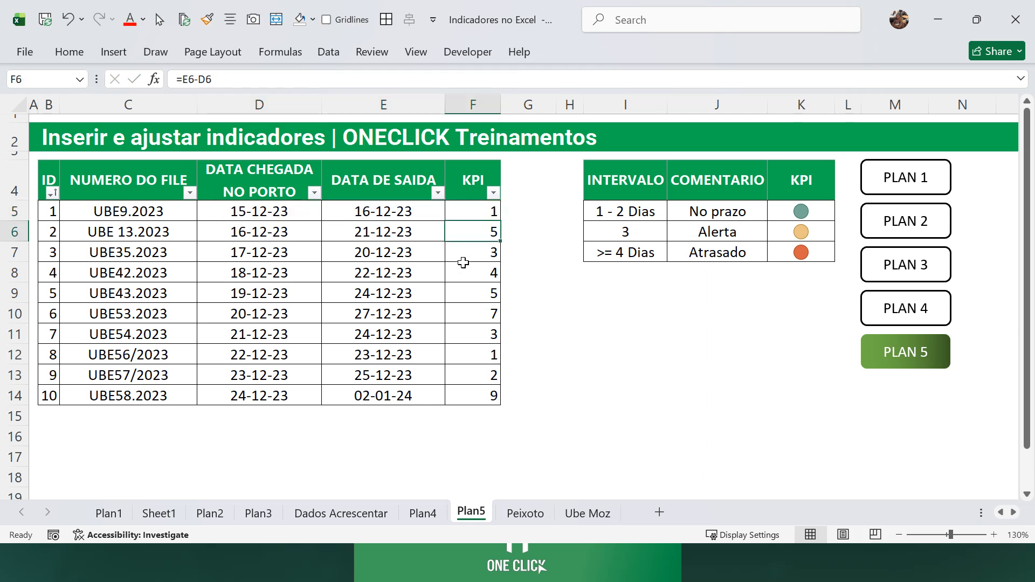
pyautogui.click(259, 228)
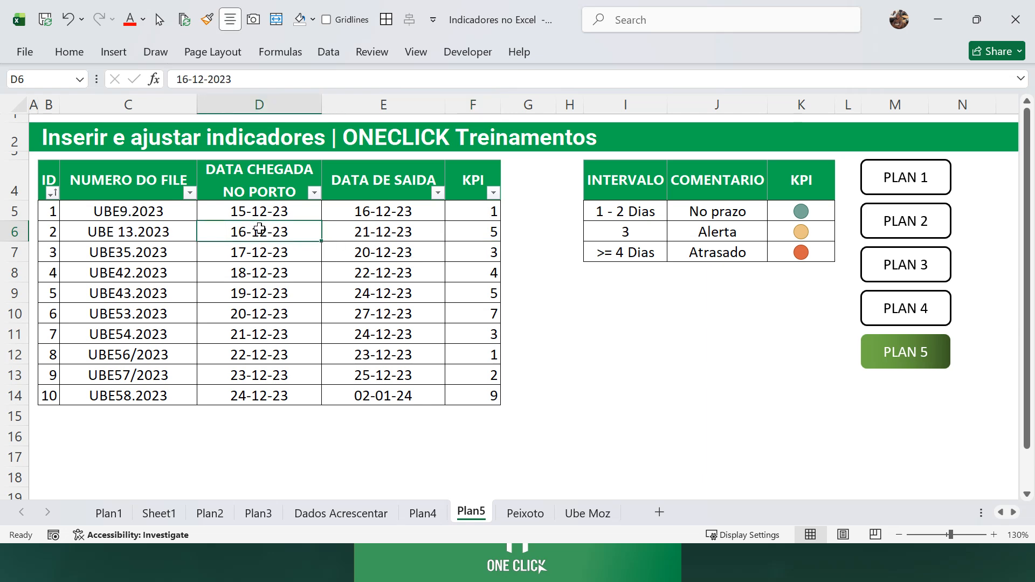
pyautogui.click(362, 236)
pyautogui.click(473, 229)
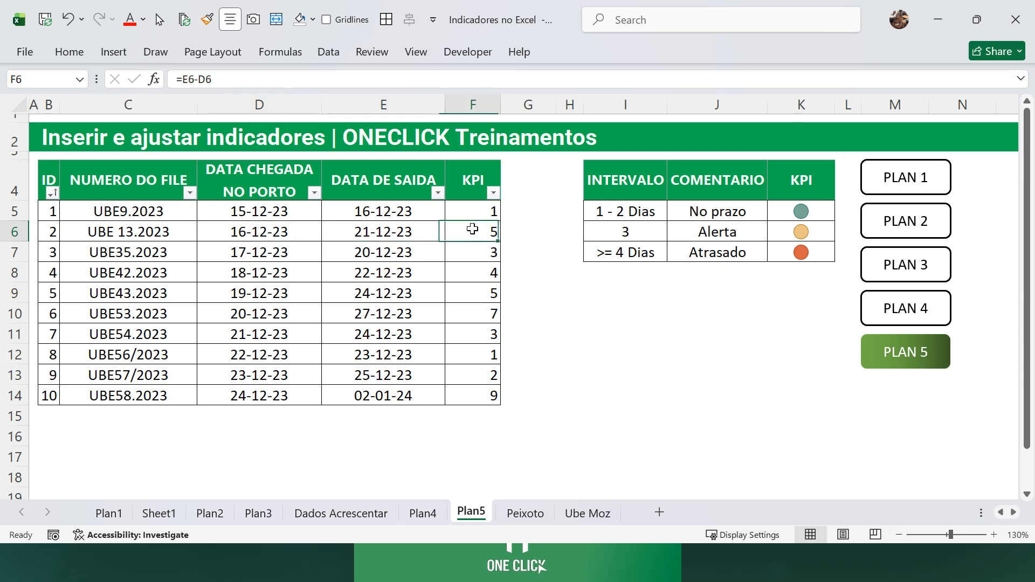
pyautogui.doubleClick(473, 229)
pyautogui.press('Return')
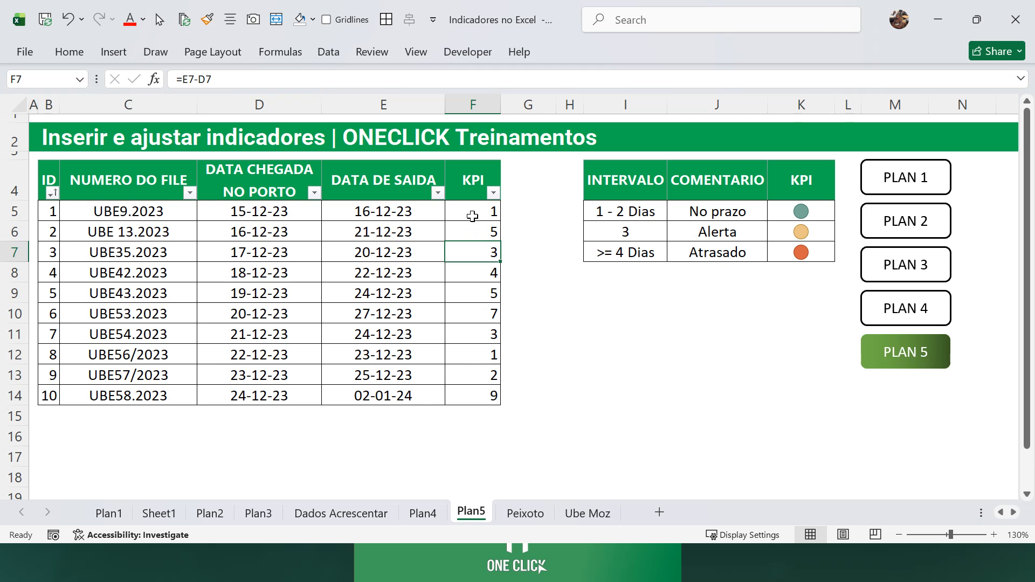
# Step: Apply the three traffic lights icon set to the KPI values in F5:F14
pyautogui.moveTo(473, 211); pyautogui.dragTo(469, 396)
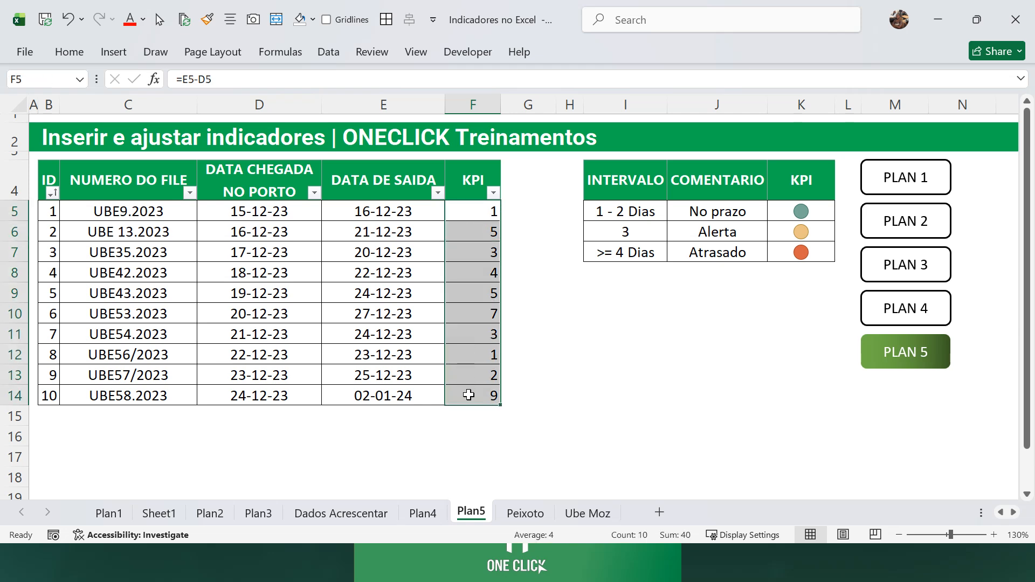
pyautogui.click(79, 53)
pyautogui.click(688, 78)
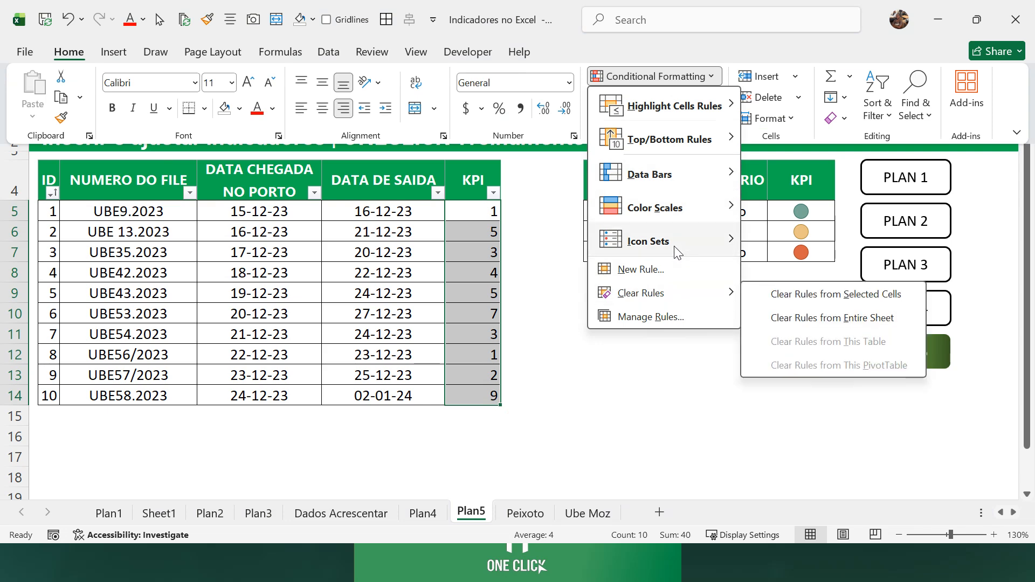
pyautogui.moveTo(675, 251)
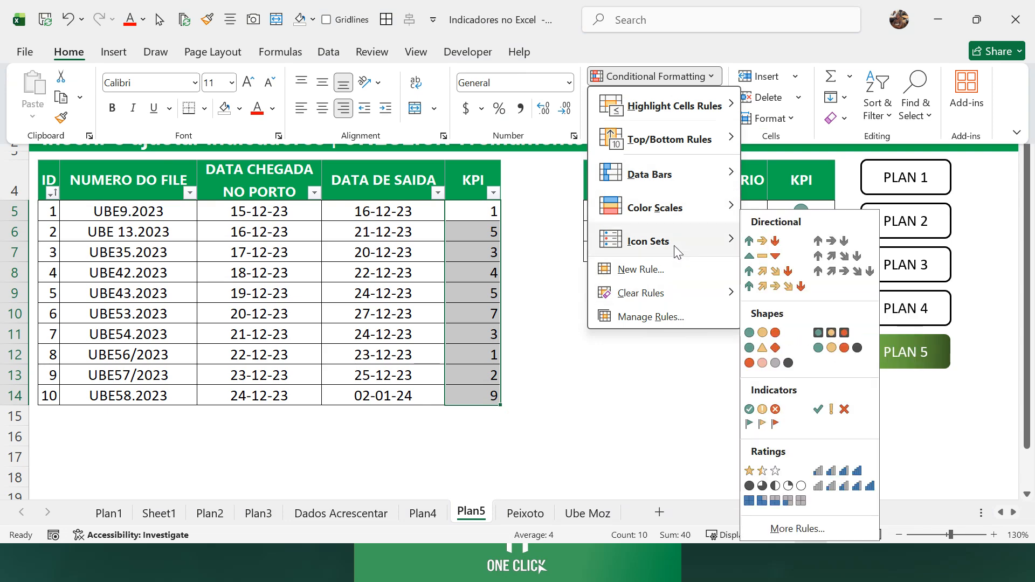
pyautogui.click(782, 335)
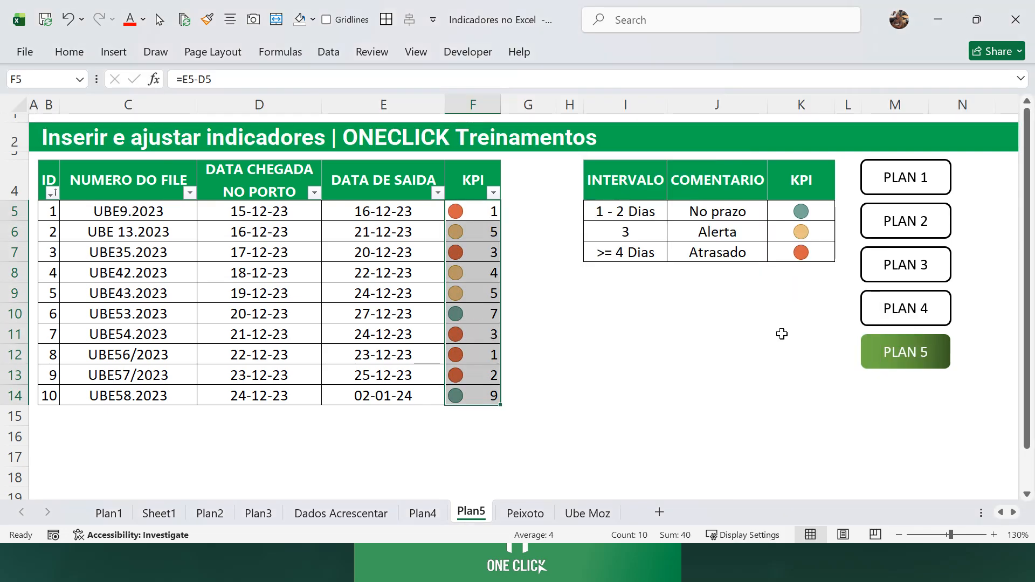
pyautogui.click(718, 364)
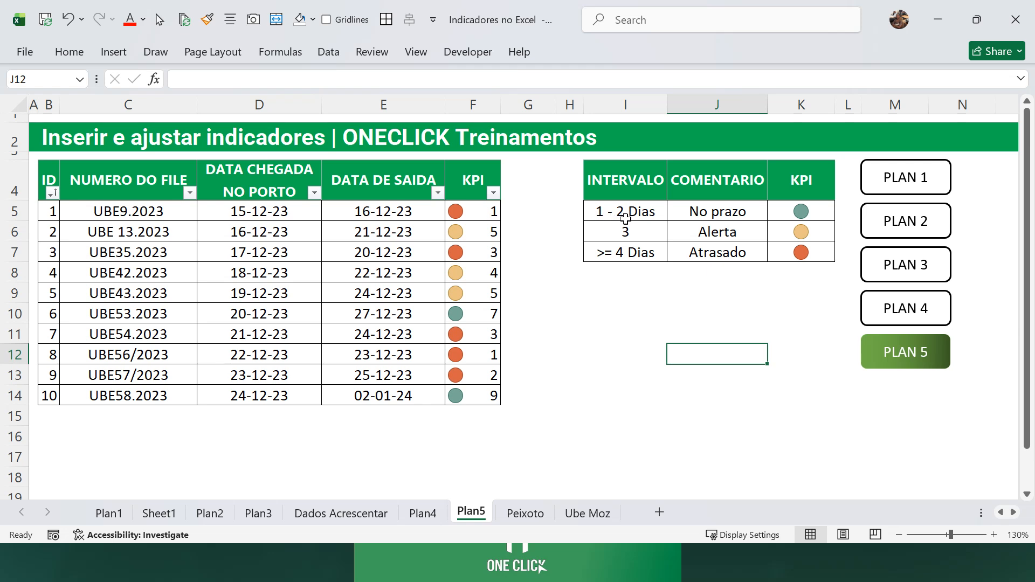
# Step: Open the icon set rule of the KPI cells F5:F14 for editing after checking the legend's No prazo row
pyautogui.click(737, 211)
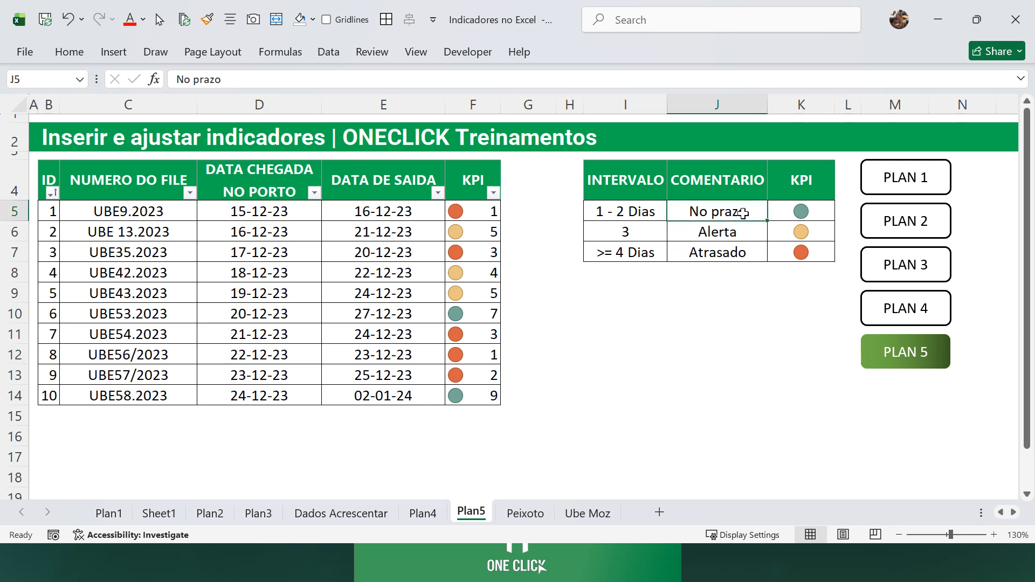
pyautogui.click(786, 208)
pyautogui.click(478, 207)
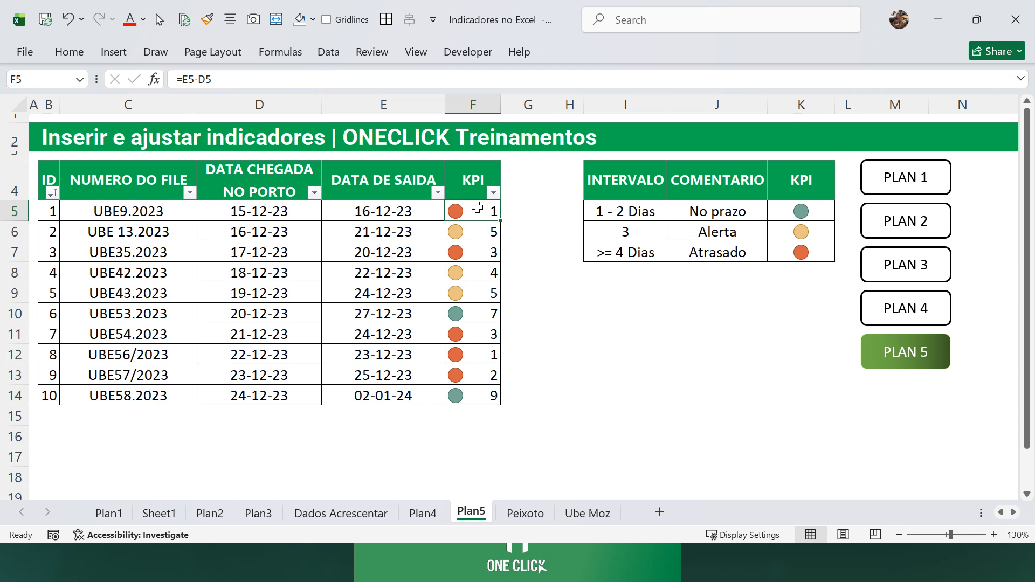
pyautogui.moveTo(477, 207); pyautogui.dragTo(476, 389)
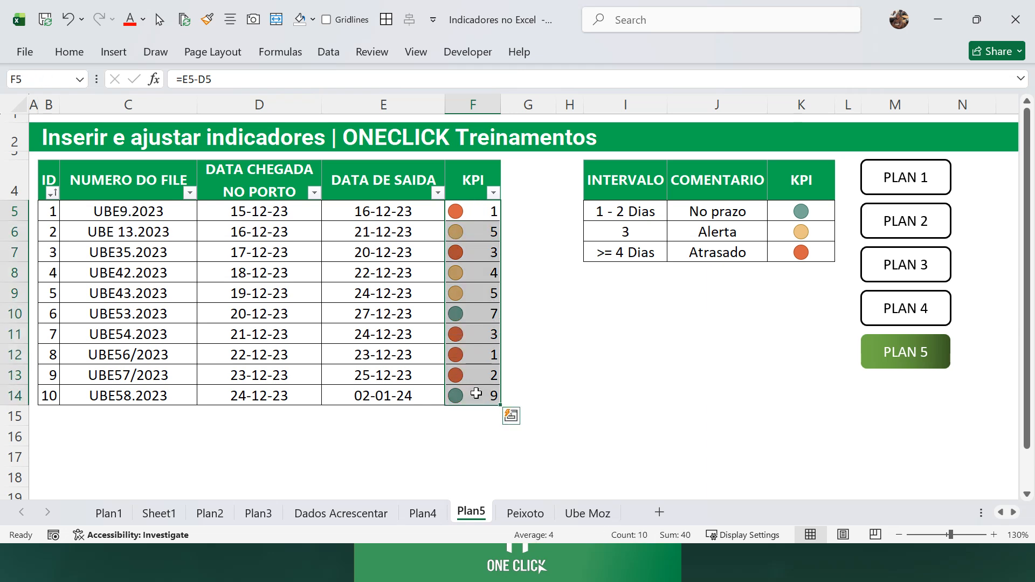
pyautogui.click(73, 56)
pyautogui.click(649, 75)
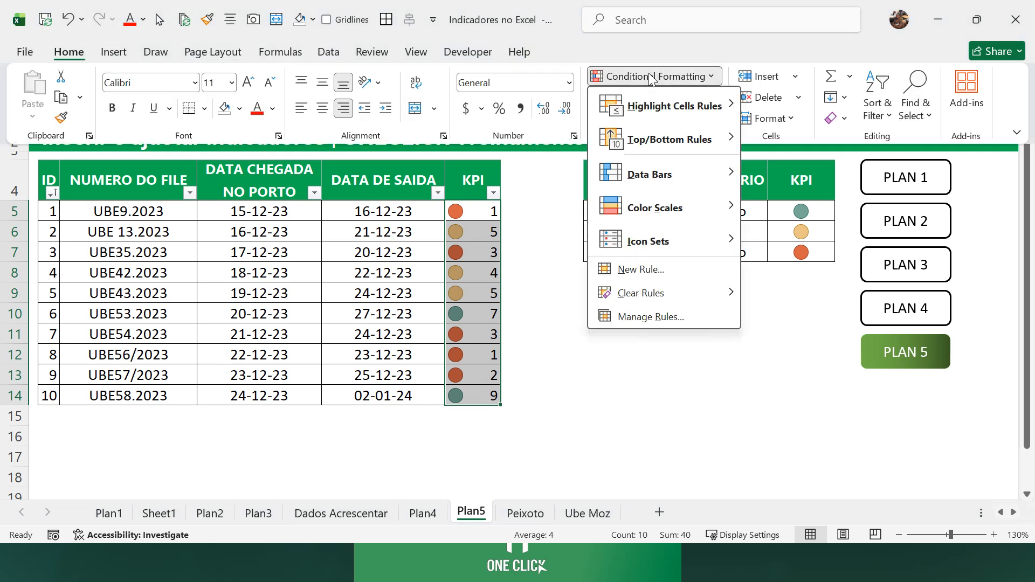
pyautogui.click(652, 317)
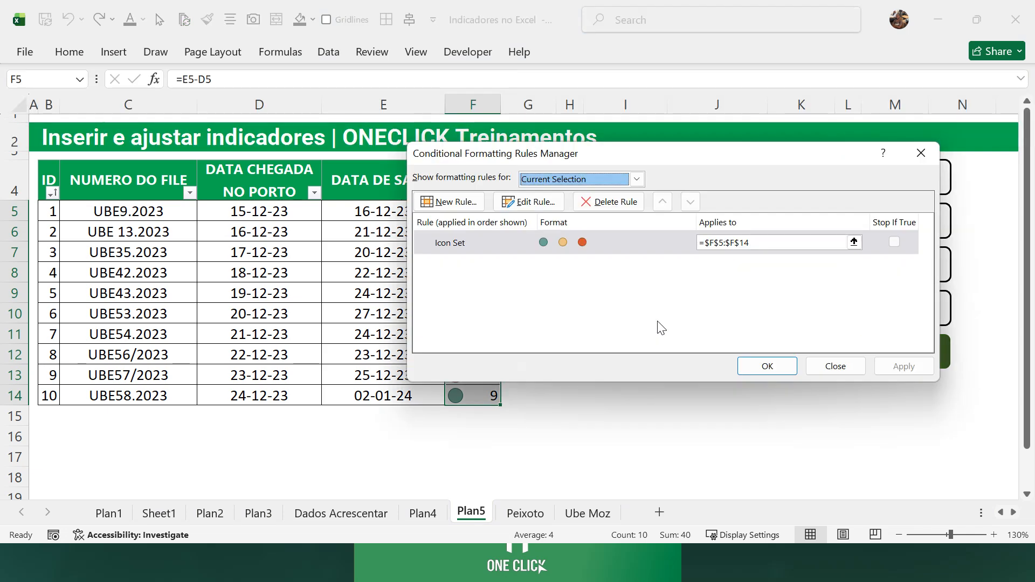
pyautogui.click(532, 203)
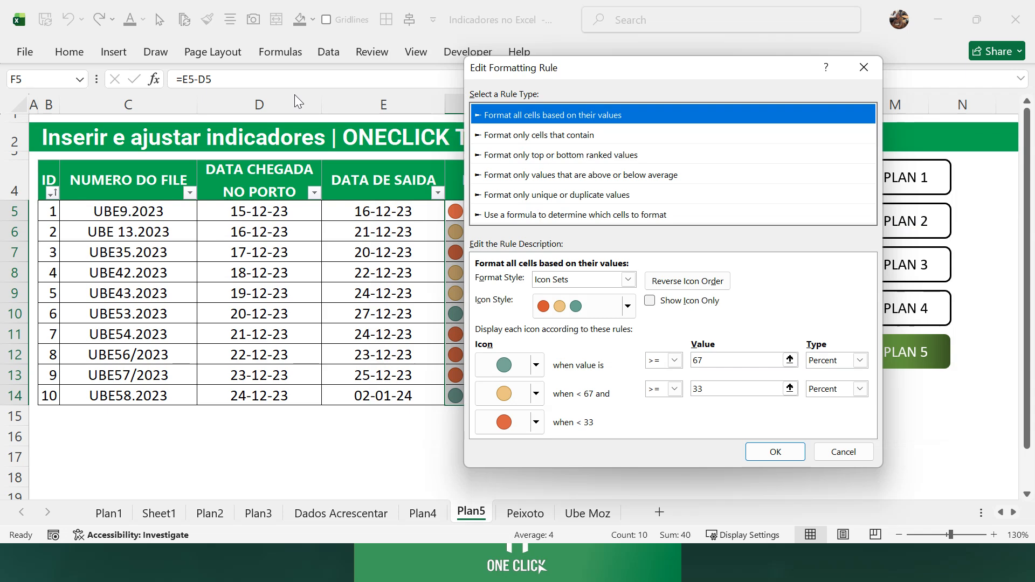
# Step: Set the type of both icon thresholds to Number, keeping the legend visible beside the rule settings
pyautogui.moveTo(602, 72); pyautogui.dragTo(149, 68)
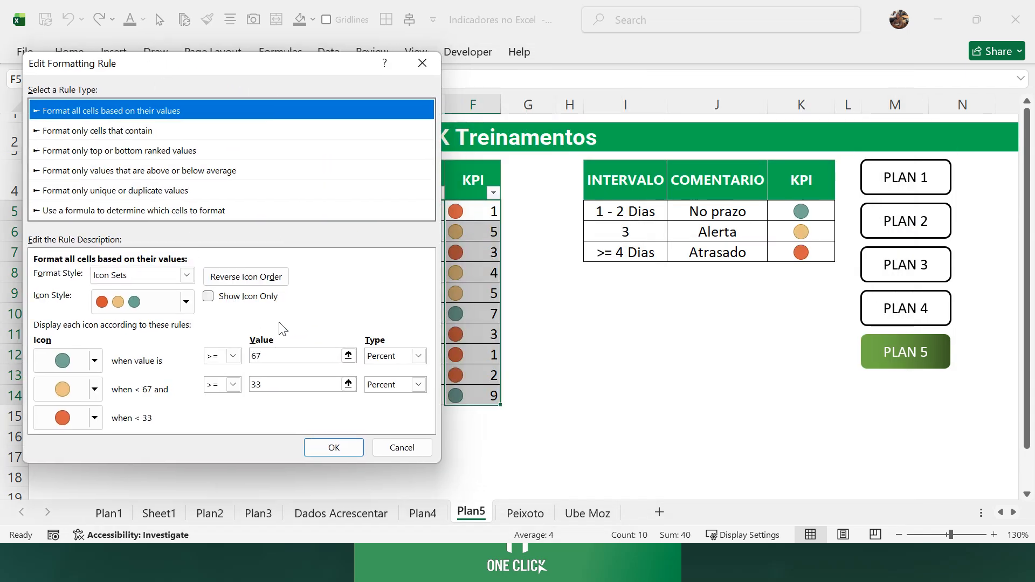
pyautogui.click(417, 356)
pyautogui.click(388, 368)
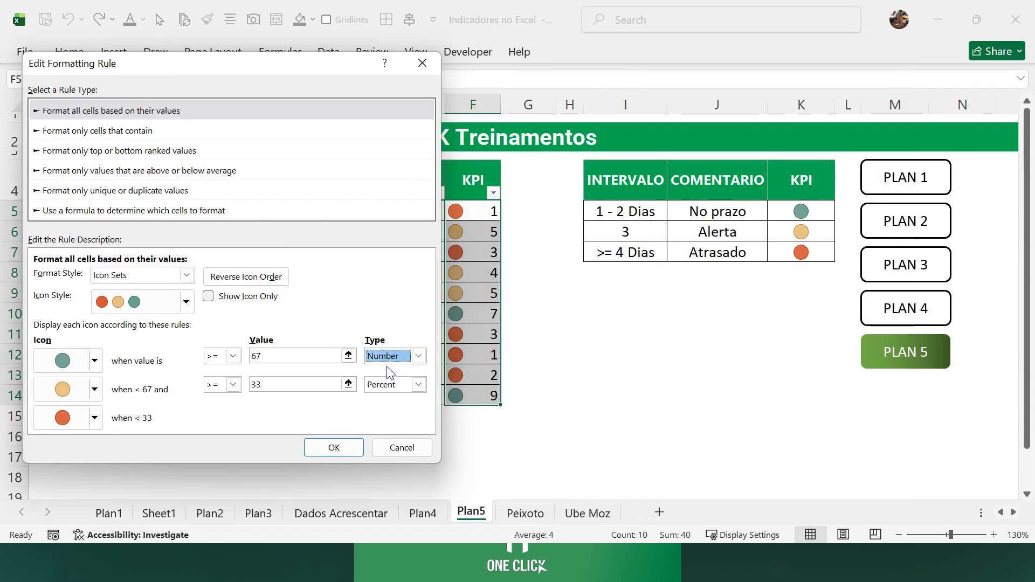
pyautogui.click(397, 384)
pyautogui.click(387, 398)
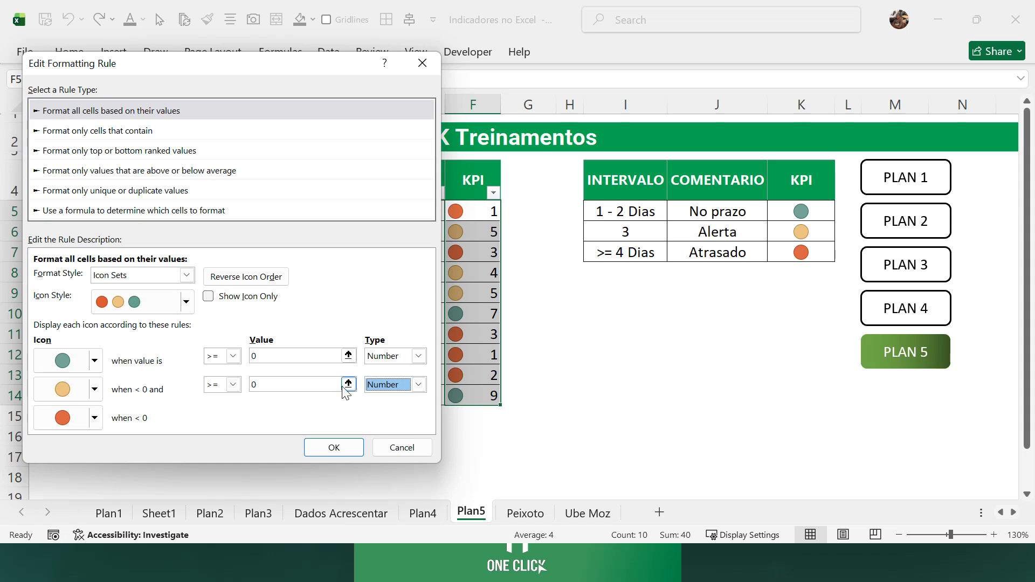
# Step: Set the first icon threshold to >=4 and reverse the icon order so that red marks the highest values
pyautogui.click(287, 359)
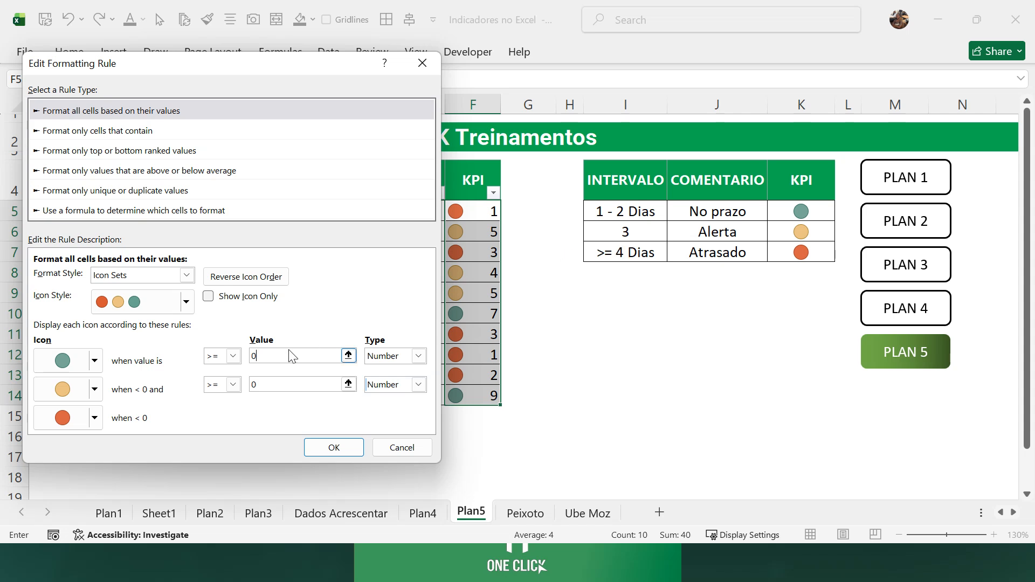
pyautogui.write('4')
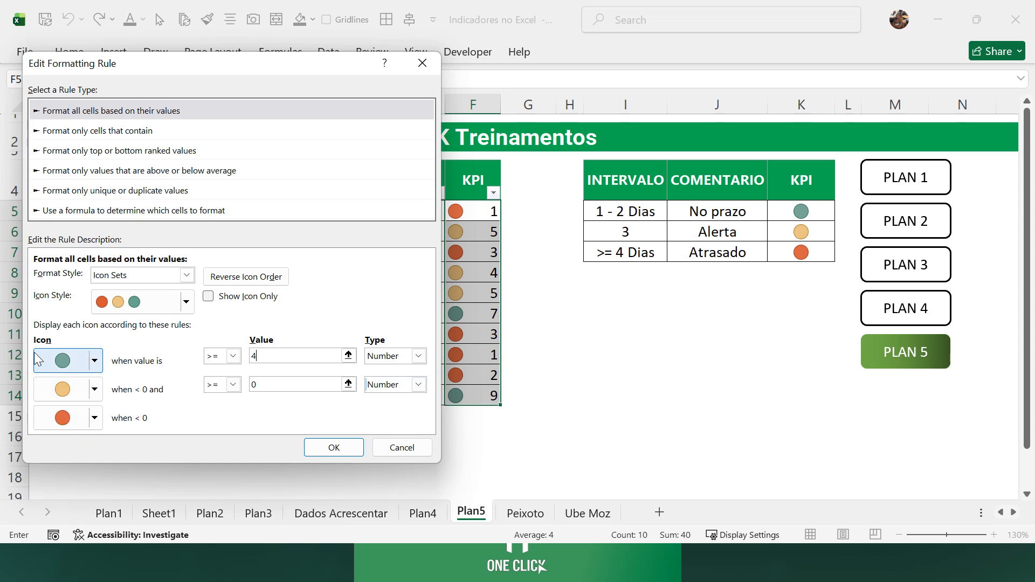
pyautogui.click(246, 277)
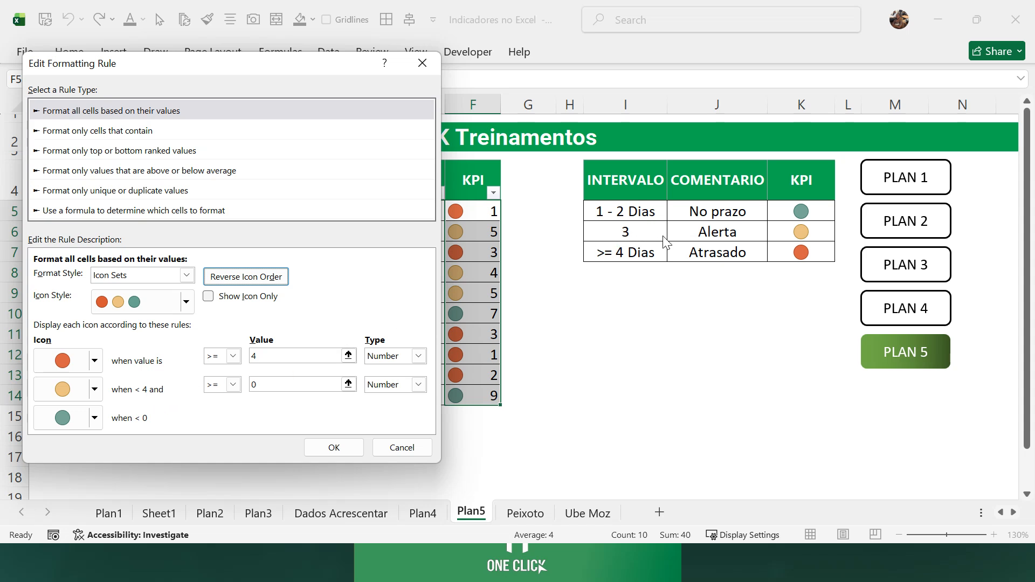
# Step: Set the yellow icon threshold to >=3 and apply the edited rule to the KPI column
pyautogui.click(275, 384)
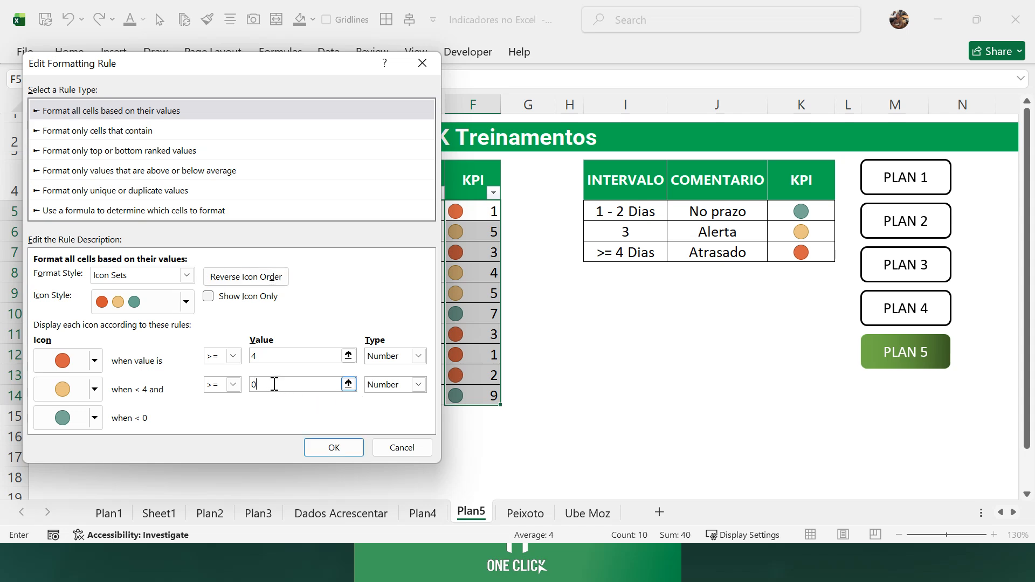
pyautogui.press('BackSpace')
pyautogui.write('3')
pyautogui.click(264, 357)
pyautogui.click(331, 448)
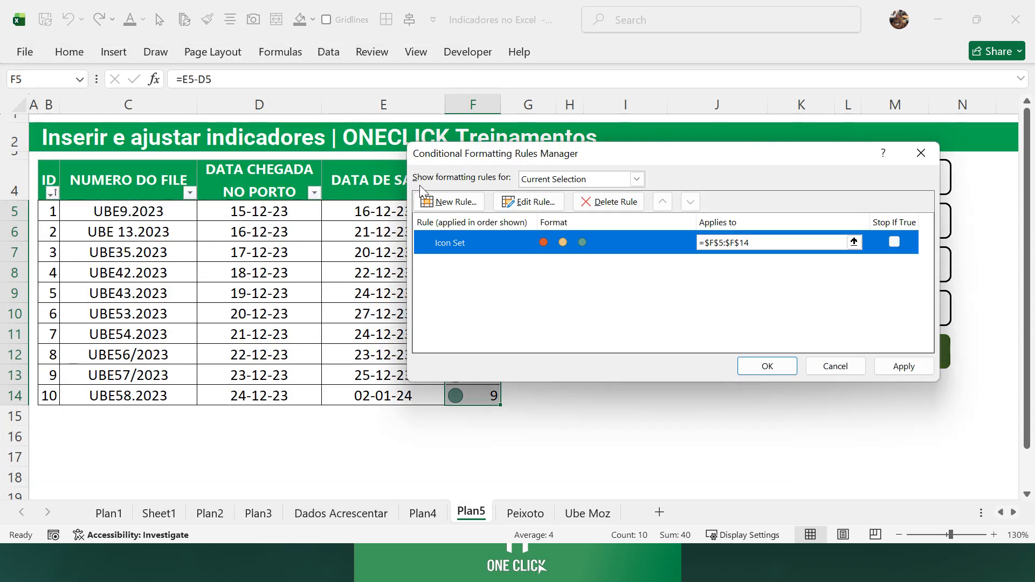
pyautogui.moveTo(455, 161); pyautogui.dragTo(564, 148)
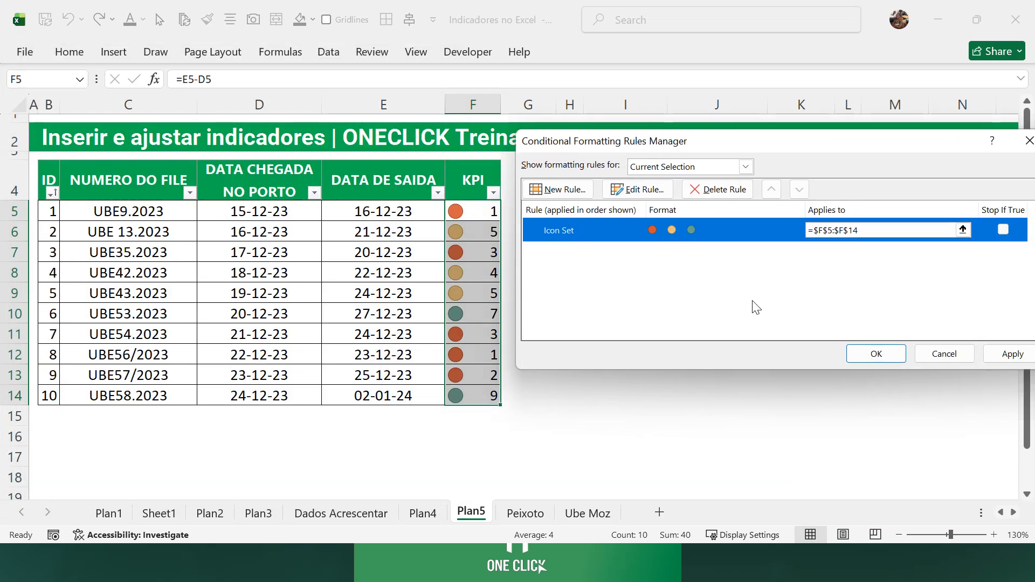
pyautogui.click(874, 355)
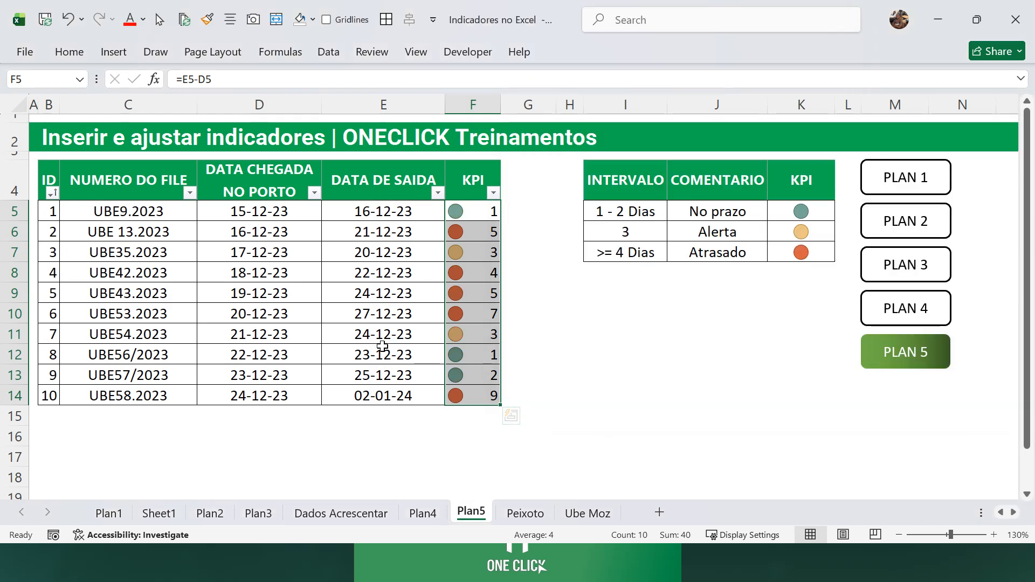
# Step: Check the icons of the first three KPI values in F5:F7 against the interval legend
pyautogui.click(473, 211)
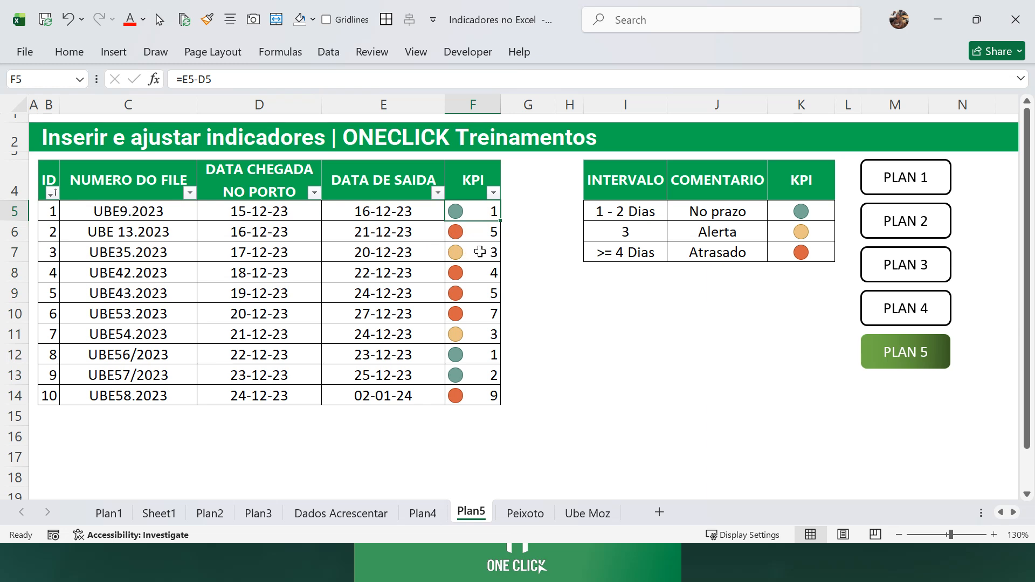
pyautogui.click(471, 231)
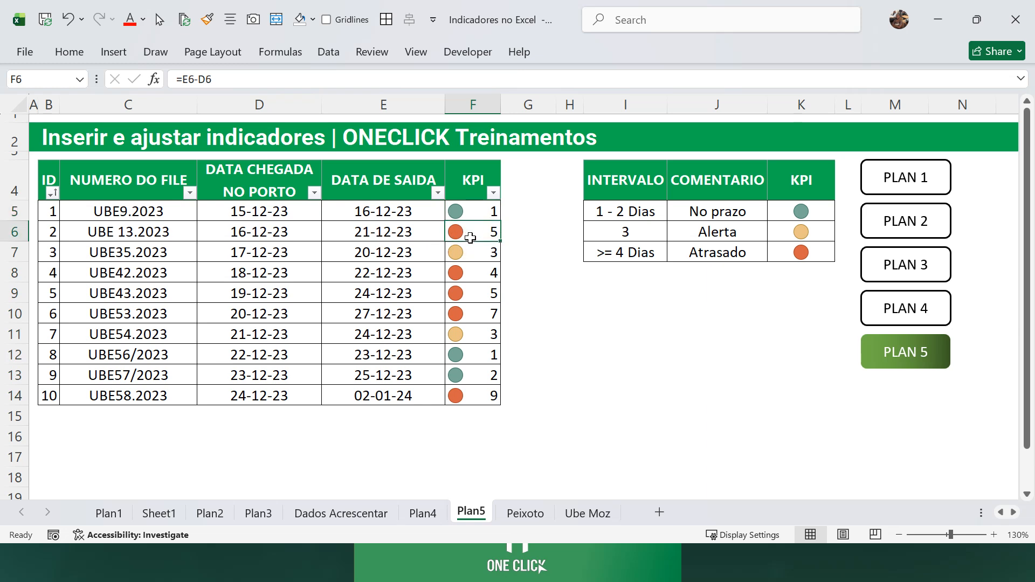
pyautogui.click(471, 253)
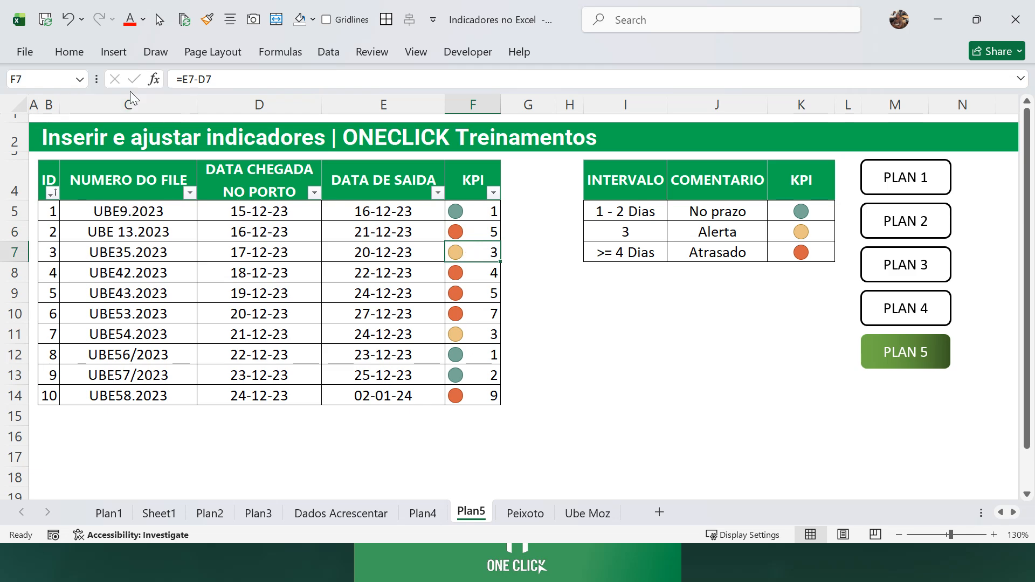
# Step: Keep the Home ribbon expanded and remove the filters from the header row of Plan5's file table
pyautogui.click(75, 53)
pyautogui.click(389, 410)
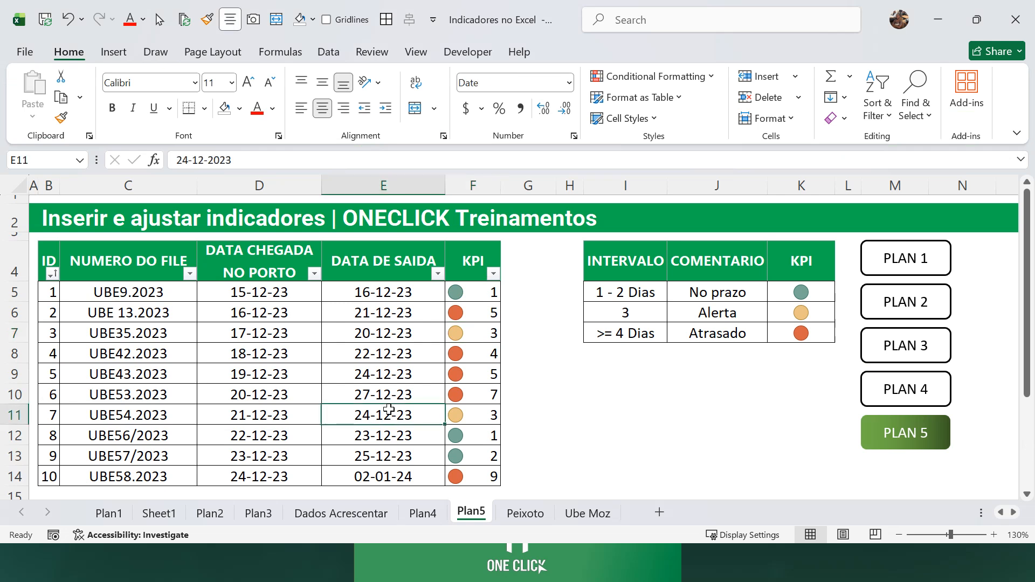
pyautogui.hotkey('ctrl', 'shift', 'l')
pyautogui.click(305, 385)
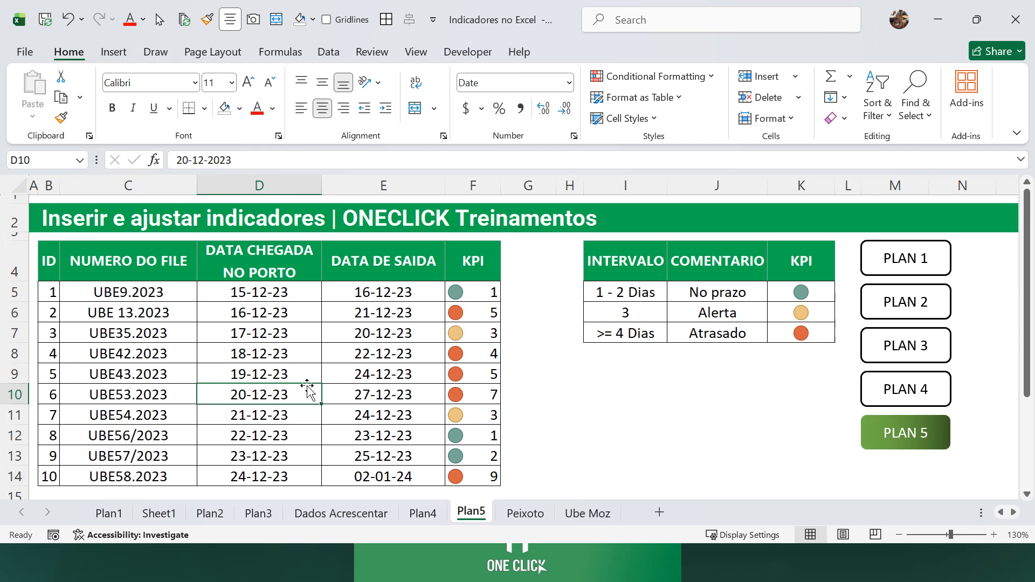
pyautogui.click(387, 410)
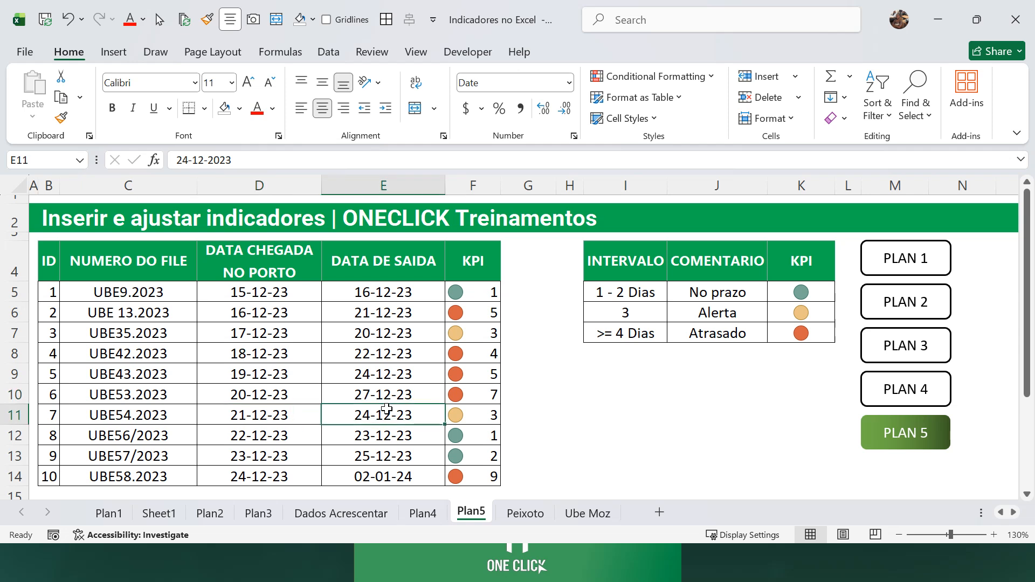
pyautogui.scroll(-3, 387, 410)
pyautogui.scroll(2, 458, 431)
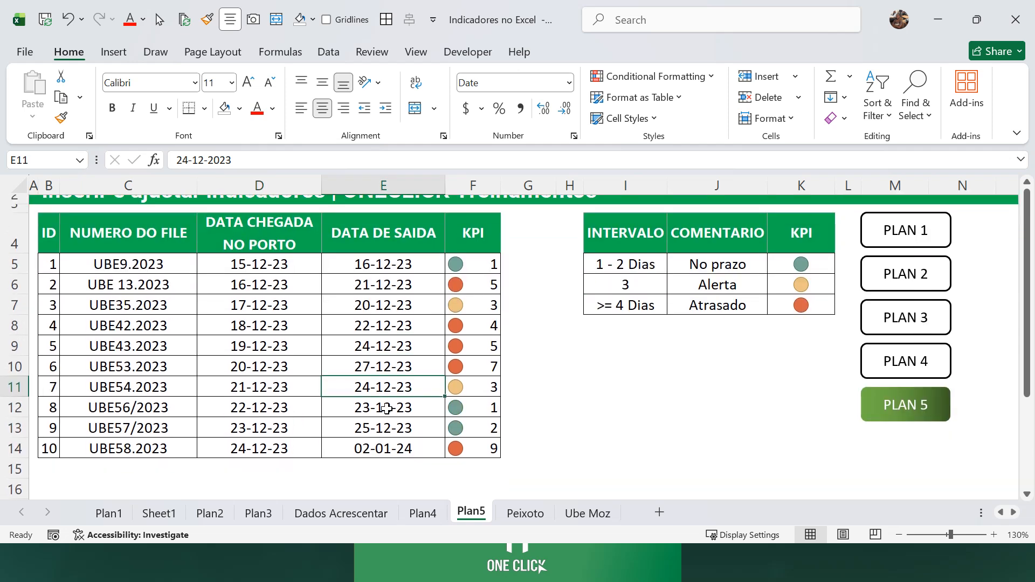
# Step: Add filters to the header row of Plan5's file table
pyautogui.scroll(-1, 465, 443)
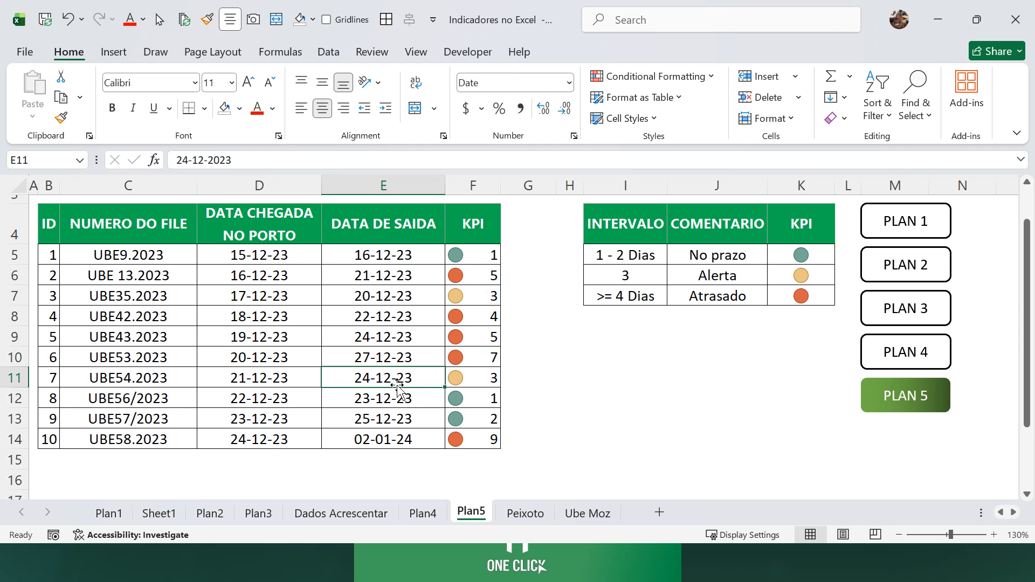
pyautogui.click(247, 320)
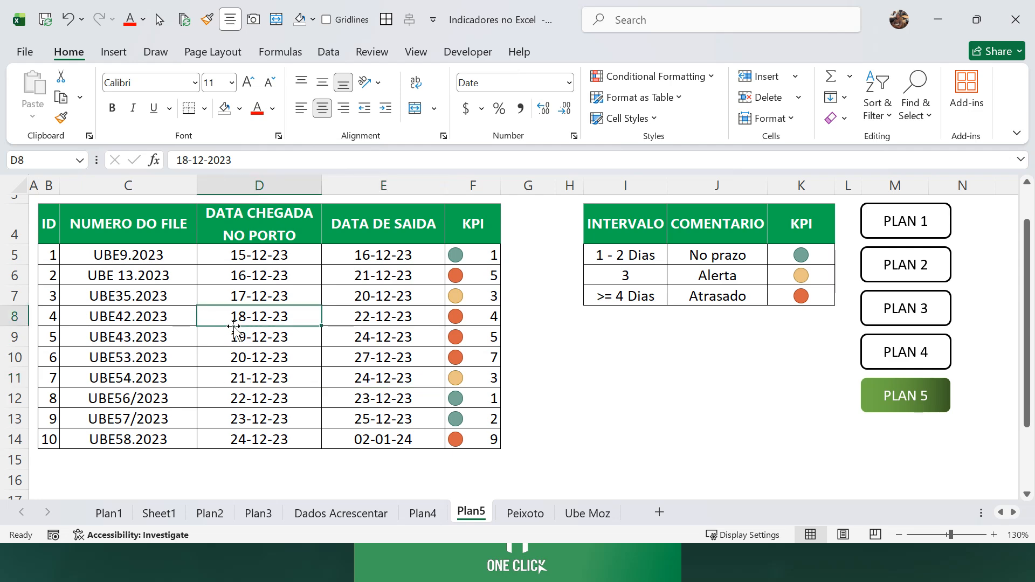
pyautogui.scroll(1, 237, 327)
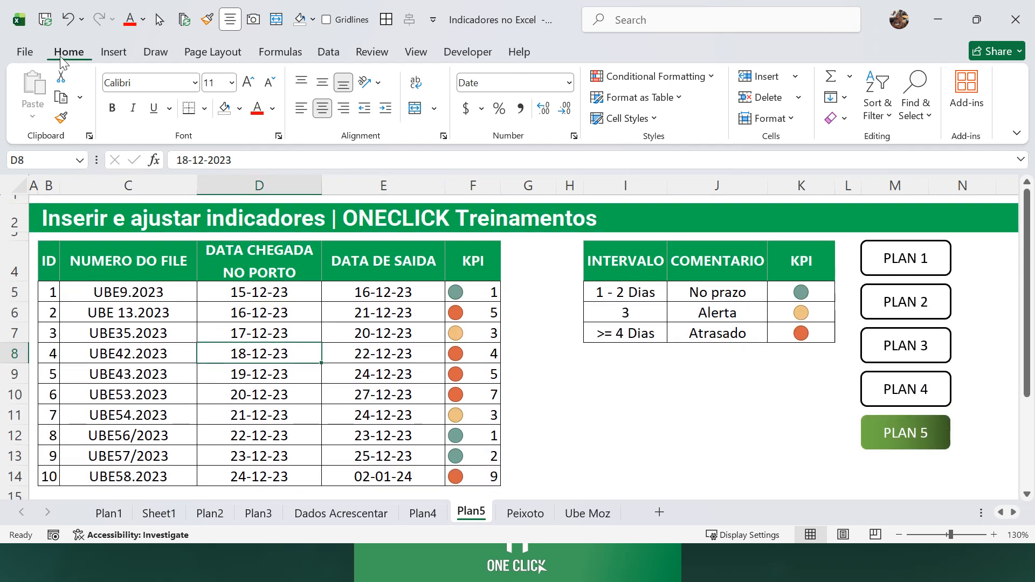
pyautogui.click(878, 103)
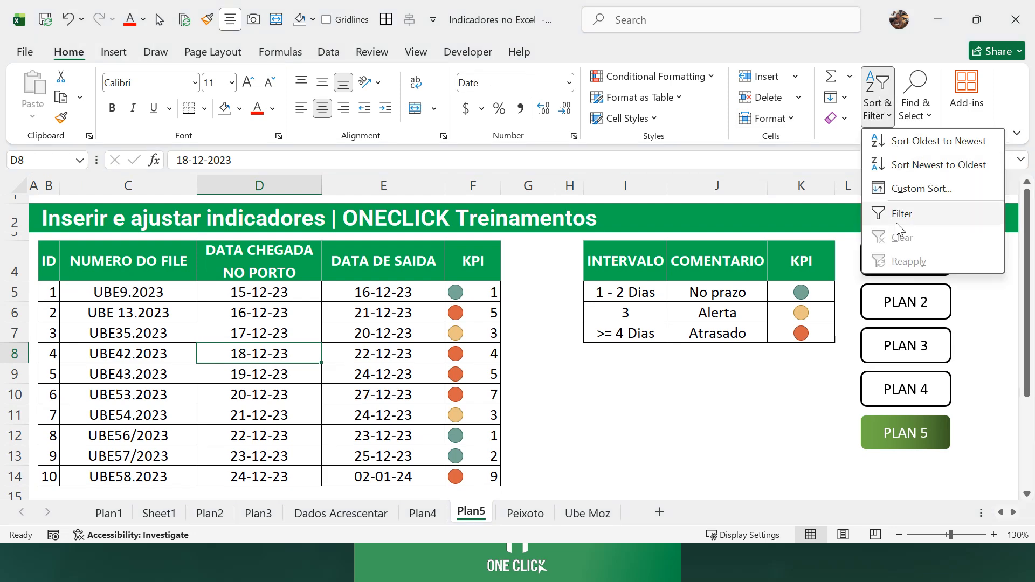
pyautogui.click(931, 218)
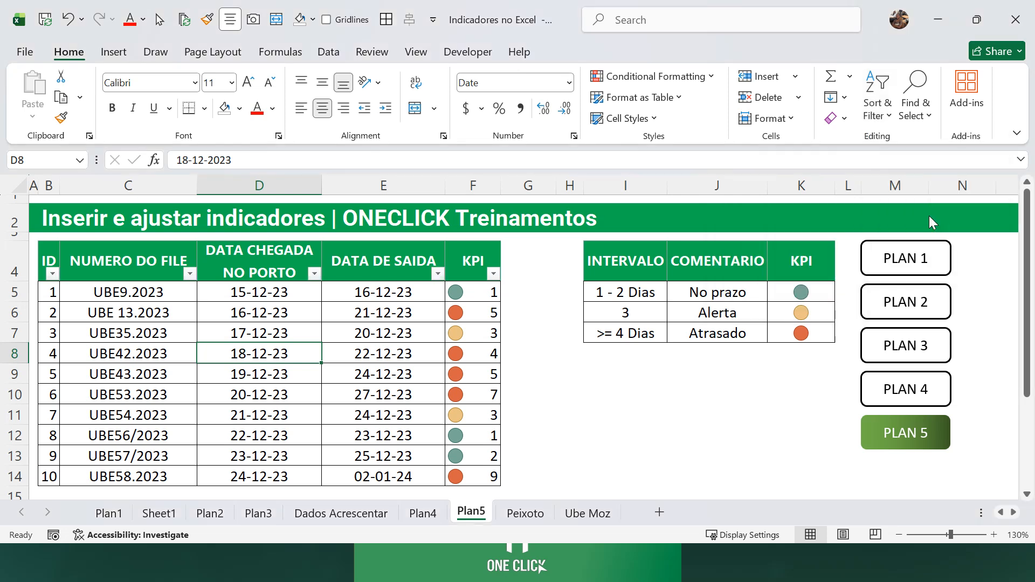
# Step: Sort the file table by KPI from largest to smallest and review the reordered rows
pyautogui.click(493, 274)
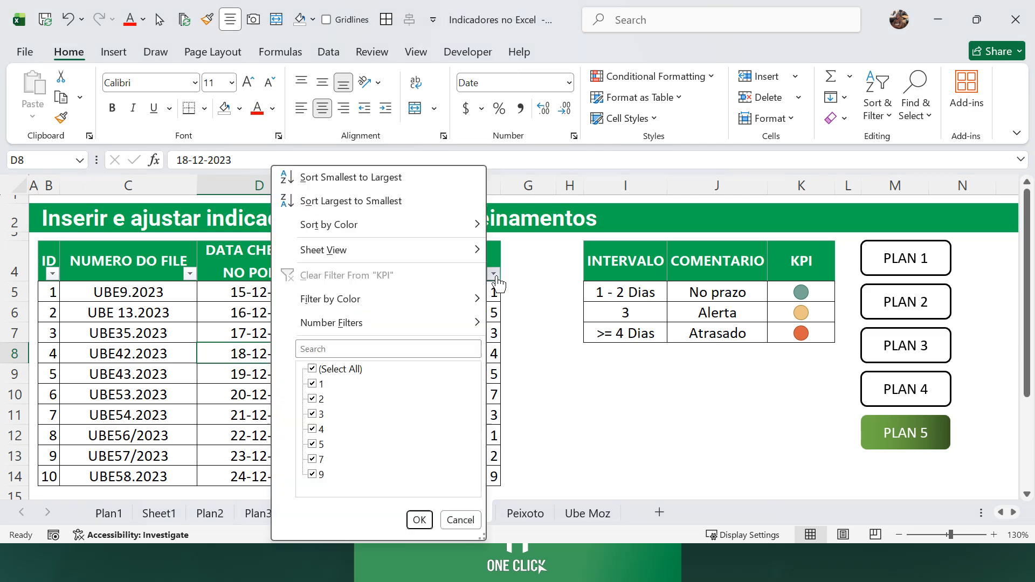
pyautogui.click(338, 202)
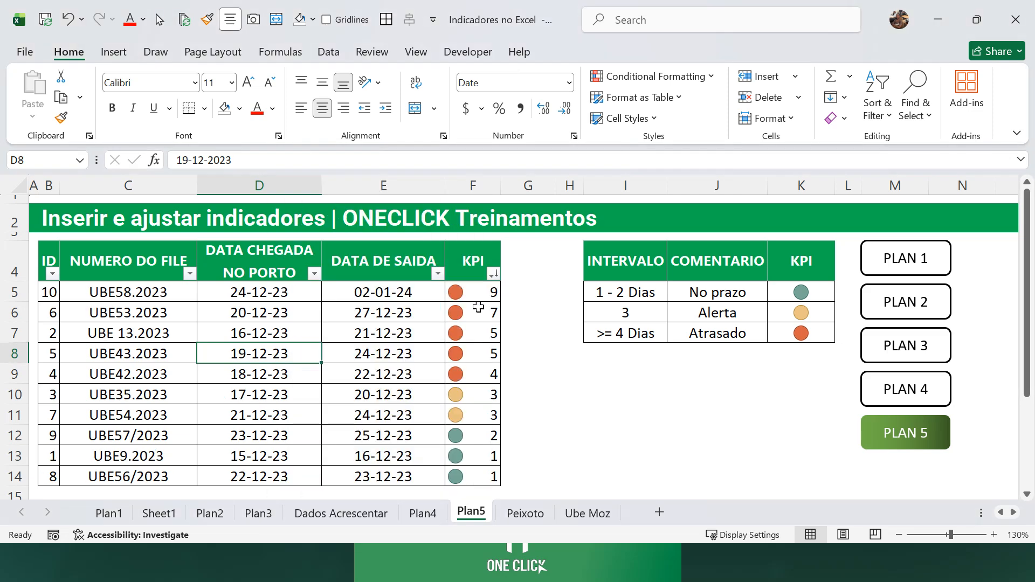
pyautogui.moveTo(472, 291); pyautogui.dragTo(477, 473)
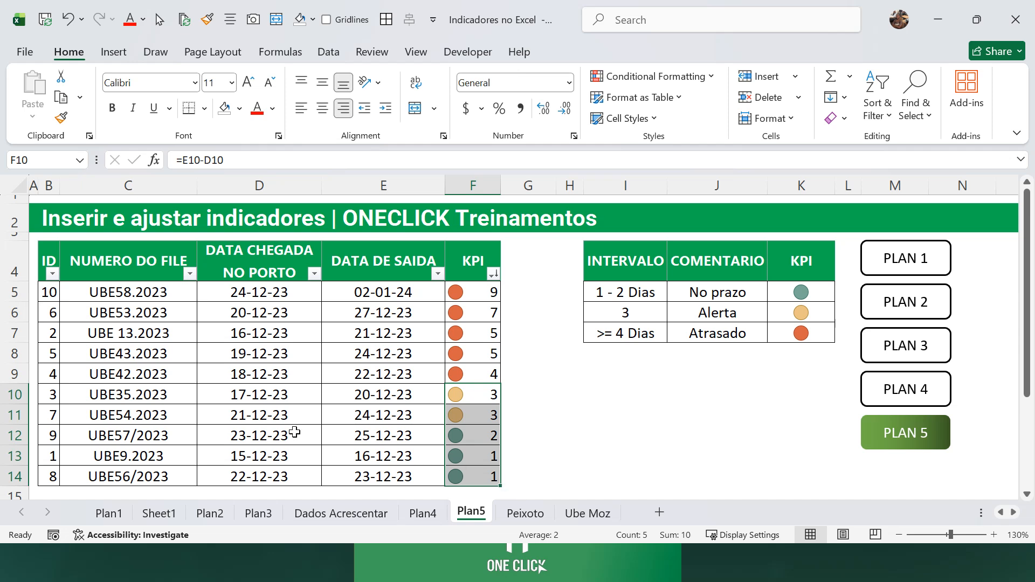
pyautogui.click(282, 422)
pyautogui.moveTo(473, 297); pyautogui.dragTo(73, 377)
pyautogui.click(329, 392)
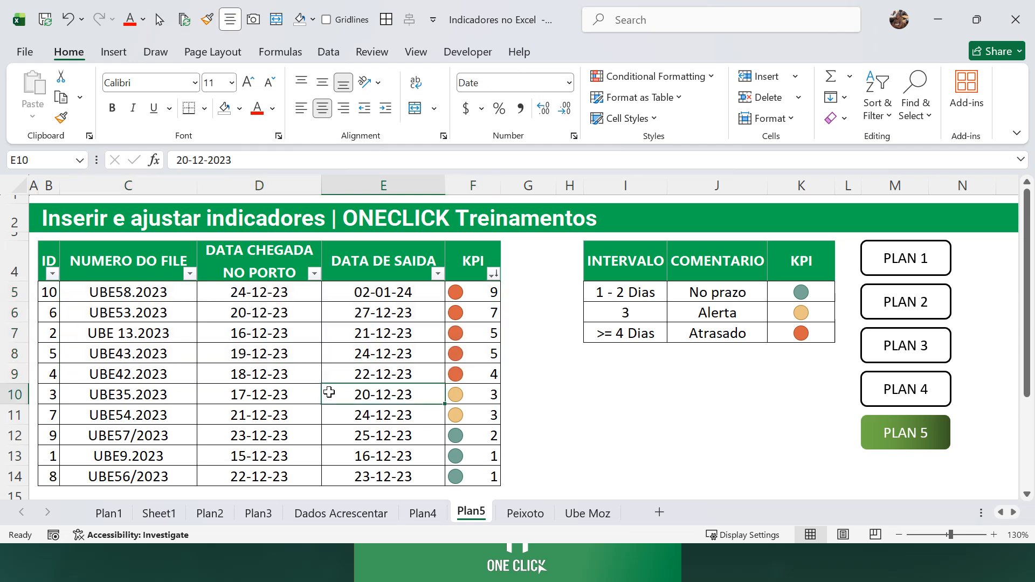
# Step: Filter the KPI column by its red cell icon
pyautogui.click(494, 276)
pyautogui.moveTo(321, 304)
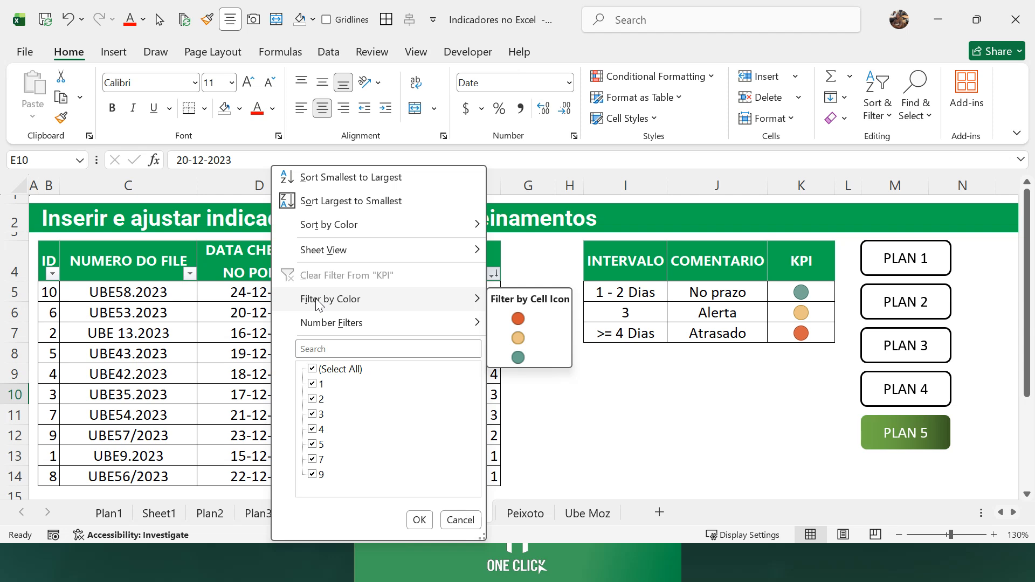
pyautogui.click(517, 319)
# Step: Examine the filtered red-icon files, comparing their file numbers, arrival and departure dates and KPI days
pyautogui.moveTo(151, 313); pyautogui.dragTo(420, 384)
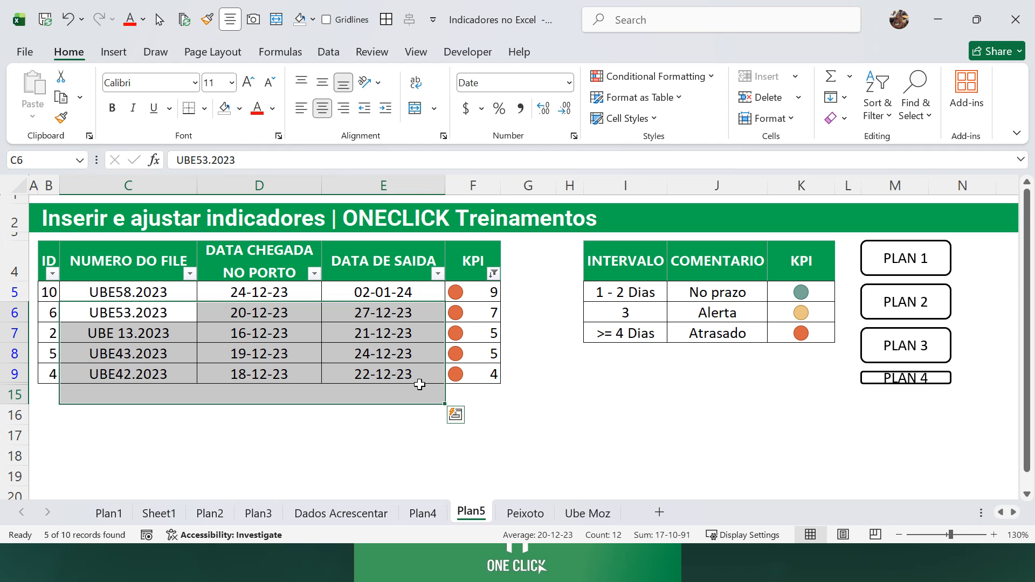
pyautogui.click(365, 430)
pyautogui.click(448, 298)
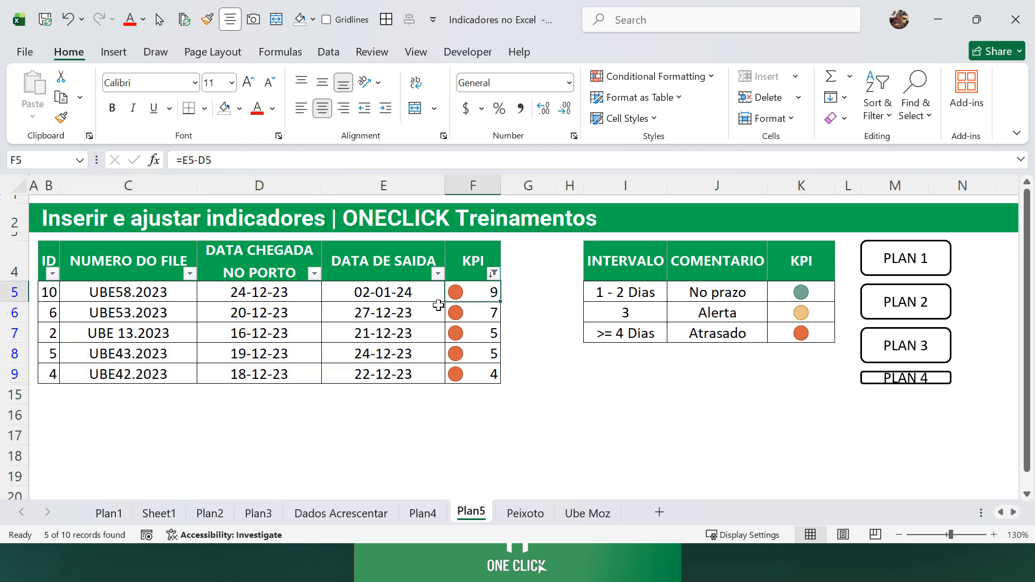
pyautogui.moveTo(438, 305); pyautogui.dragTo(52, 376)
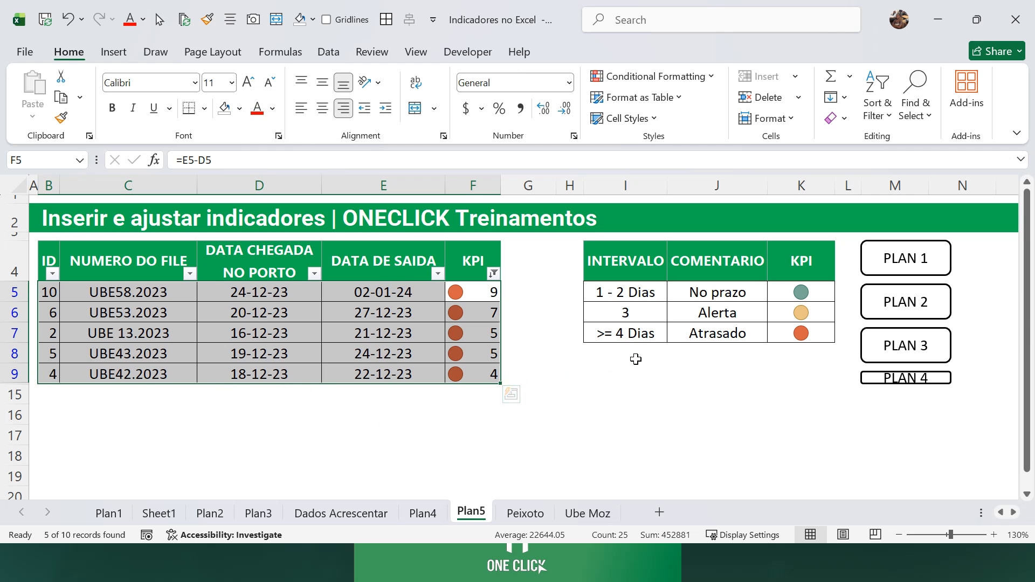
pyautogui.click(366, 451)
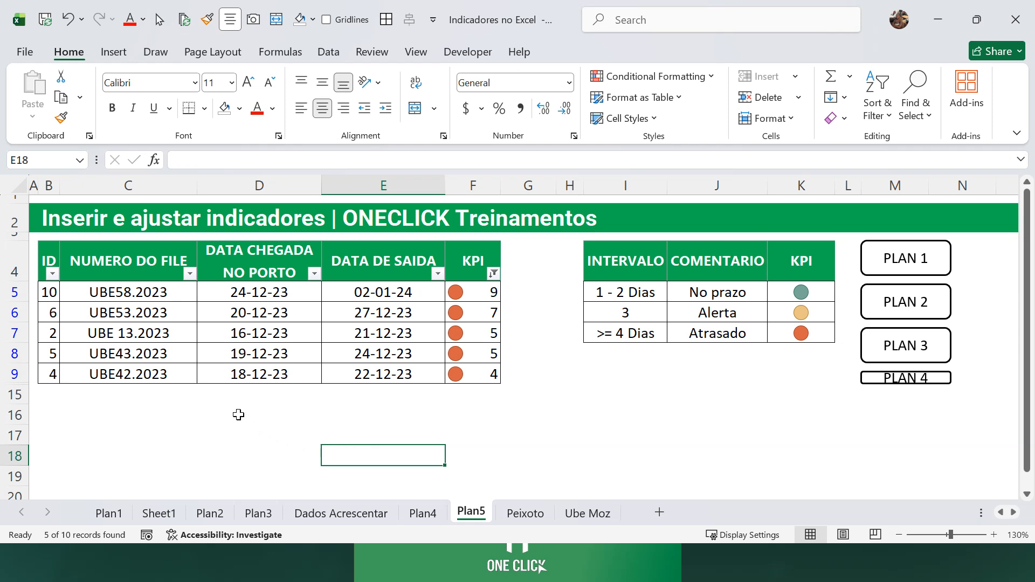
pyautogui.click(136, 290)
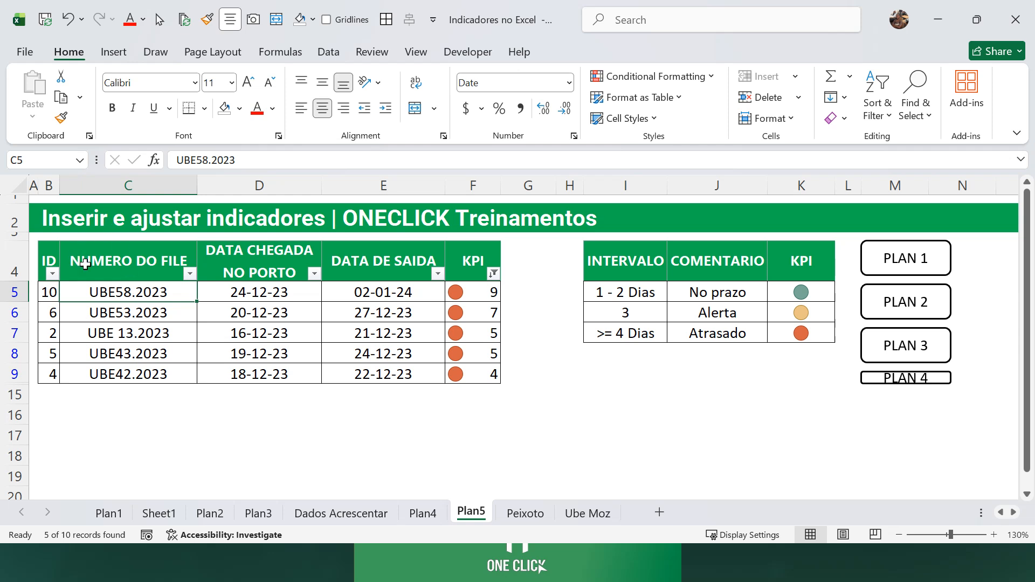
pyautogui.click(334, 333)
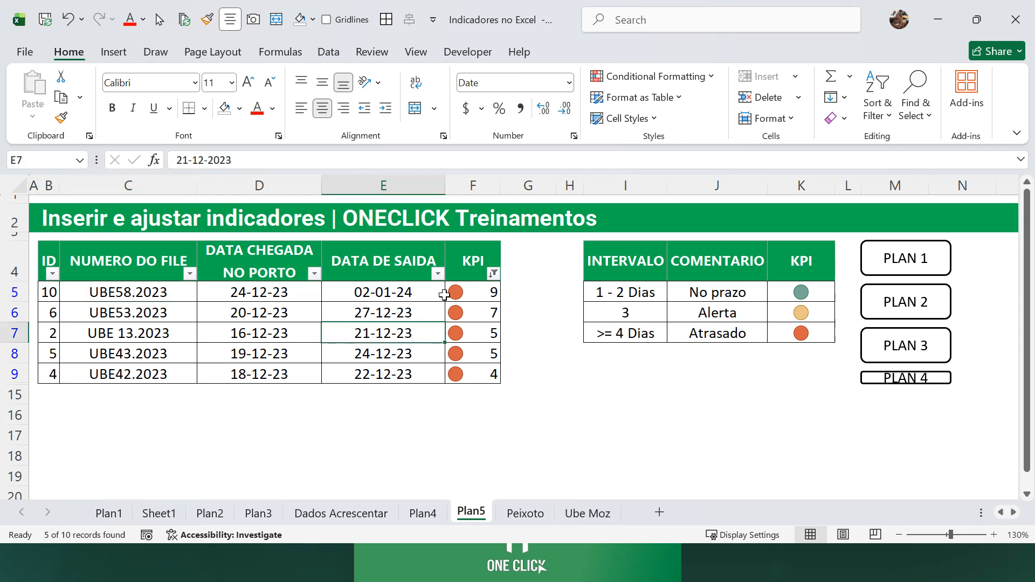
pyautogui.moveTo(483, 293); pyautogui.dragTo(462, 365)
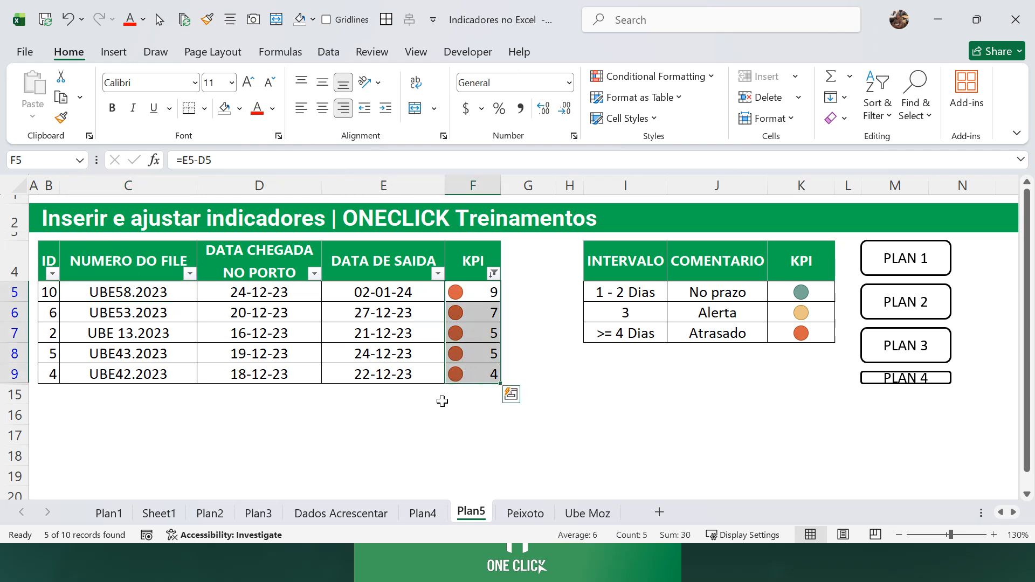
pyautogui.click(429, 424)
pyautogui.moveTo(131, 292); pyautogui.dragTo(495, 293)
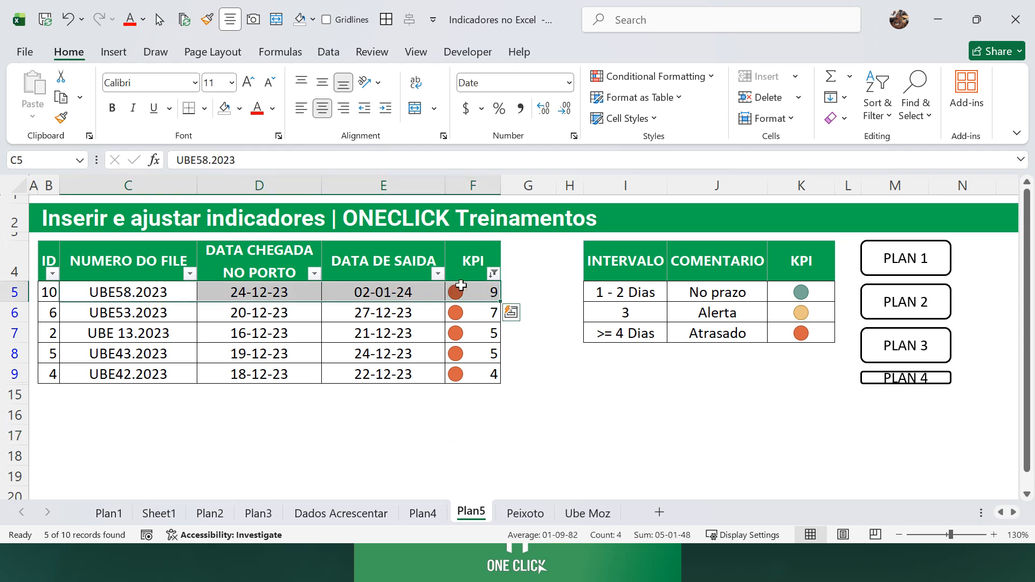
pyautogui.click(517, 294)
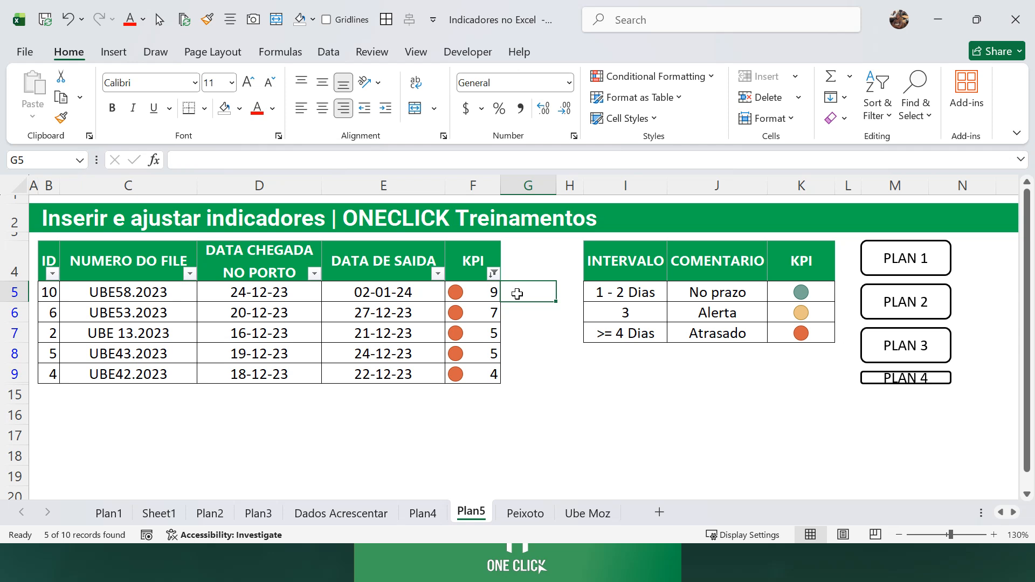
pyautogui.moveTo(517, 259); pyautogui.dragTo(521, 367)
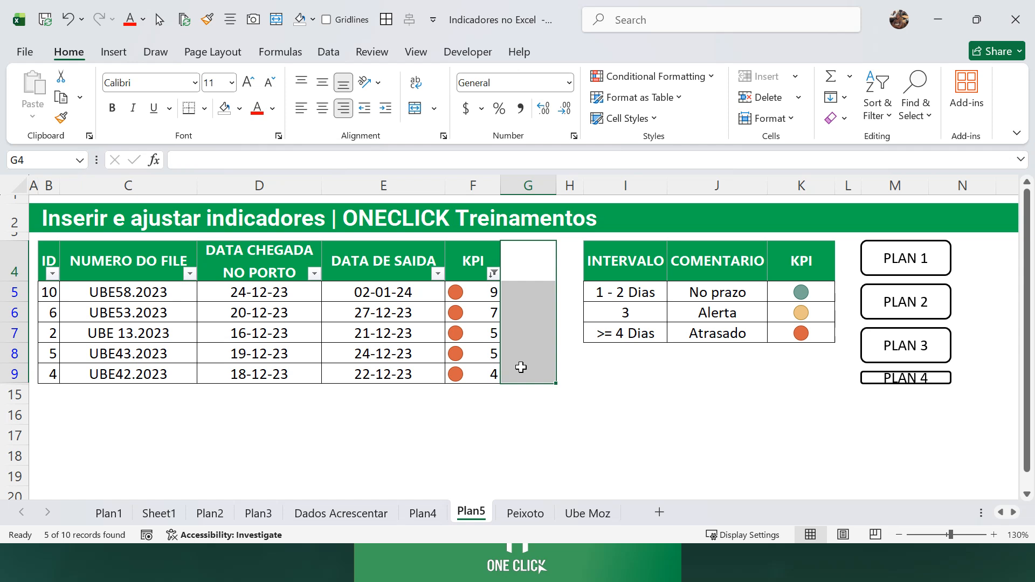
pyautogui.click(381, 372)
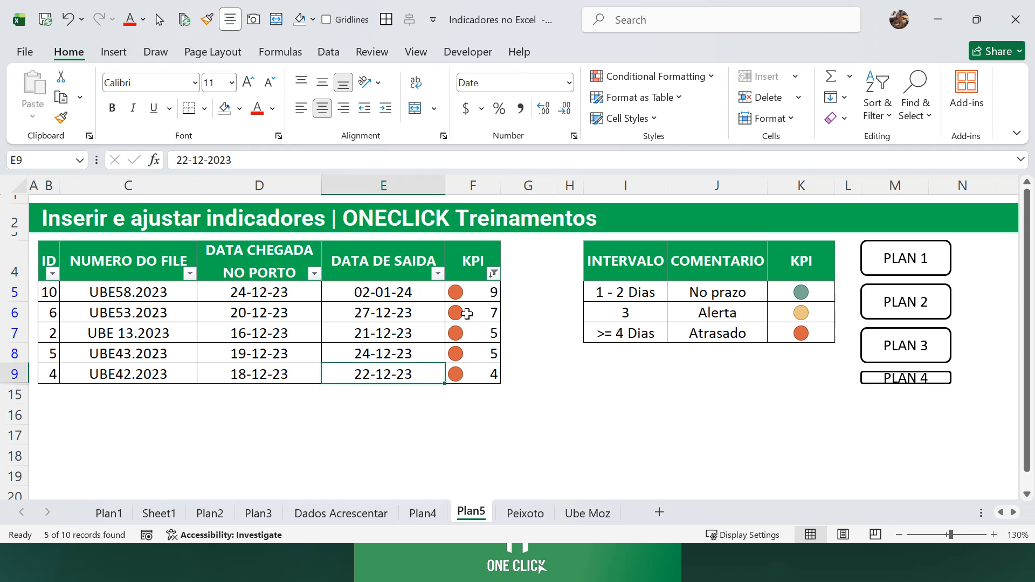
# Step: Clear the icon filter from the KPI column so the whole file table is listed
pyautogui.click(493, 273)
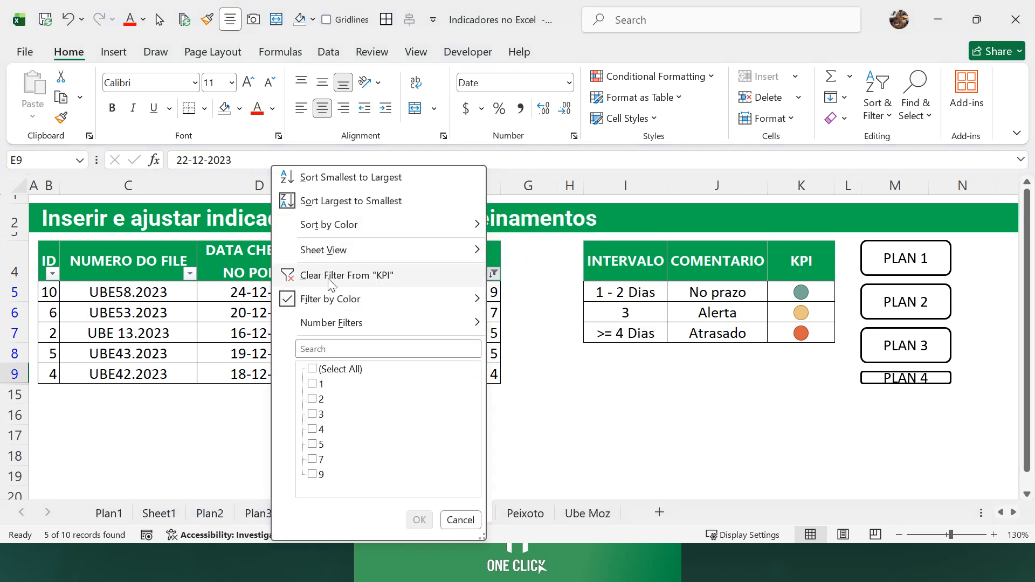
pyautogui.click(218, 321)
pyautogui.click(265, 337)
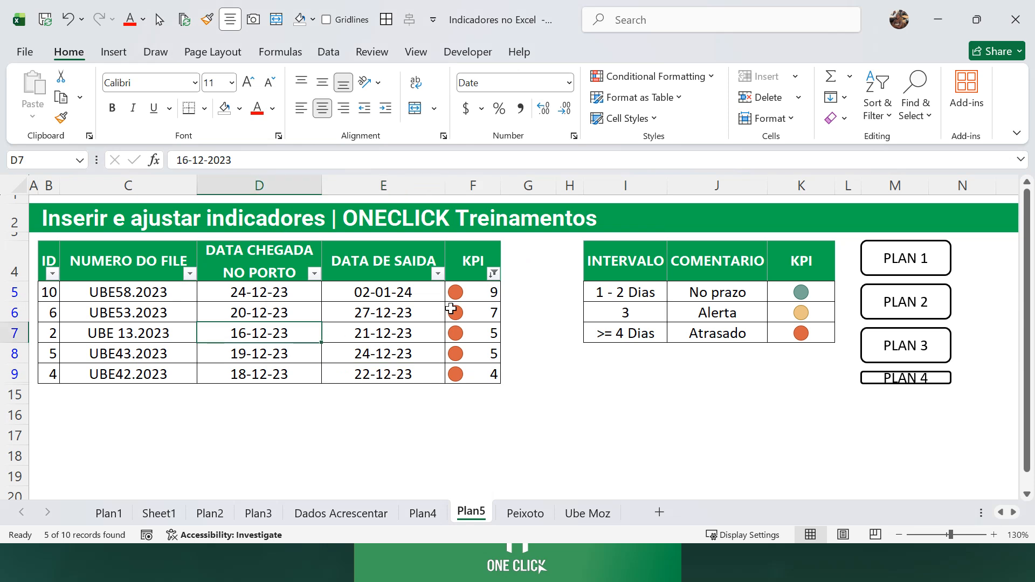
pyautogui.click(494, 275)
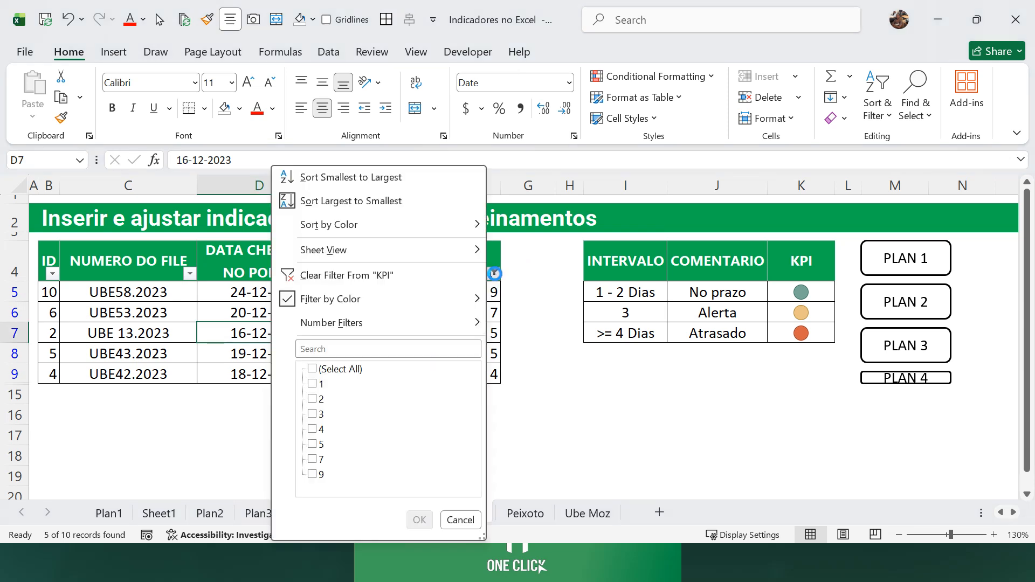
pyautogui.click(341, 276)
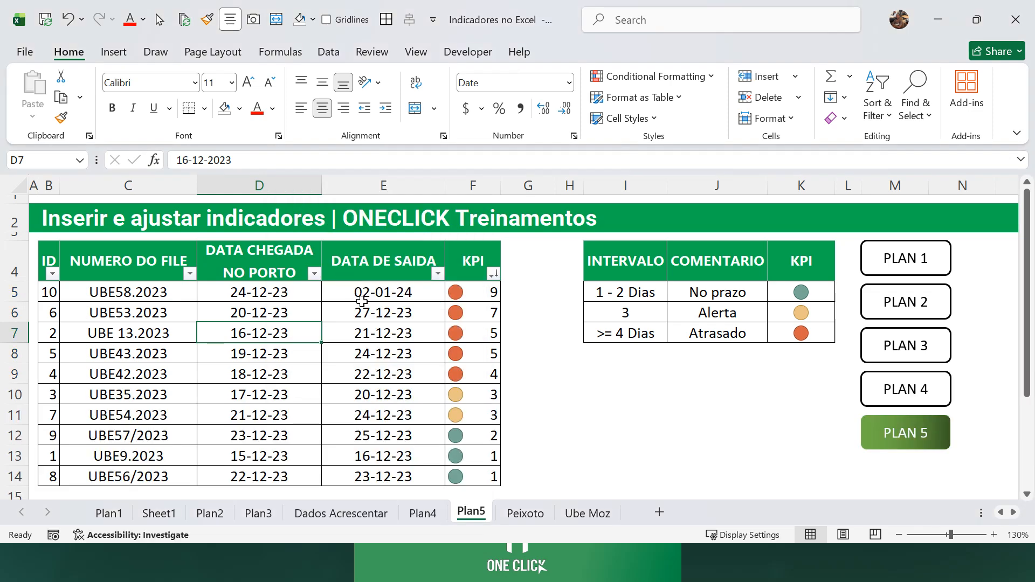
pyautogui.click(300, 367)
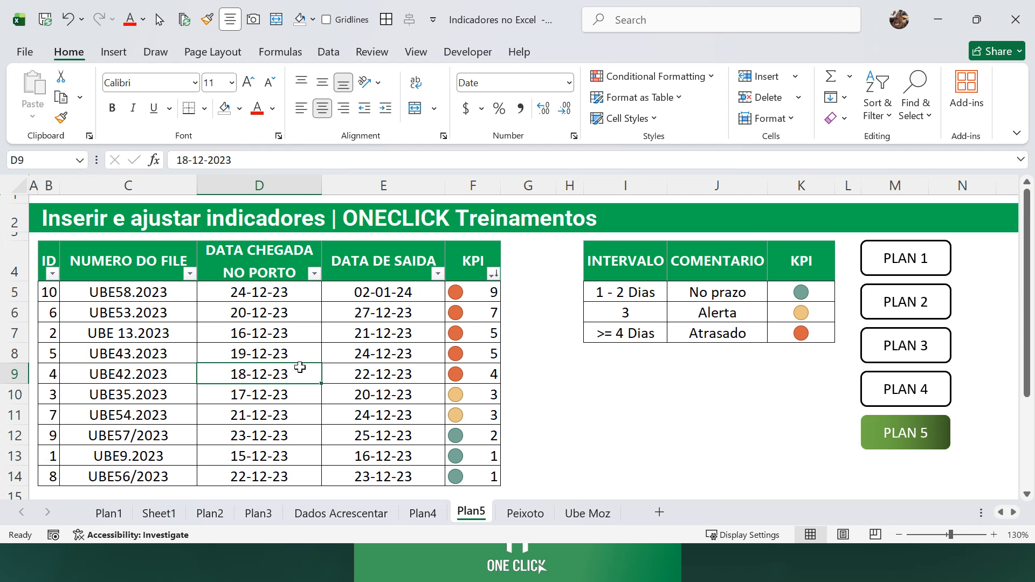
pyautogui.hotkey('alt', 'Tab')
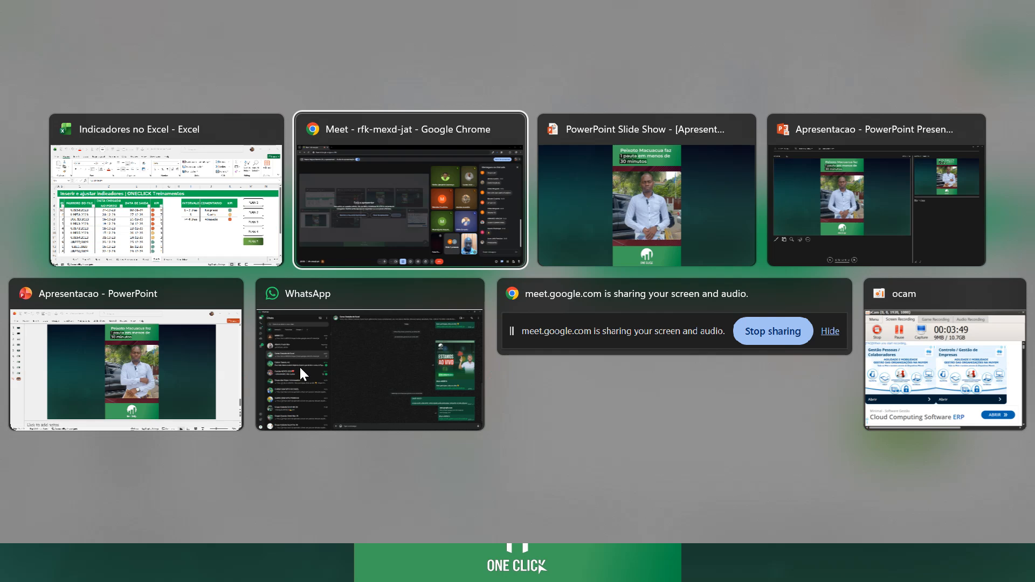
pyautogui.hotkey('alt', 'Tab')
pyautogui.hotkey('alt', 'Tab')
pyautogui.hotkey('alt', 'Tab')
pyautogui.hotkey('alt', 'shift', 'Tab')
pyautogui.hotkey('alt', 'shift', 'Tab')
pyautogui.hotkey('alt', 'shift', 'Tab')
pyautogui.hotkey('alt', 'shift', 'Tab')
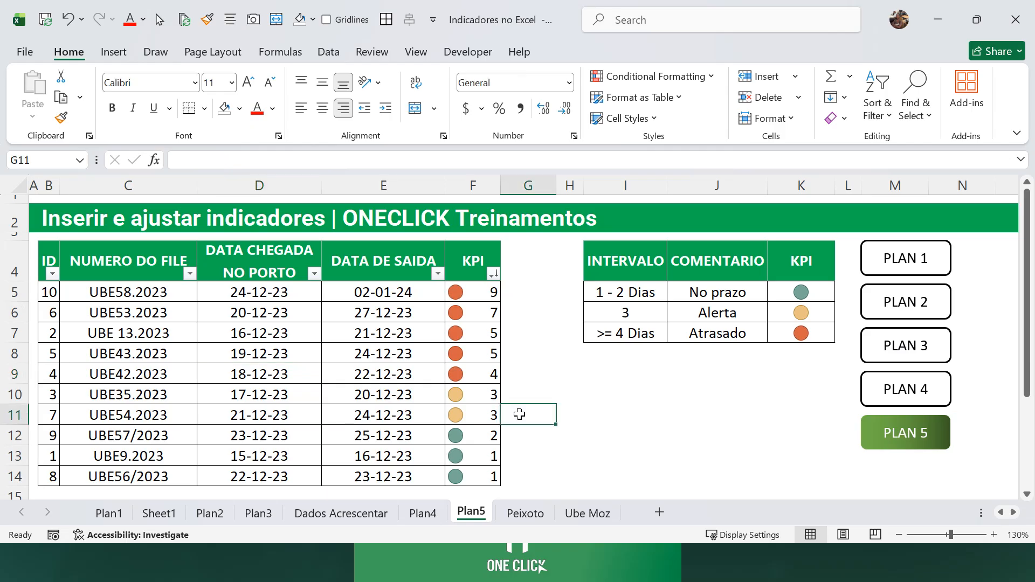
# Step: Open the recent workbook BCI DashBoard and select an empty cell beside the dashboard
pyautogui.hotkey('ctrl', 'o')
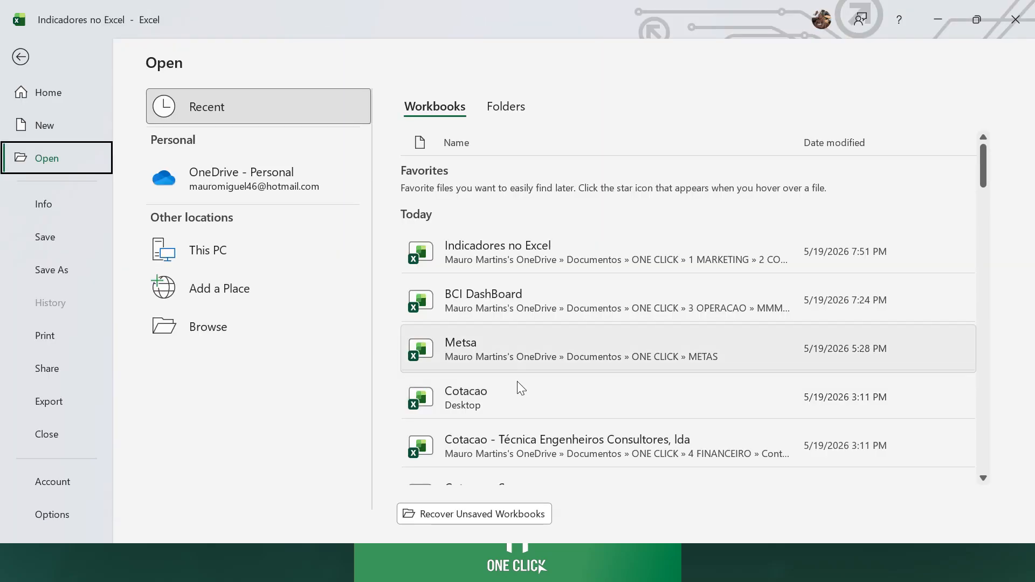
pyautogui.click(520, 298)
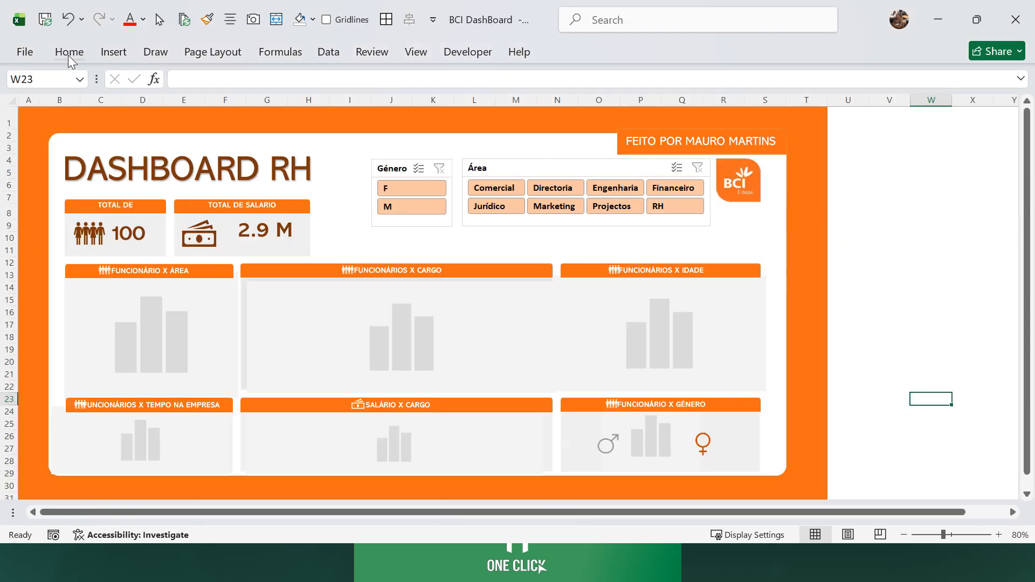
pyautogui.click(909, 255)
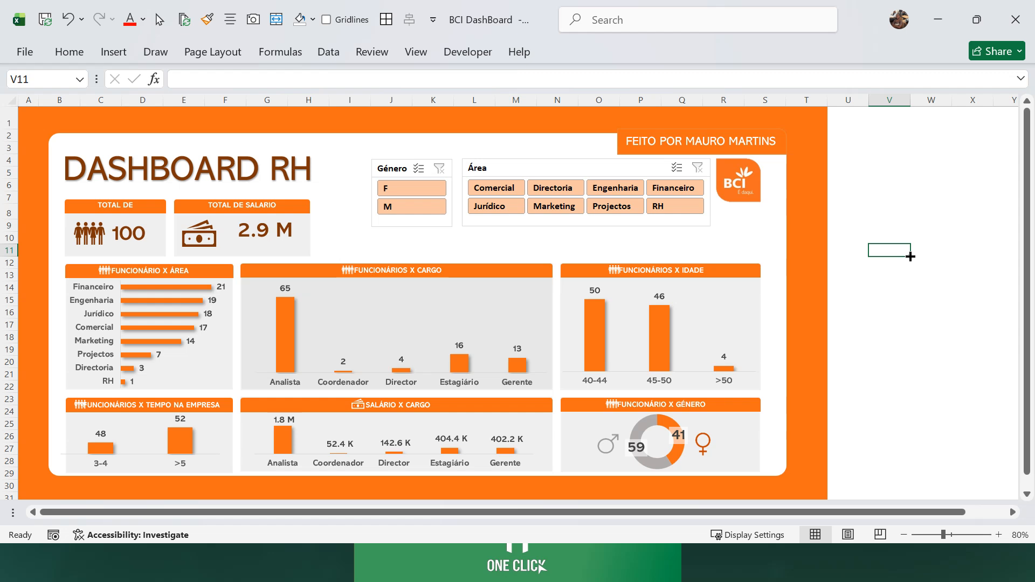
# Step: Switch the dashboard's Género slicer between F and M, ending with M selected
pyautogui.click(388, 188)
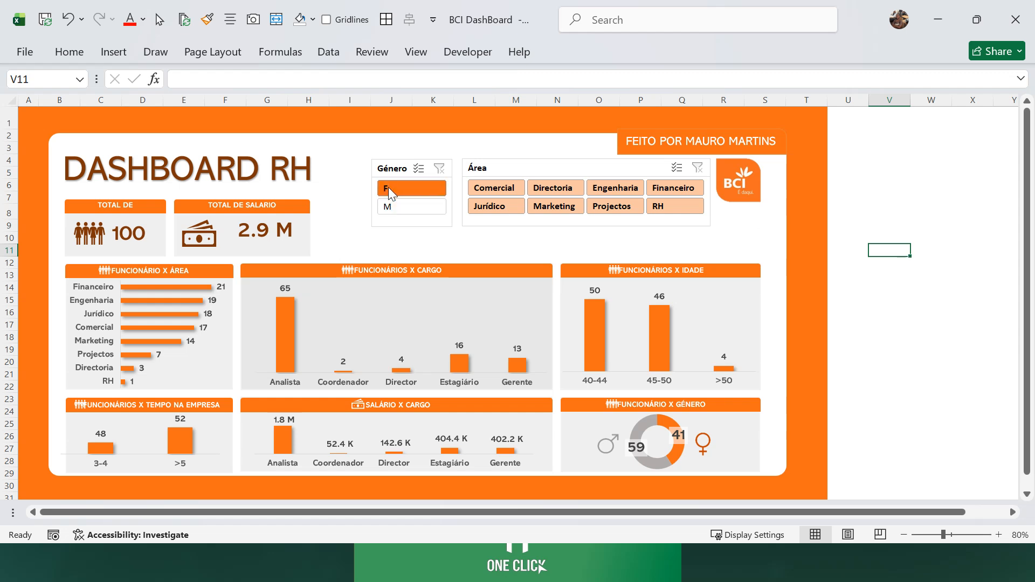
pyautogui.click(421, 206)
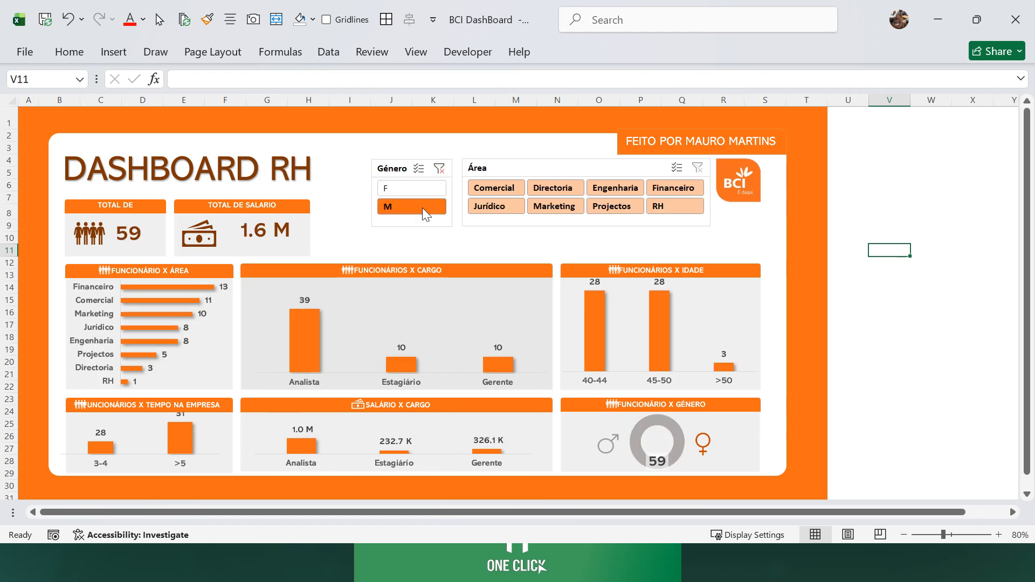
pyautogui.click(397, 186)
pyautogui.click(419, 210)
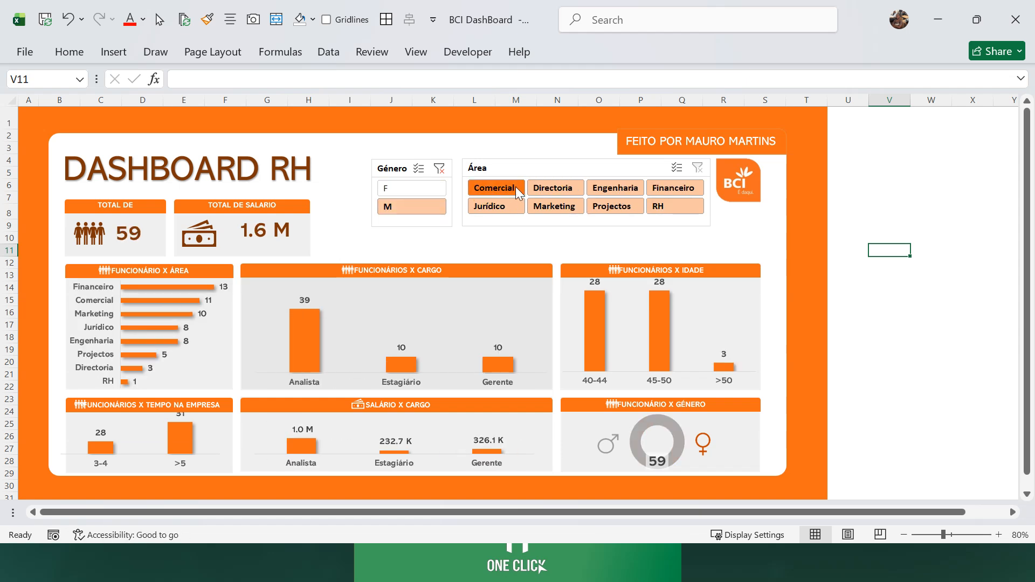
# Step: Filter the dashboard by Área, selecting Directoria, Engenharia, Marketing, Projectos and RH in turn and ending with Engenharia
pyautogui.click(549, 190)
pyautogui.click(615, 190)
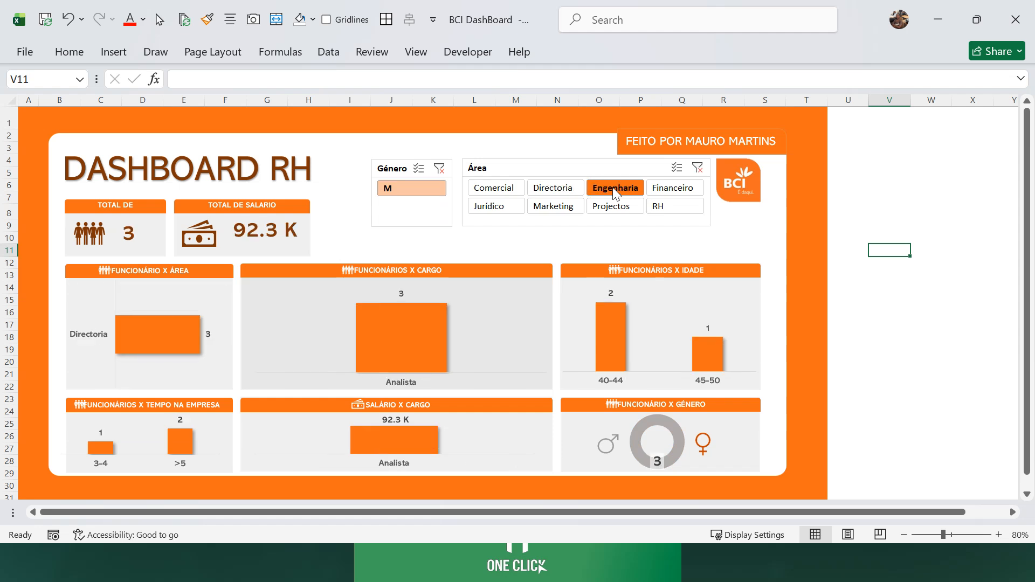
pyautogui.click(561, 208)
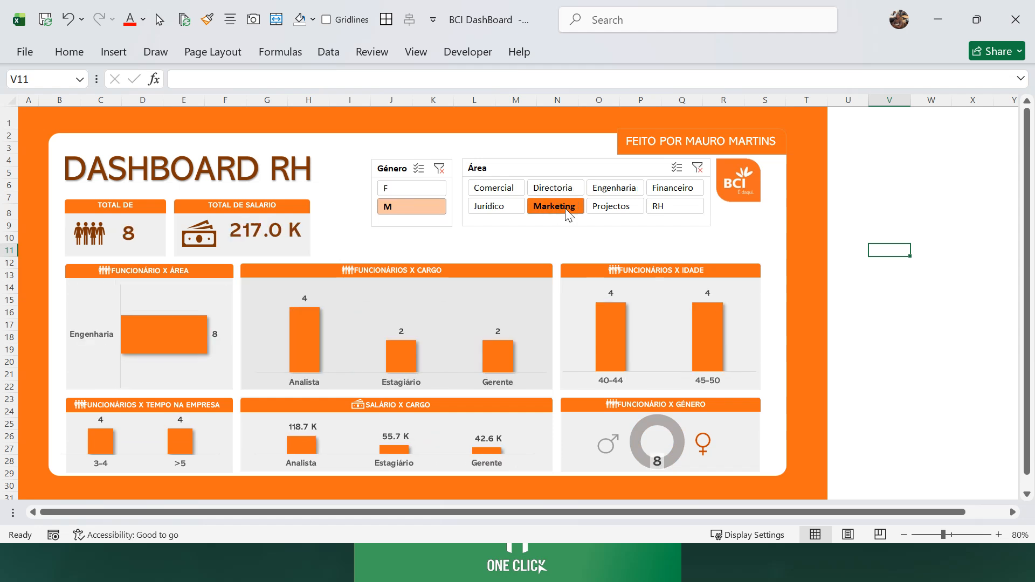
pyautogui.click(607, 207)
pyautogui.click(659, 202)
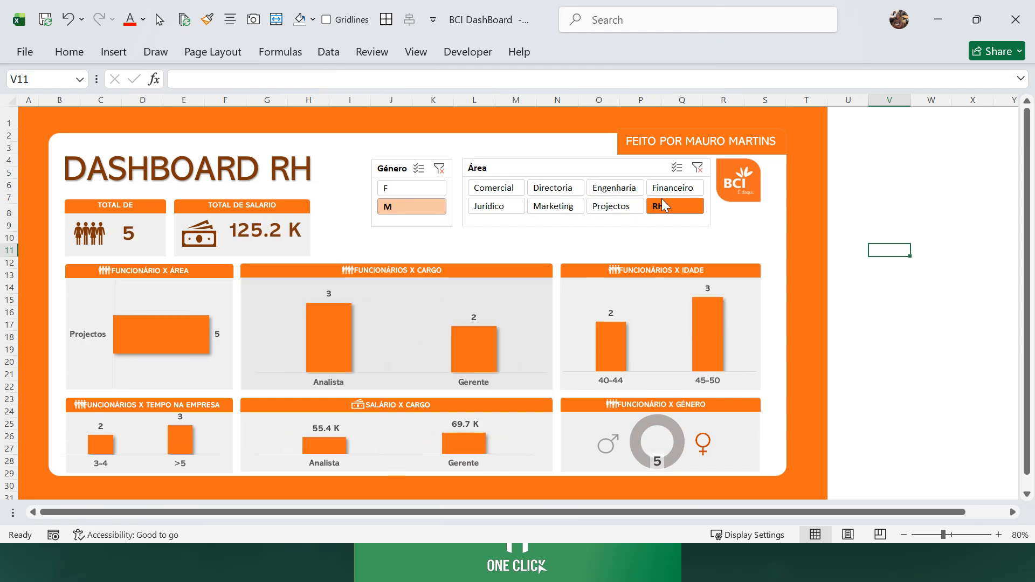
pyautogui.click(604, 189)
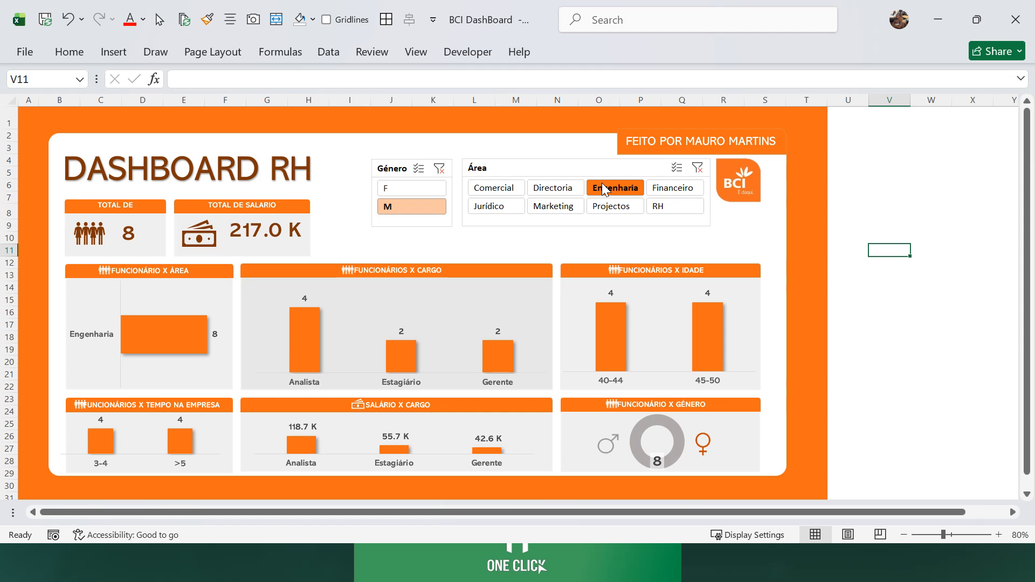
pyautogui.click(328, 52)
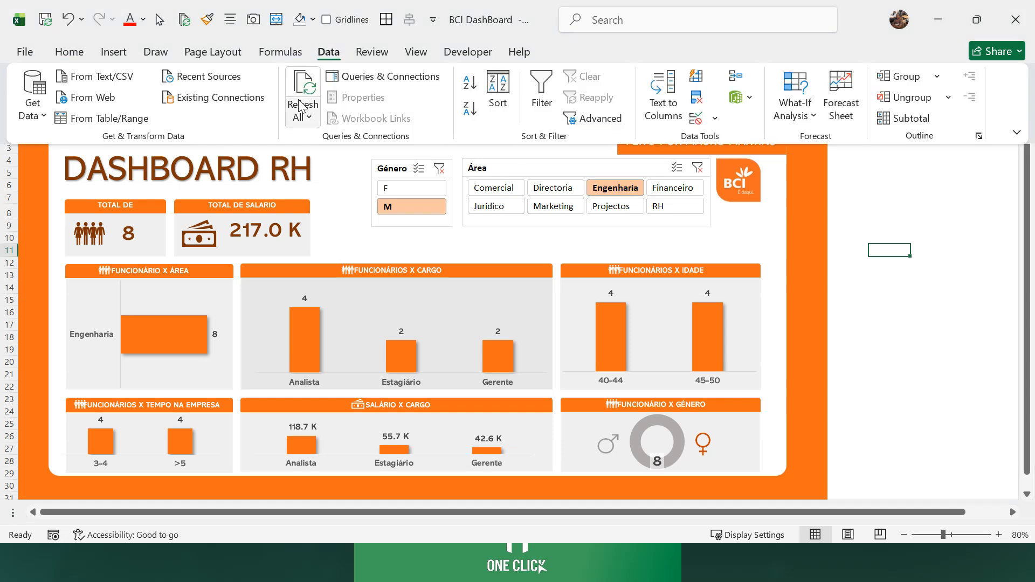
pyautogui.click(858, 309)
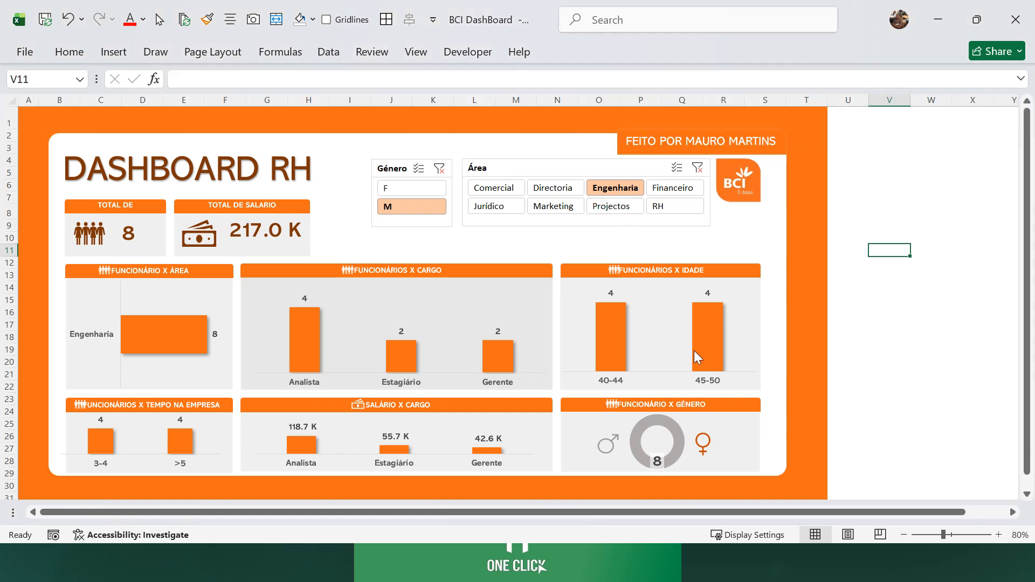
pyautogui.moveTo(707, 333)
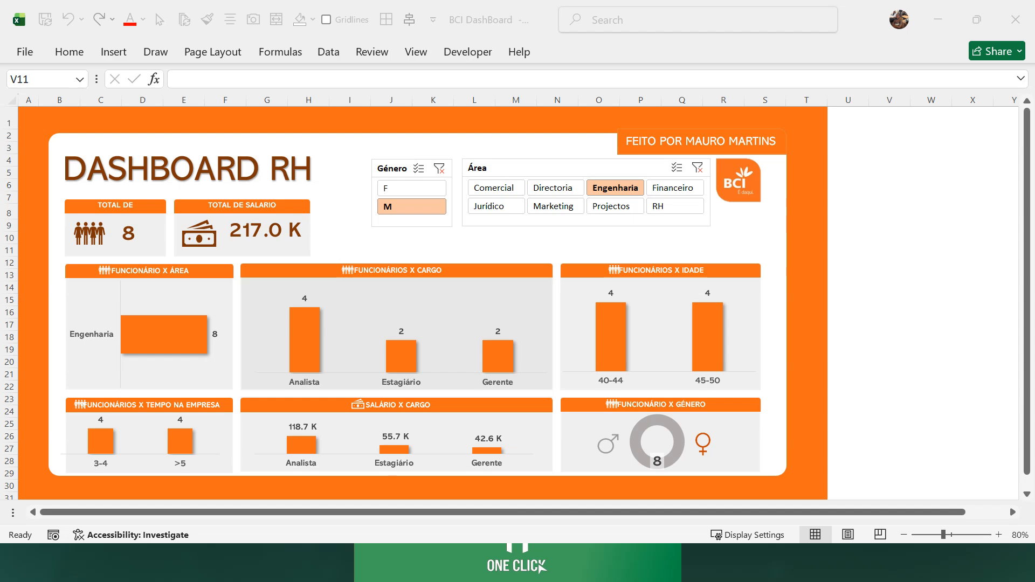
# Step: Switch to the Google Meet call in Chrome and read through to the latest in-call chat messages
pyautogui.moveTo(588, 21); pyautogui.dragTo(421, 1)
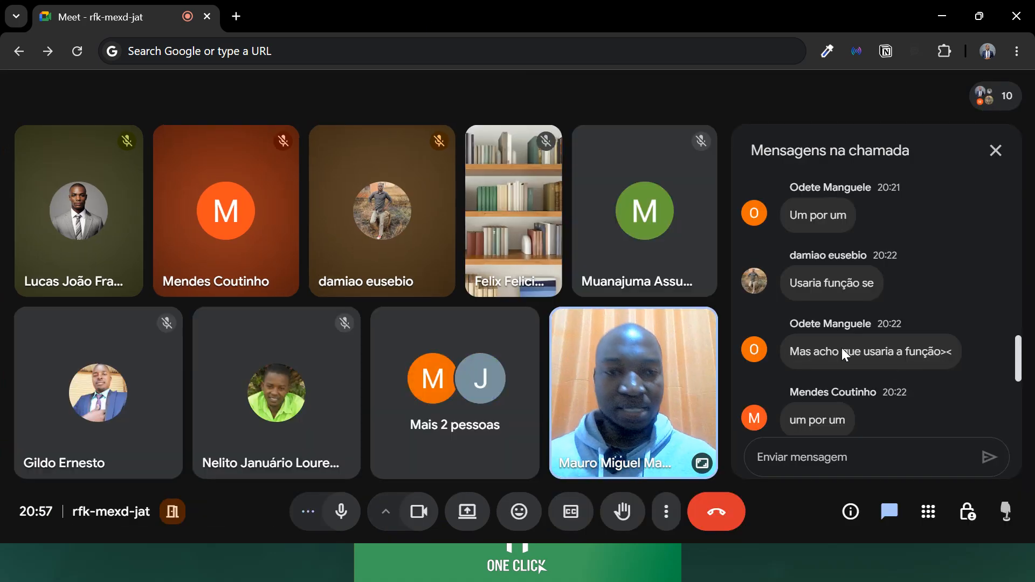
pyautogui.scroll(-5, 894, 363)
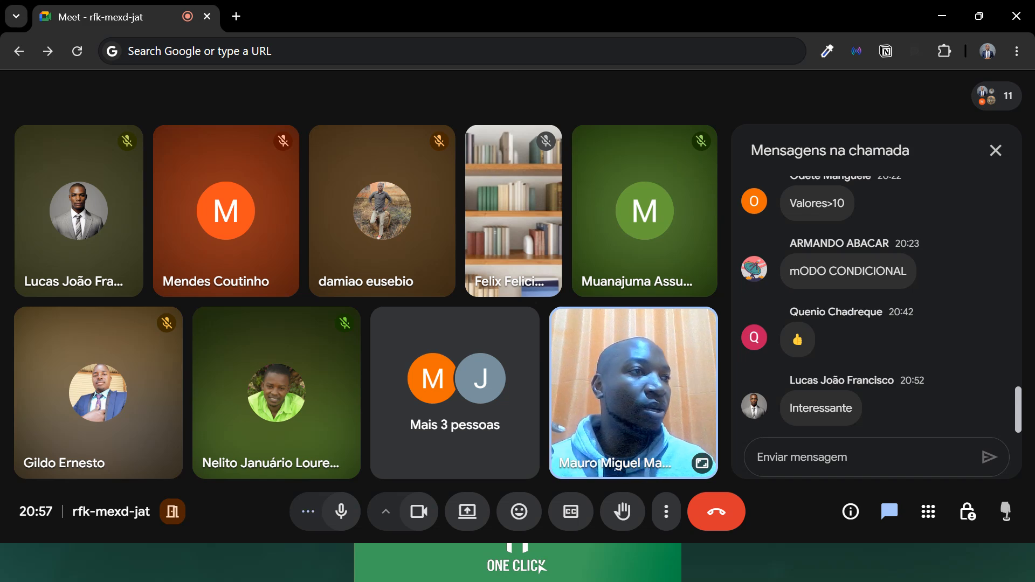
# Step: Switch from the Google Meet call to the ocam window
pyautogui.hotkey('alt', 'Tab')
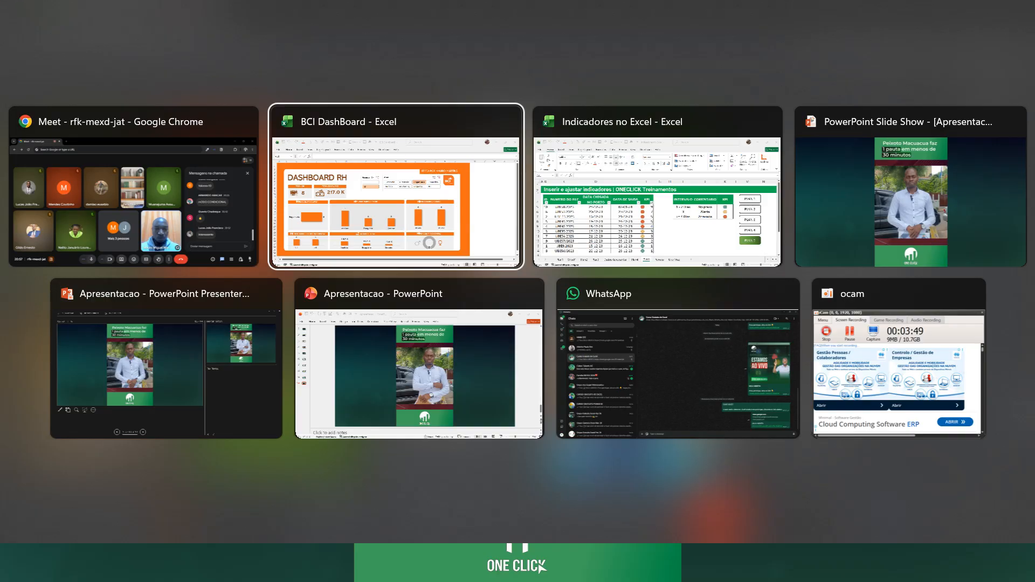
pyautogui.hotkey('alt', 'Tab')
pyautogui.hotkey('alt', 'Tab')
pyautogui.hotkey('alt', 'Tab')
pyautogui.hotkey('alt', 'Tab')
pyautogui.hotkey('alt', 'Tab')
pyautogui.hotkey('alt', 'Tab')
pyautogui.hotkey('alt', 'Tab')
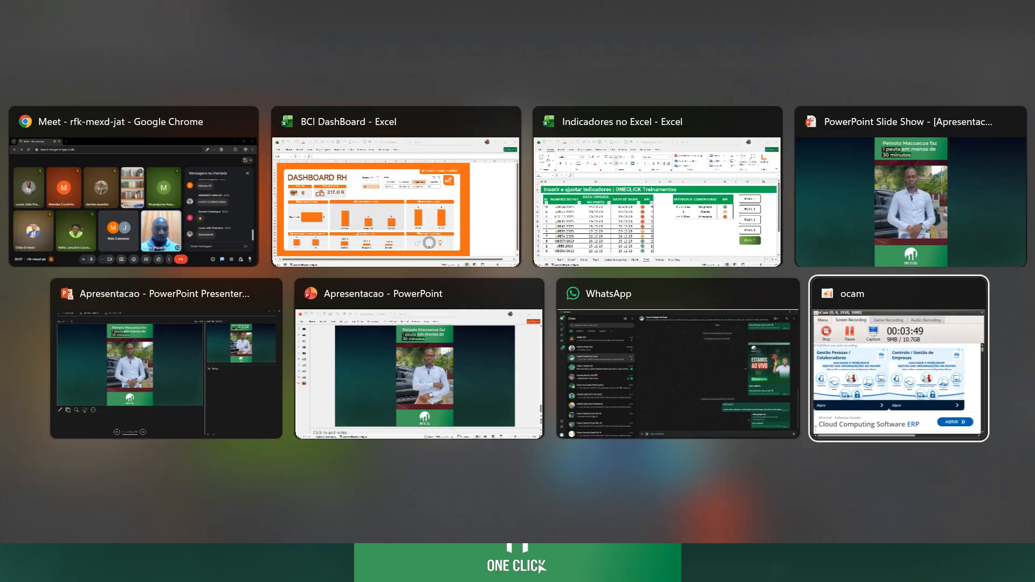